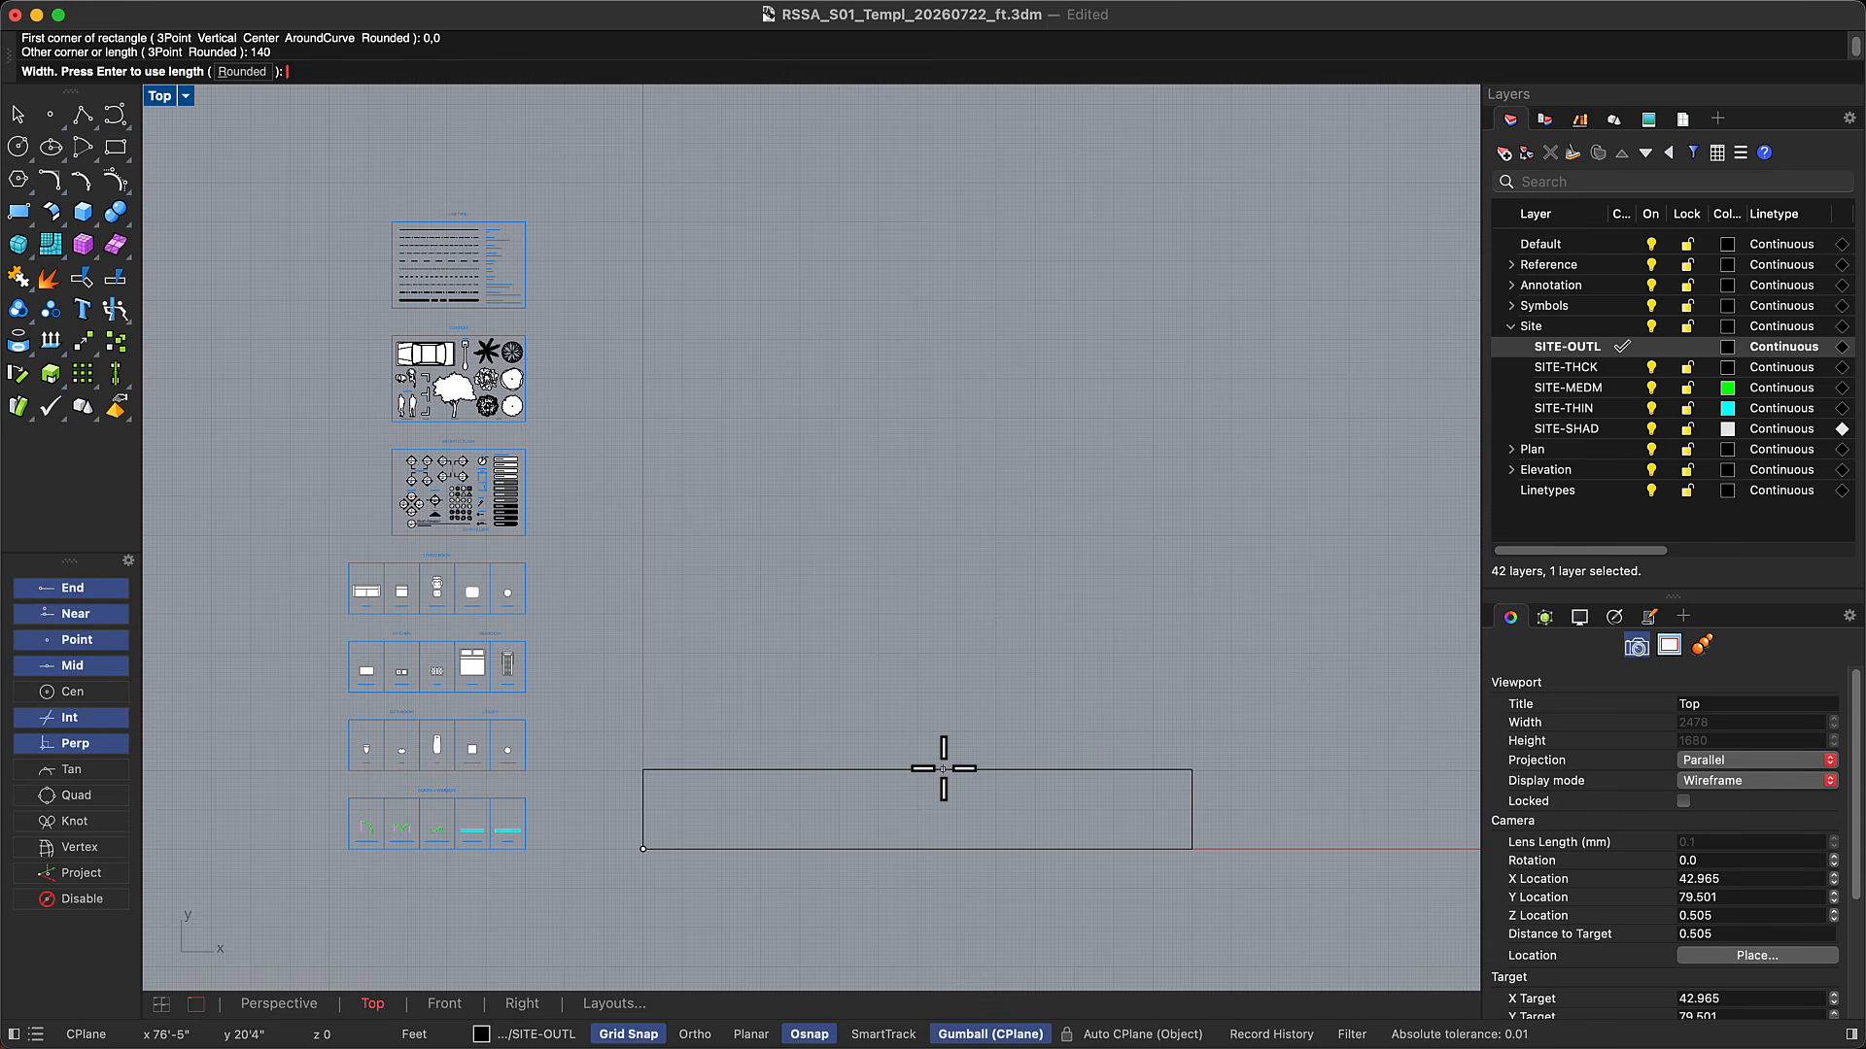
Finish the 140 ft long site rectangle starting at the origin by setting its width to 60 ft
{"action": "type", "text": "60"}
{"action": "key", "text": "Return"}
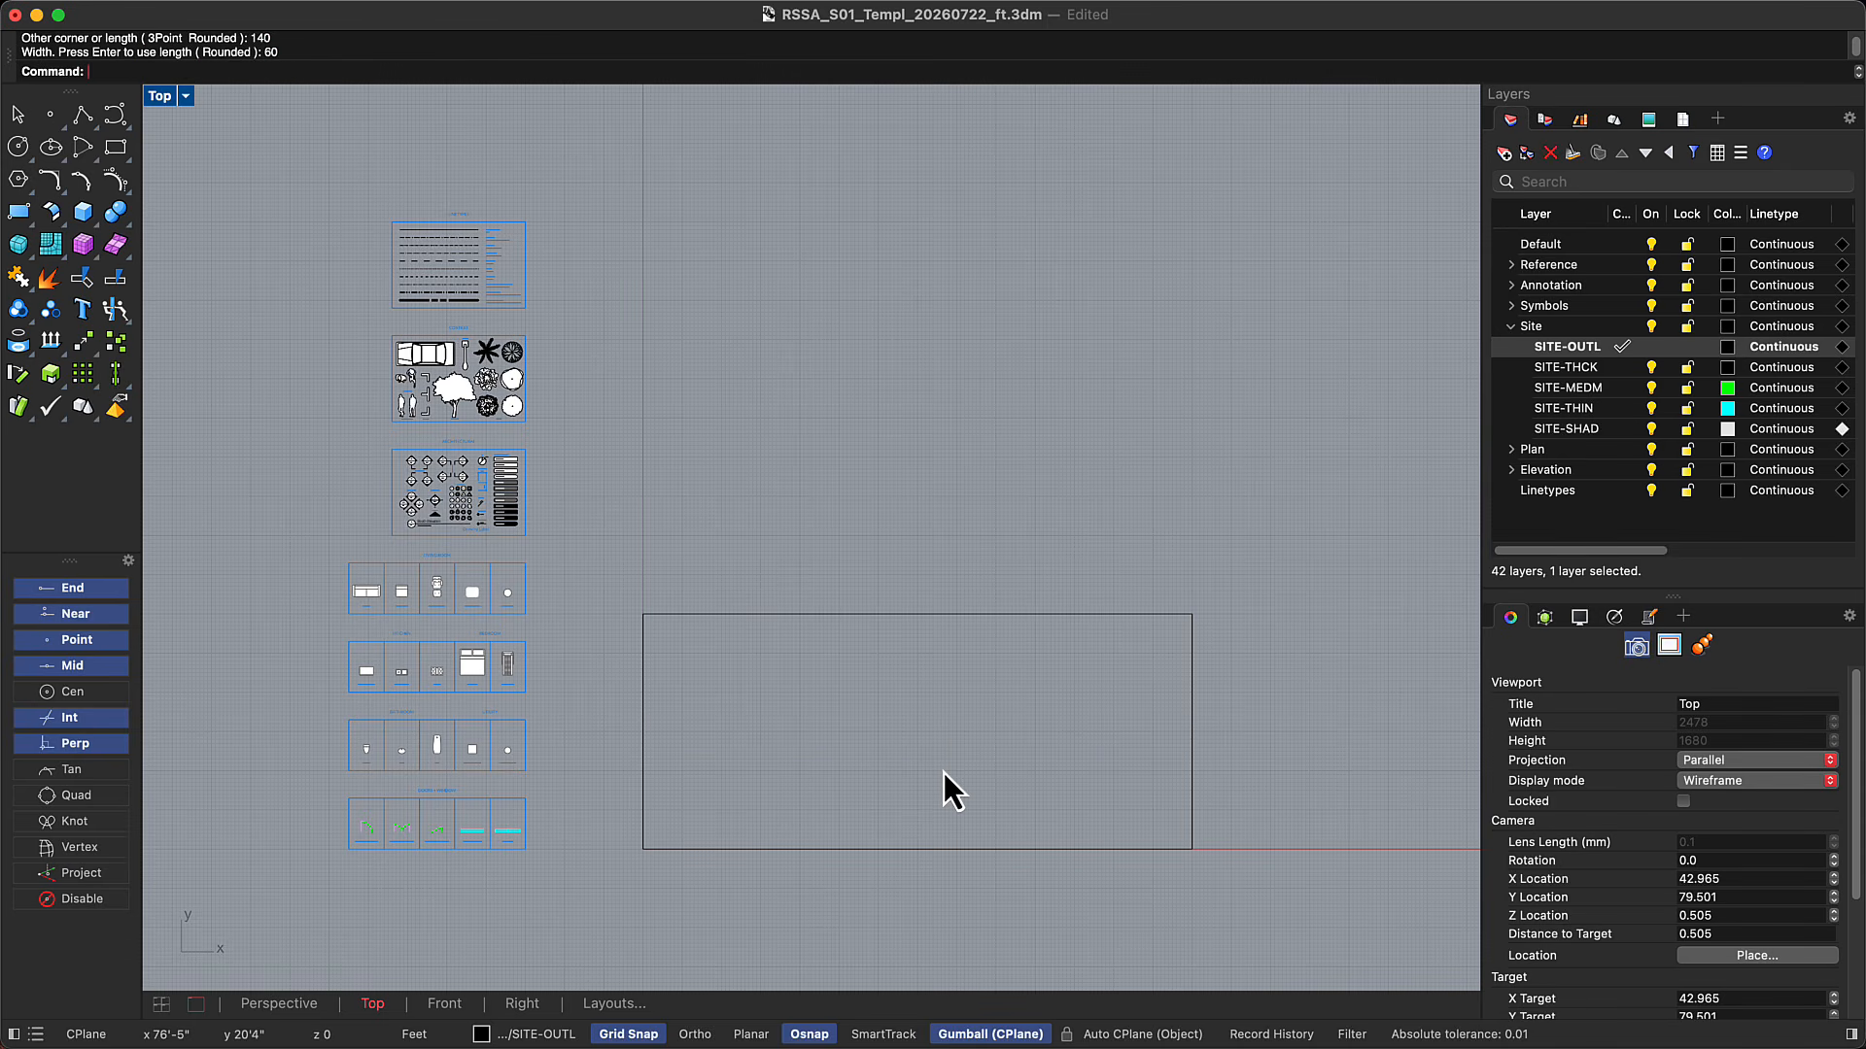
{"action": "scroll", "coordinate": [1077, 923], "scroll_direction": "up", "scroll_amount": 4}
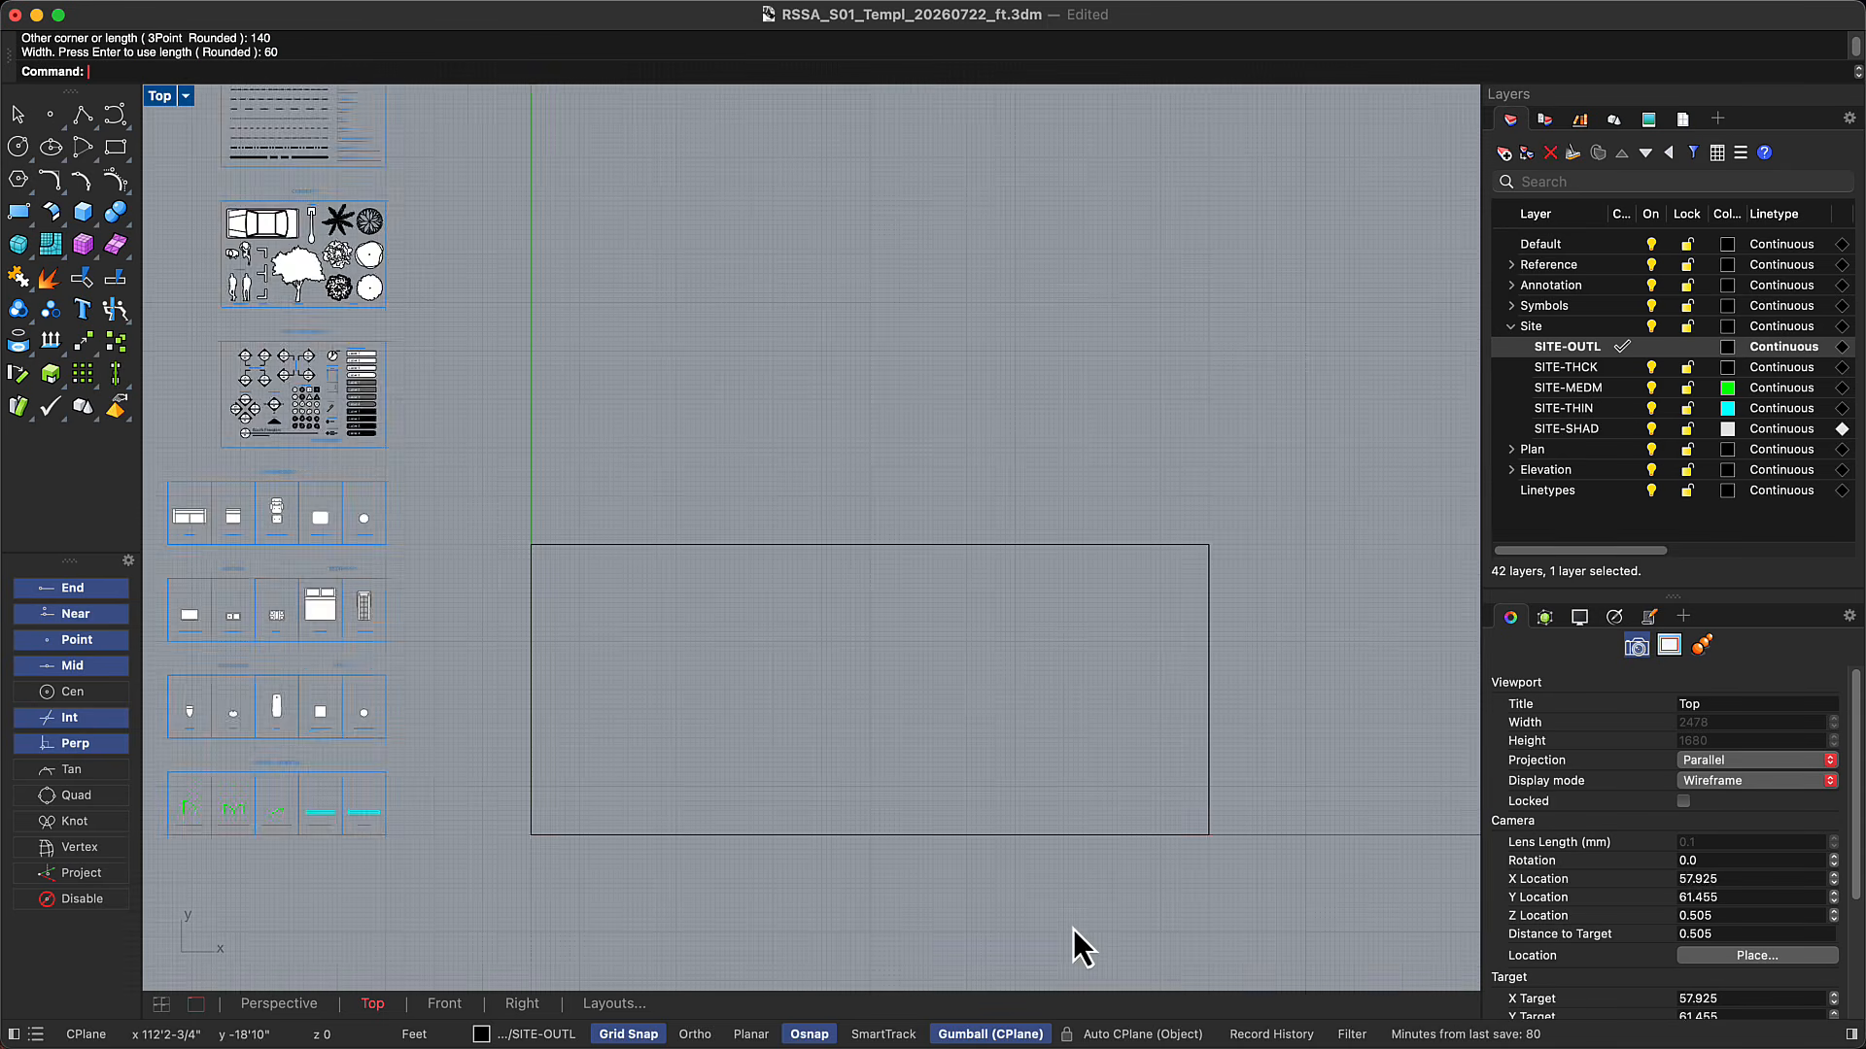
{"action": "scroll", "coordinate": [1080, 913], "scroll_direction": "left", "scroll_amount": 2}
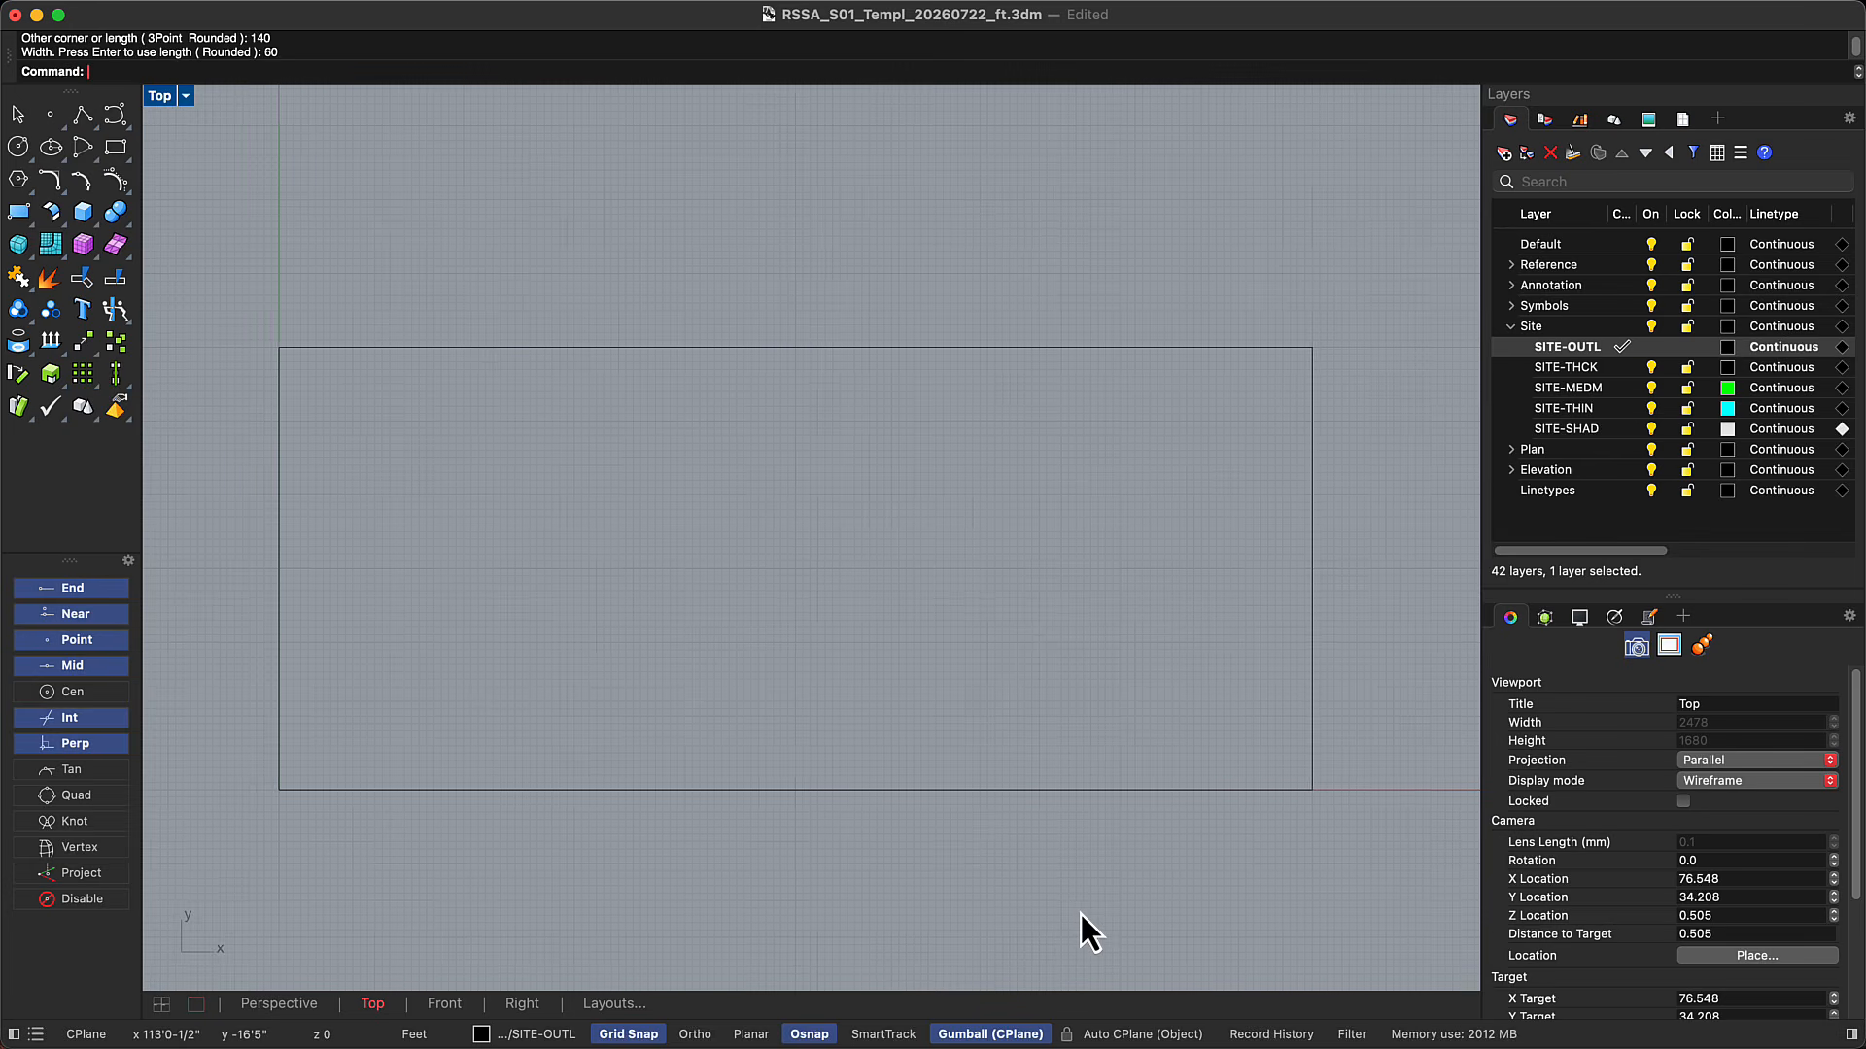
{"action": "scroll", "coordinate": [1080, 914], "scroll_direction": "up", "scroll_amount": 1}
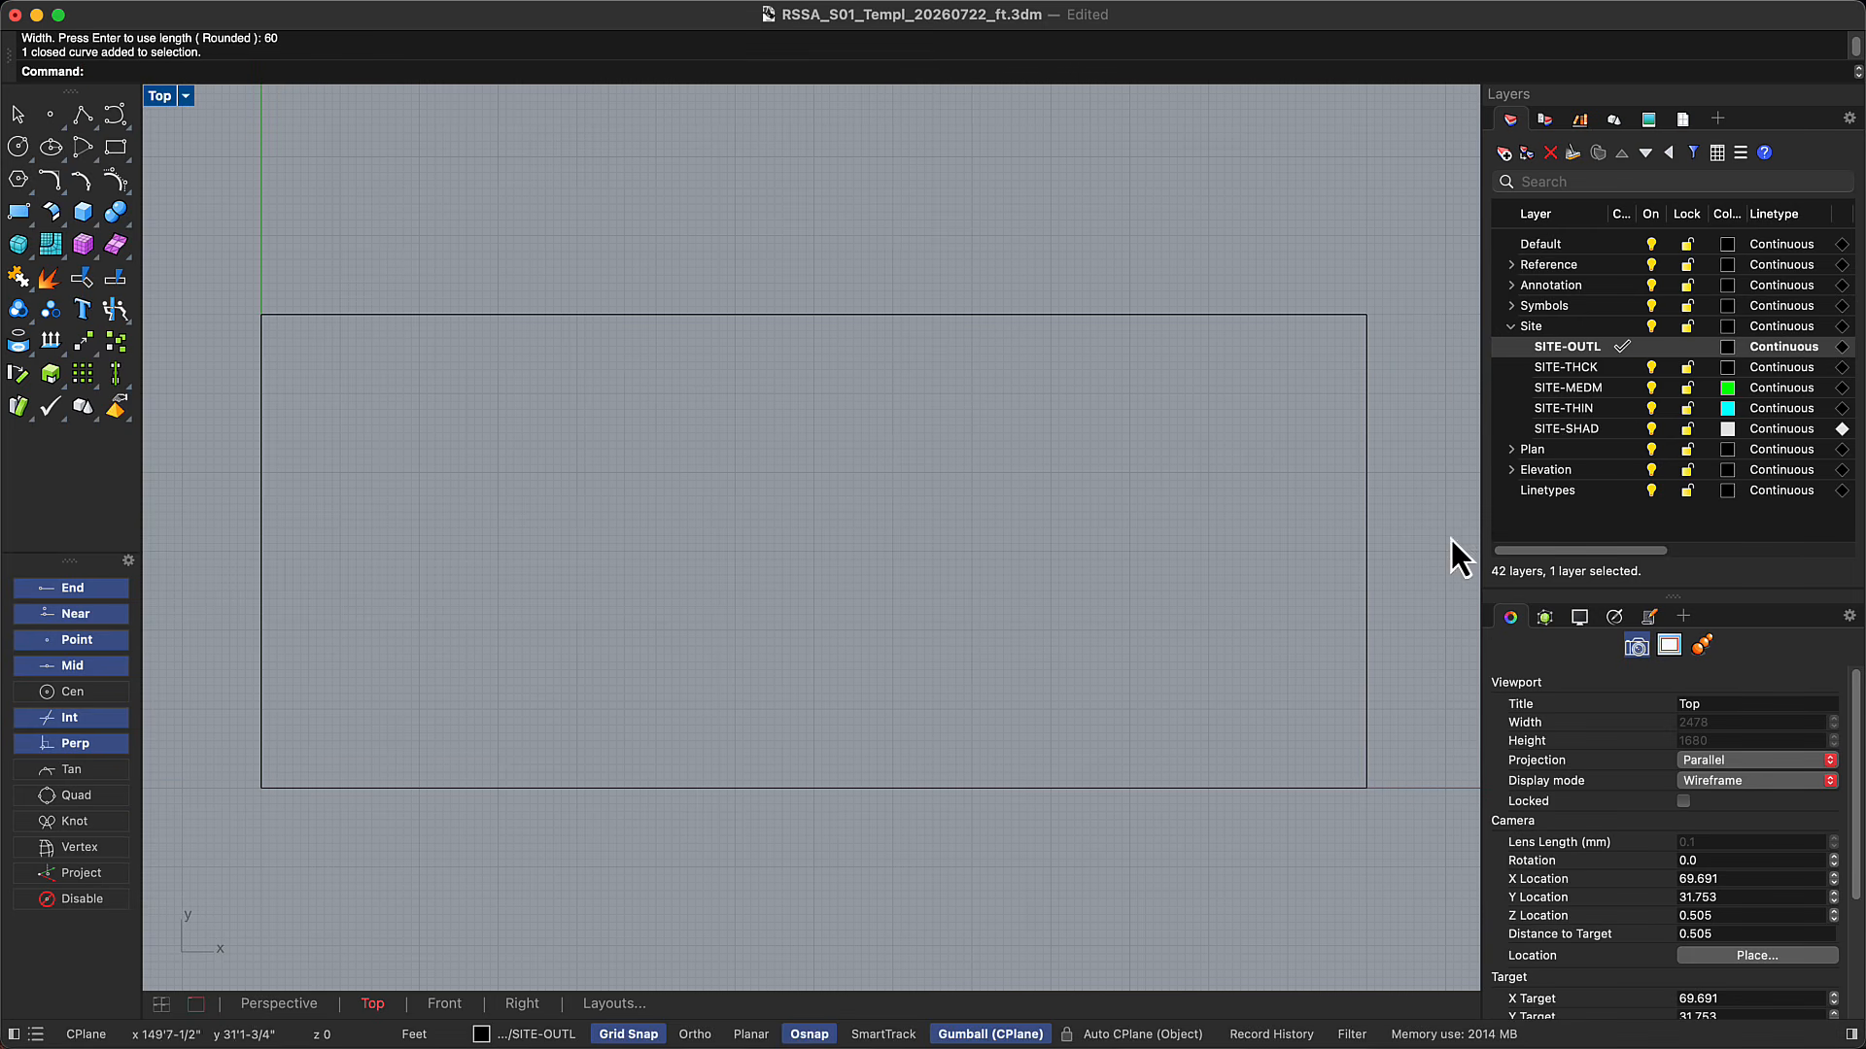
Make SITE-THIN the current layer and explode the site rectangle into separate edges
{"action": "left_click", "coordinate": [1621, 408]}
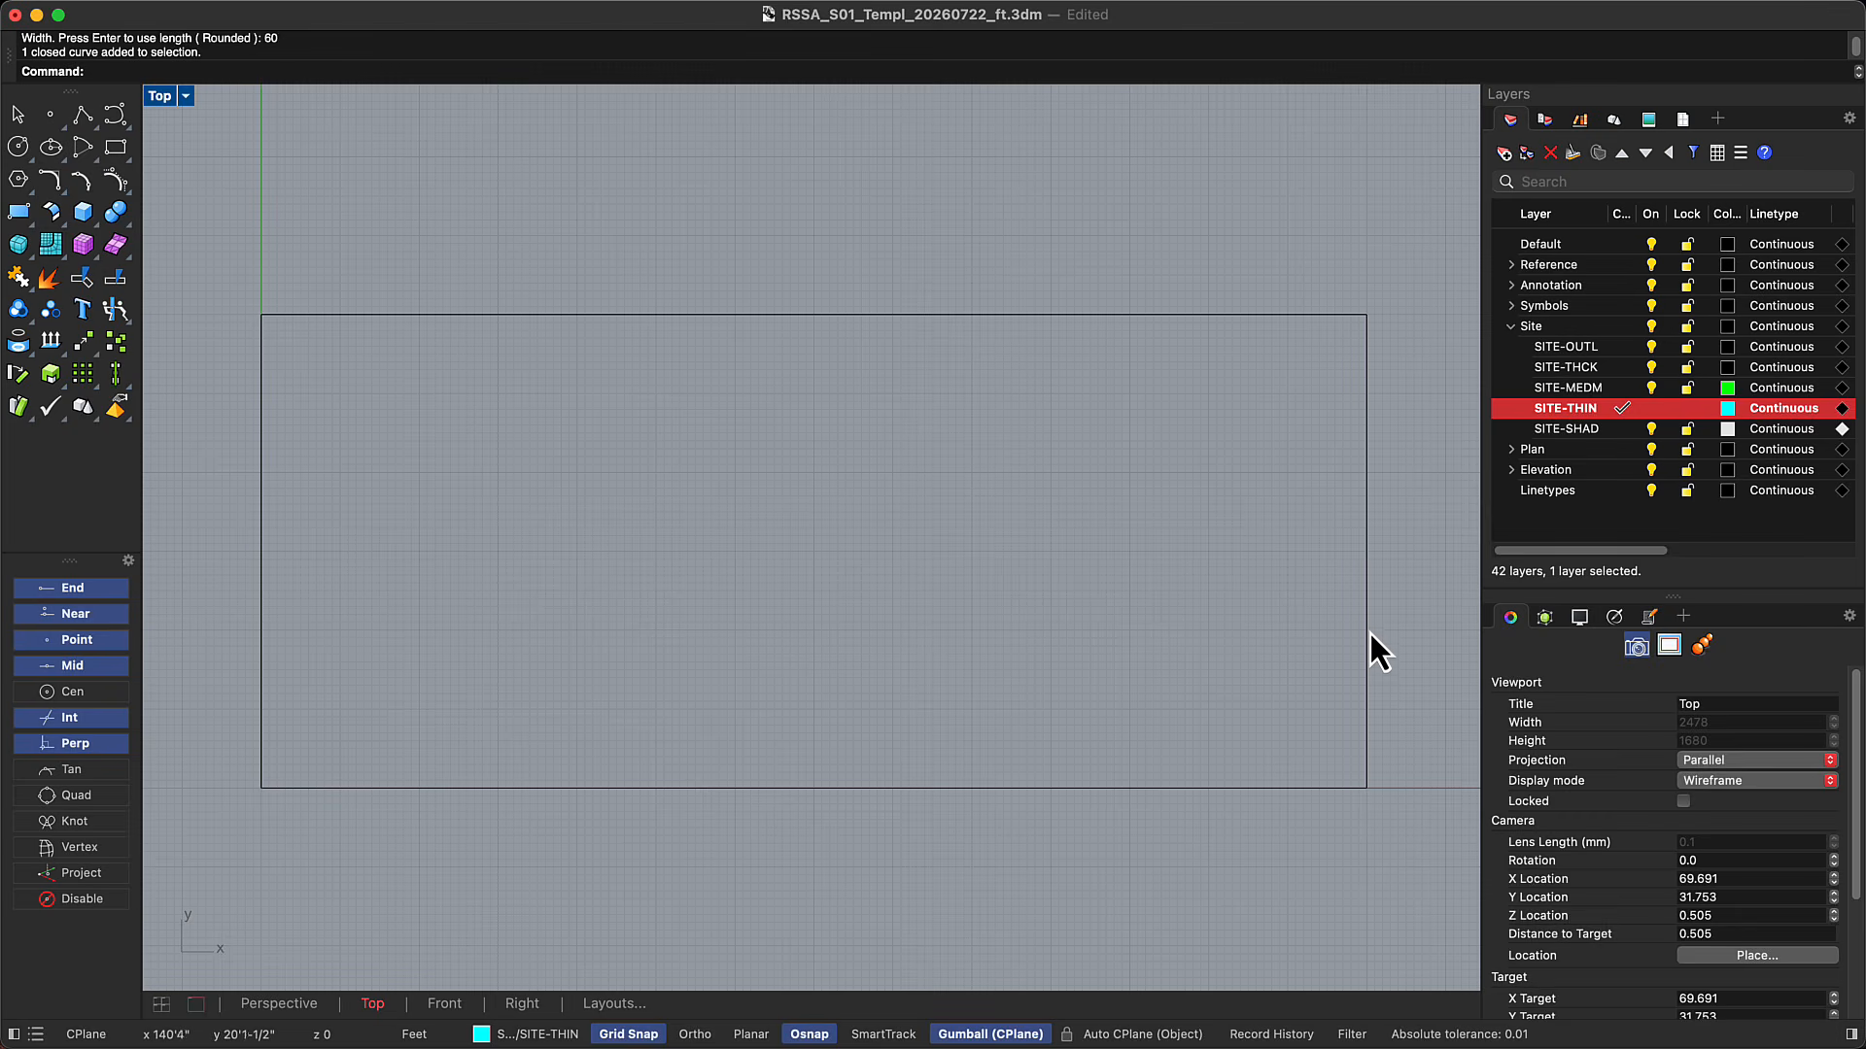
{"action": "left_click", "coordinate": [1368, 635]}
{"action": "type", "text": "Explode"}
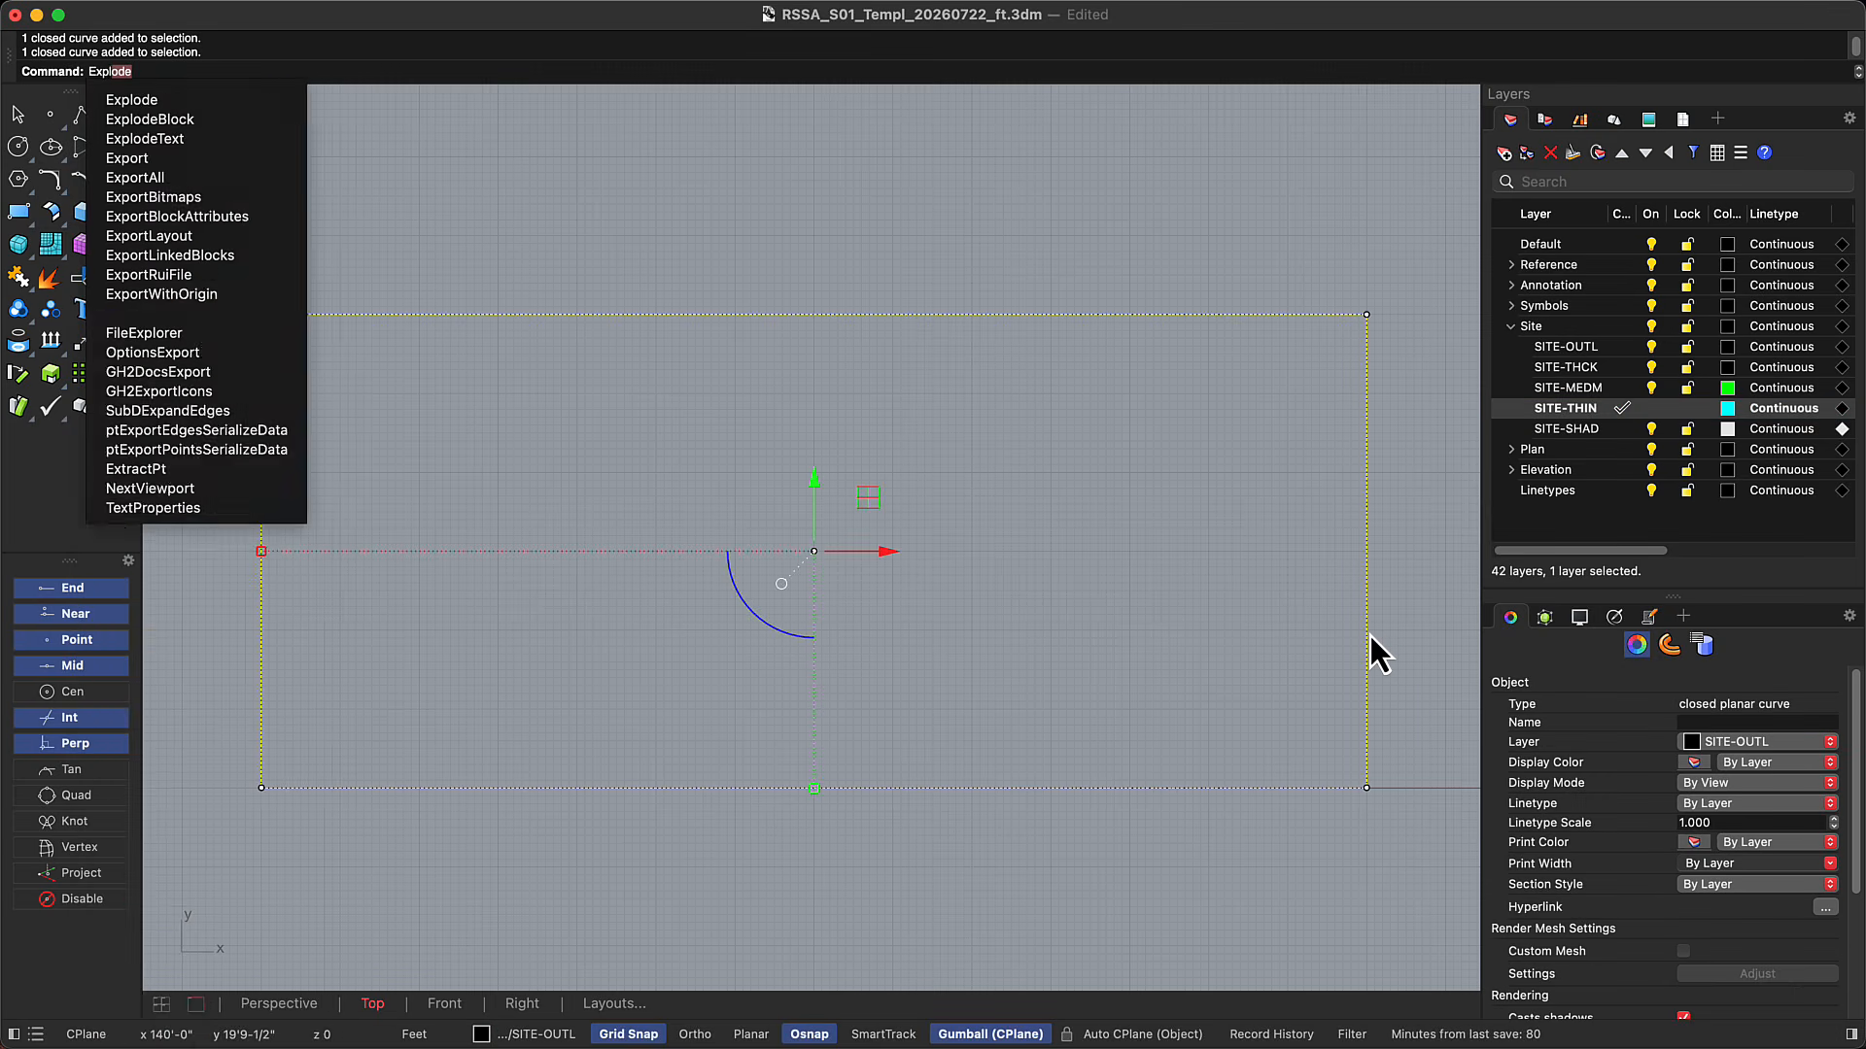
{"action": "key", "text": "Return"}
{"action": "left_click", "coordinate": [1318, 647]}
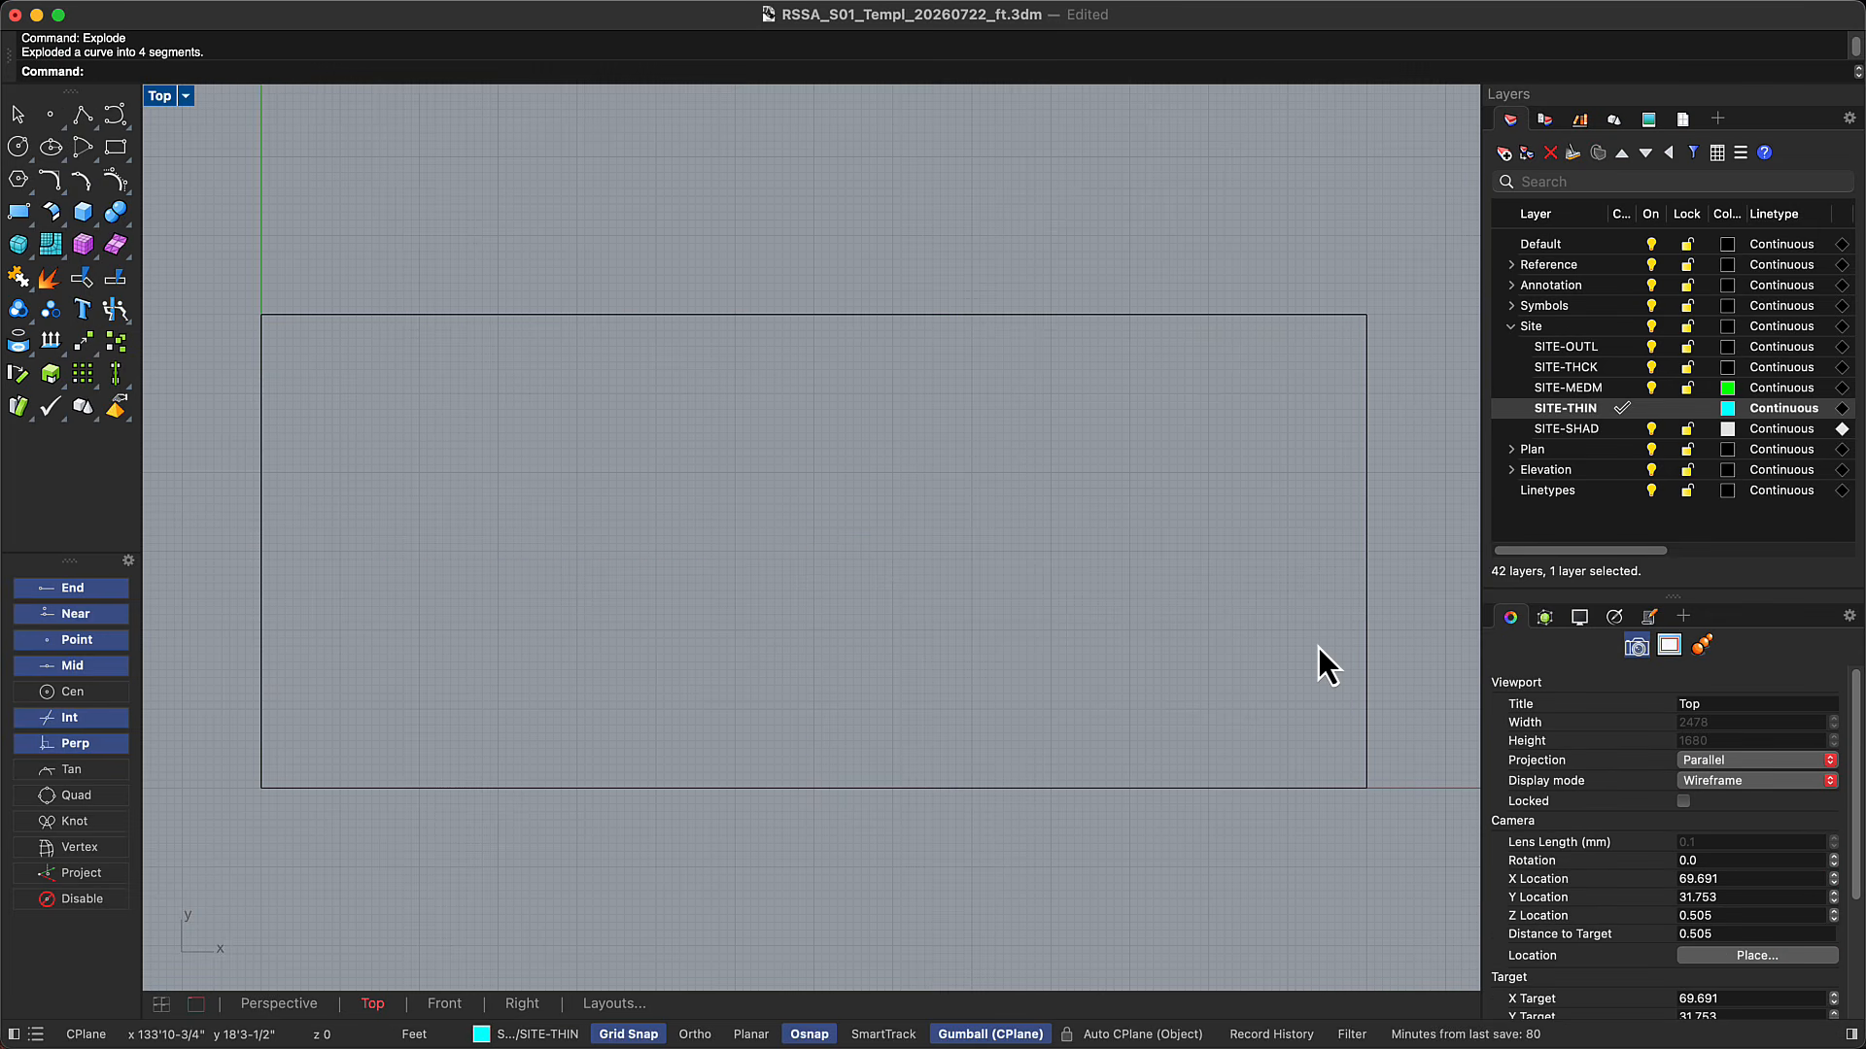
Offset the site edges inward onto SITE-THIN: right edge about 20 ft, top and bottom 5 ft, left edge 10 ft
{"action": "left_click", "coordinate": [1366, 645]}
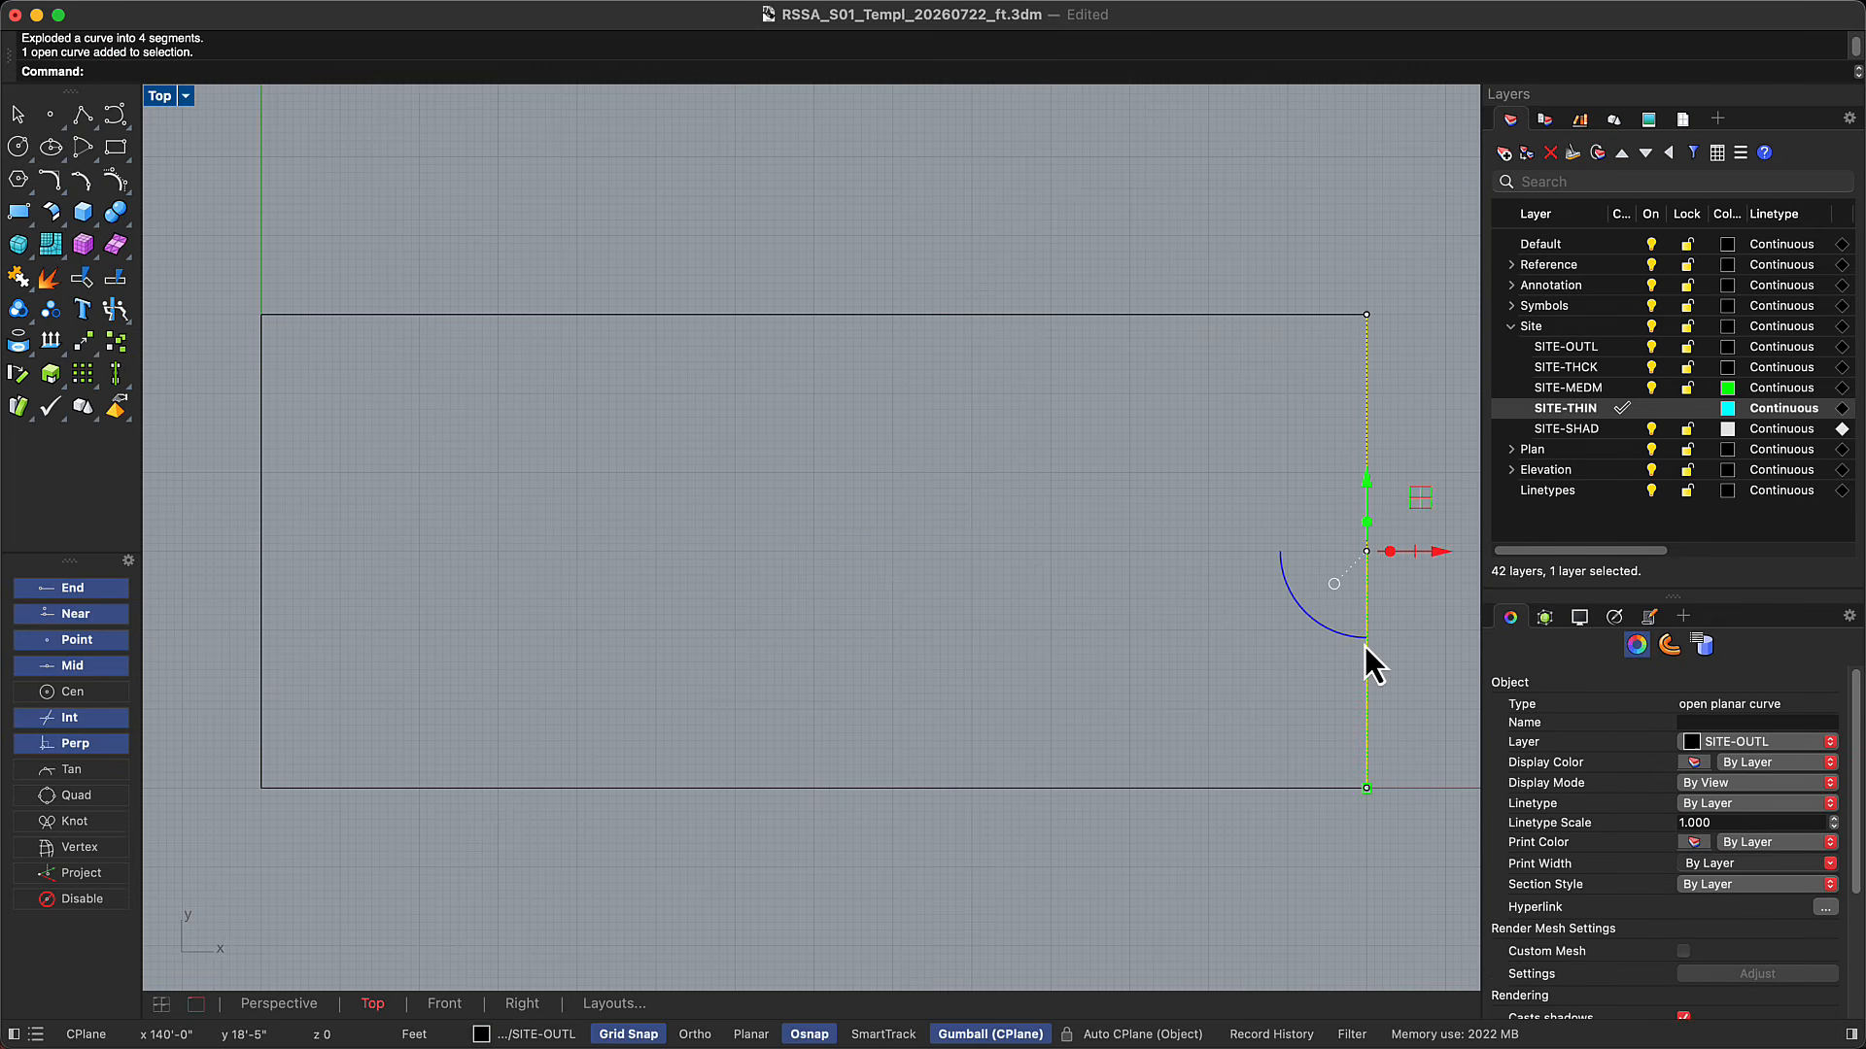
{"action": "type", "text": "Offset"}
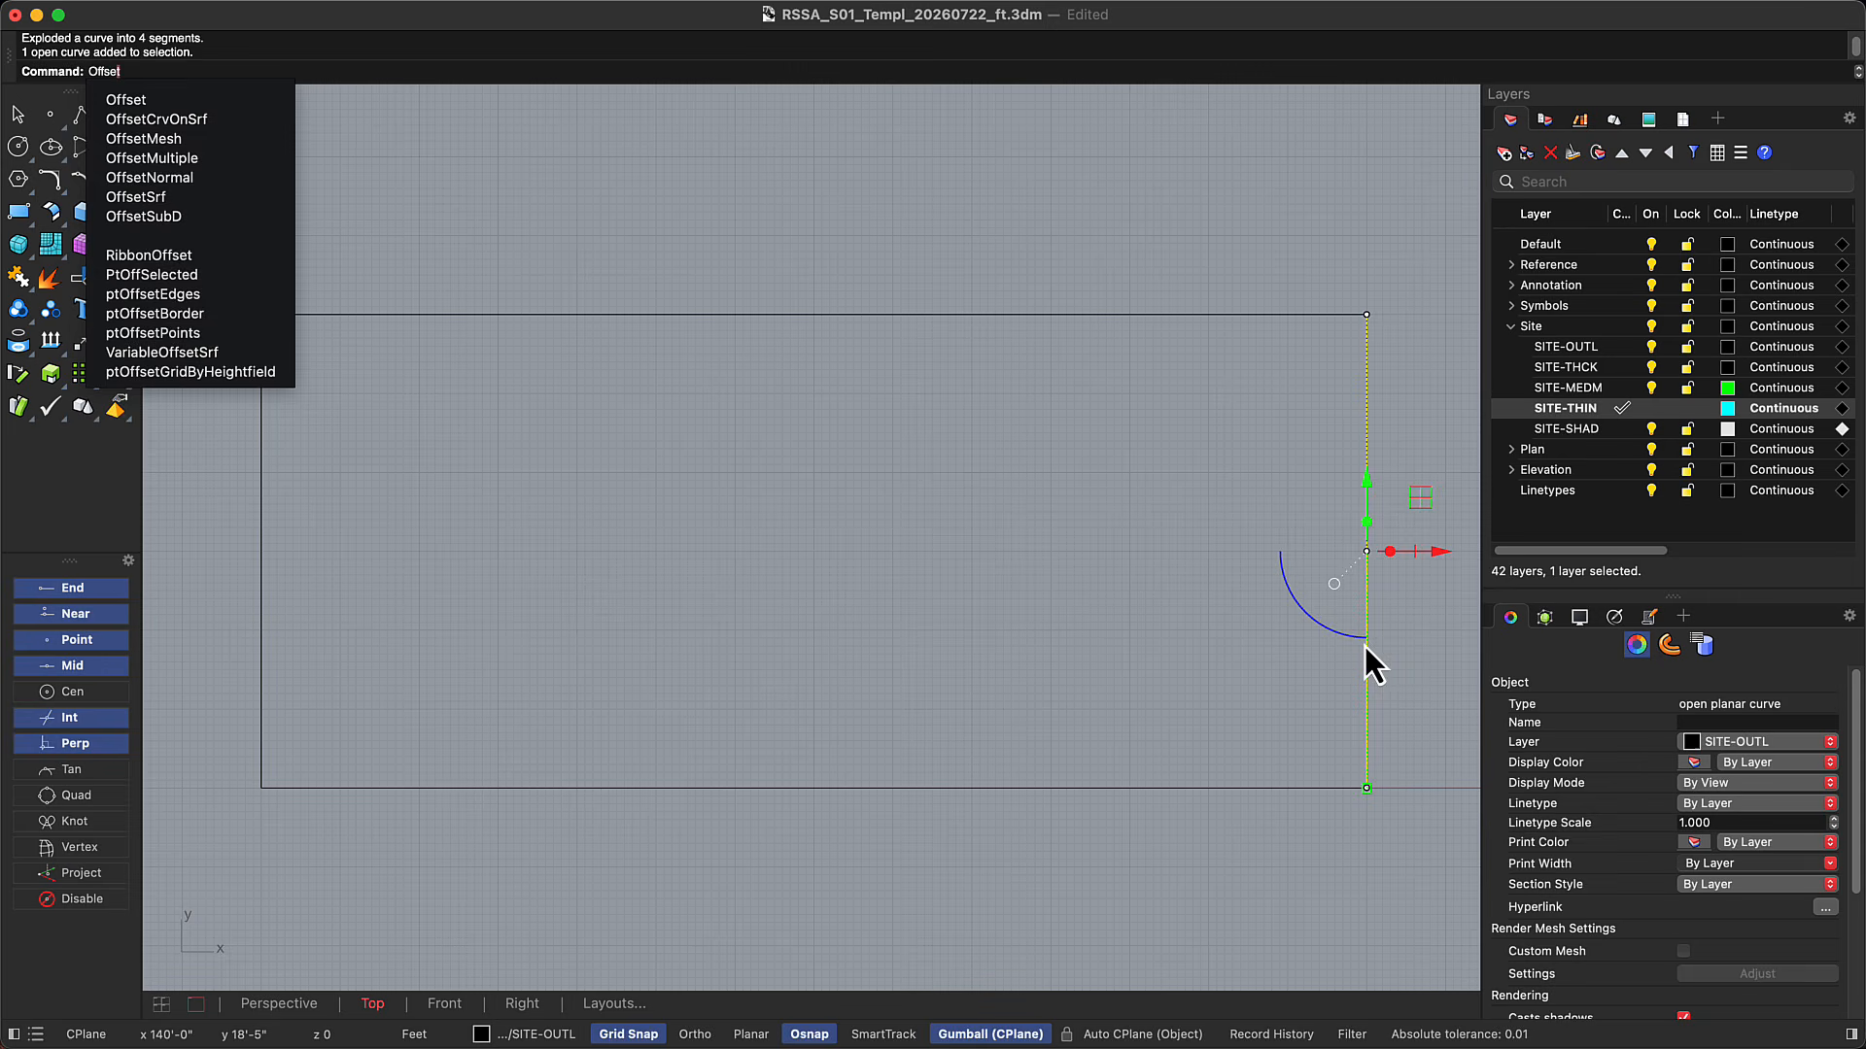
{"action": "key", "text": "Return"}
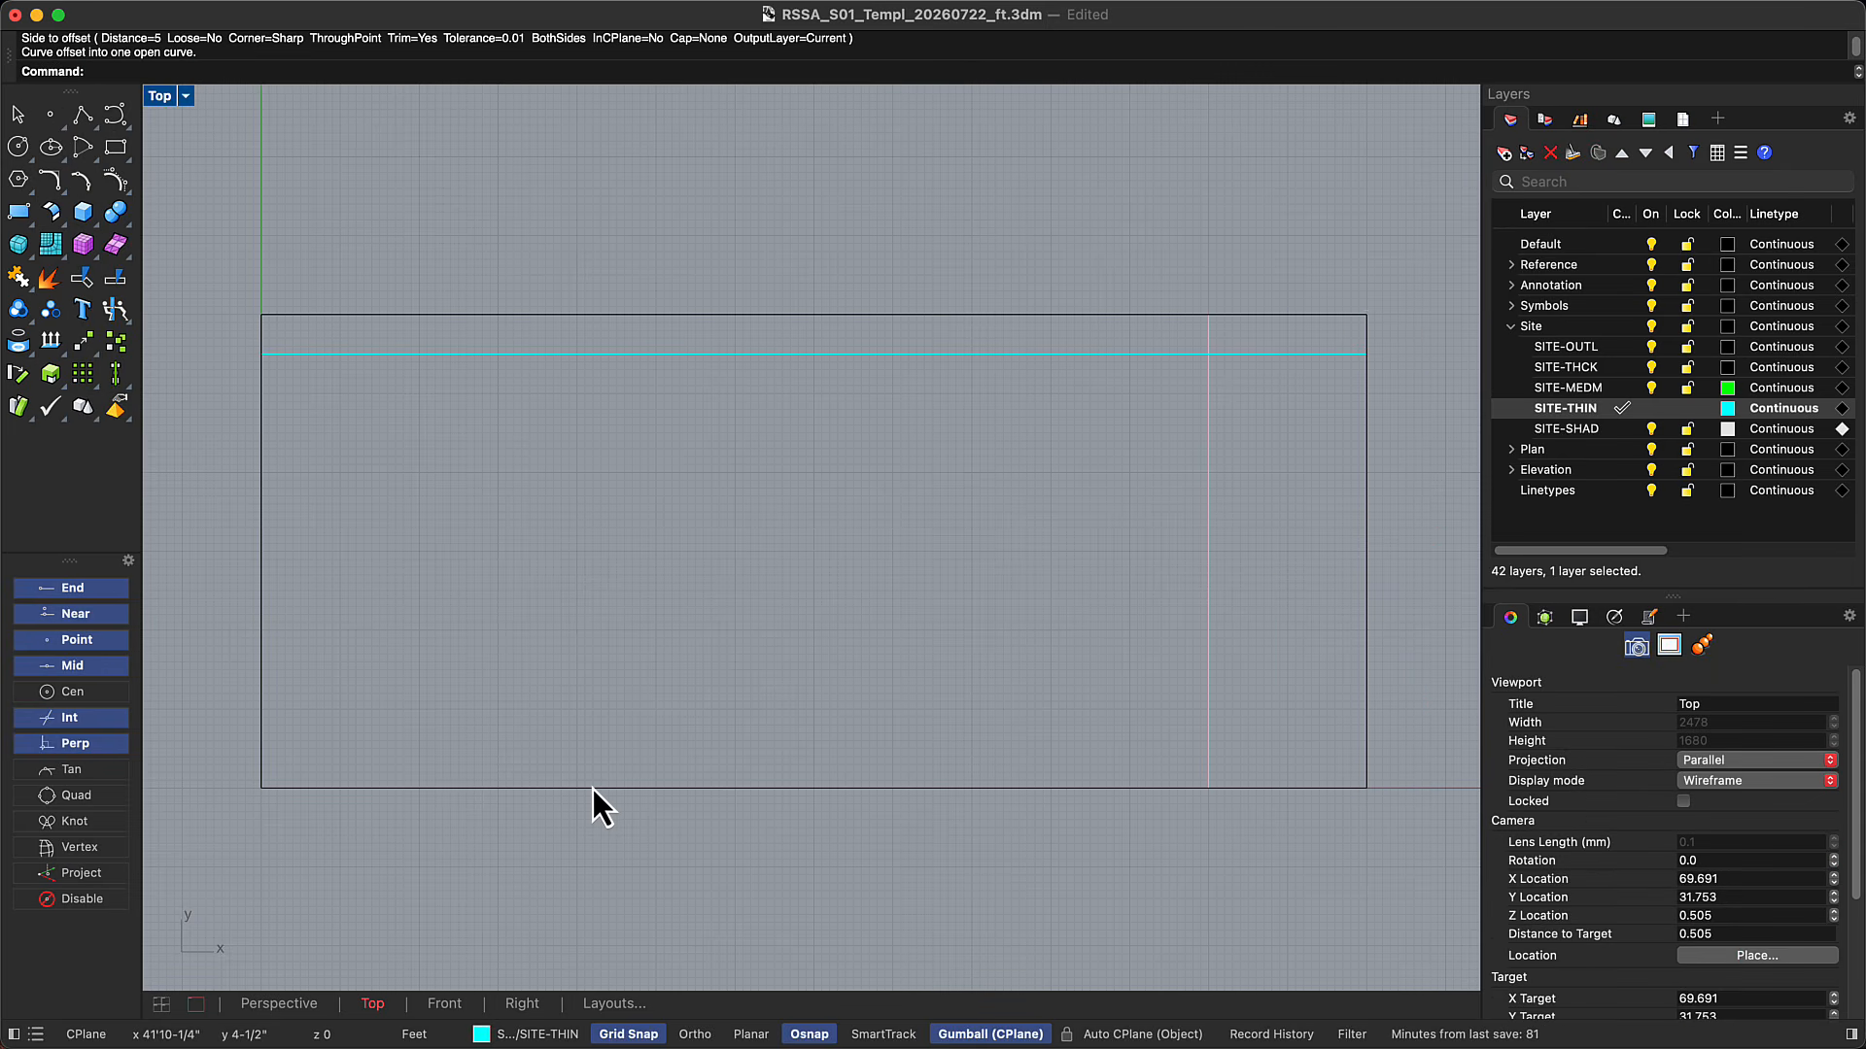
{"action": "left_click", "coordinate": [593, 788]}
{"action": "key", "text": "Return"}
{"action": "left_click", "coordinate": [587, 754]}
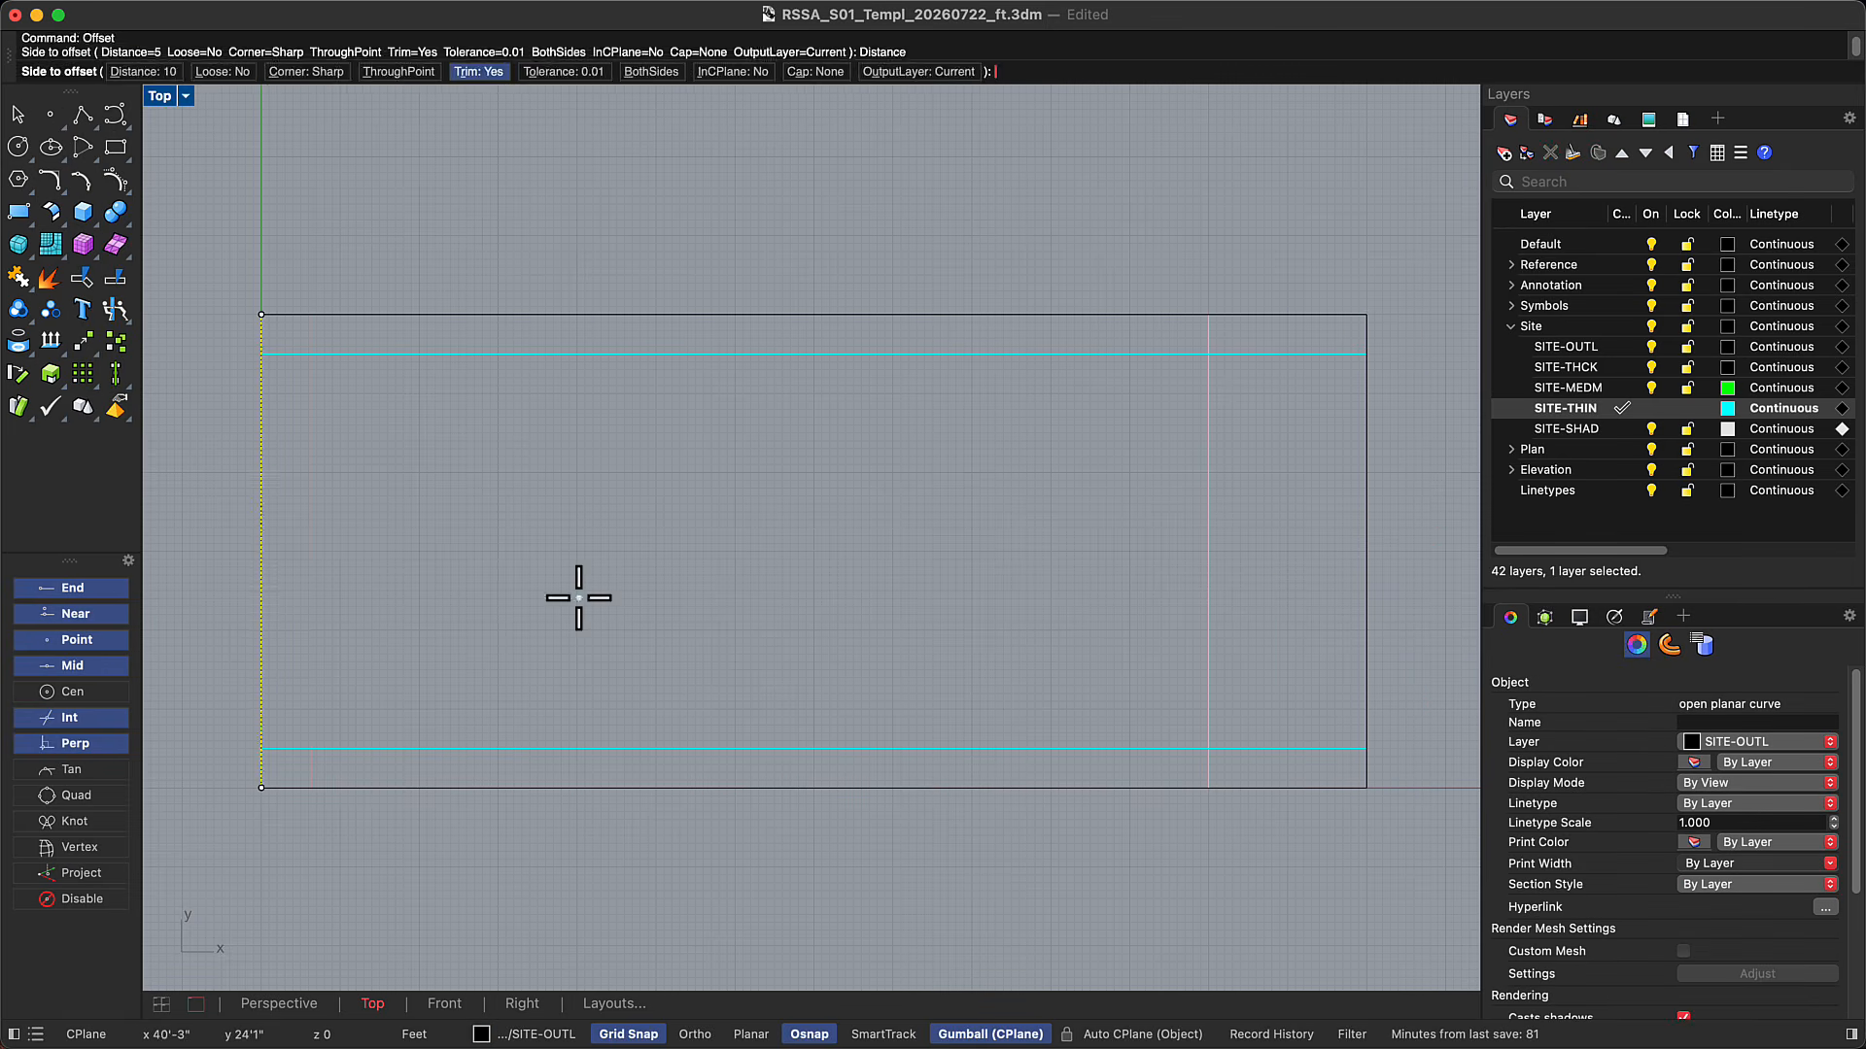
{"action": "left_click", "coordinate": [579, 598]}
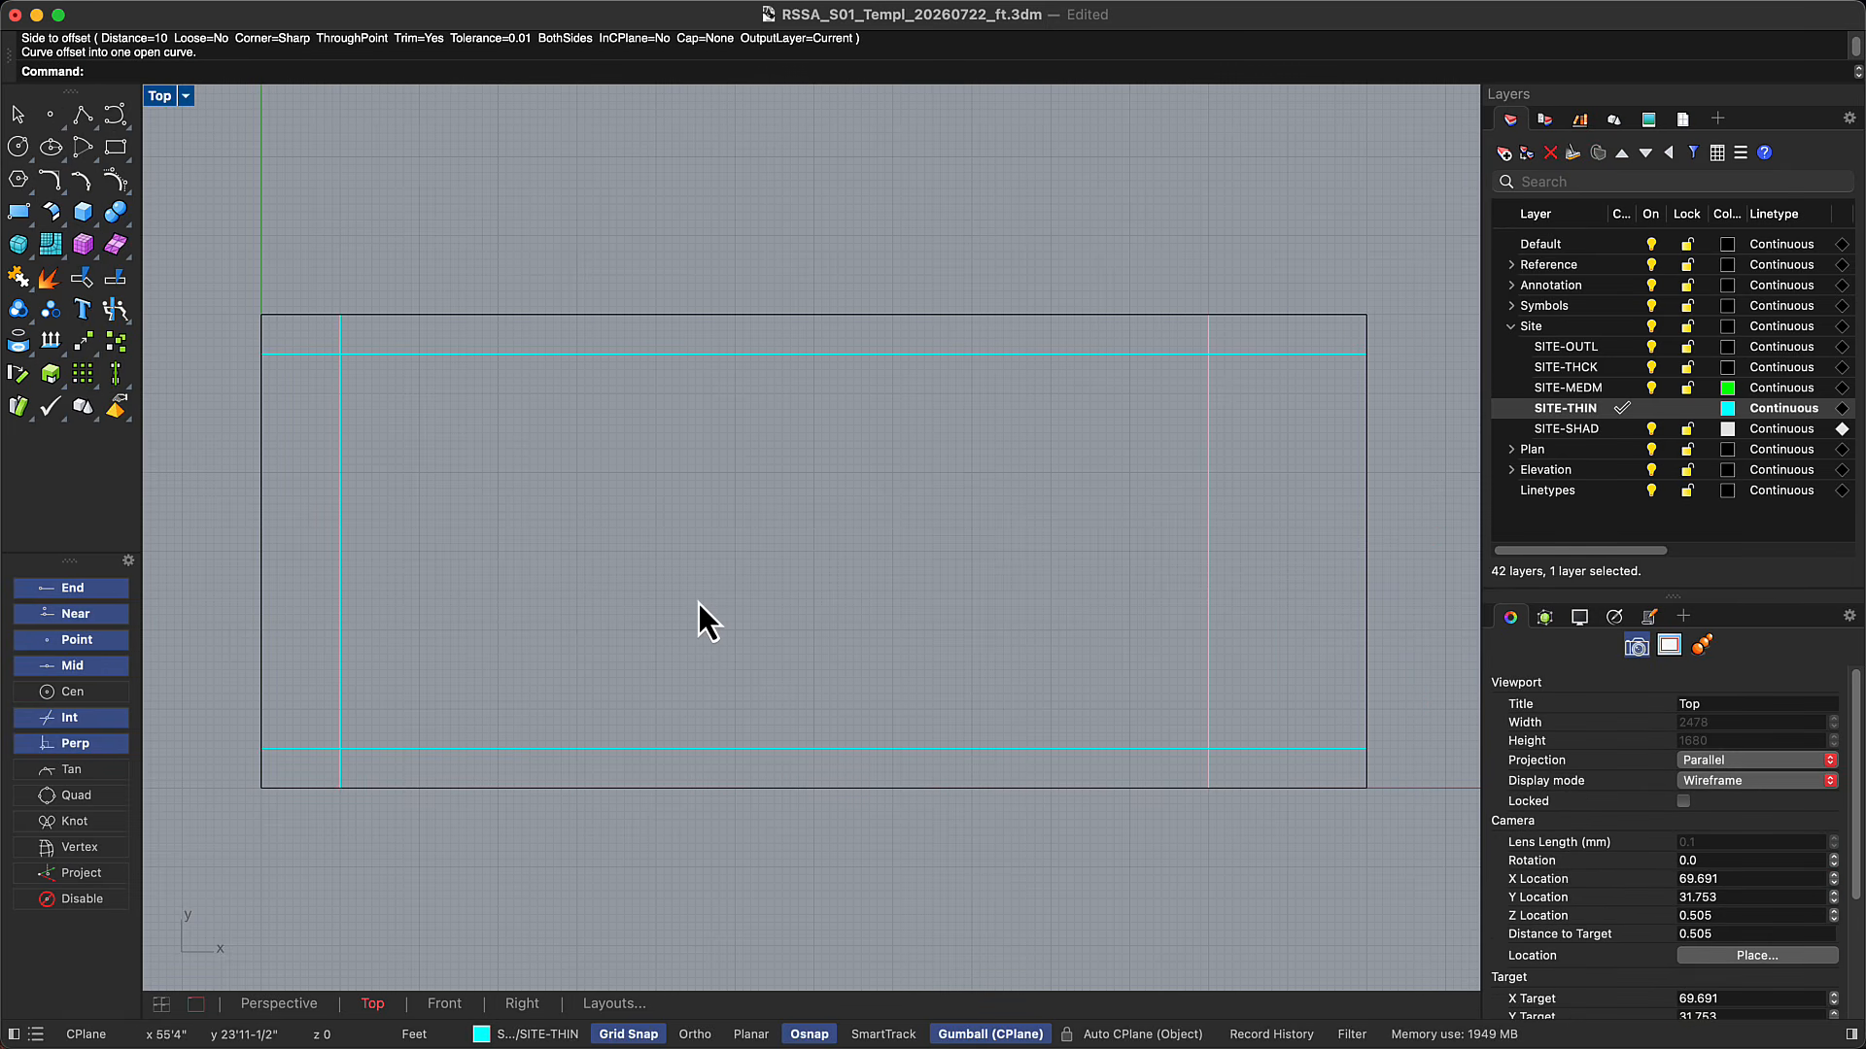
Trim the overhanging ends of the four setback lines at every corner so they form an inner rectangle
{"action": "left_click_drag", "start_coordinate": [1238, 755], "coordinate": [277, 340]}
{"action": "type", "text": "Trim"}
{"action": "key", "text": "Return"}
{"action": "left_click", "coordinate": [340, 337]}
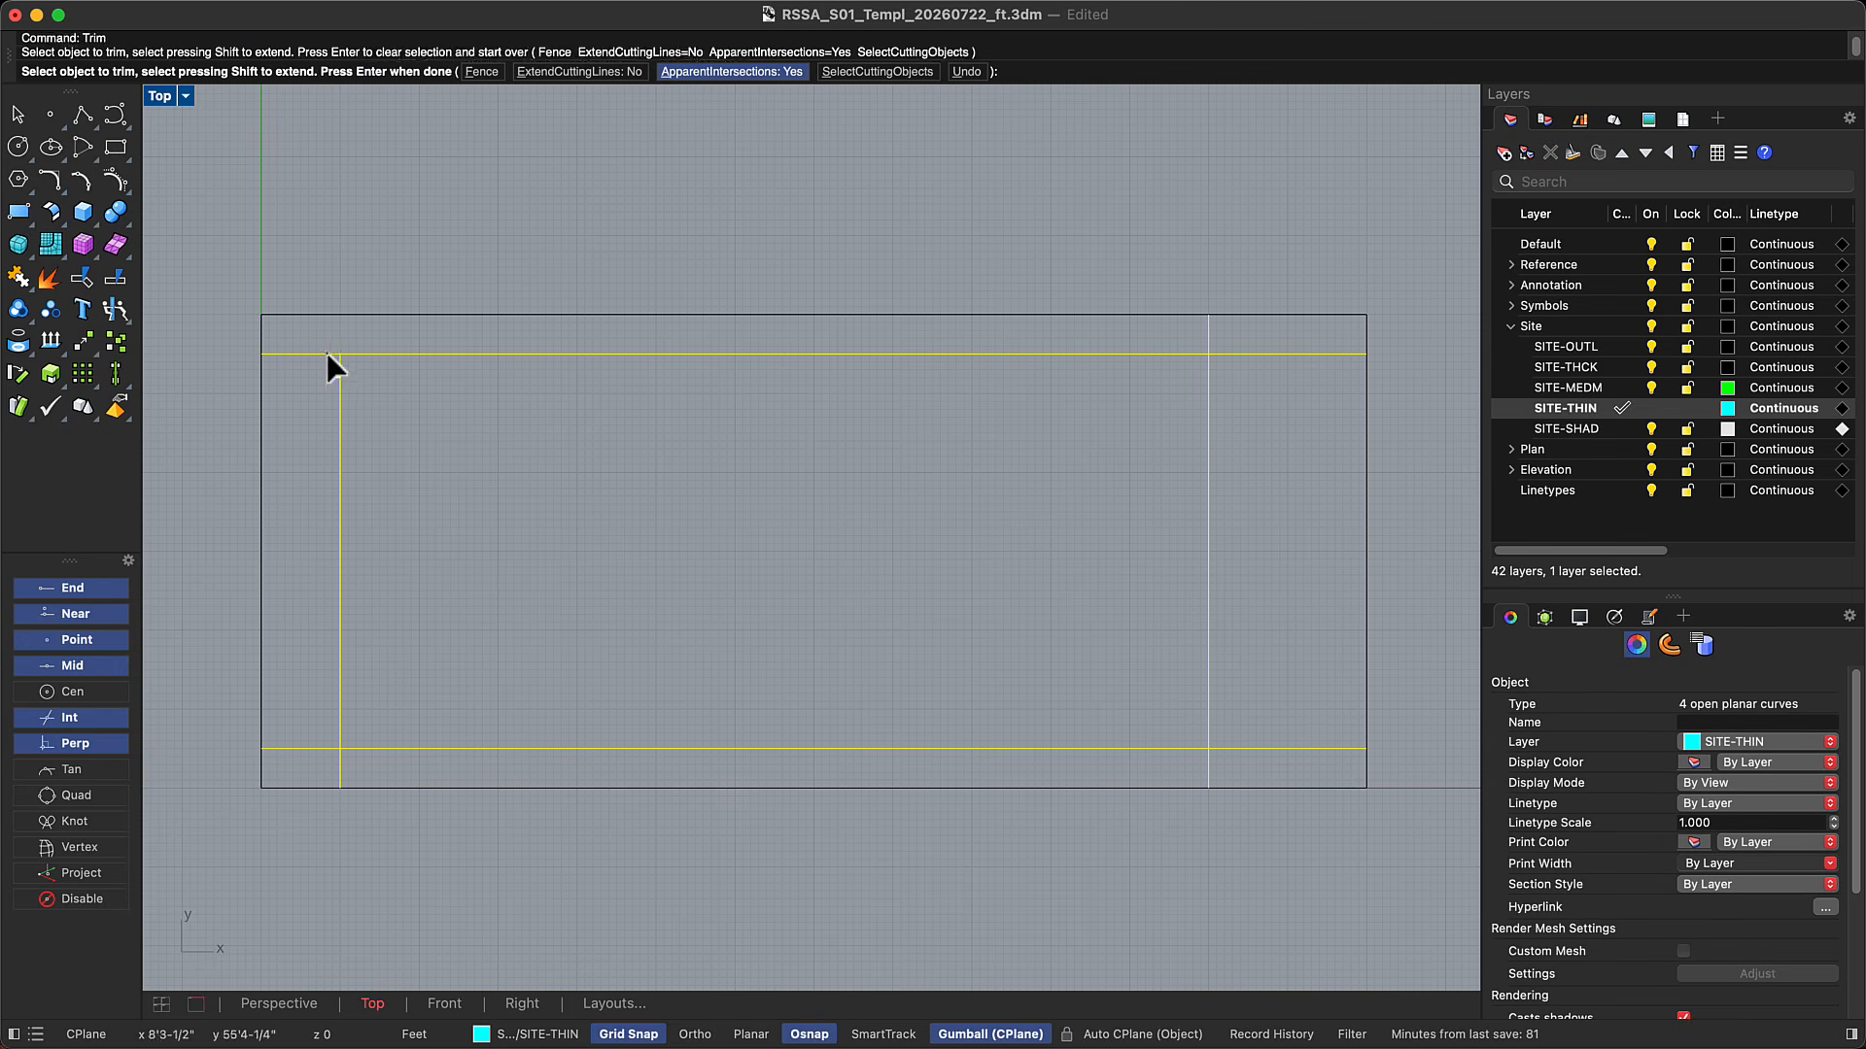
{"action": "left_click", "coordinate": [325, 354]}
{"action": "left_click", "coordinate": [305, 748]}
{"action": "left_click", "coordinate": [340, 768]}
{"action": "left_click", "coordinate": [1210, 768]}
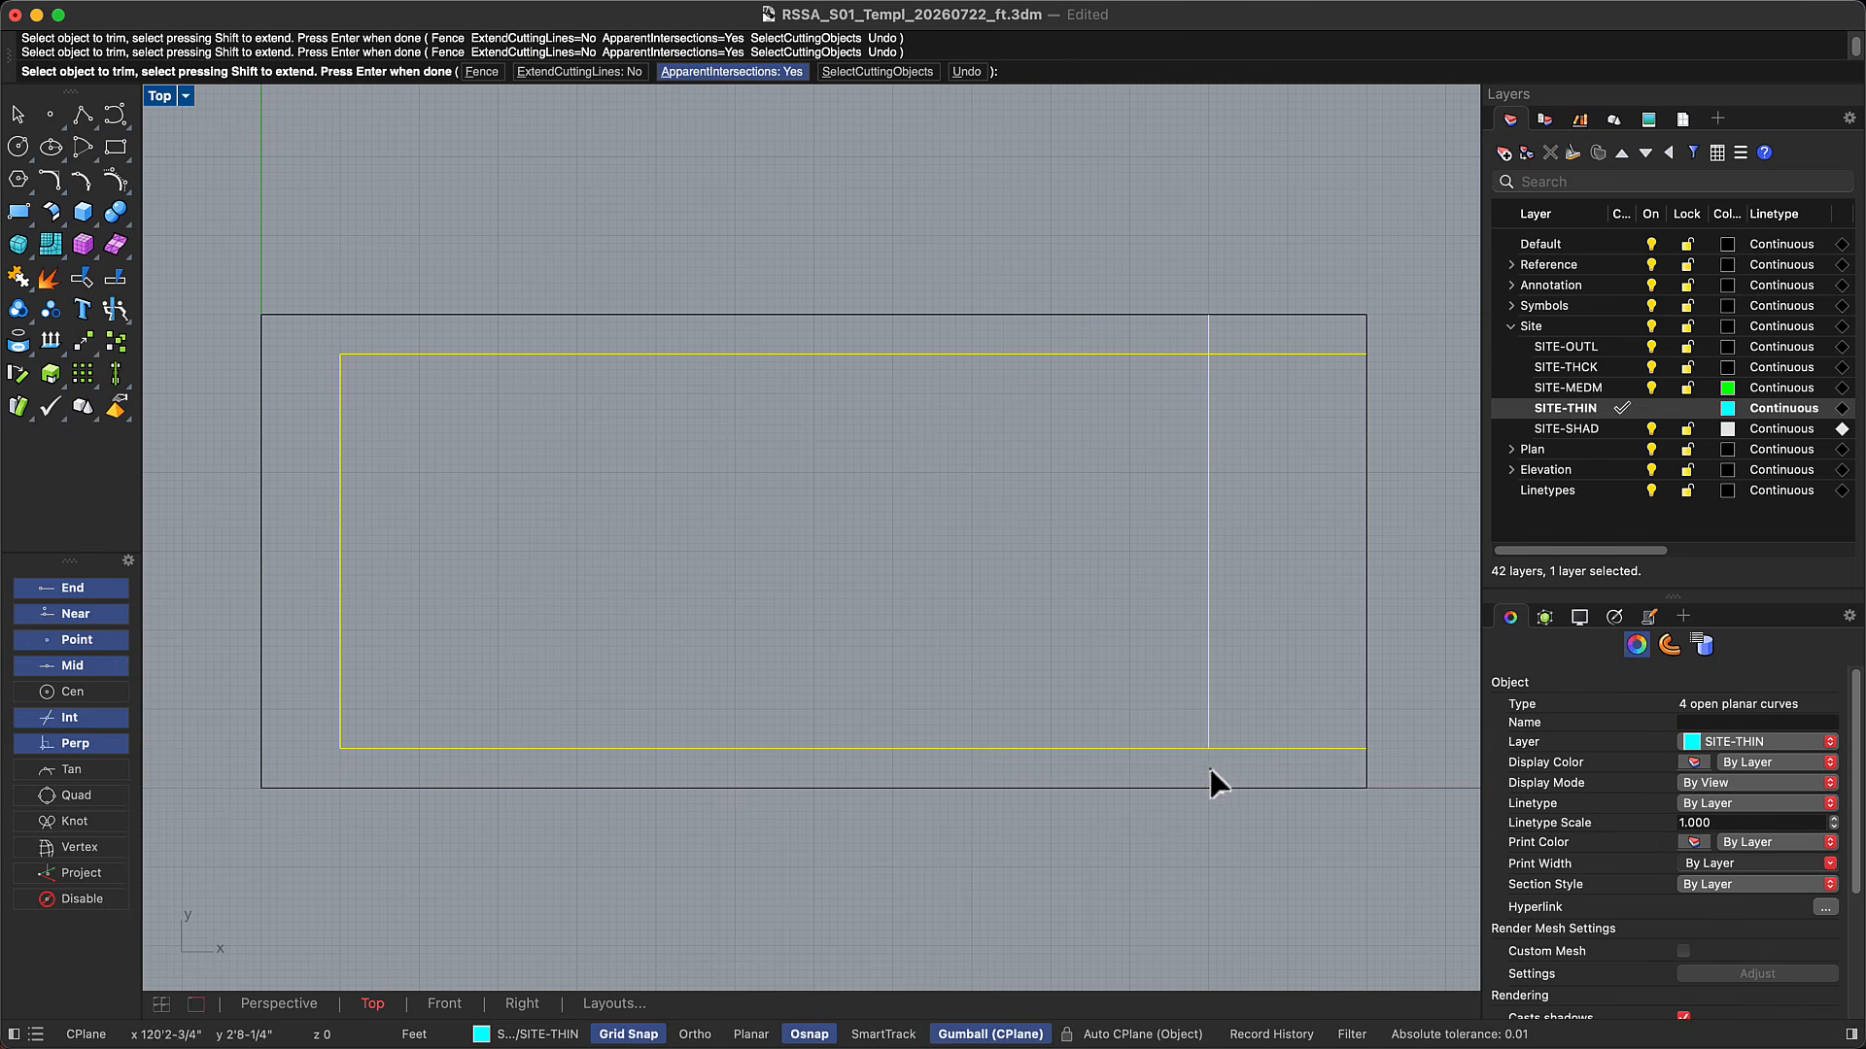
{"action": "left_click", "coordinate": [1302, 748]}
{"action": "left_click", "coordinate": [1288, 353]}
{"action": "left_click", "coordinate": [1209, 335]}
{"action": "key", "text": "Return"}
{"action": "key", "text": "Escape"}
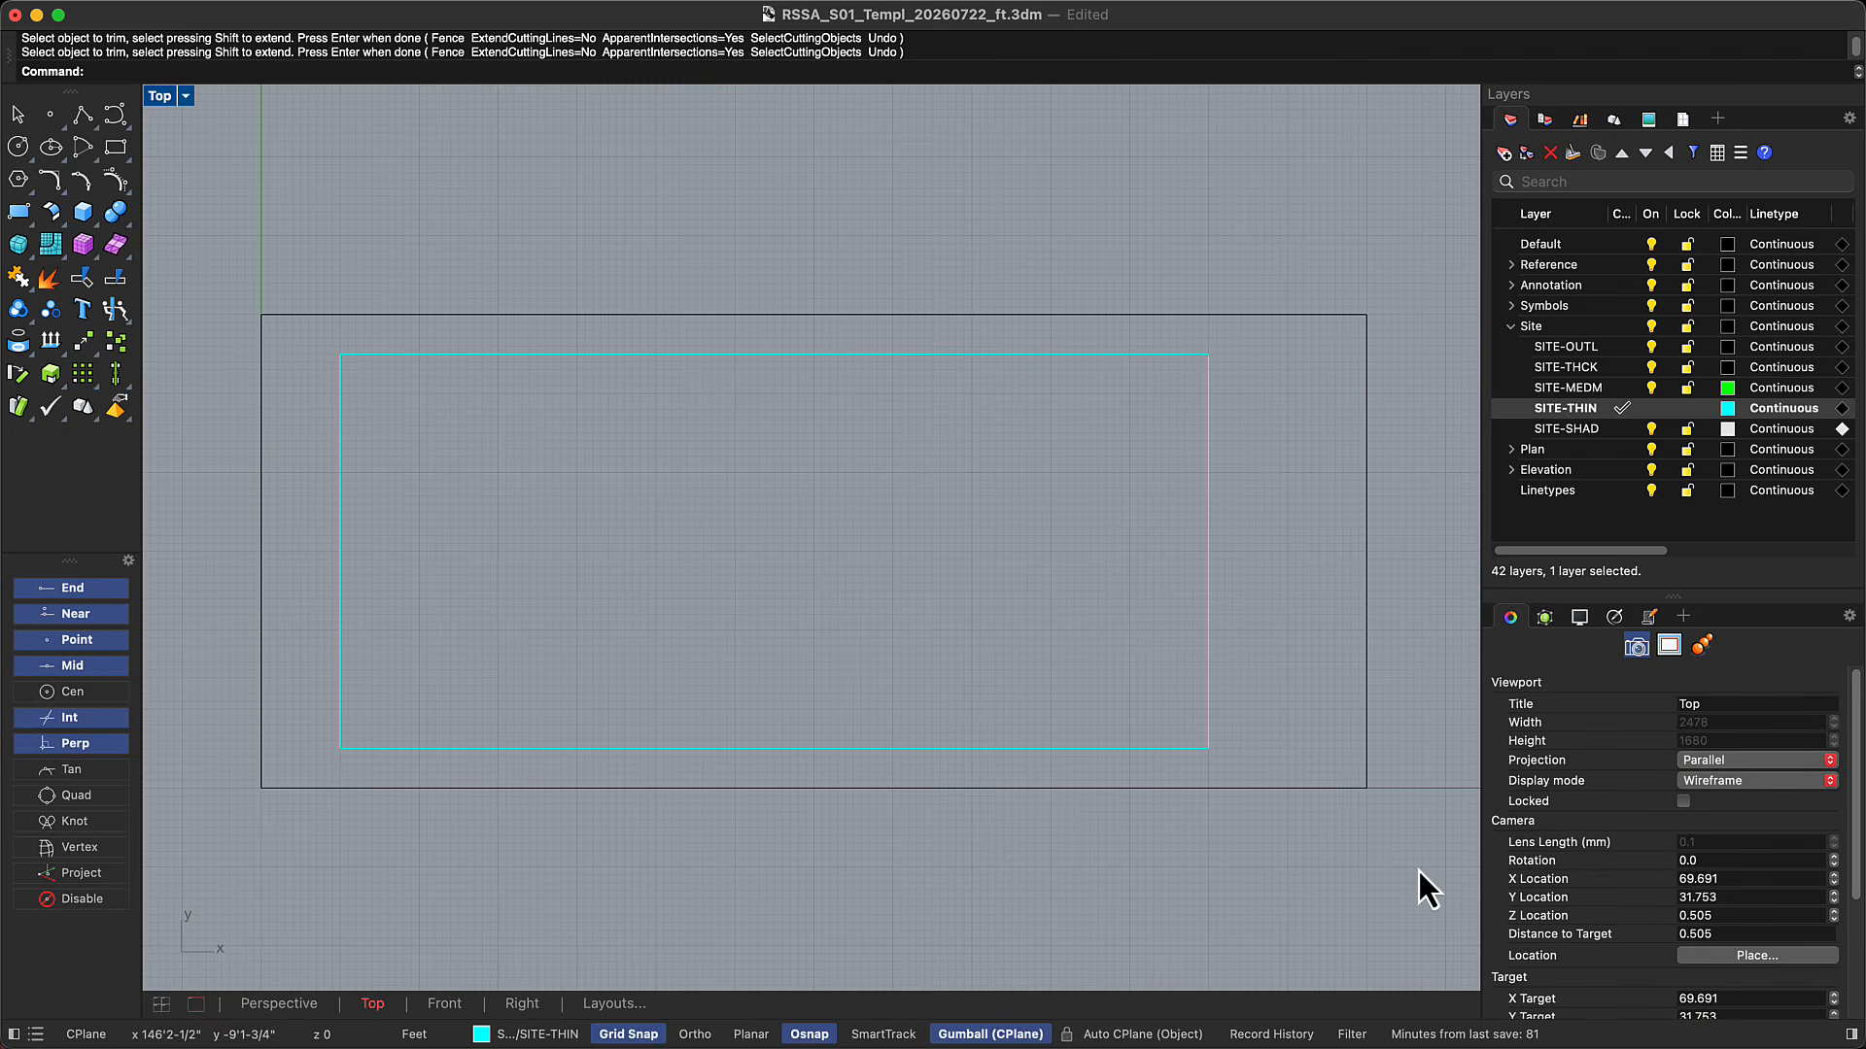
Join the site edges and the setback lines into two closed curves
{"action": "left_click_drag", "start_coordinate": [1418, 870], "coordinate": [249, 142]}
{"action": "type", "text": "join"}
{"action": "key", "text": "Return"}
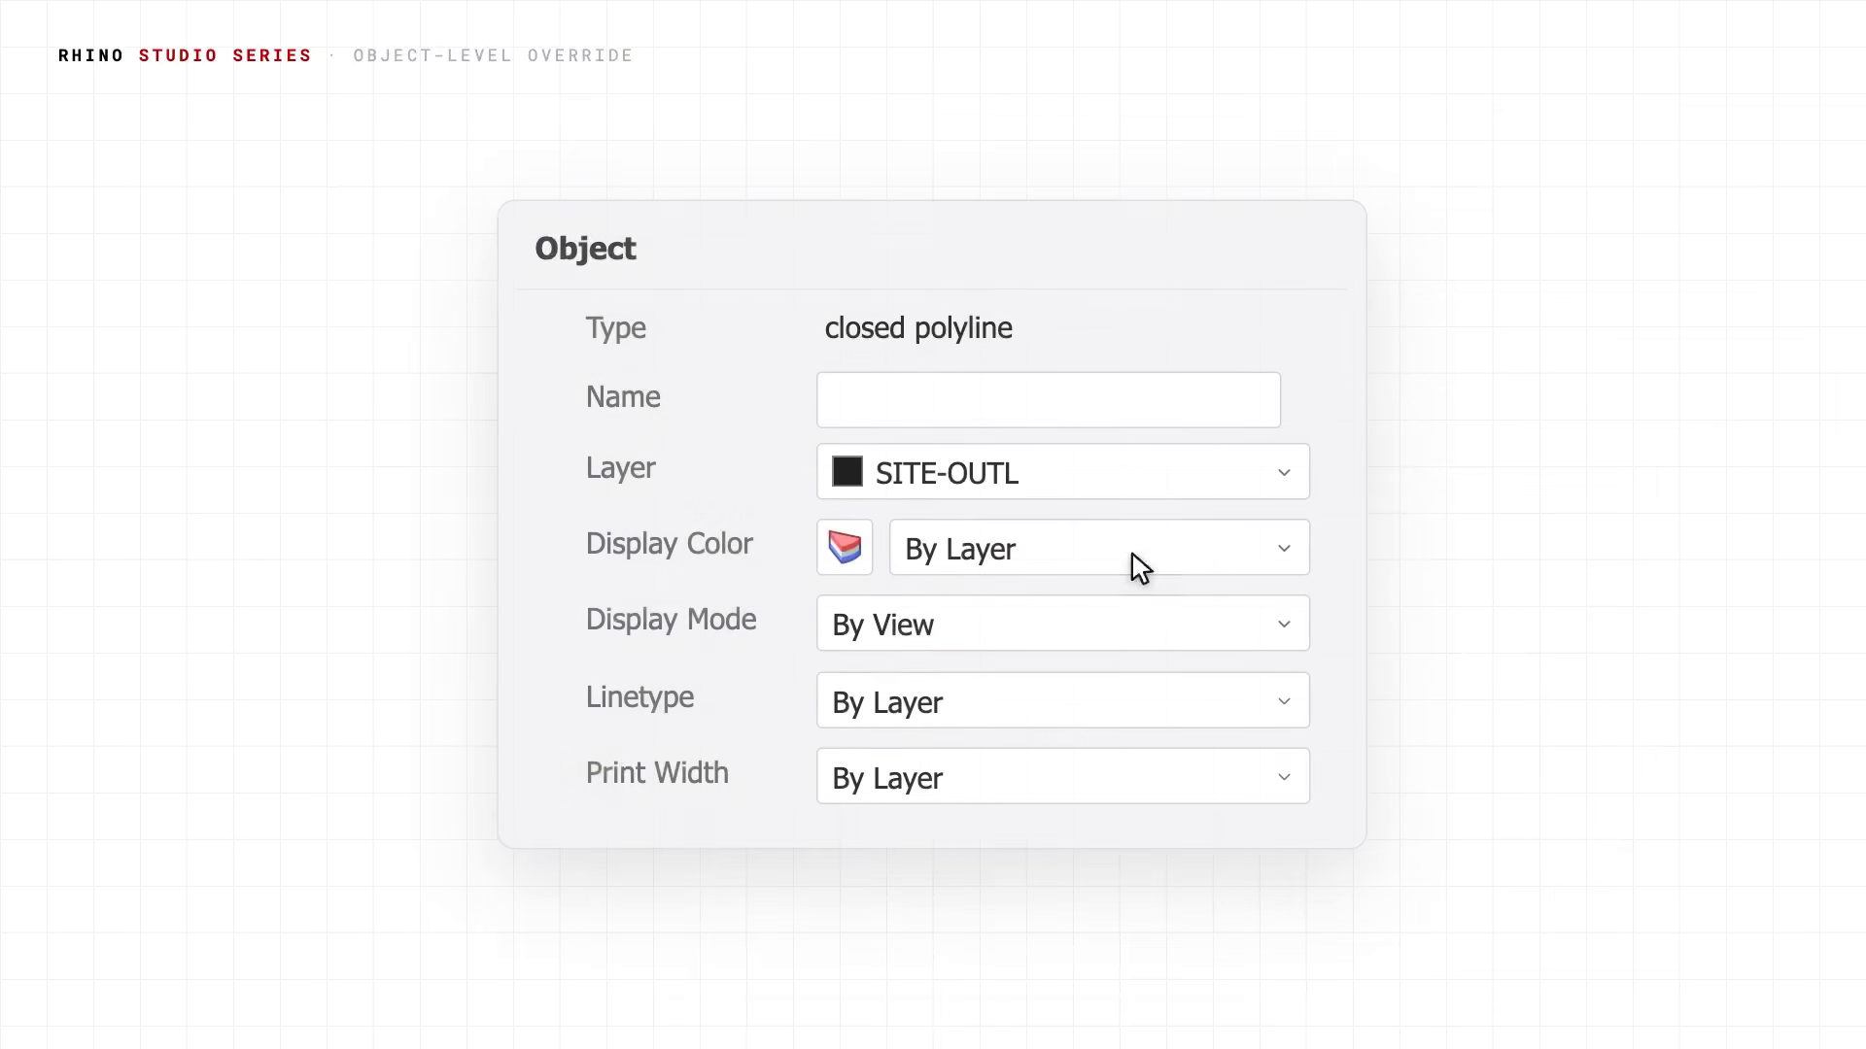
{"action": "left_click", "coordinate": [1086, 701]}
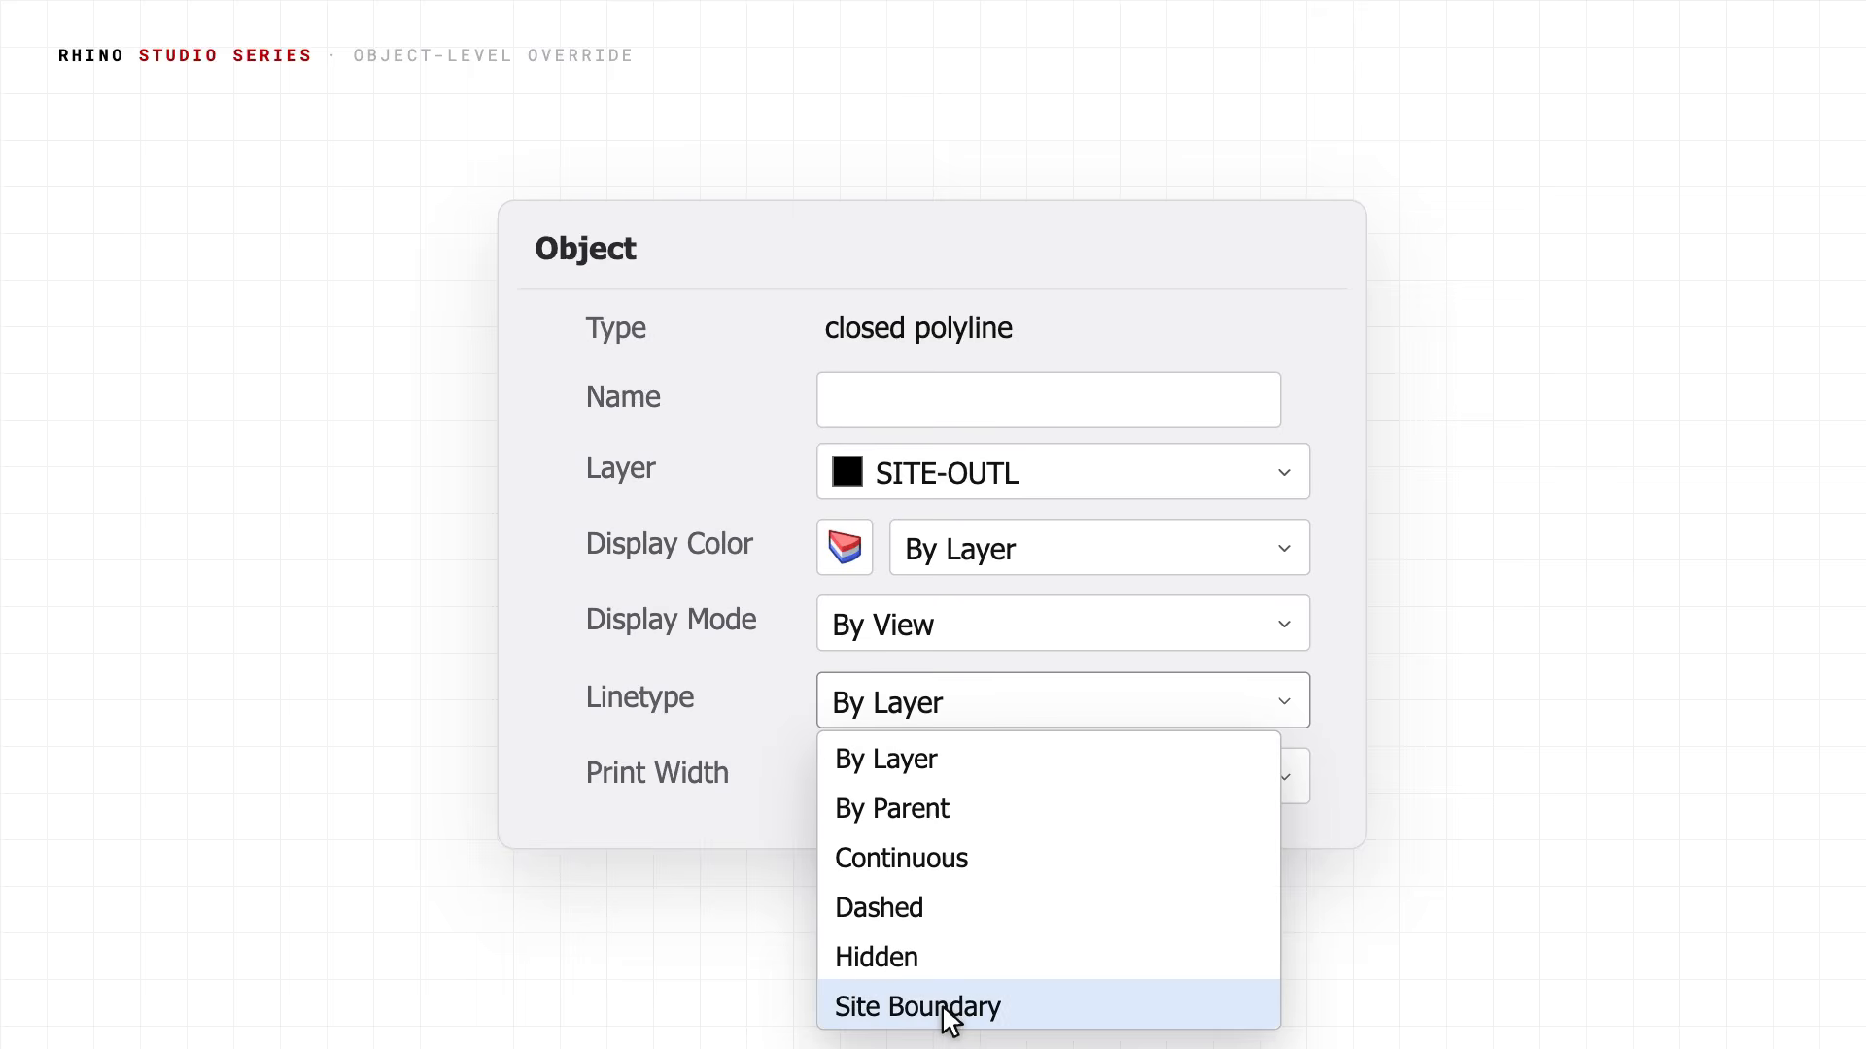
{"action": "left_click", "coordinate": [944, 1007]}
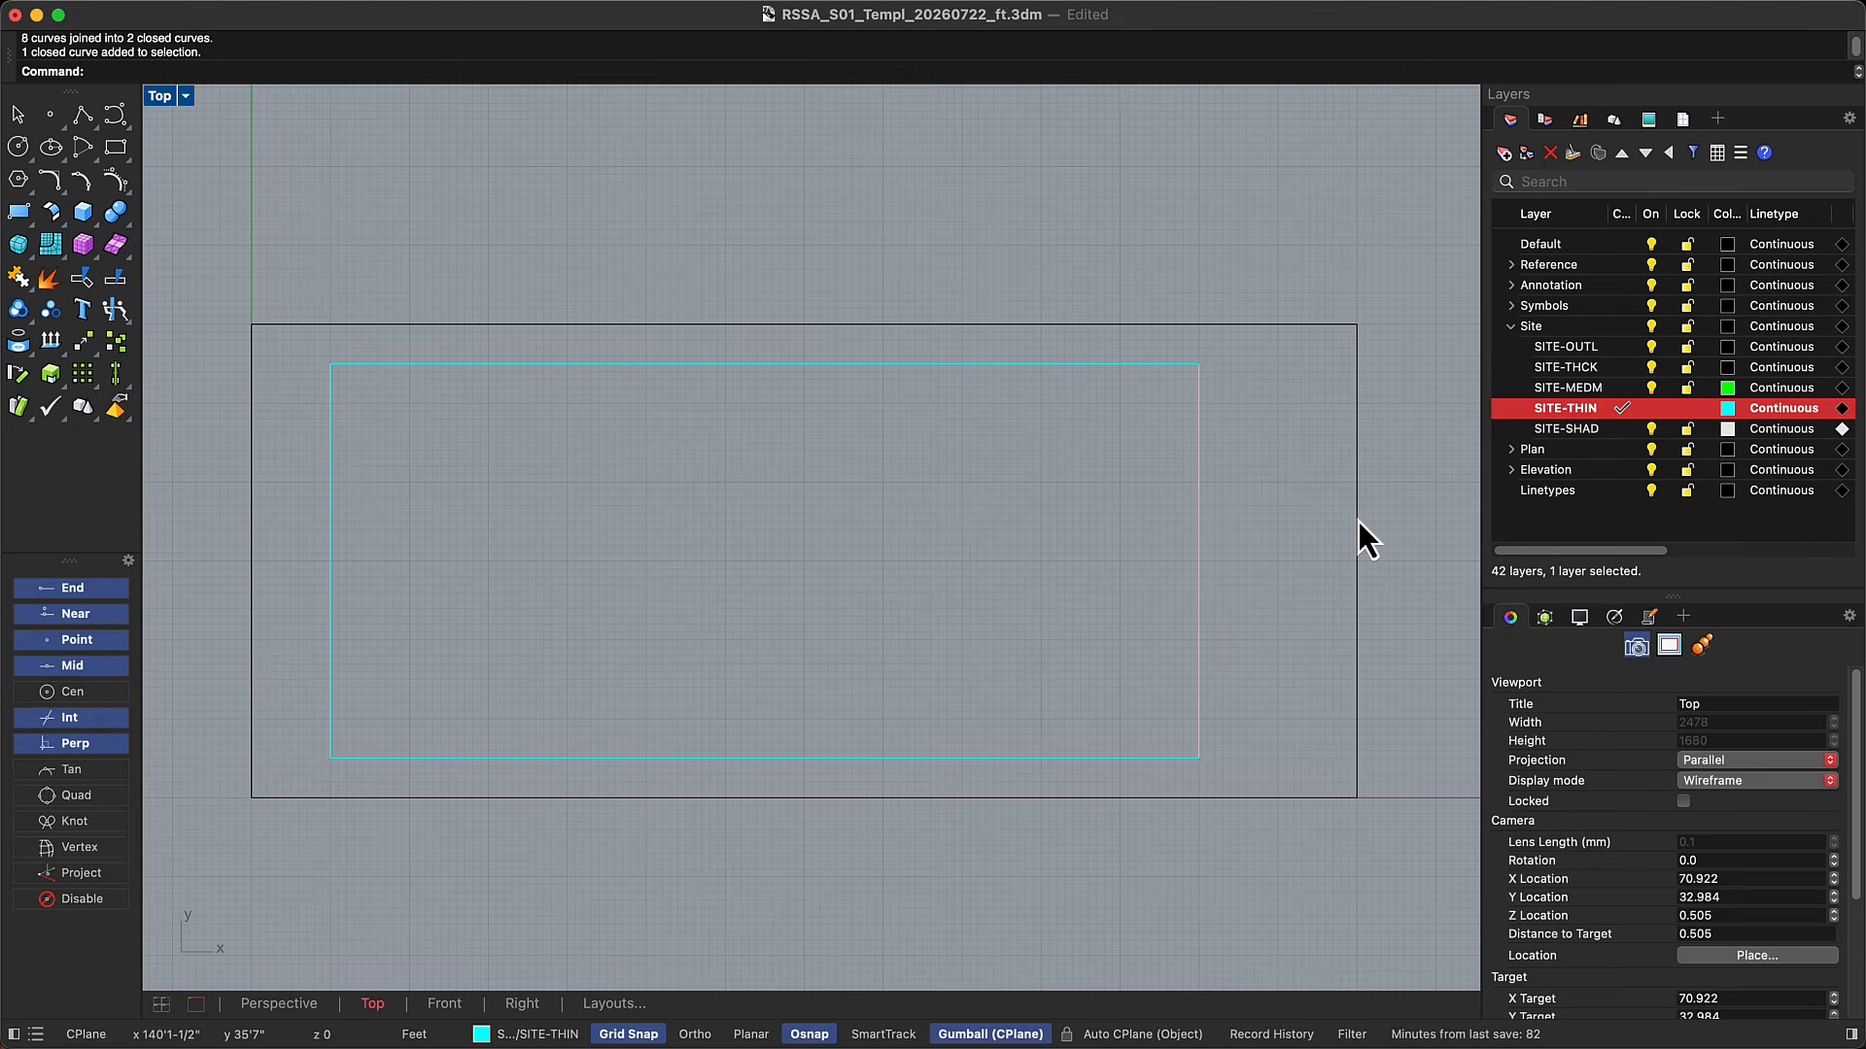
Set the linetype of the outer site rectangle to Site Boundary
{"action": "left_click", "coordinate": [1359, 521]}
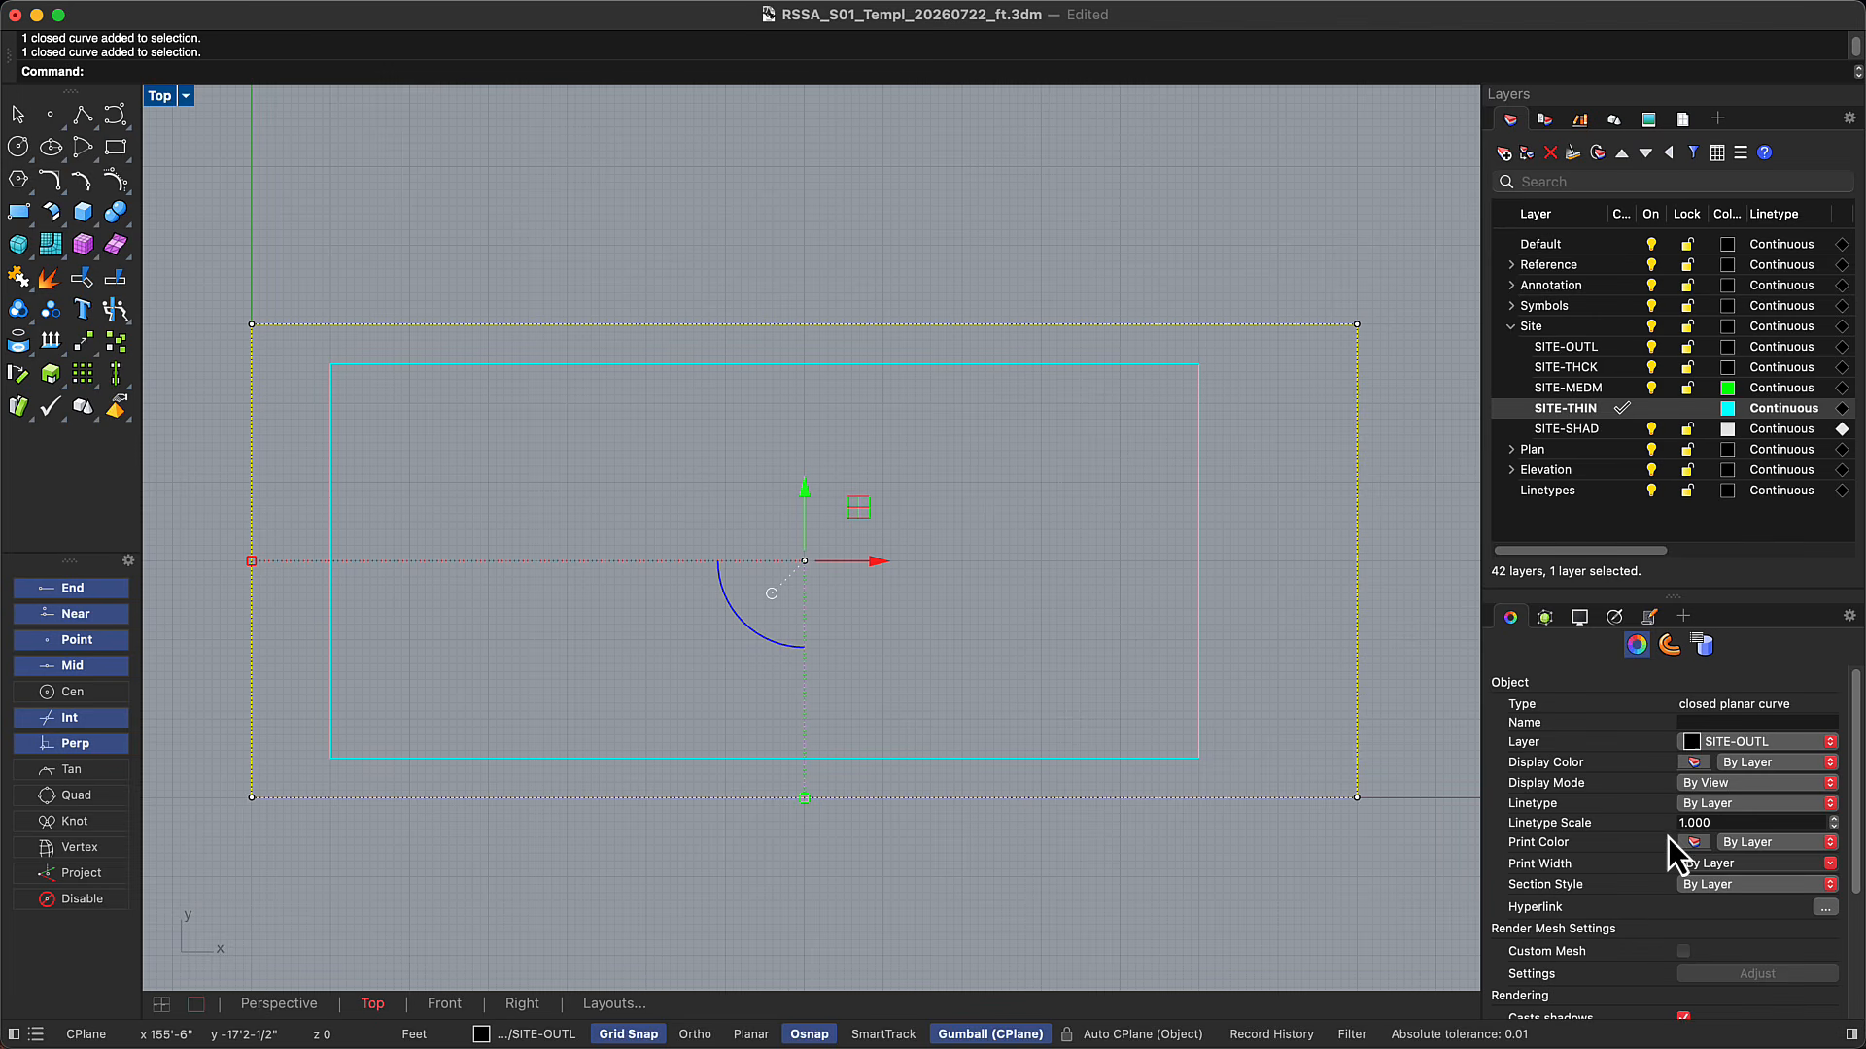
{"action": "left_click", "coordinate": [1730, 806]}
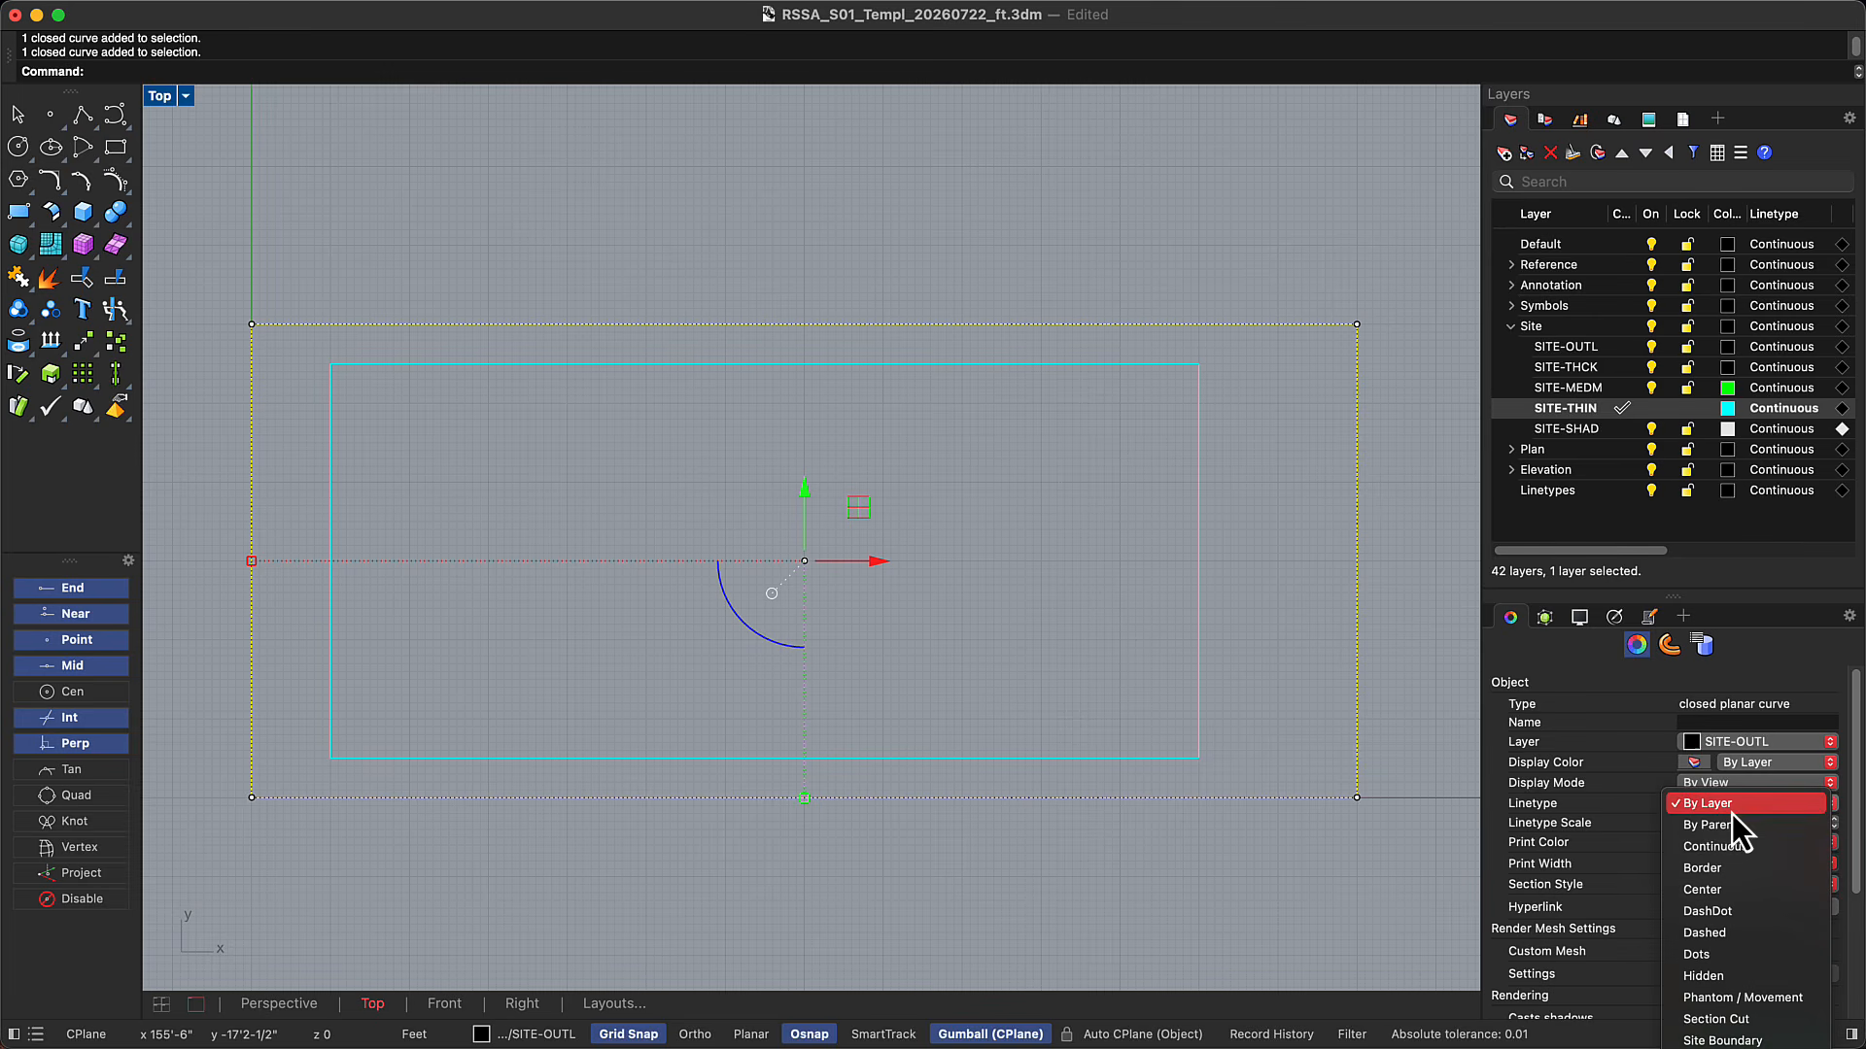
{"action": "left_click", "coordinate": [1736, 1041]}
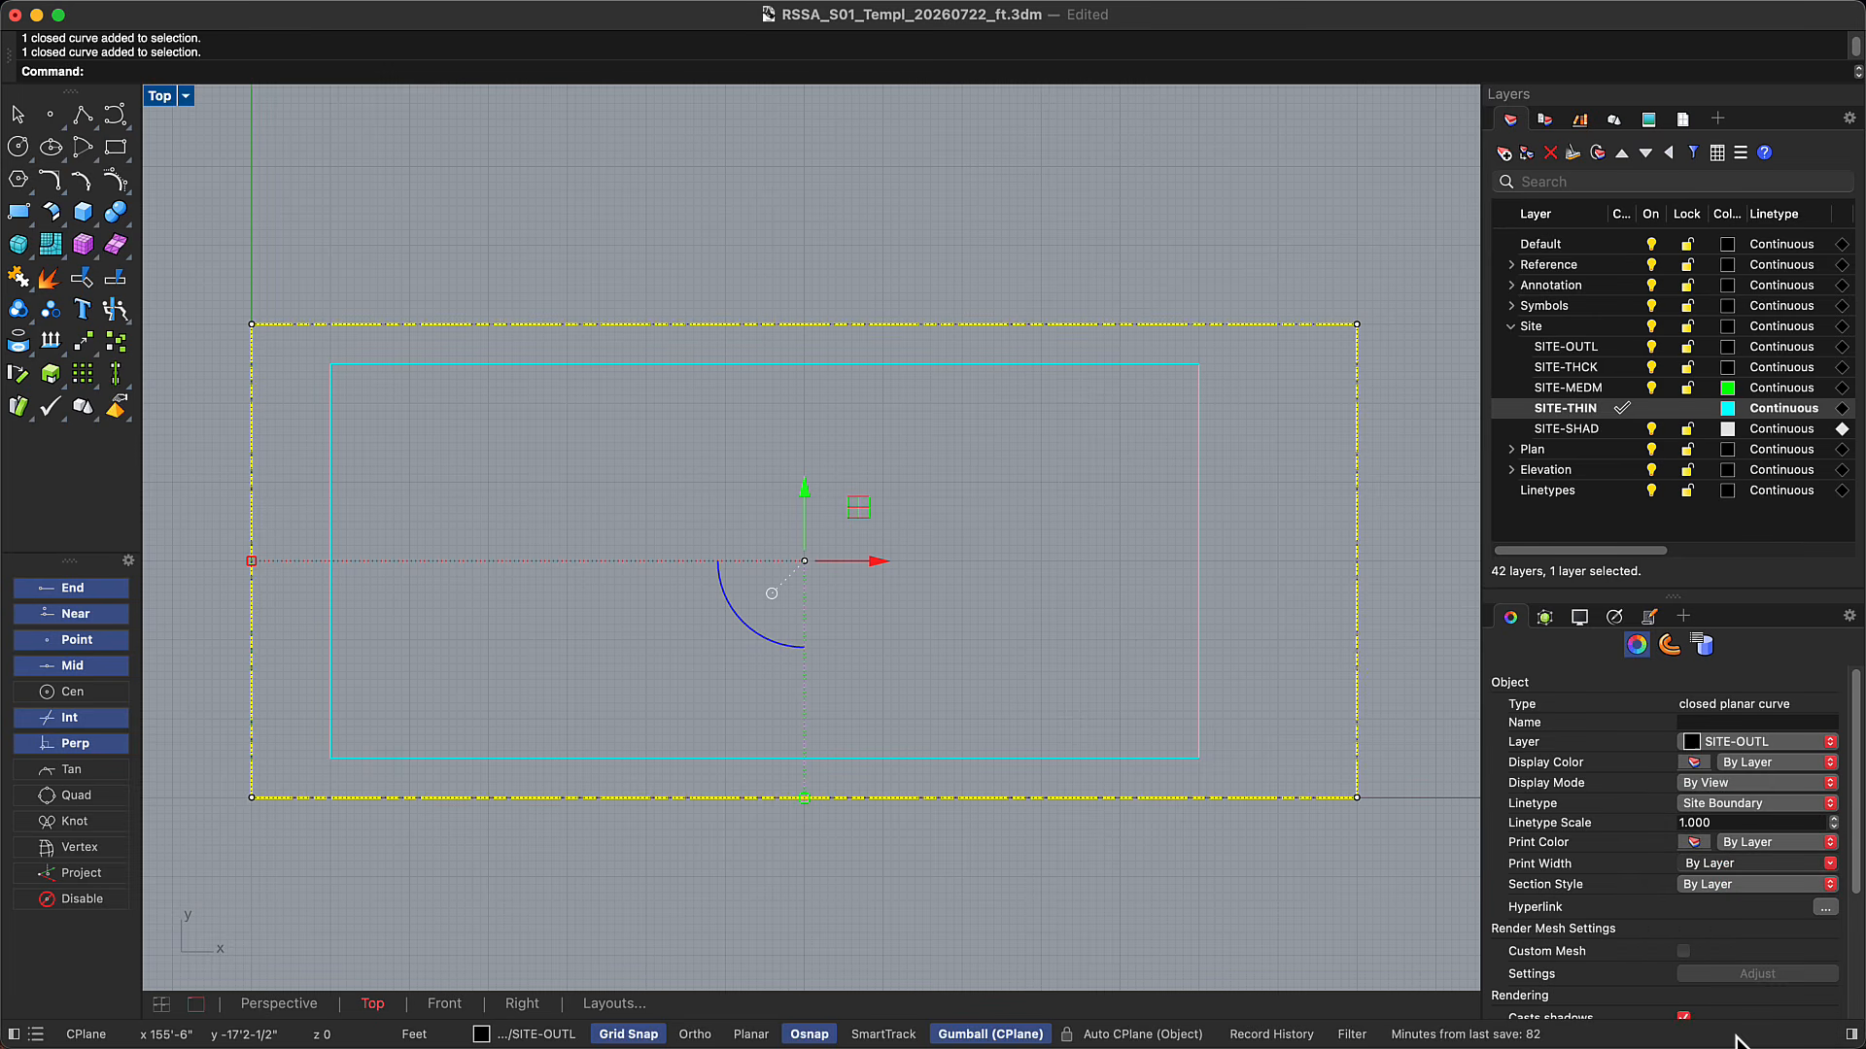
{"action": "left_click", "coordinate": [1420, 890]}
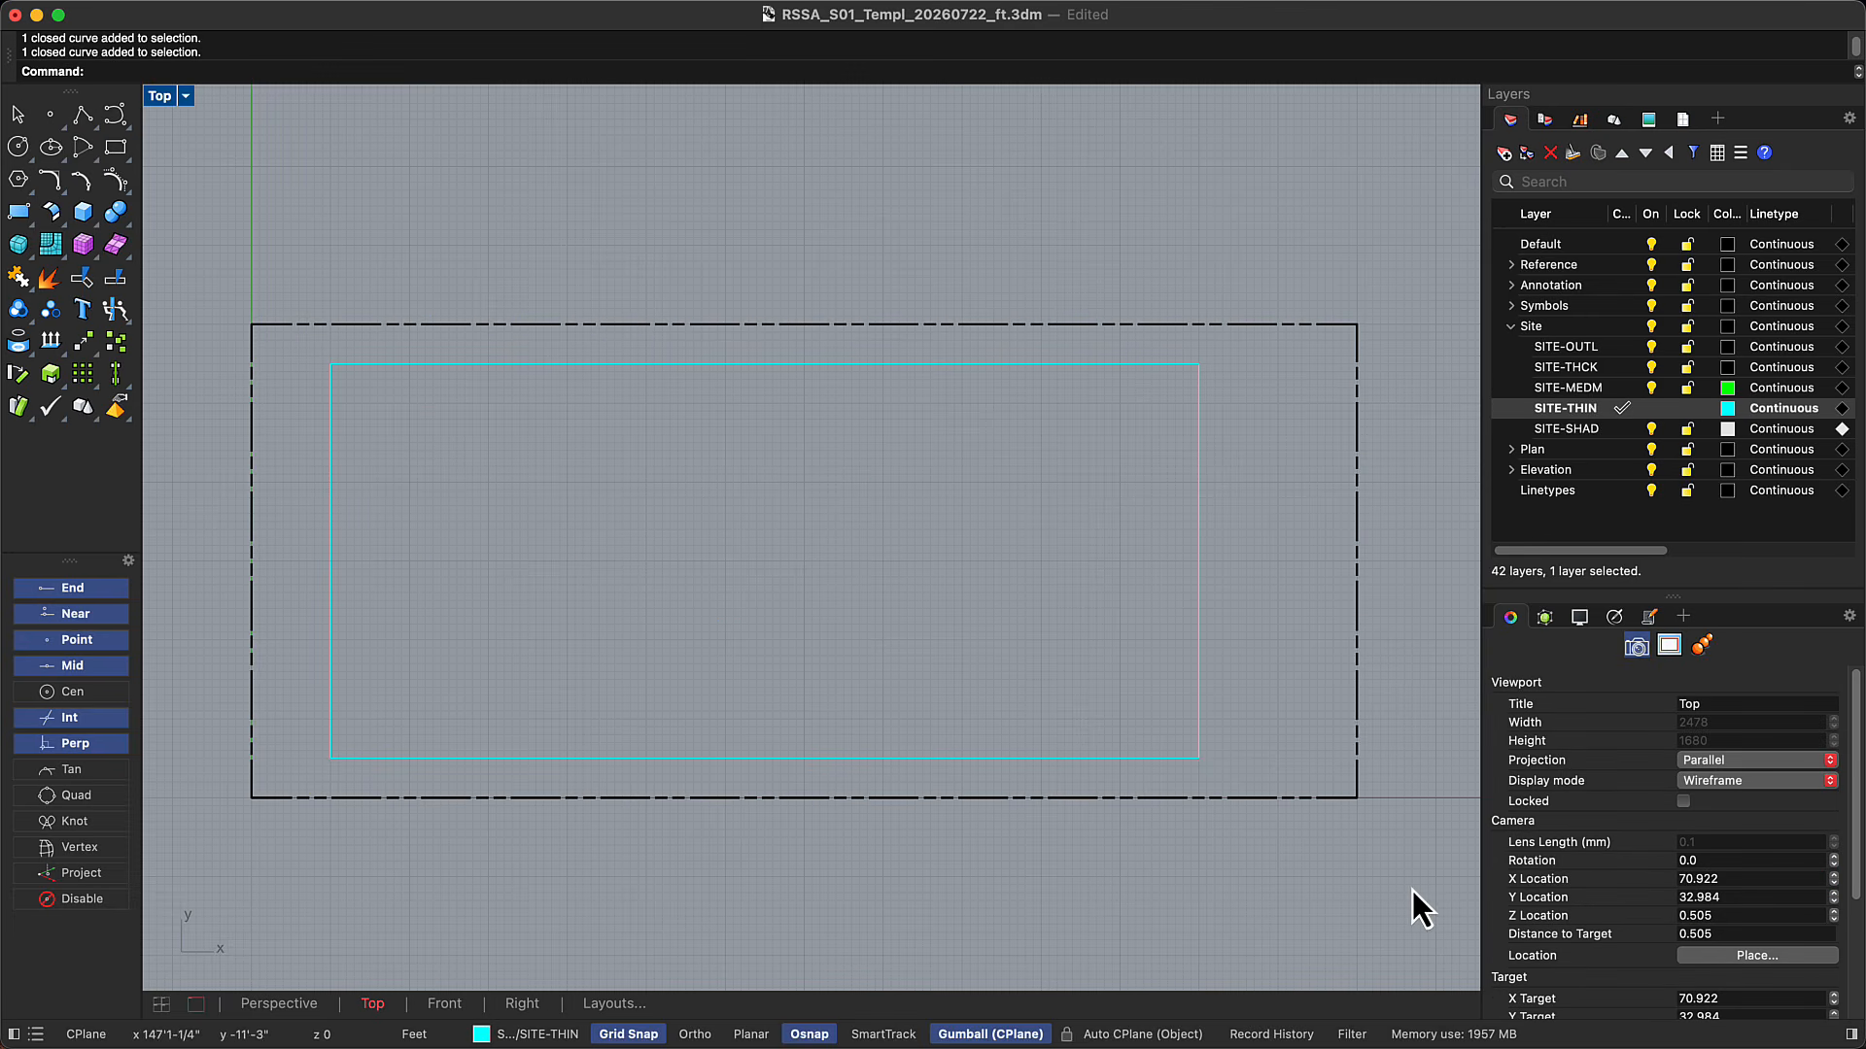
Override the display color of the inner setback rectangle with red
{"action": "left_click", "coordinate": [1198, 730]}
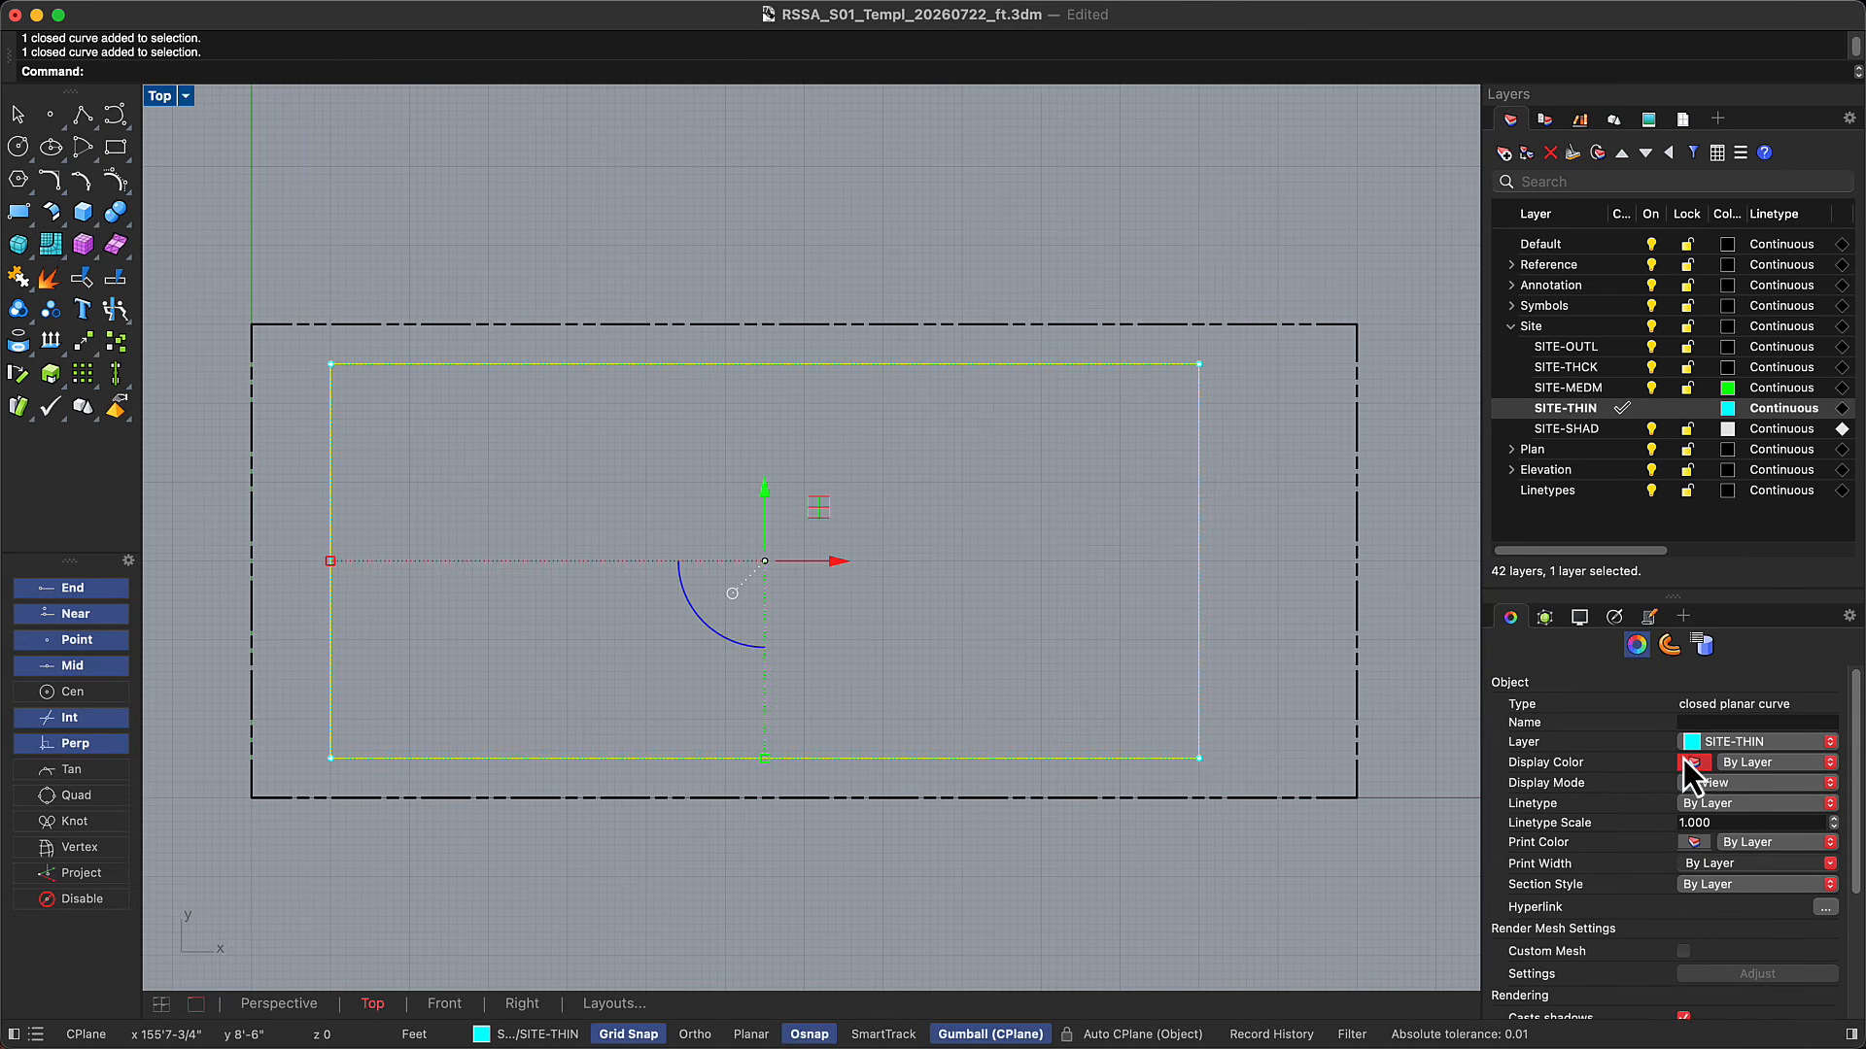
{"action": "left_click", "coordinate": [1684, 761]}
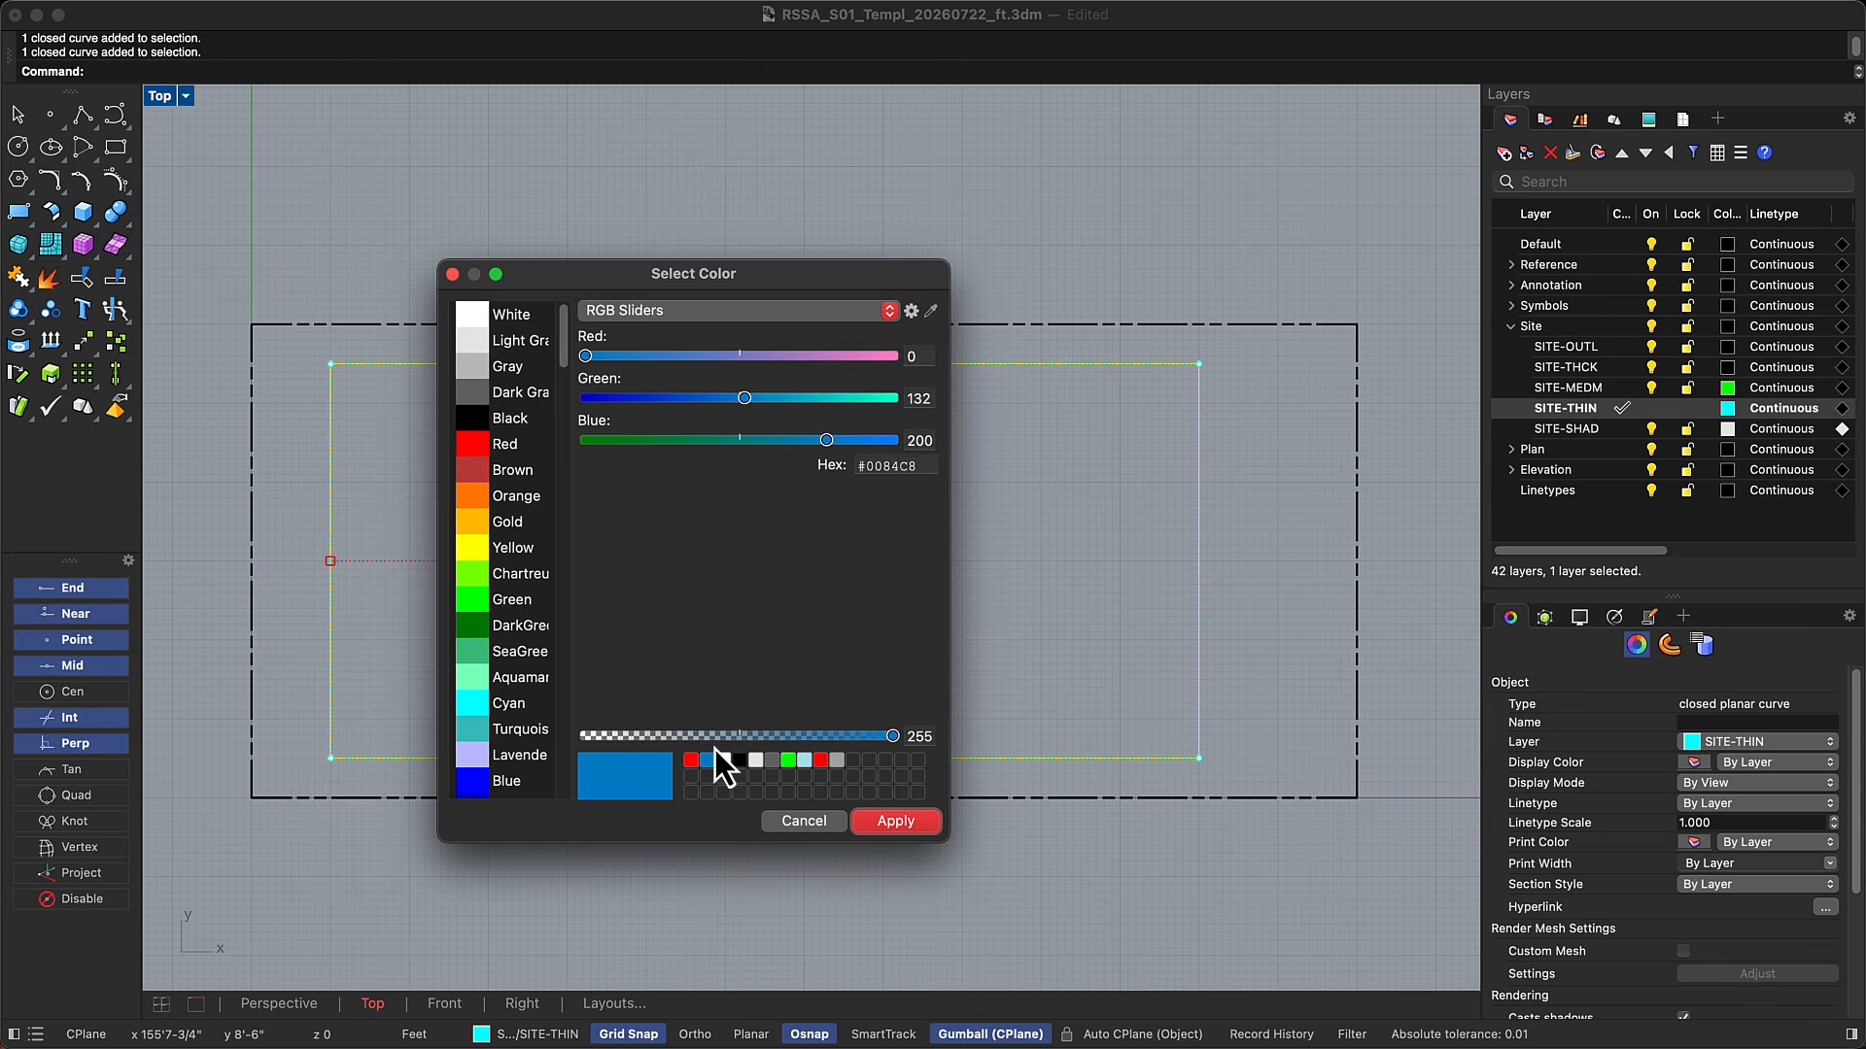
{"action": "left_click", "coordinate": [690, 759]}
{"action": "left_click", "coordinate": [895, 821]}
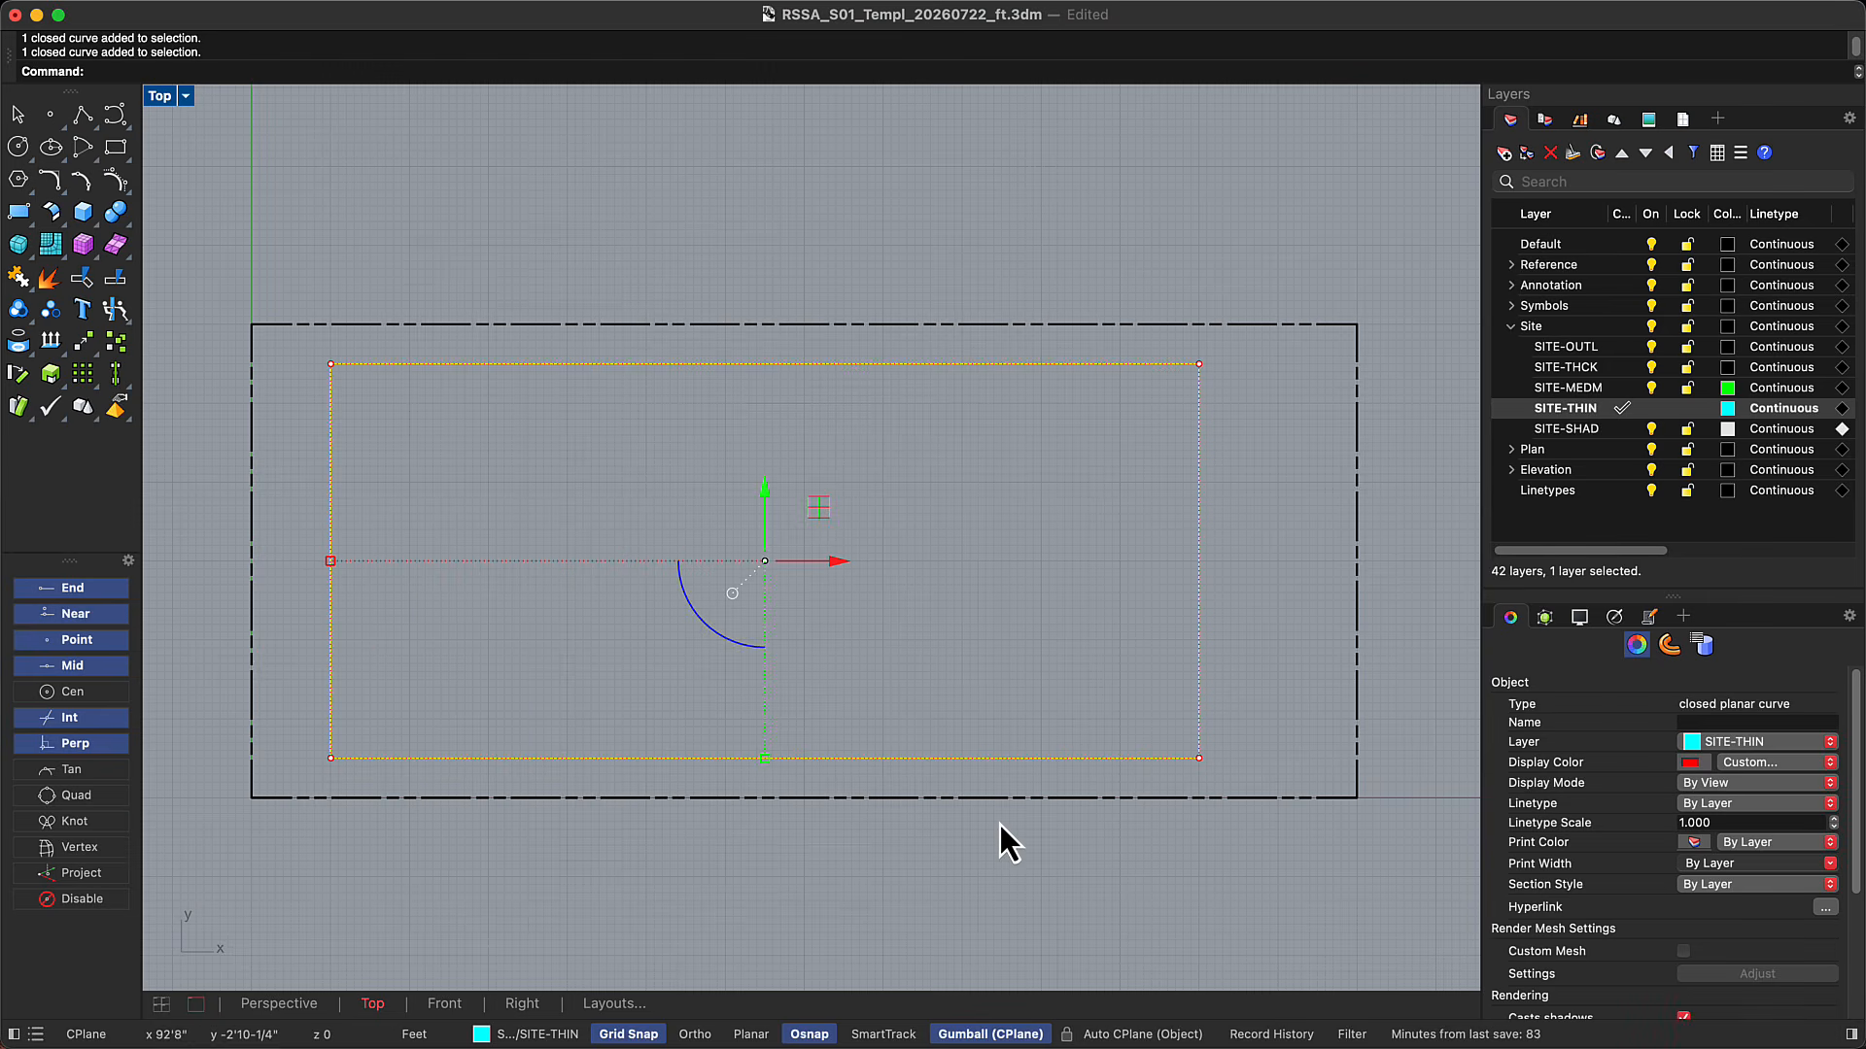
Set the setback rectangle's linetype to Hidden and its print color to By Display
{"action": "left_click", "coordinate": [1814, 803]}
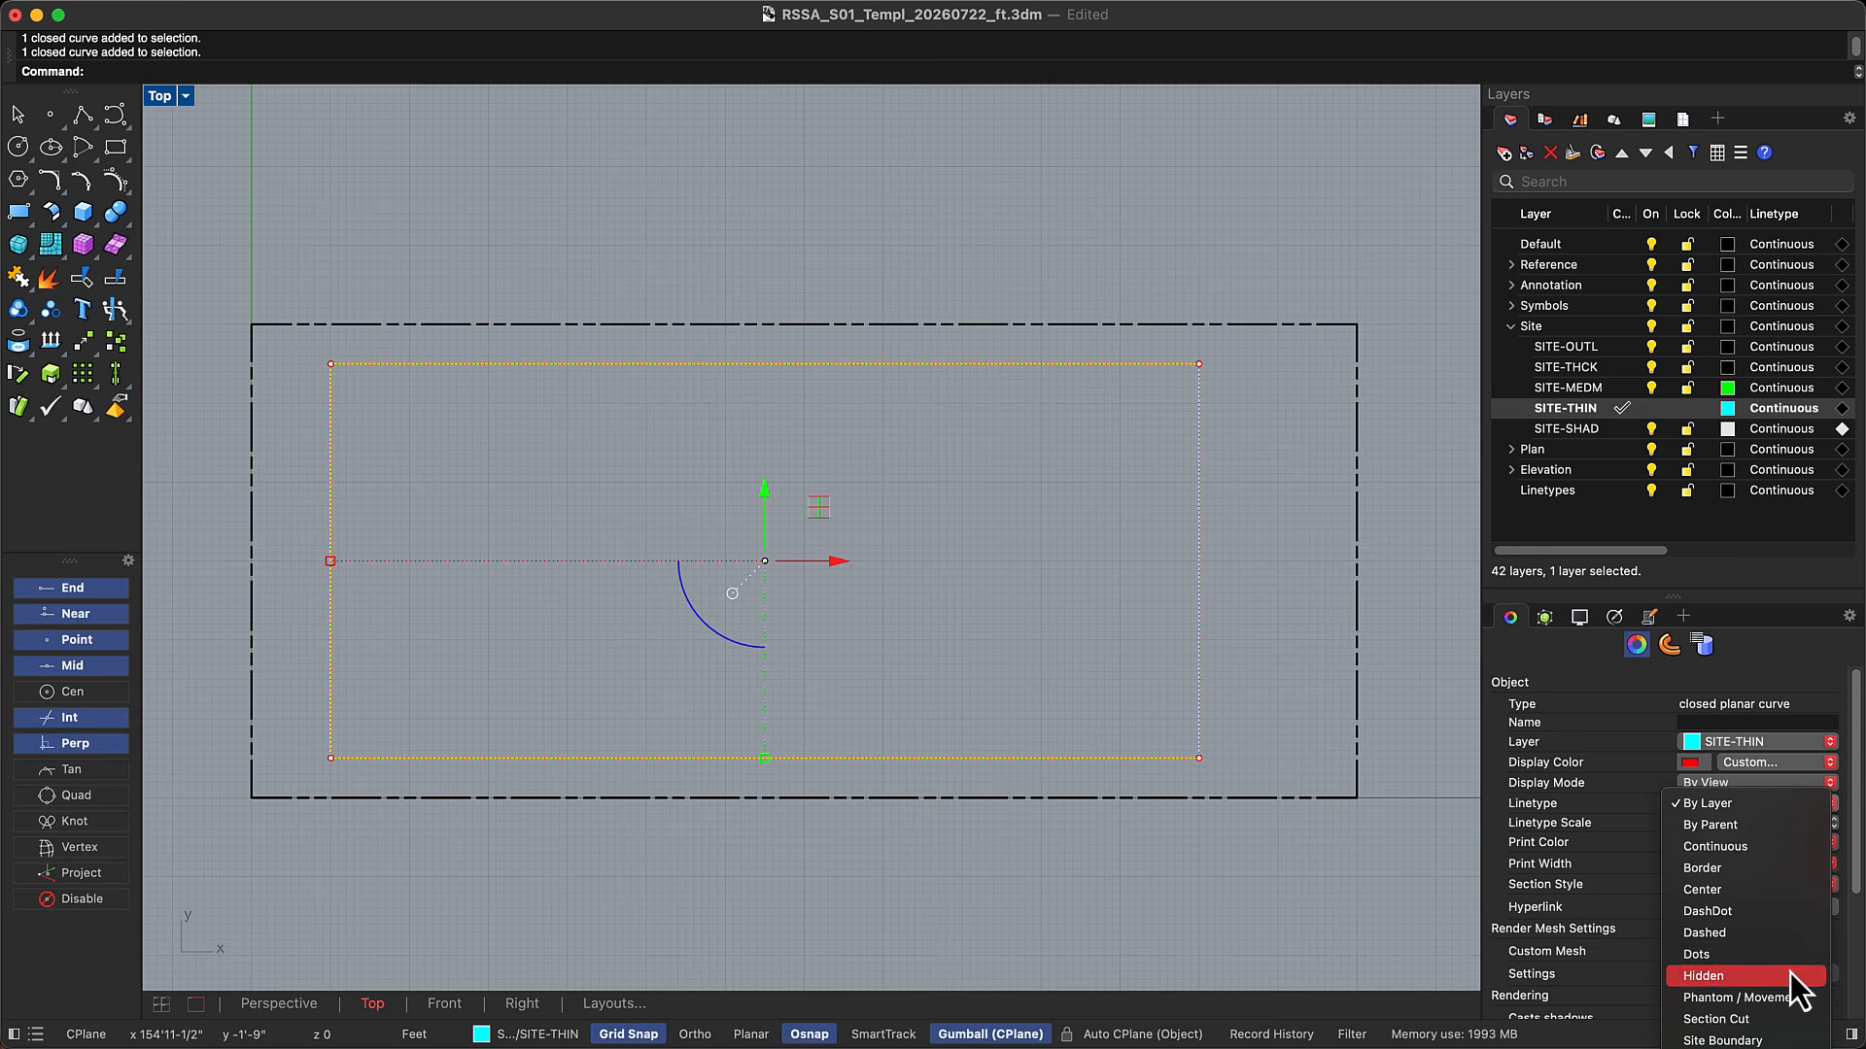
{"action": "left_click", "coordinate": [1790, 972]}
{"action": "left_click", "coordinate": [1805, 847]}
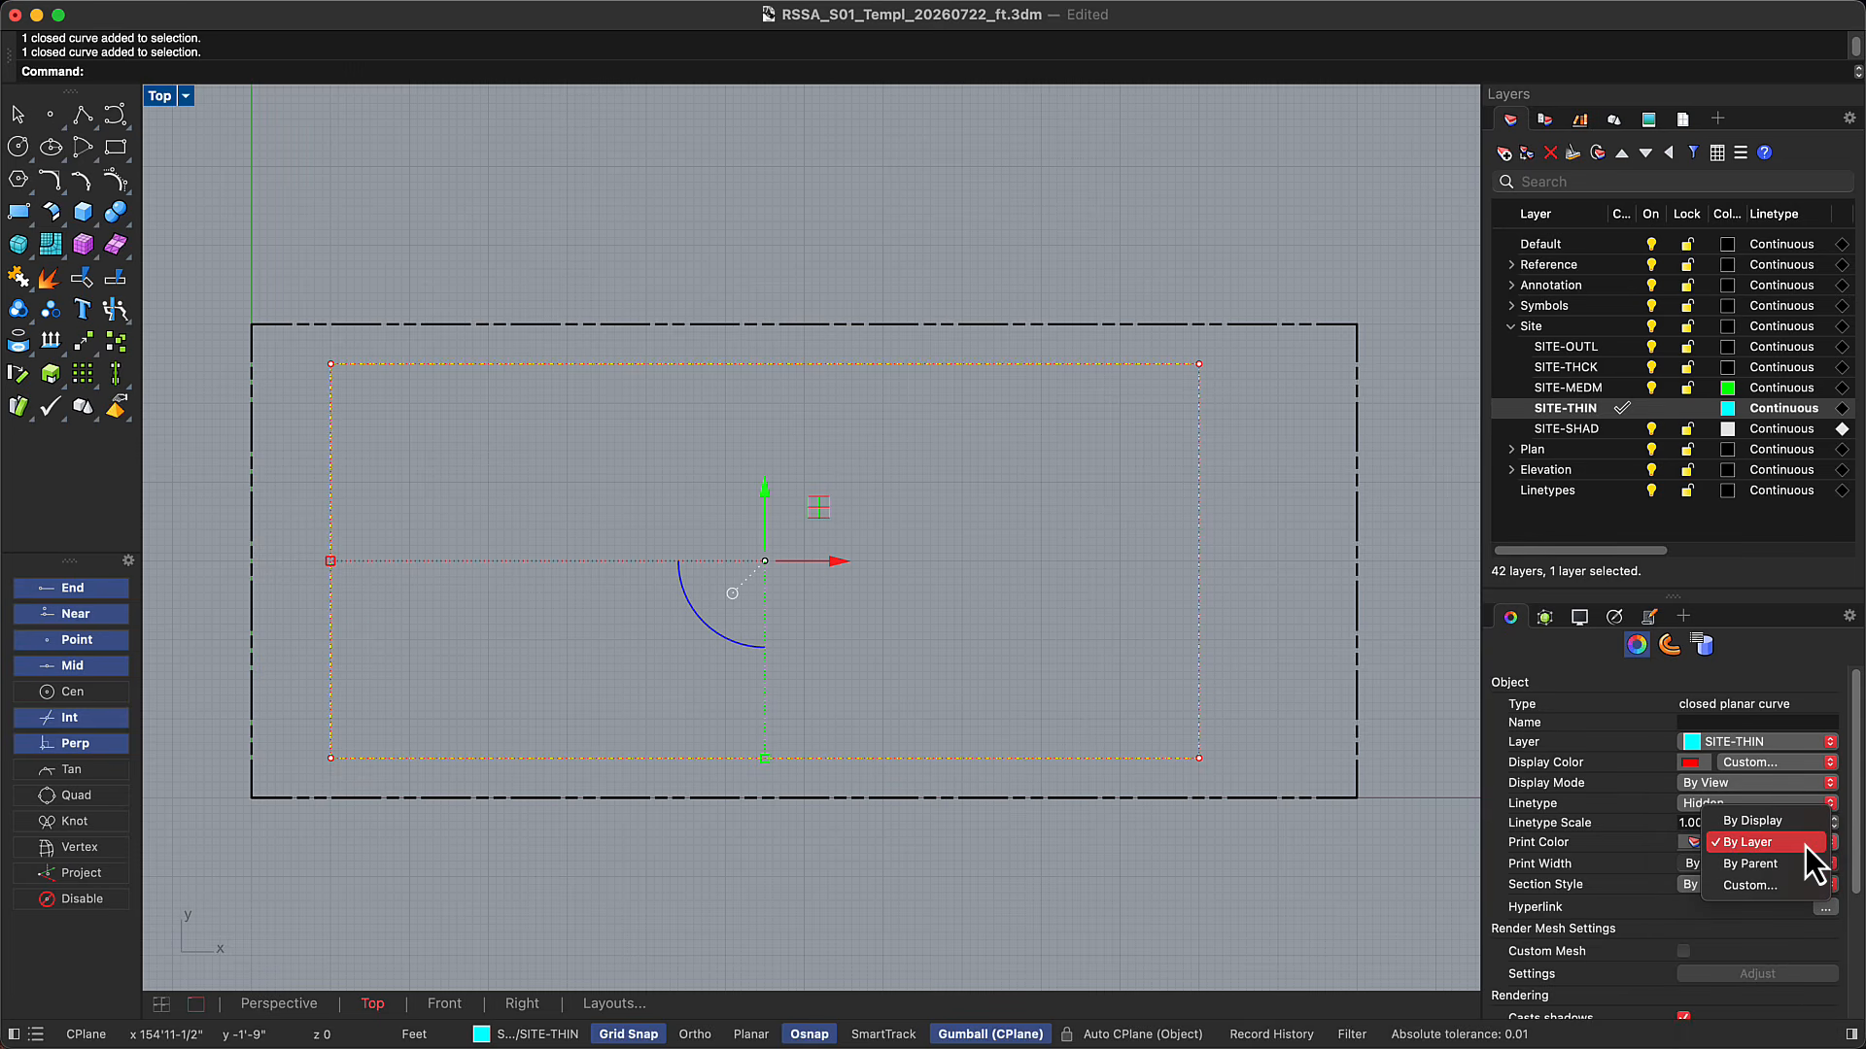
{"action": "left_click", "coordinate": [1803, 818]}
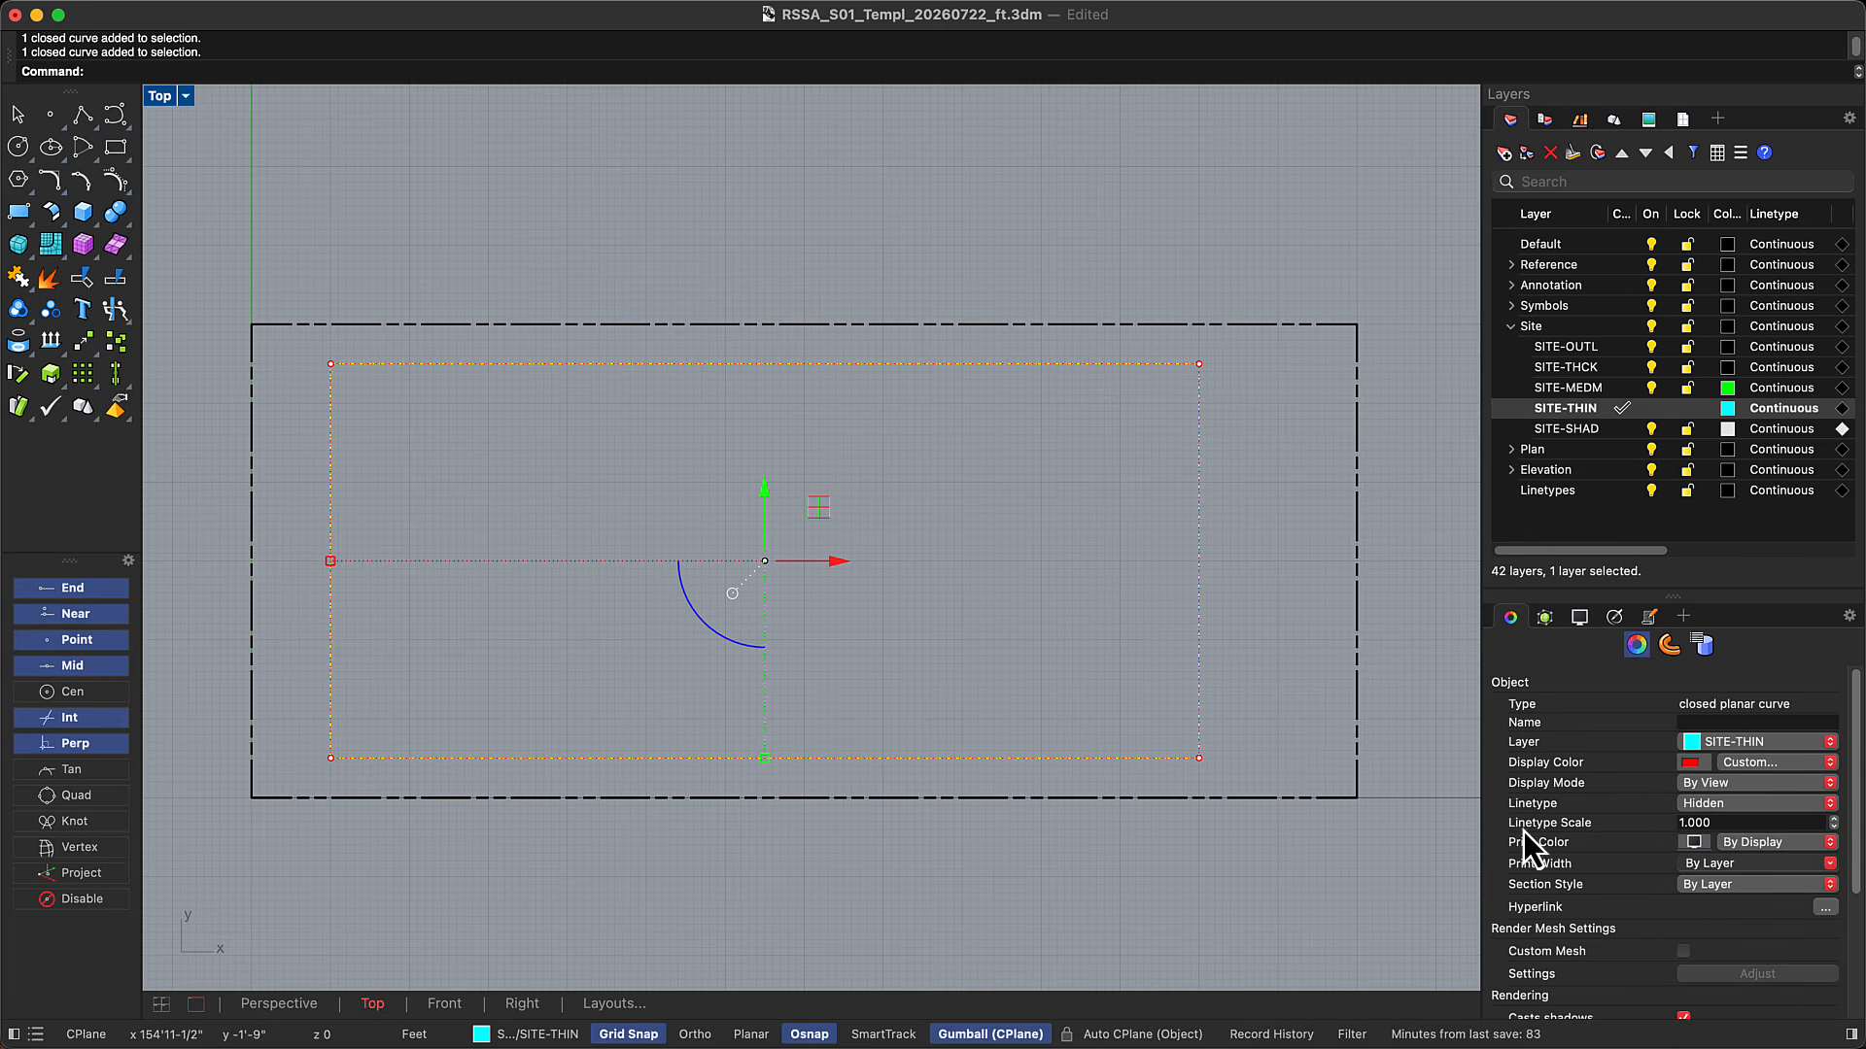
{"action": "left_click", "coordinate": [1242, 890]}
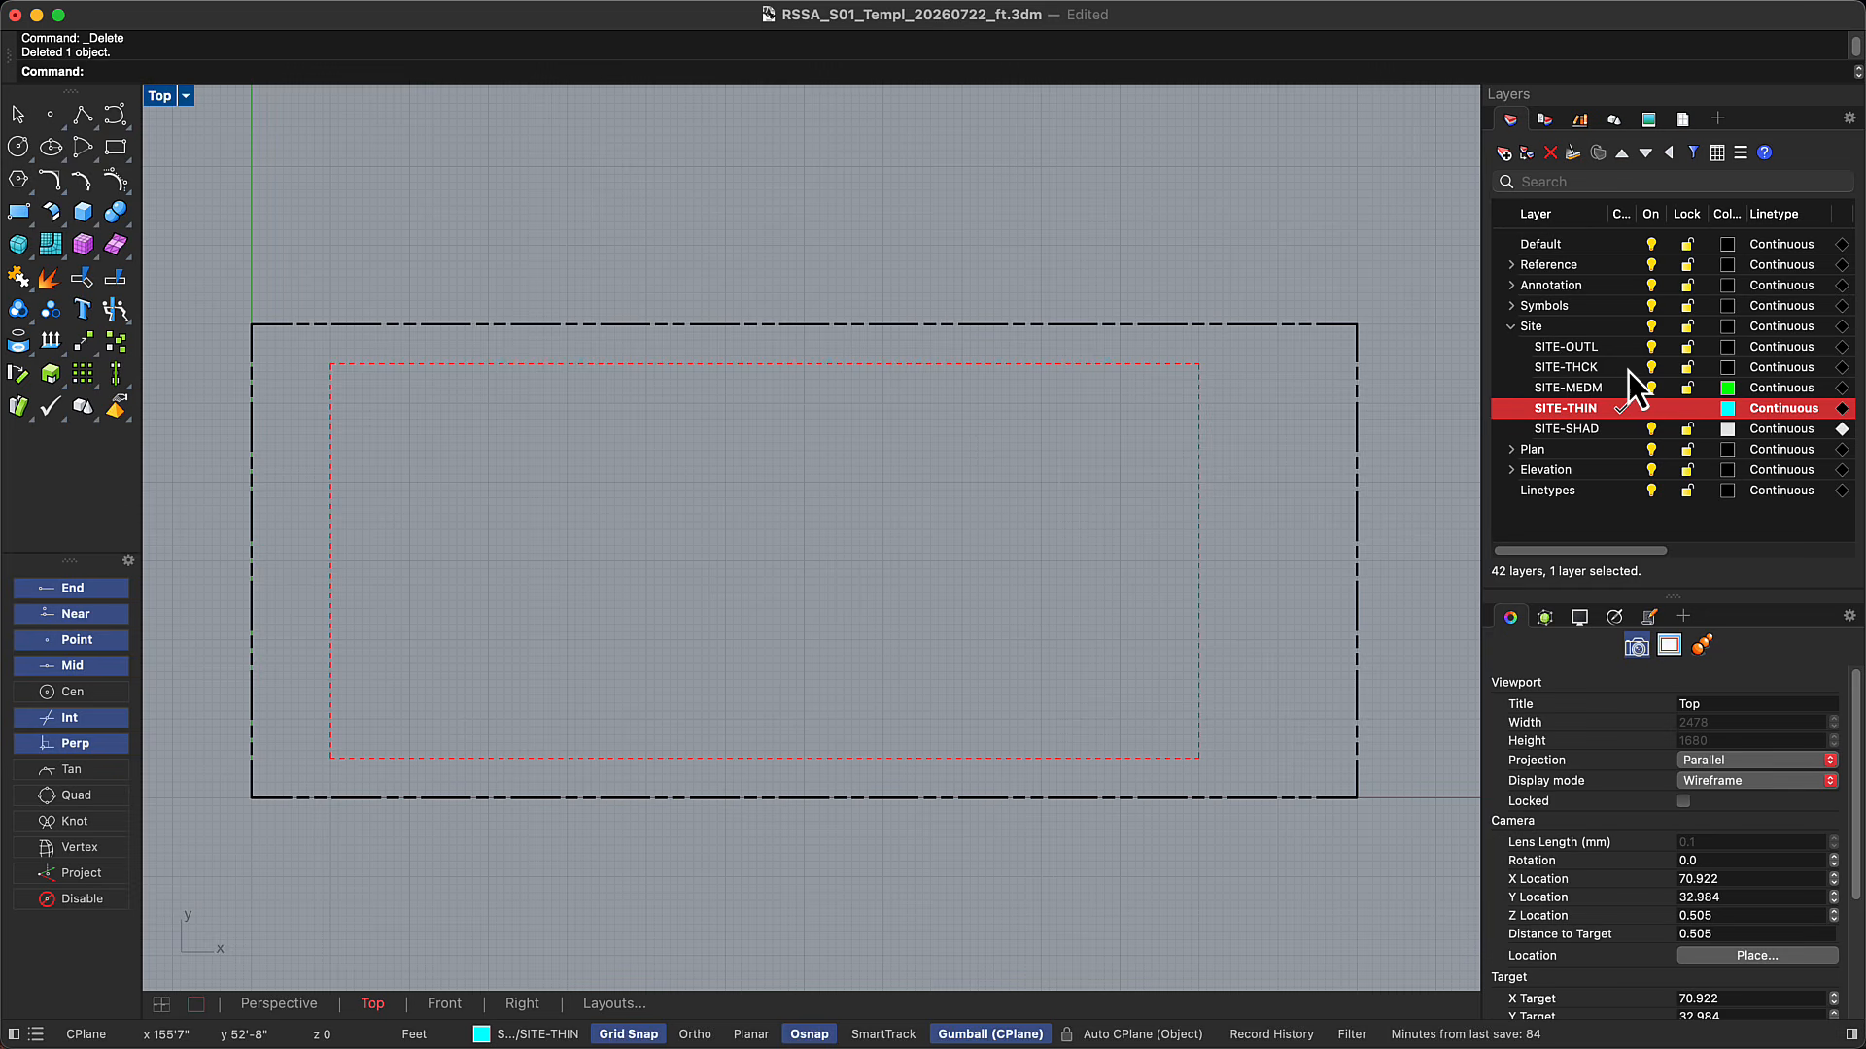
Make SITE-THCK the current layer and draw the building footprint's stepped polyline from the upper setback line down its left side and along the lower setback line
{"action": "left_click", "coordinate": [1628, 372]}
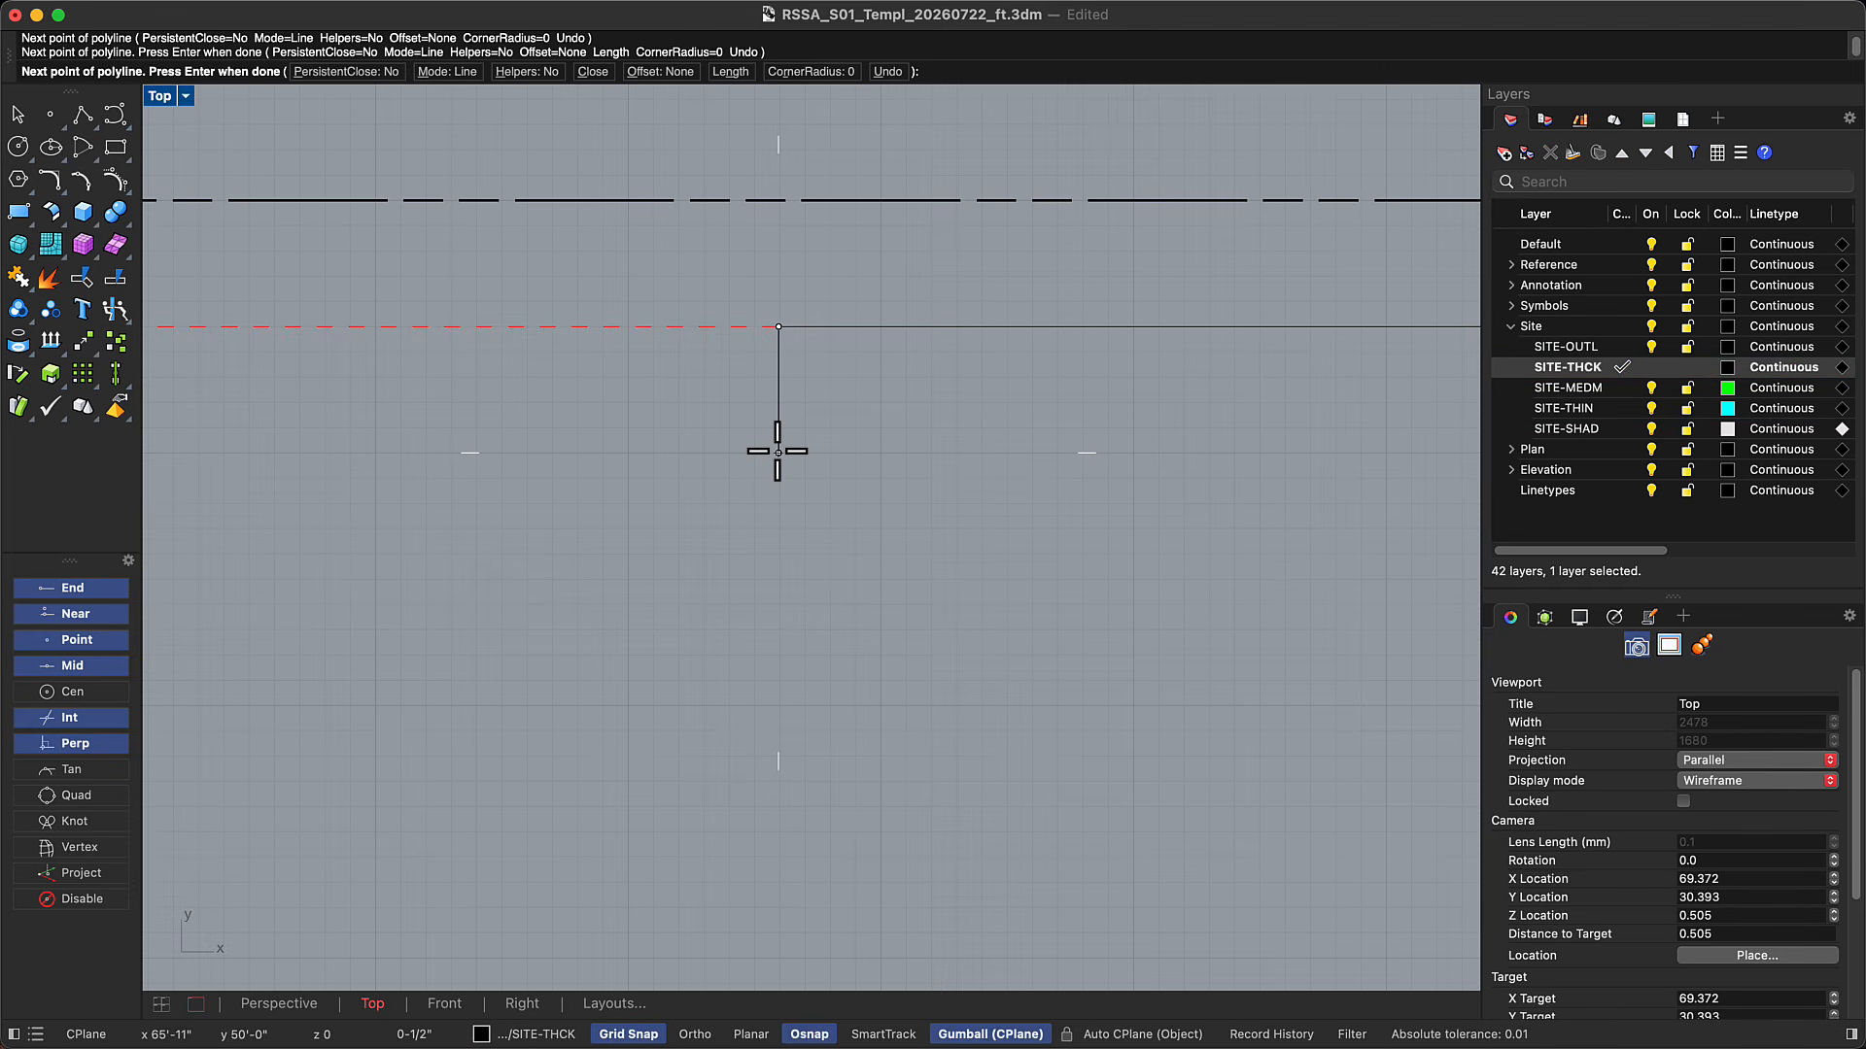
{"action": "left_click", "coordinate": [779, 453]}
{"action": "scroll", "coordinate": [526, 452], "scroll_direction": "down", "scroll_amount": 12}
{"action": "left_click", "coordinate": [525, 735]}
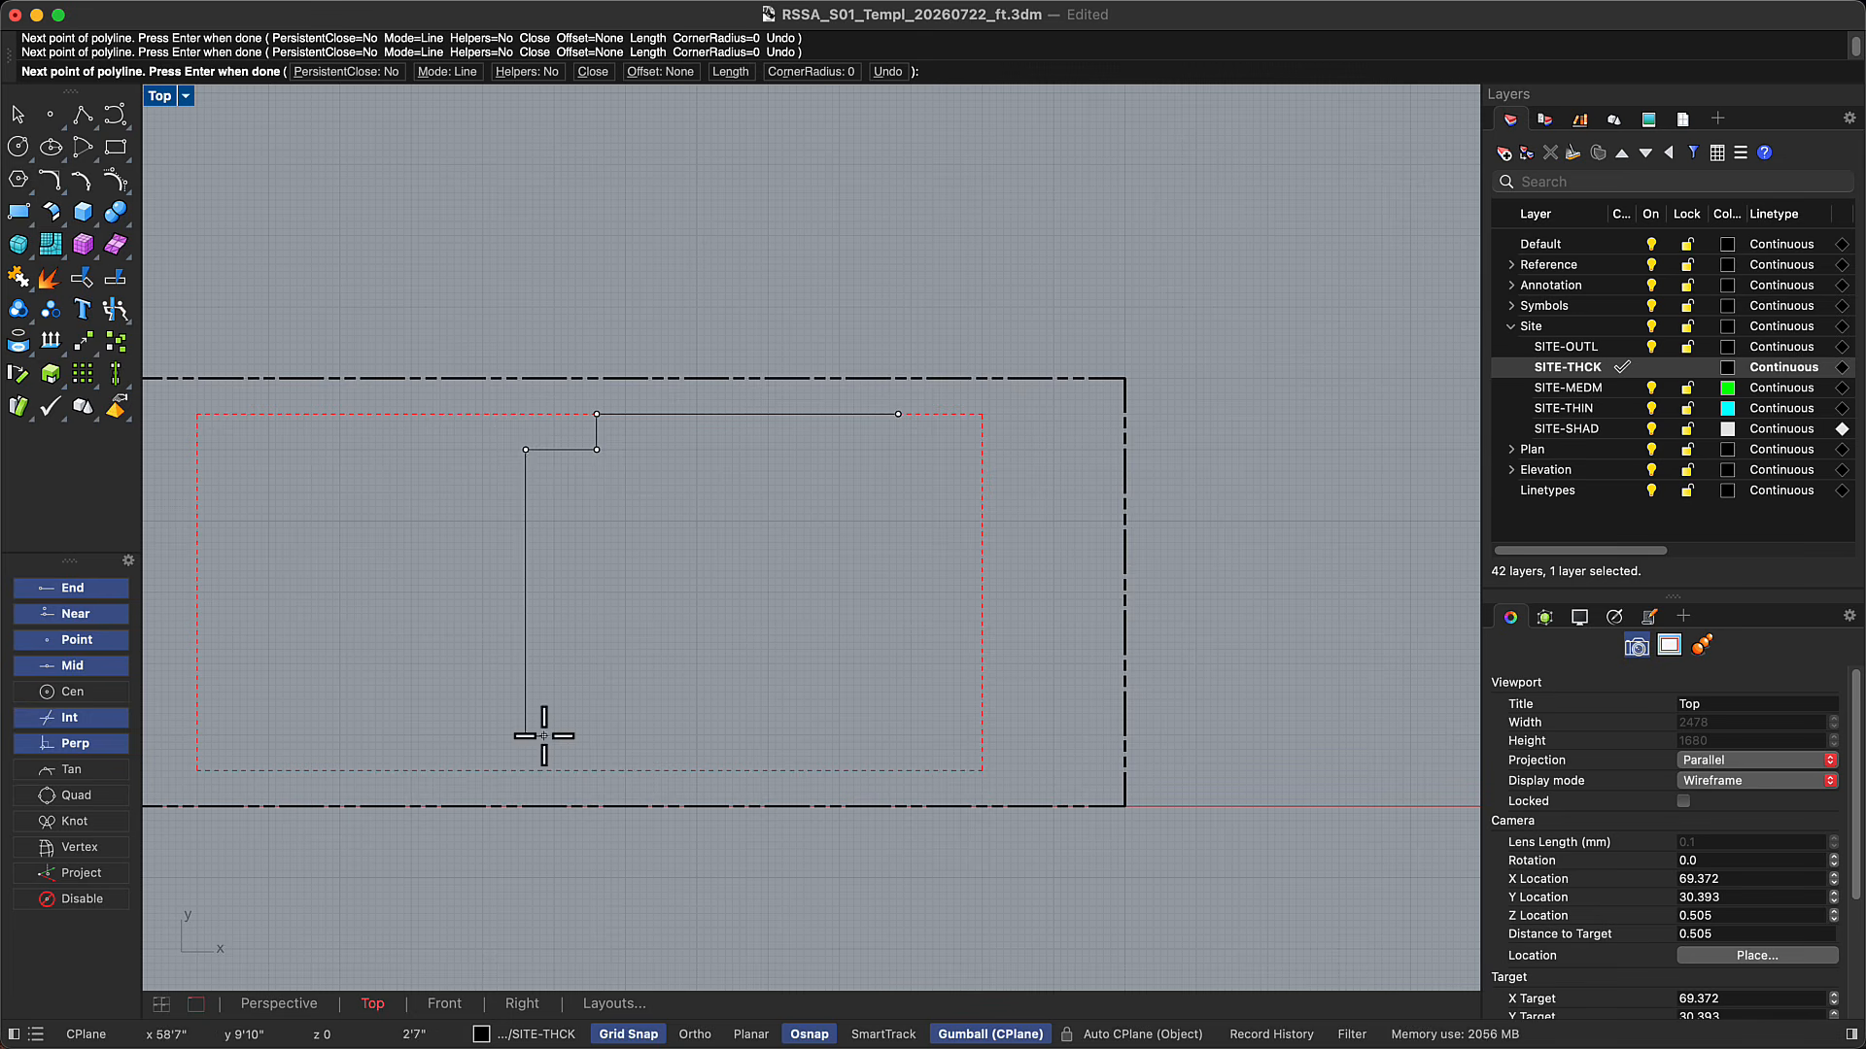
{"action": "scroll", "coordinate": [557, 748], "scroll_direction": "up", "scroll_amount": 4}
{"action": "left_click", "coordinate": [720, 725], "text": "shift"}
{"action": "left_click", "coordinate": [723, 774]}
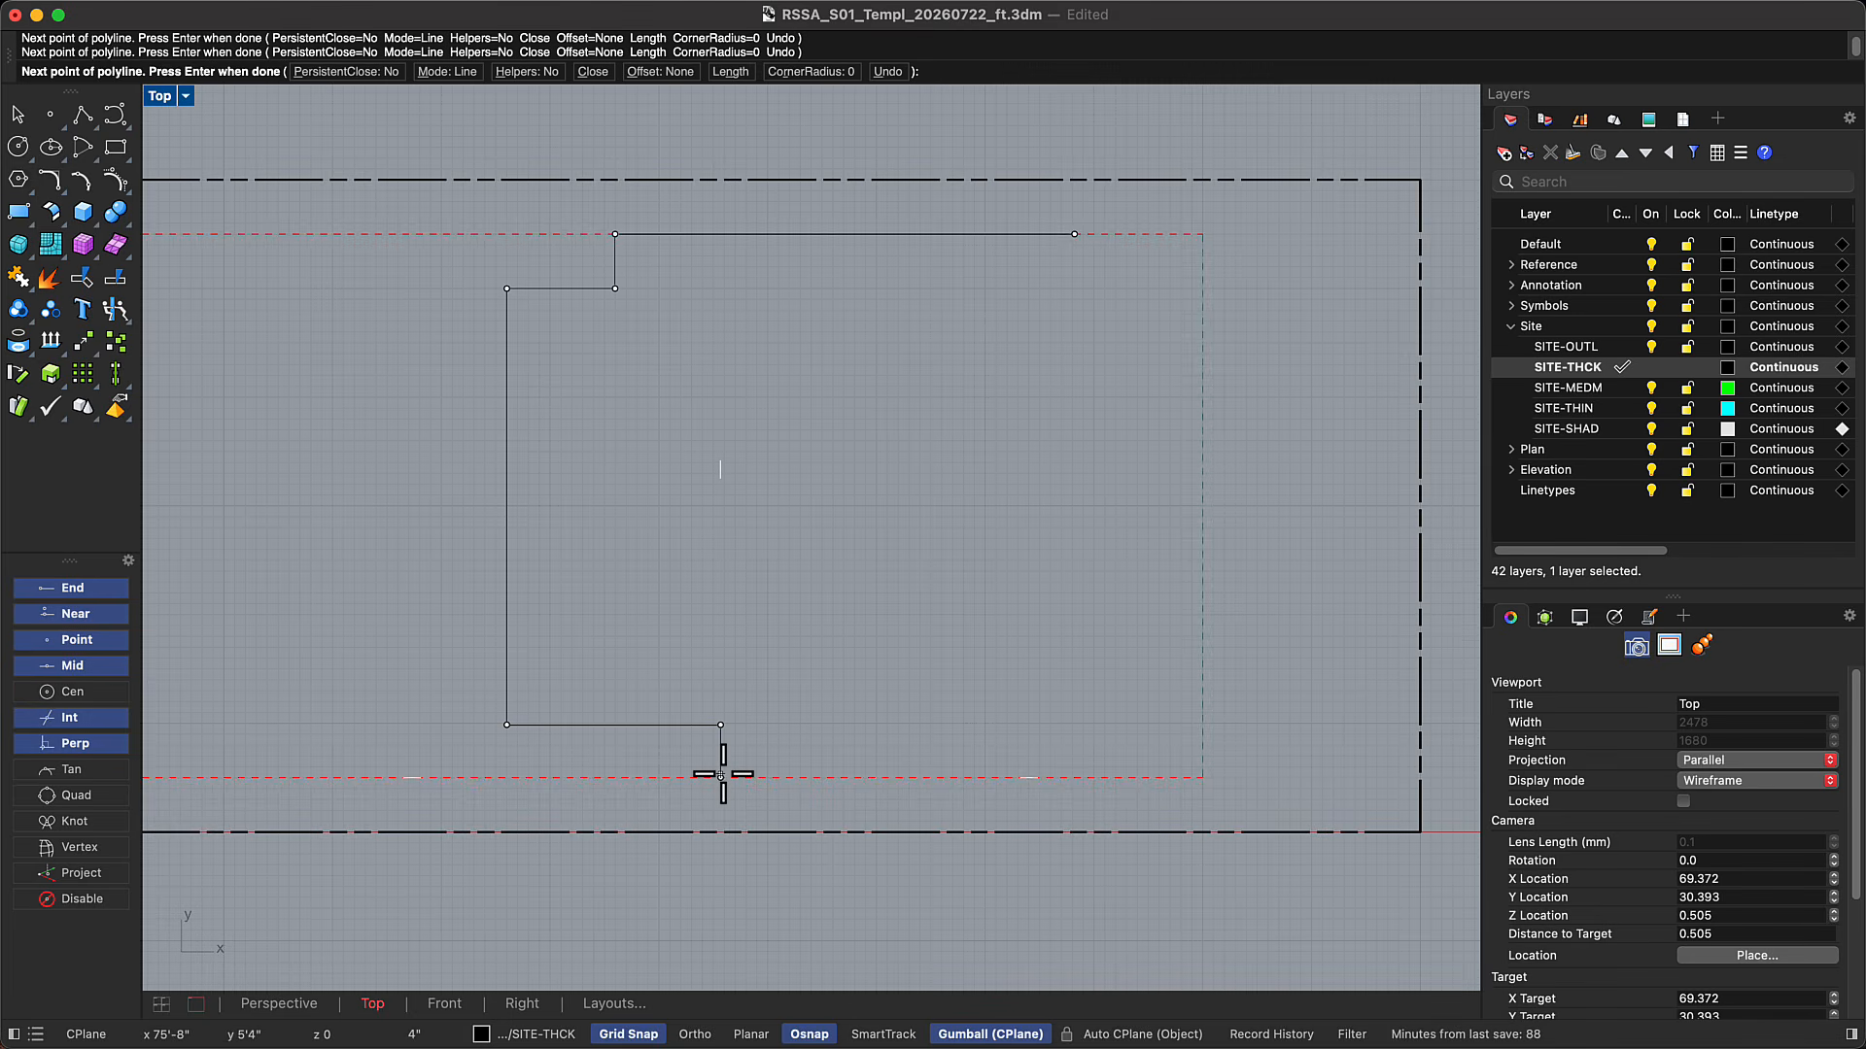
{"action": "left_click", "coordinate": [987, 777]}
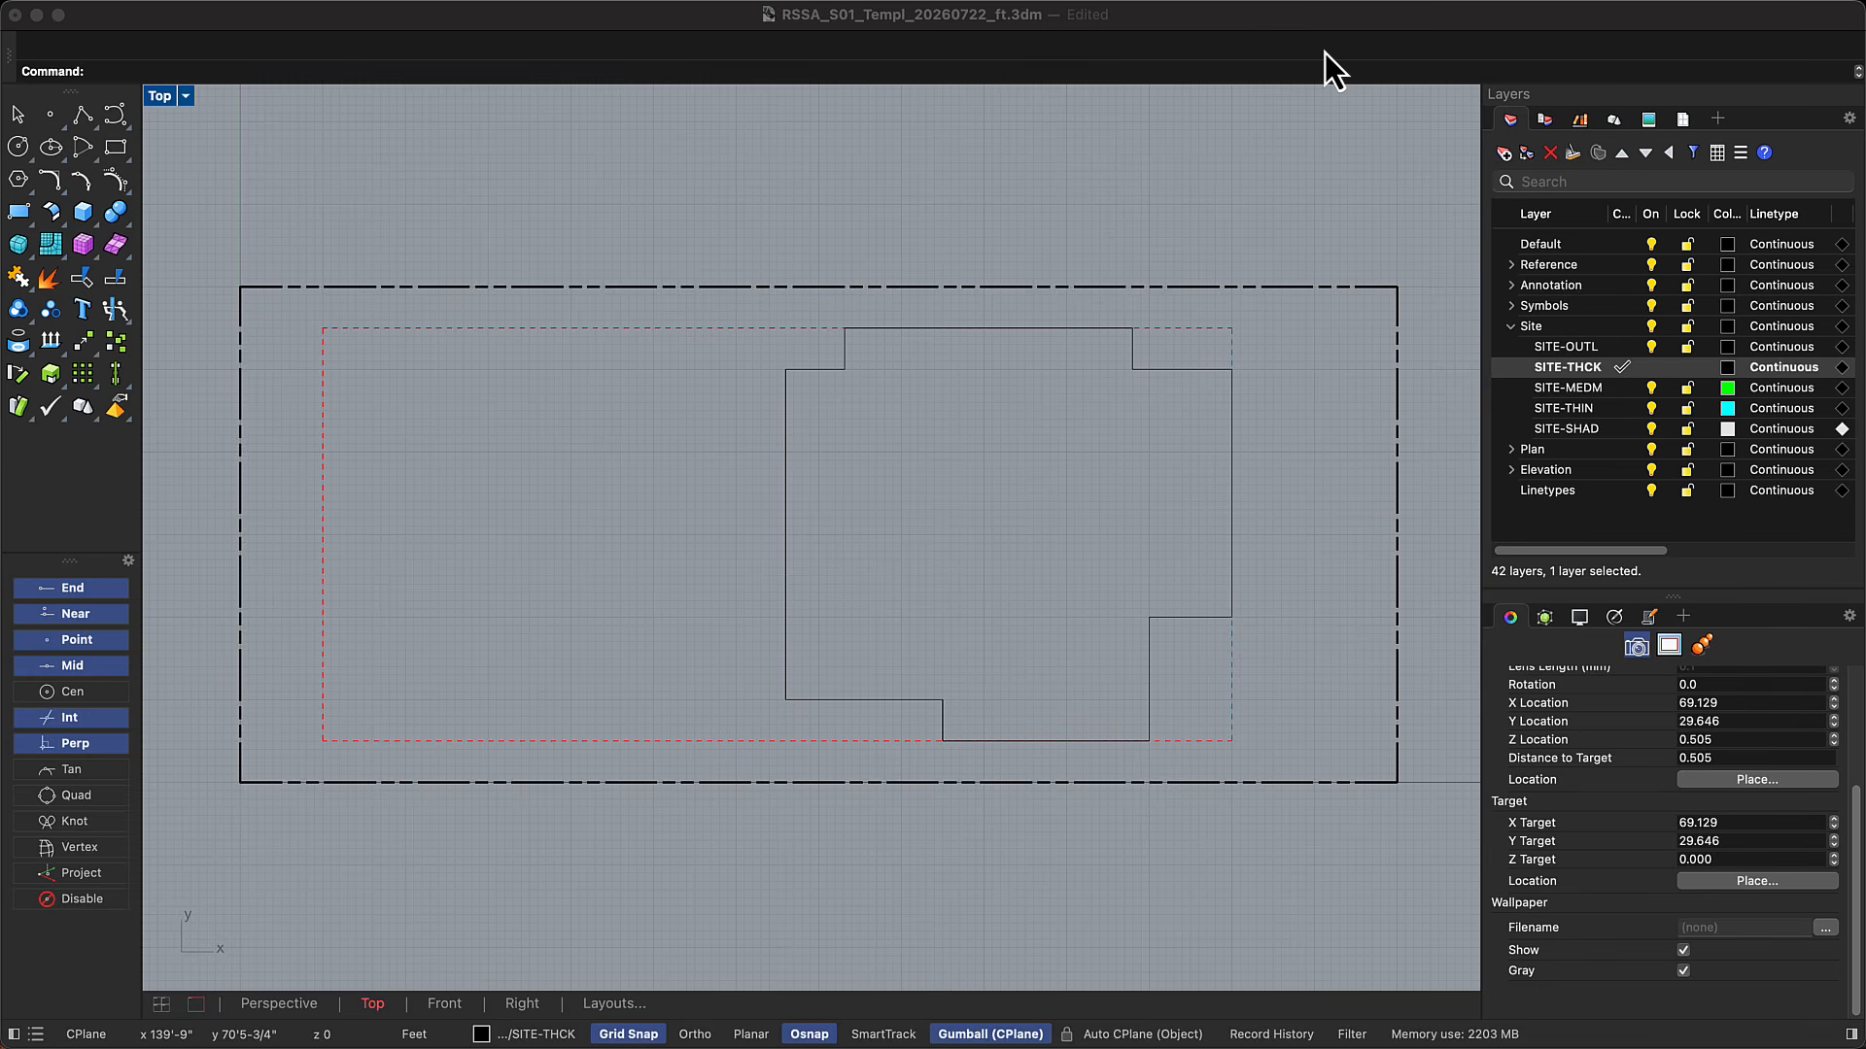
Draw a 26 by 40 ft rectangle for the second building, starting on the left setback line level with the footprint's lower-left corner
{"action": "left_click", "coordinate": [1325, 53]}
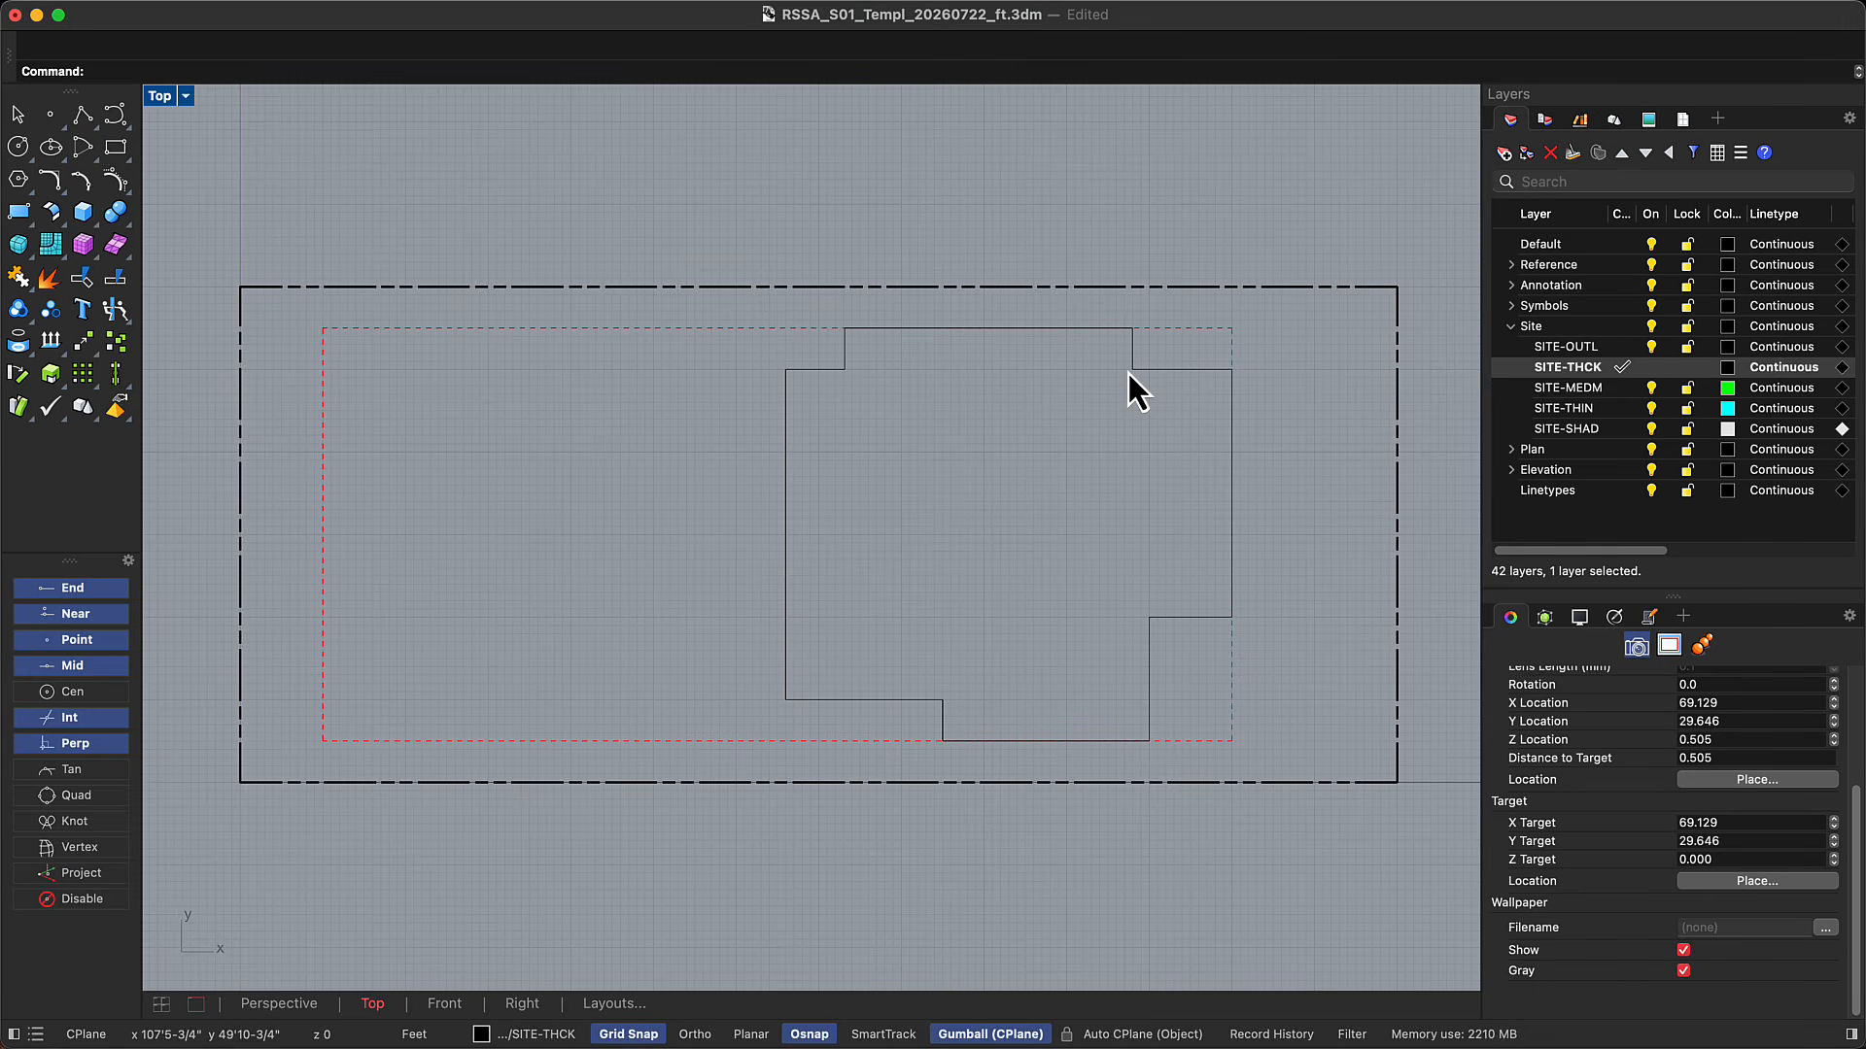
{"action": "type", "text": "Rectangle"}
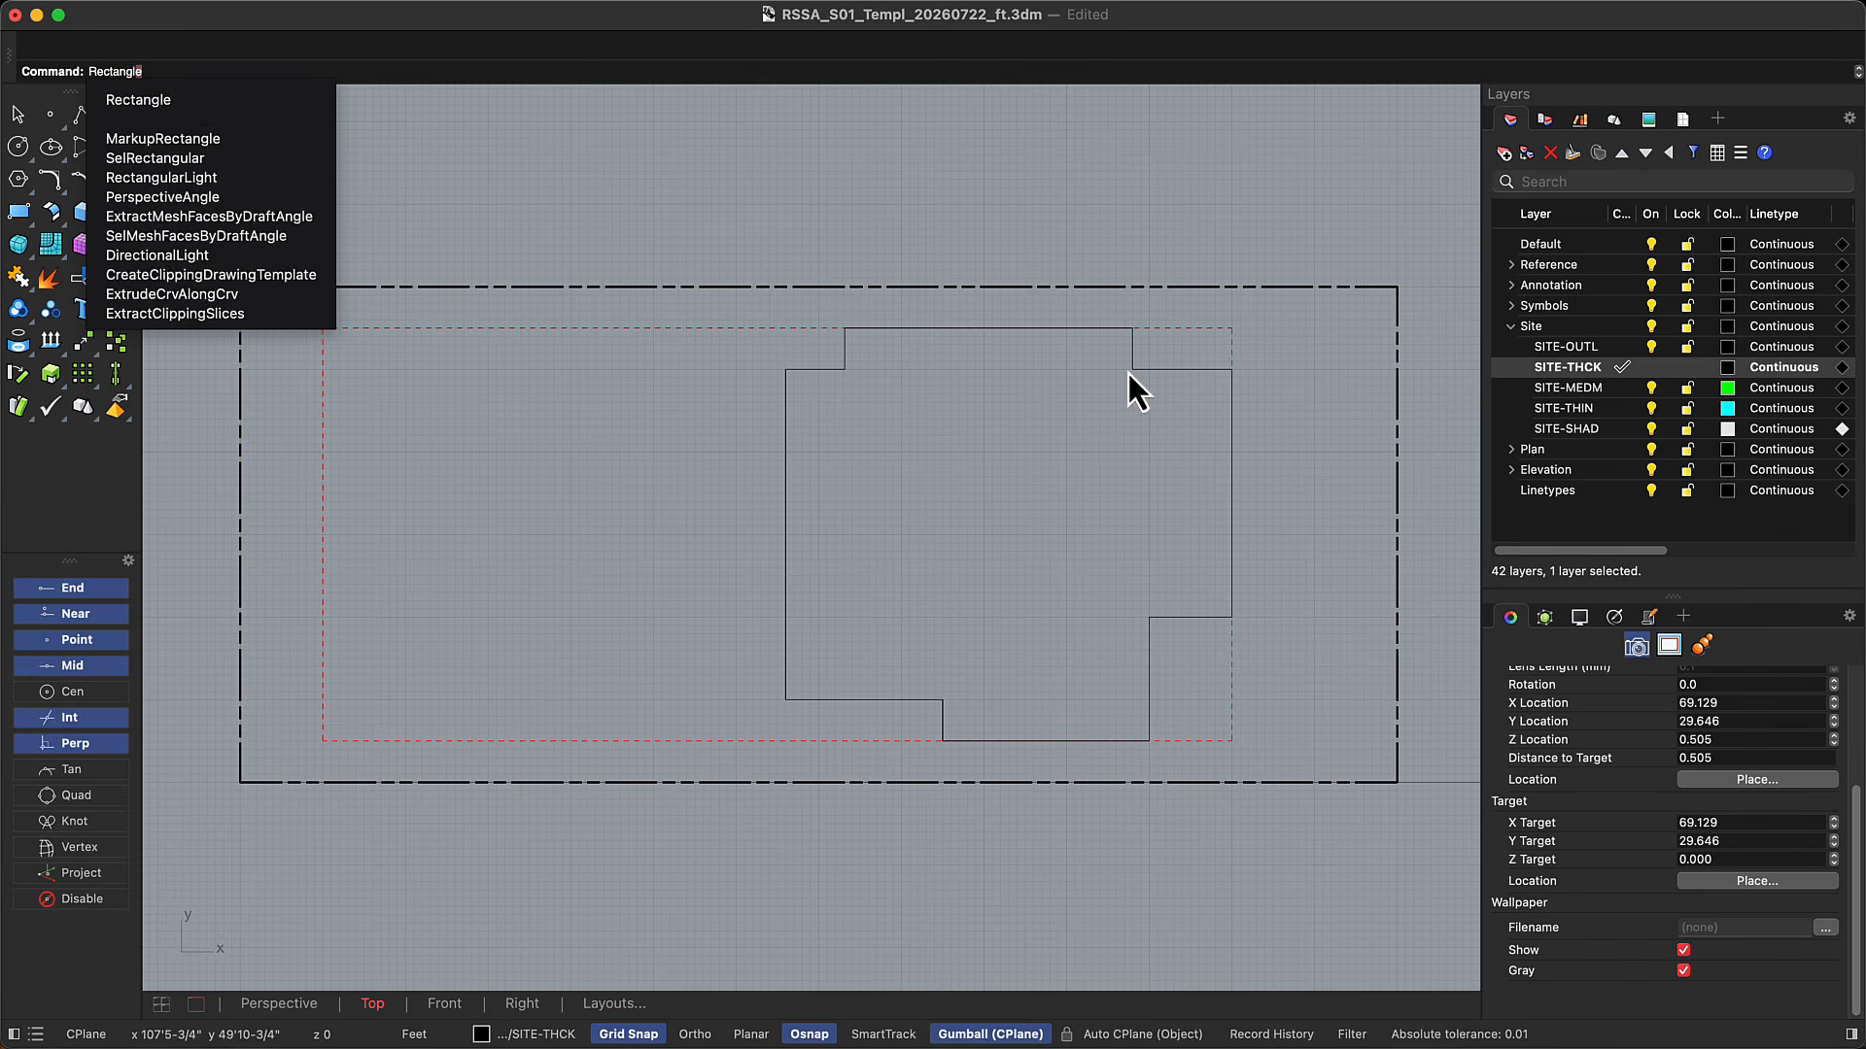
{"action": "key", "text": "Return"}
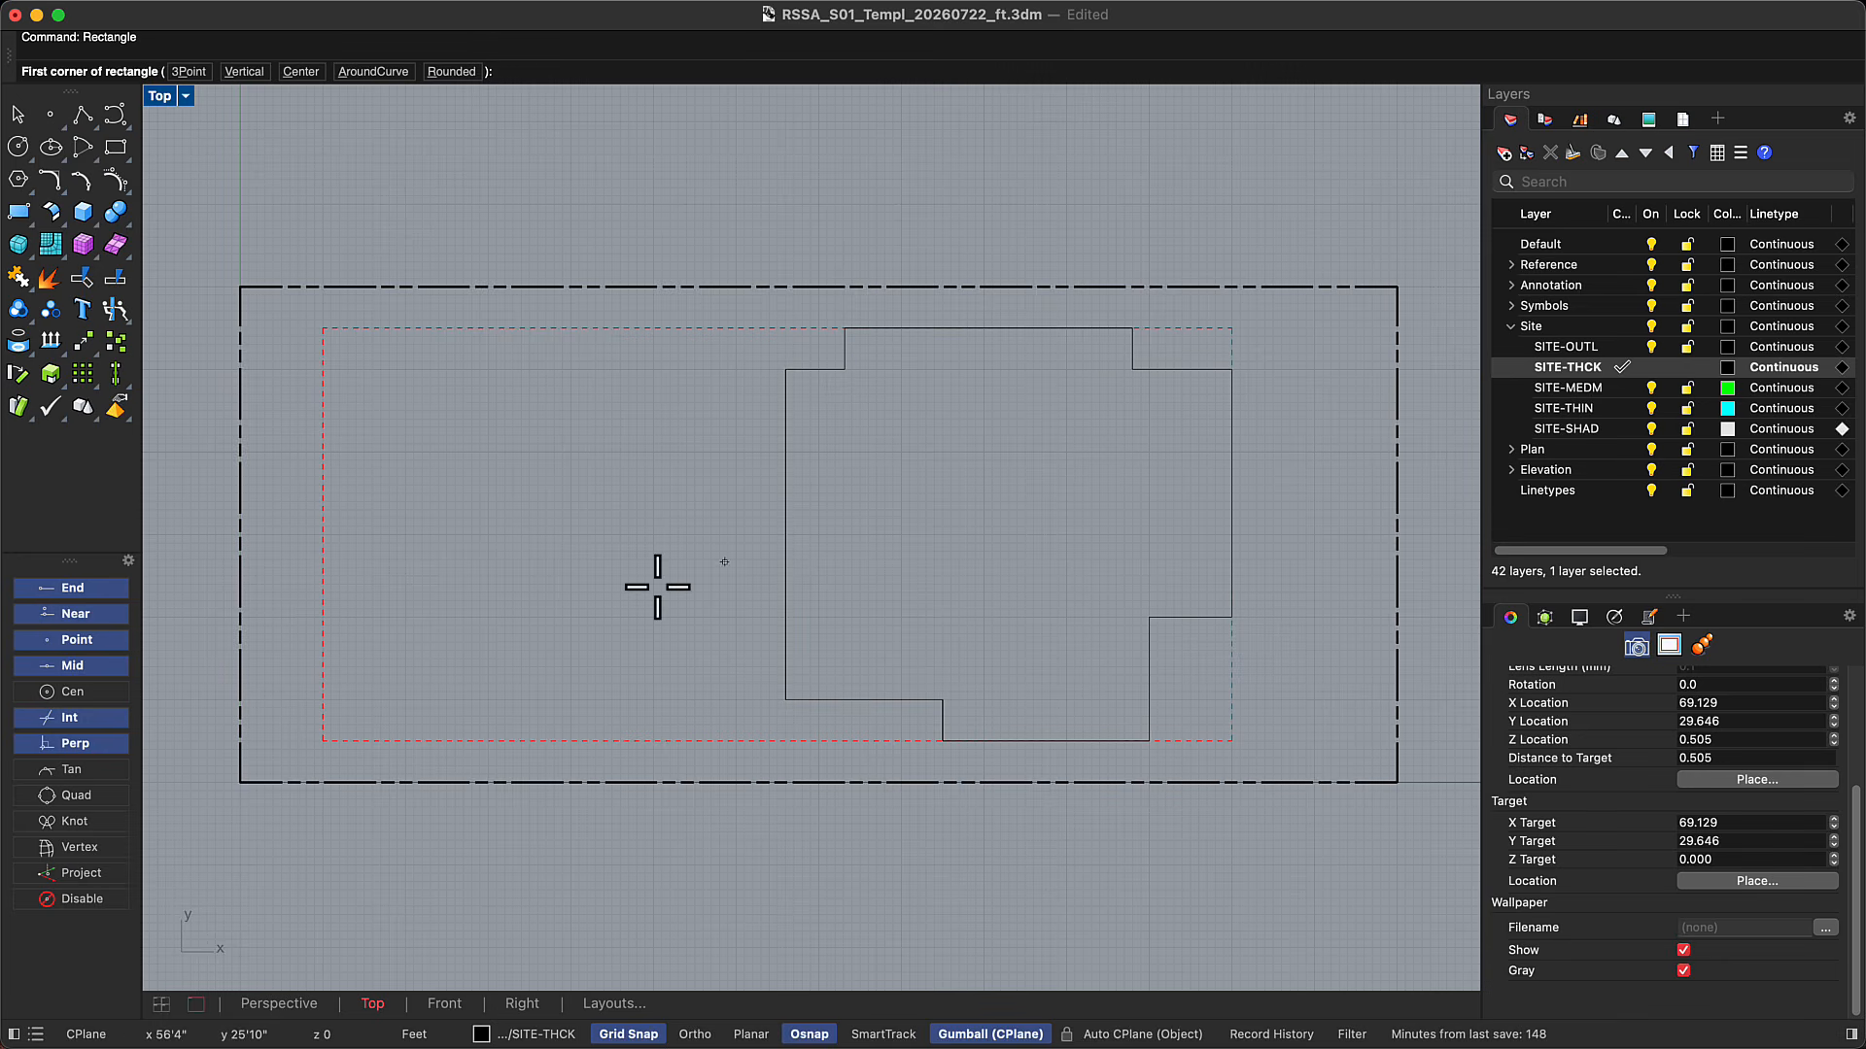
{"action": "left_click", "coordinate": [327, 697]}
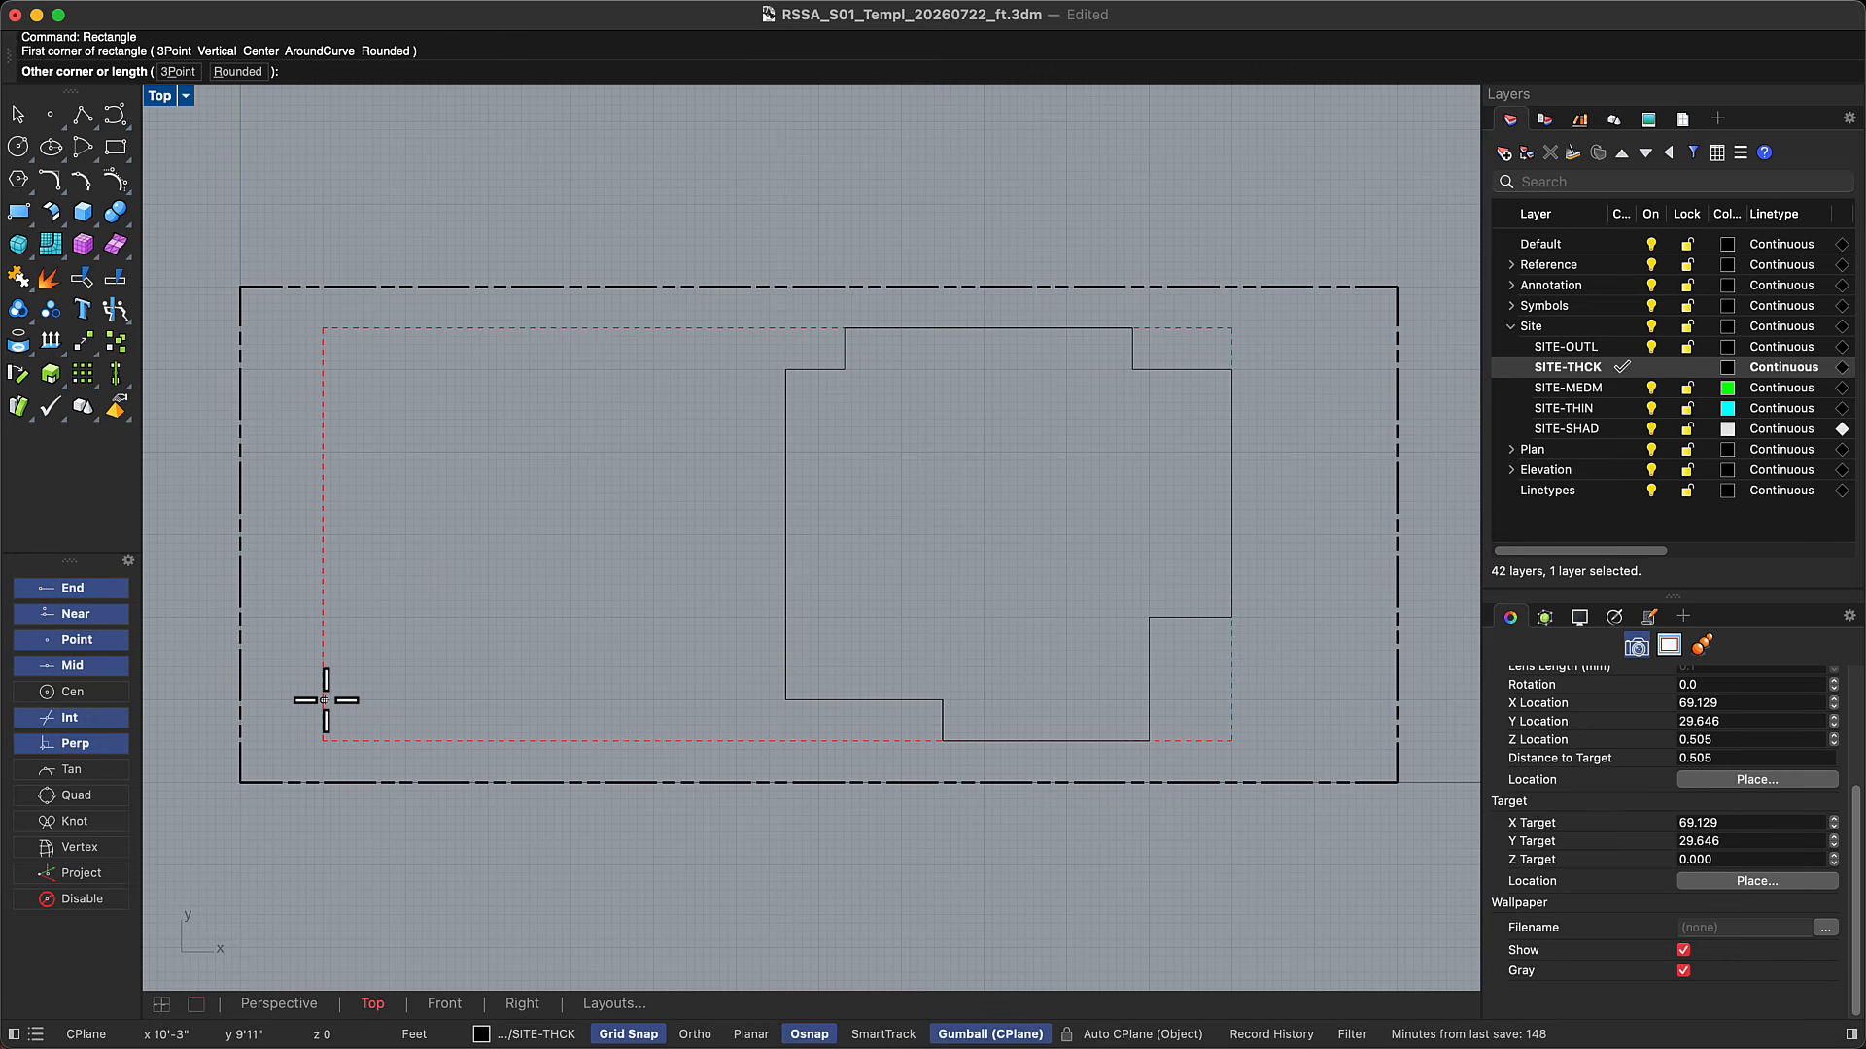
{"action": "type", "text": "R26',40"}
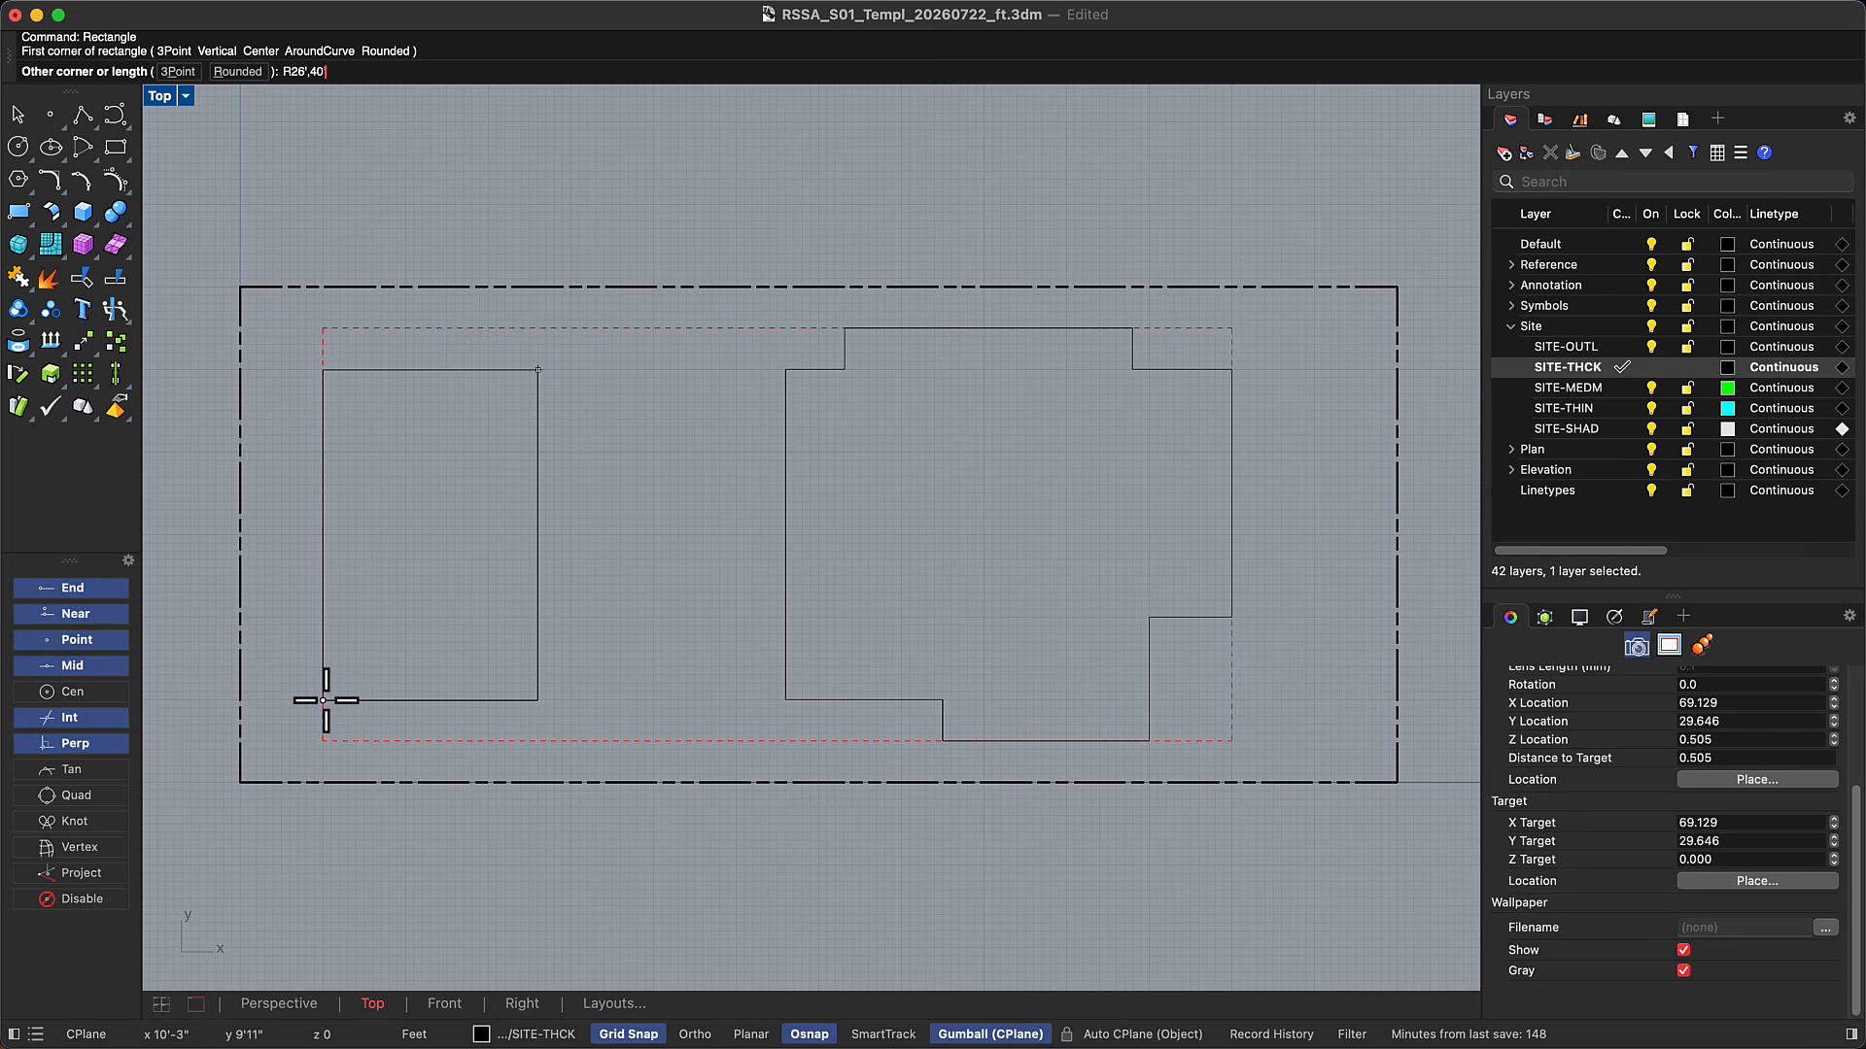
{"action": "key", "text": "Return"}
Try dragging the 26 by 40 ft rectangle off the setback line and rotating it a quarter turn, then back upright
{"action": "left_click_drag", "start_coordinate": [388, 609], "coordinate": [492, 589]}
{"action": "left_click_drag", "start_coordinate": [383, 493], "coordinate": [464, 424]}
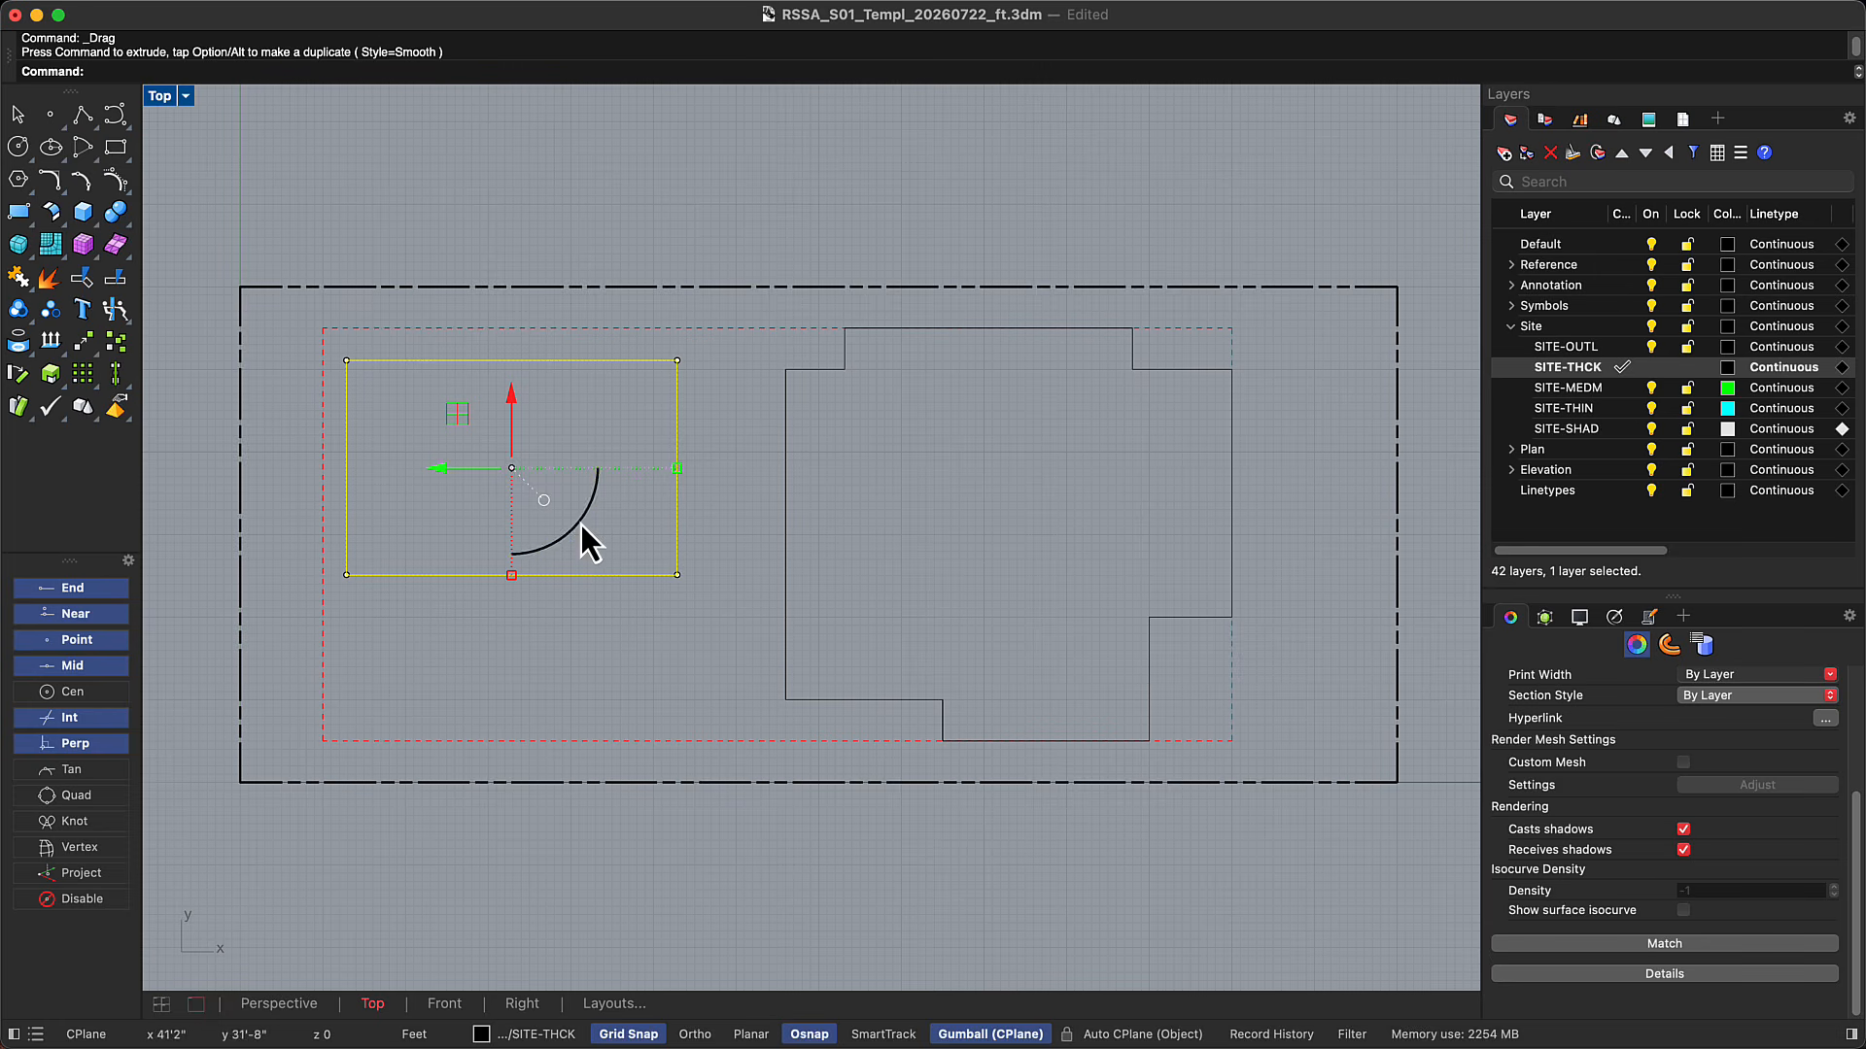
{"action": "left_click_drag", "start_coordinate": [580, 523], "coordinate": [487, 573], "text": "shift"}
Move the small rectangle from its left edge's midpoint onto the midpoint of the left setback line, and check its object properties
{"action": "key", "text": "Return"}
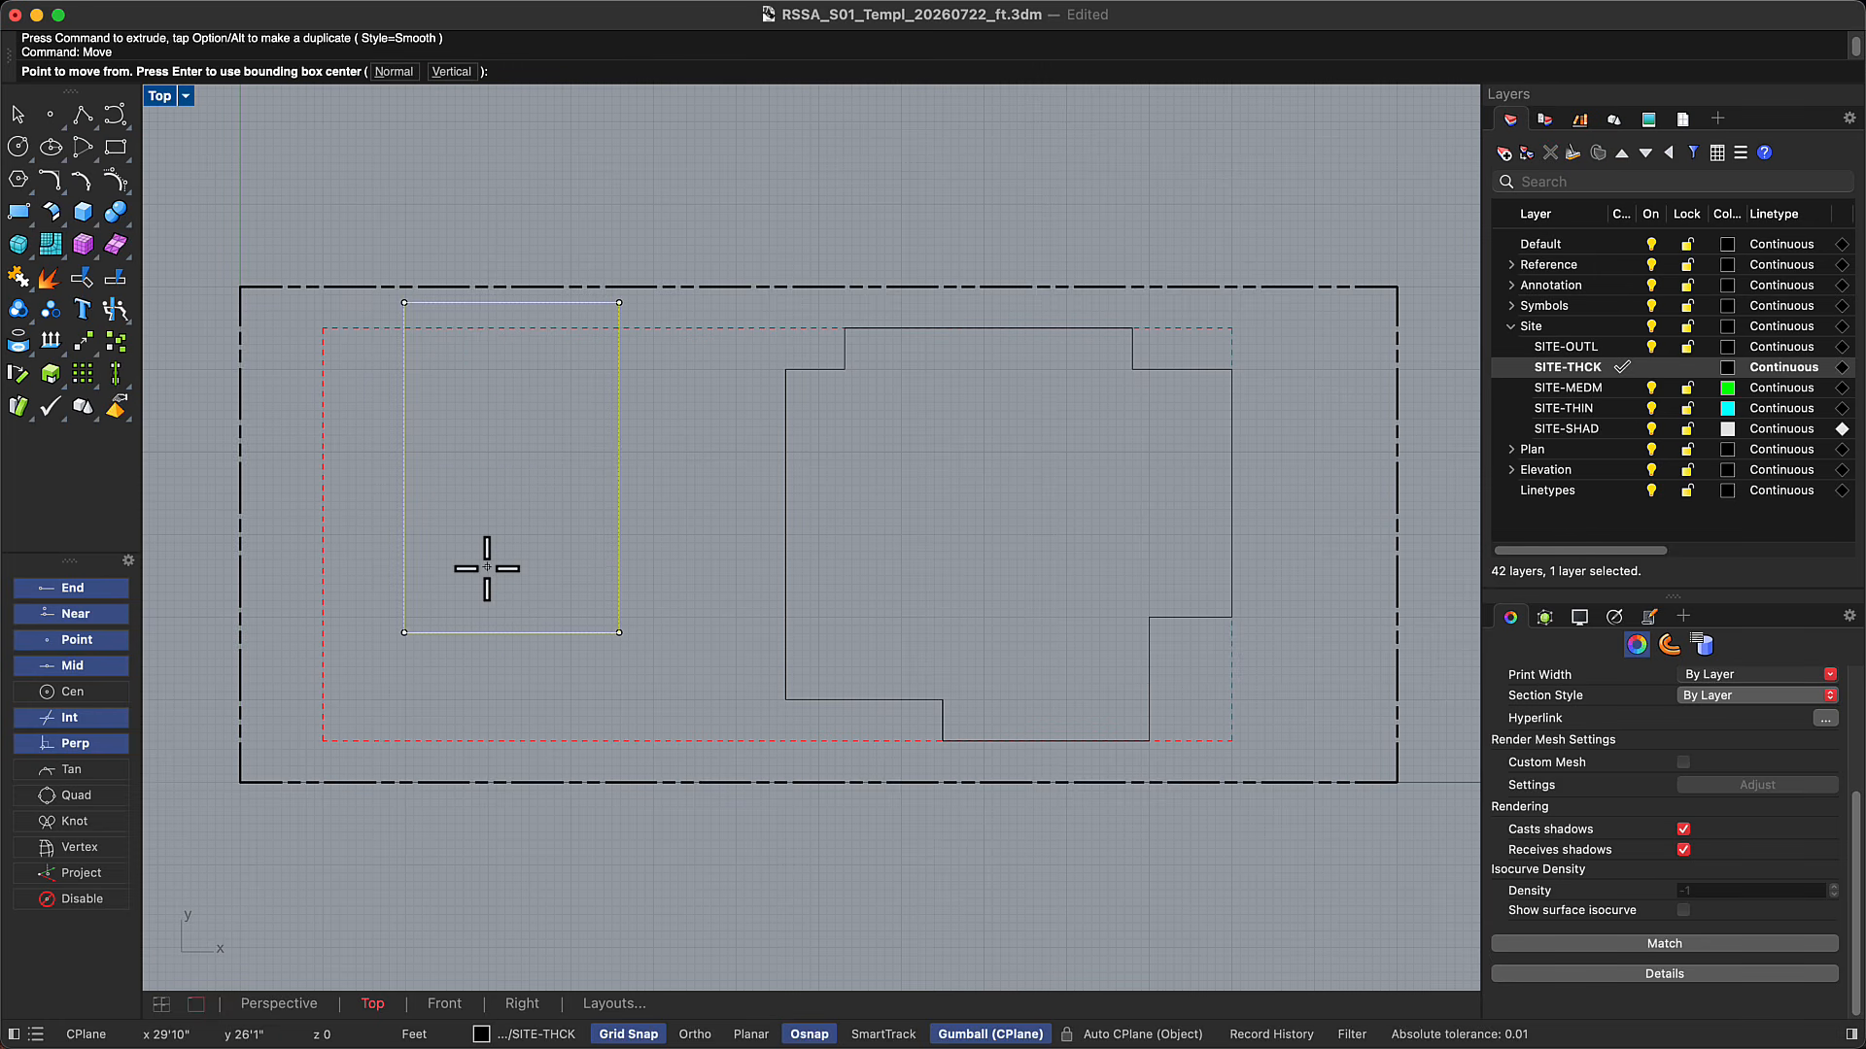
{"action": "left_click", "coordinate": [405, 467]}
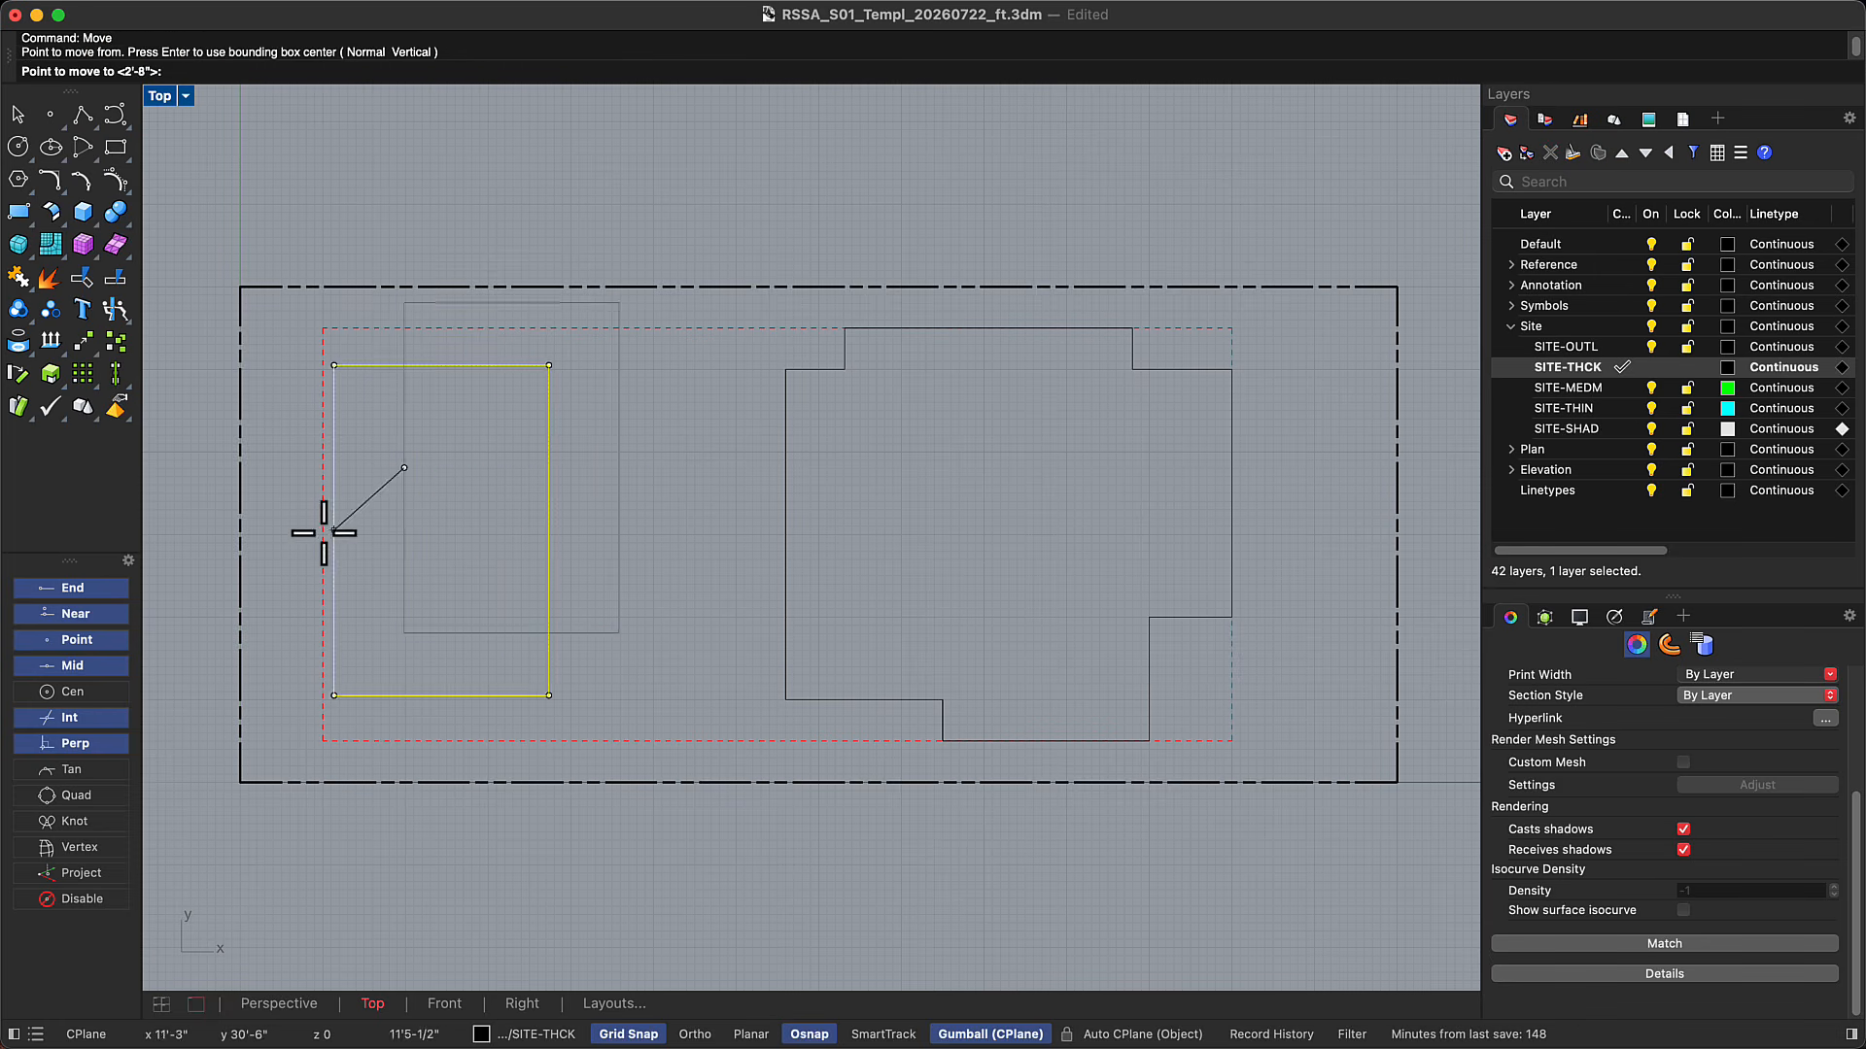
{"action": "left_click", "coordinate": [323, 534]}
{"action": "key", "text": "Escape"}
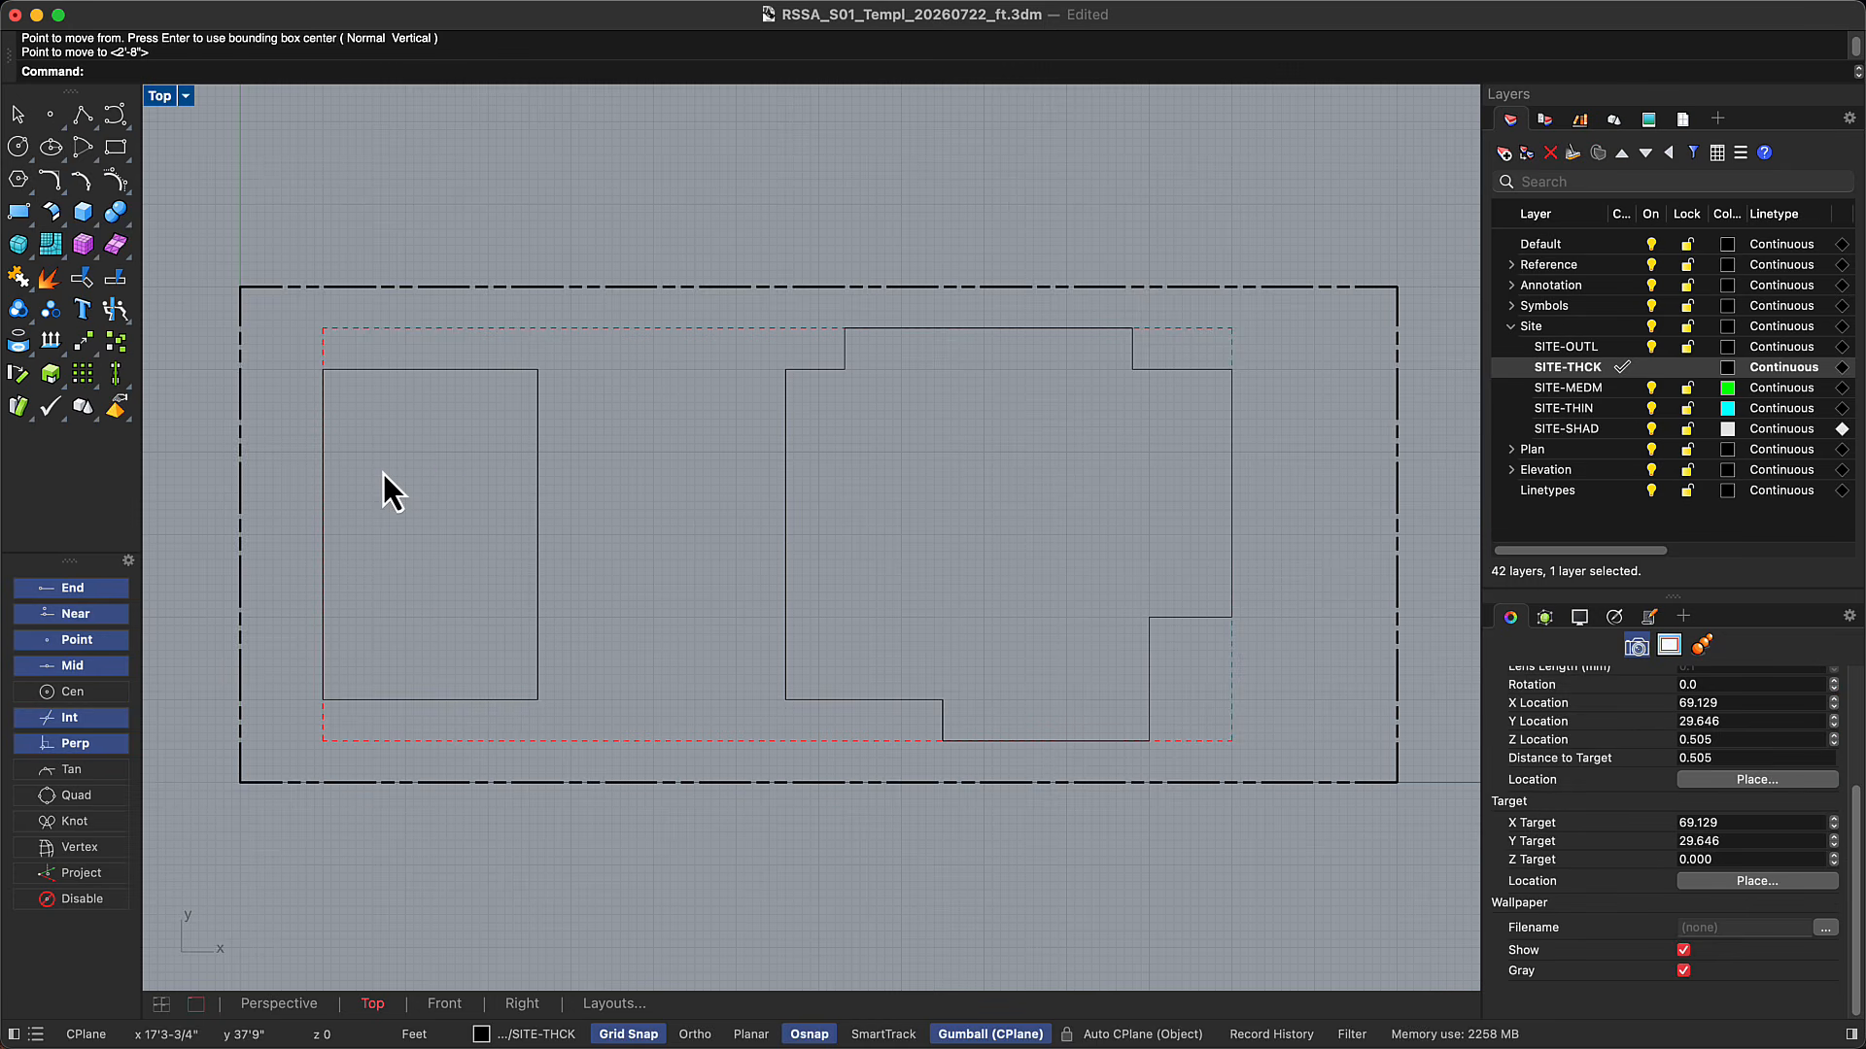
{"action": "left_click", "coordinate": [537, 478]}
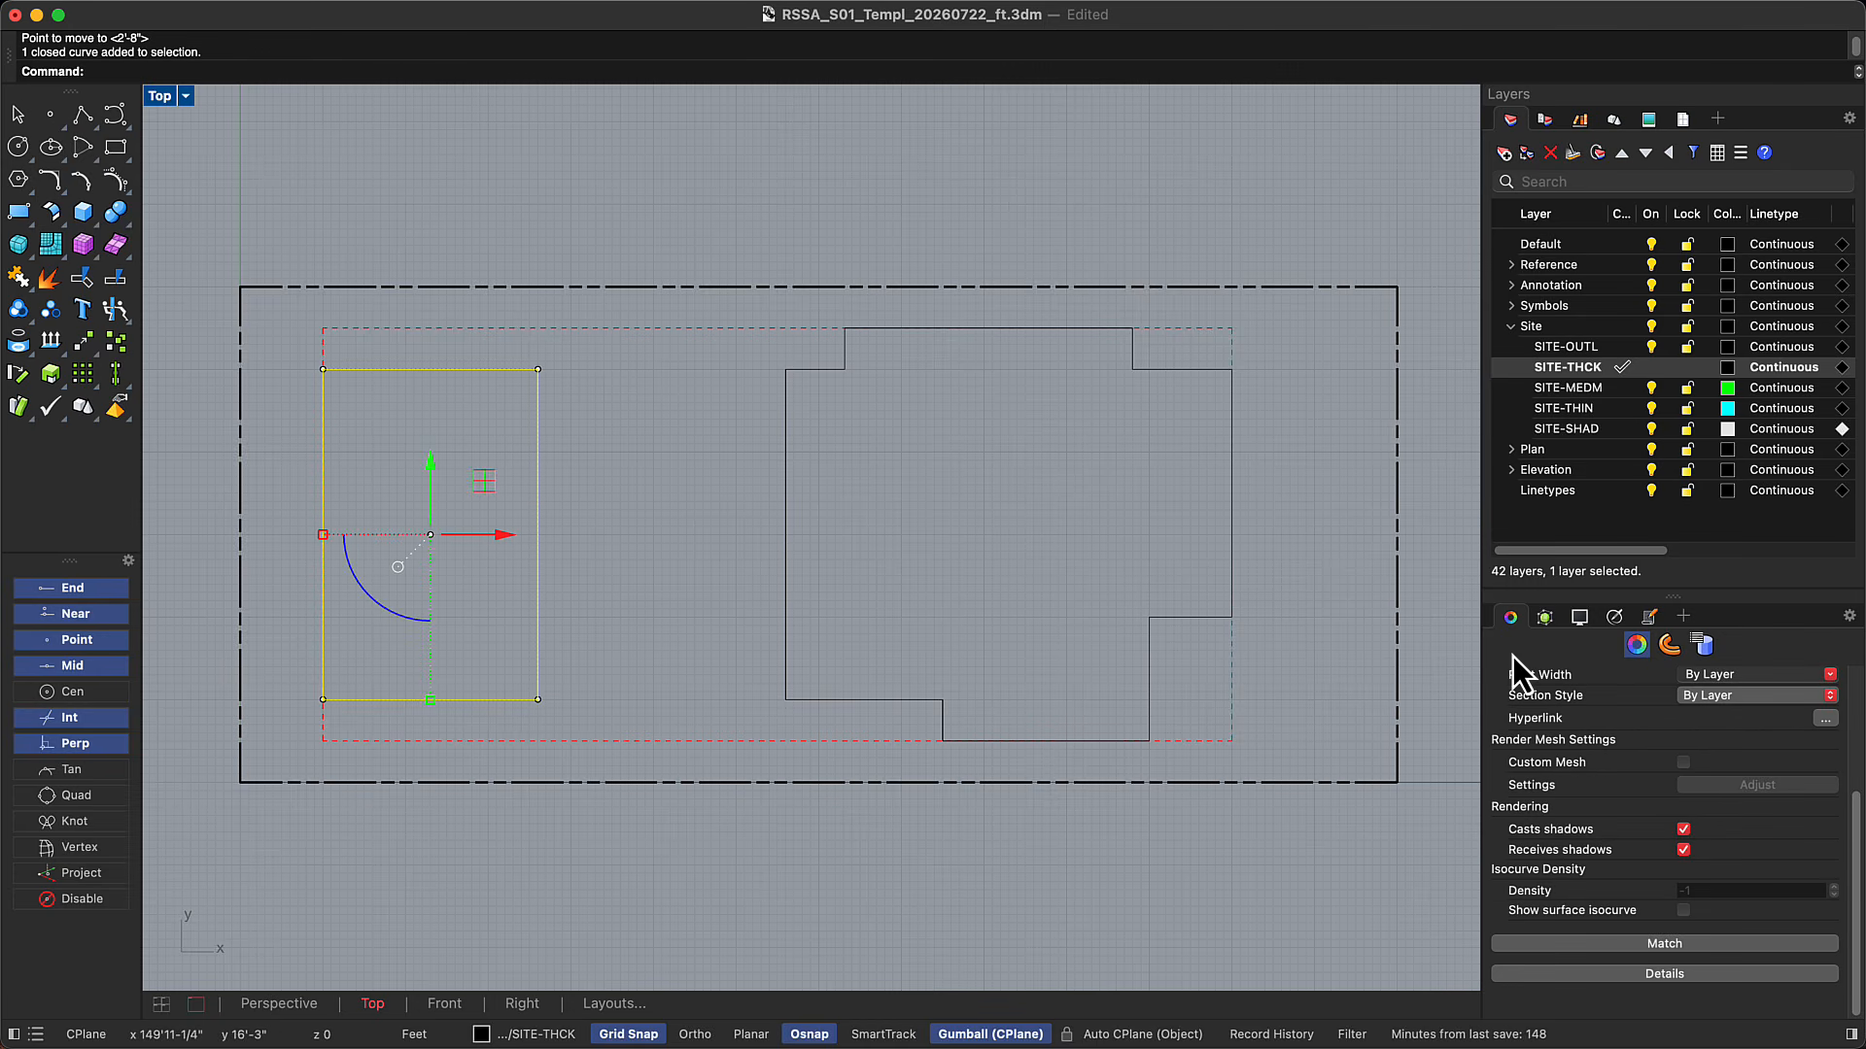
{"action": "scroll", "coordinate": [1700, 698], "scroll_direction": "up", "scroll_amount": 5}
{"action": "left_click", "coordinate": [1718, 729]}
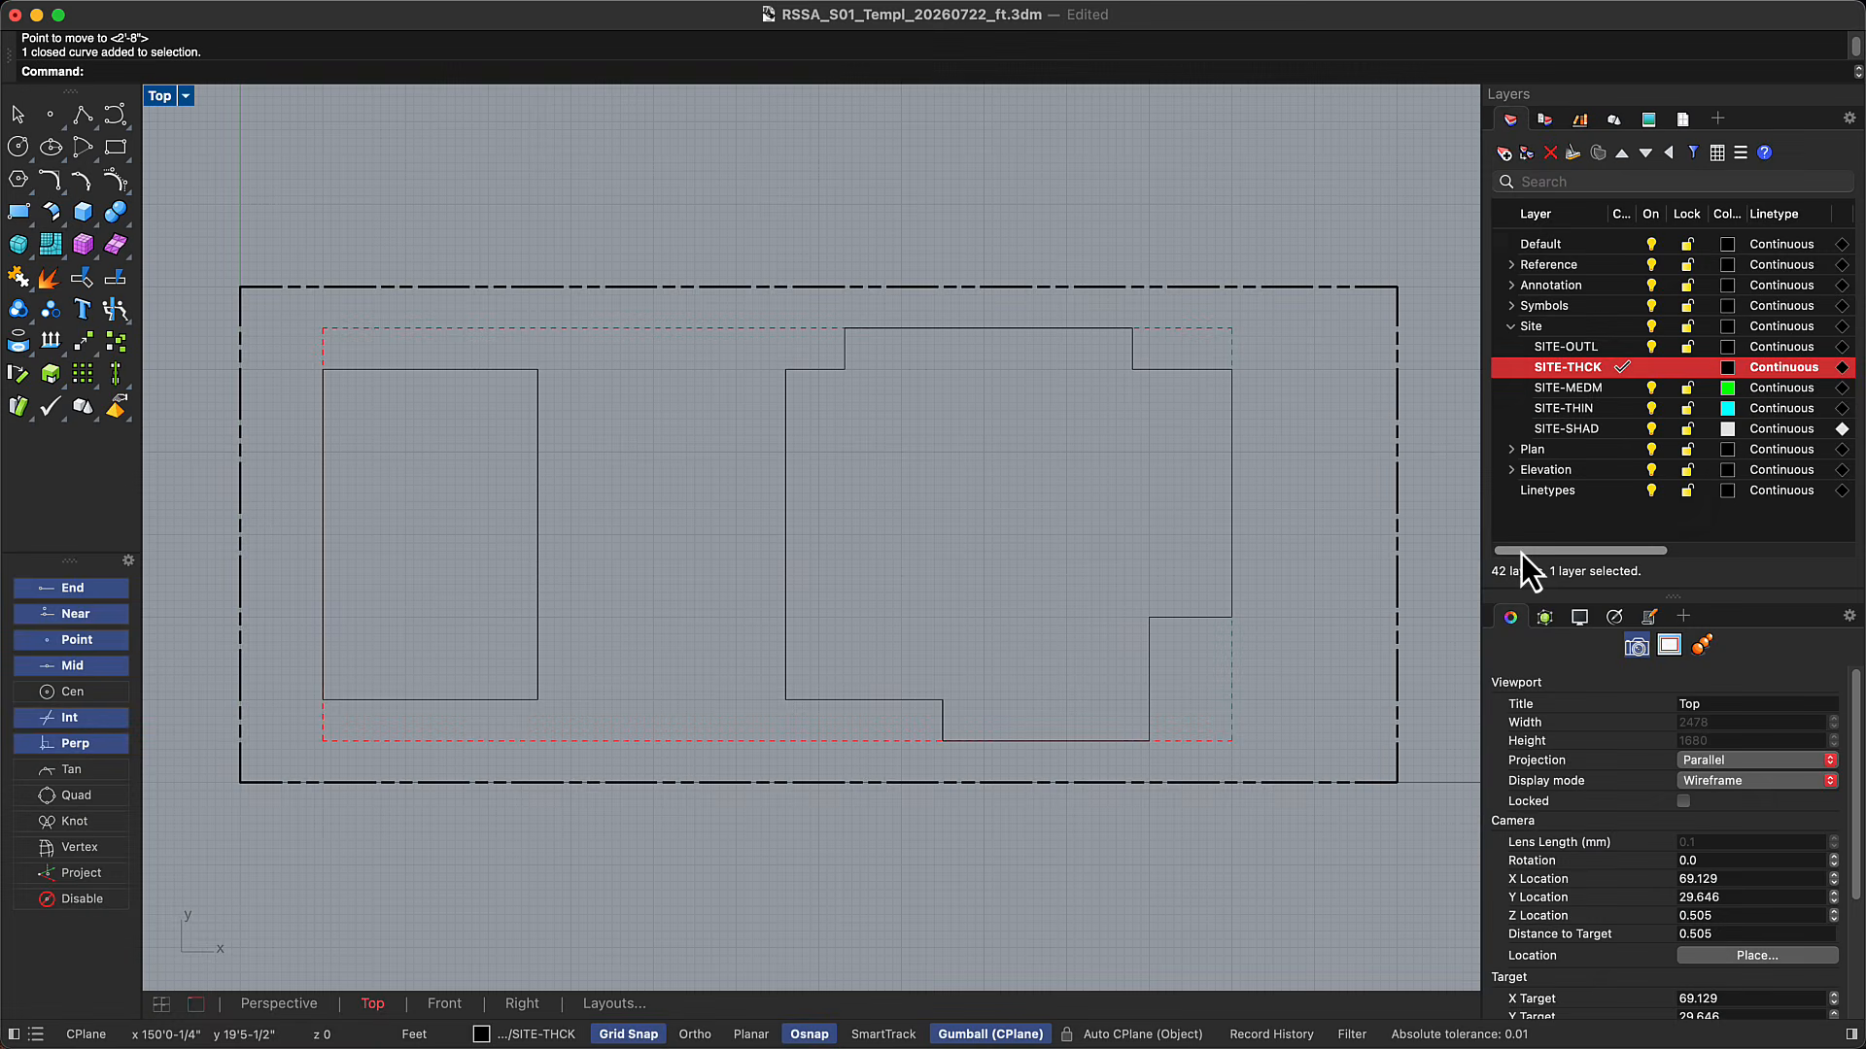
On SITE-MEDM, draw a horizontal line from the property's upper-left corner past its right side and offset it 15 ft upward
{"action": "left_click", "coordinate": [1622, 388]}
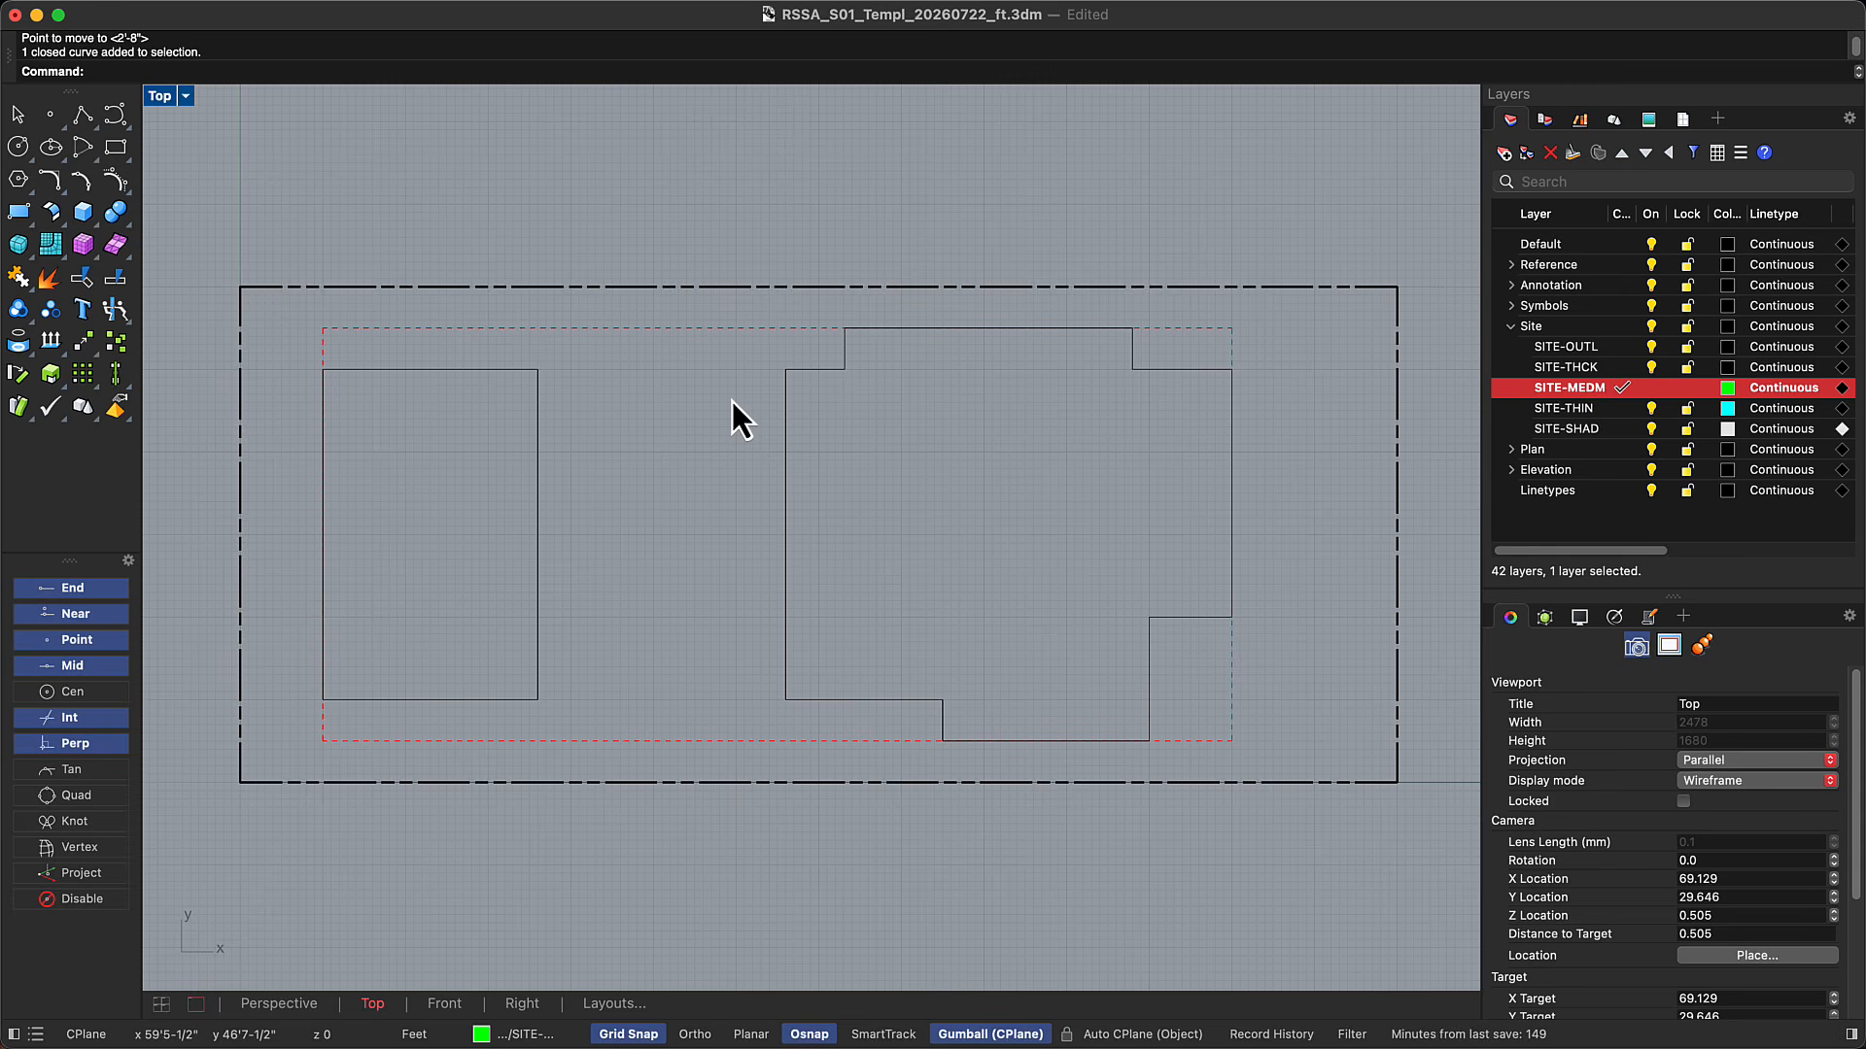
{"action": "type", "text": "Line"}
{"action": "key", "text": "Return"}
{"action": "scroll", "coordinate": [645, 446], "scroll_direction": "down", "scroll_amount": 2}
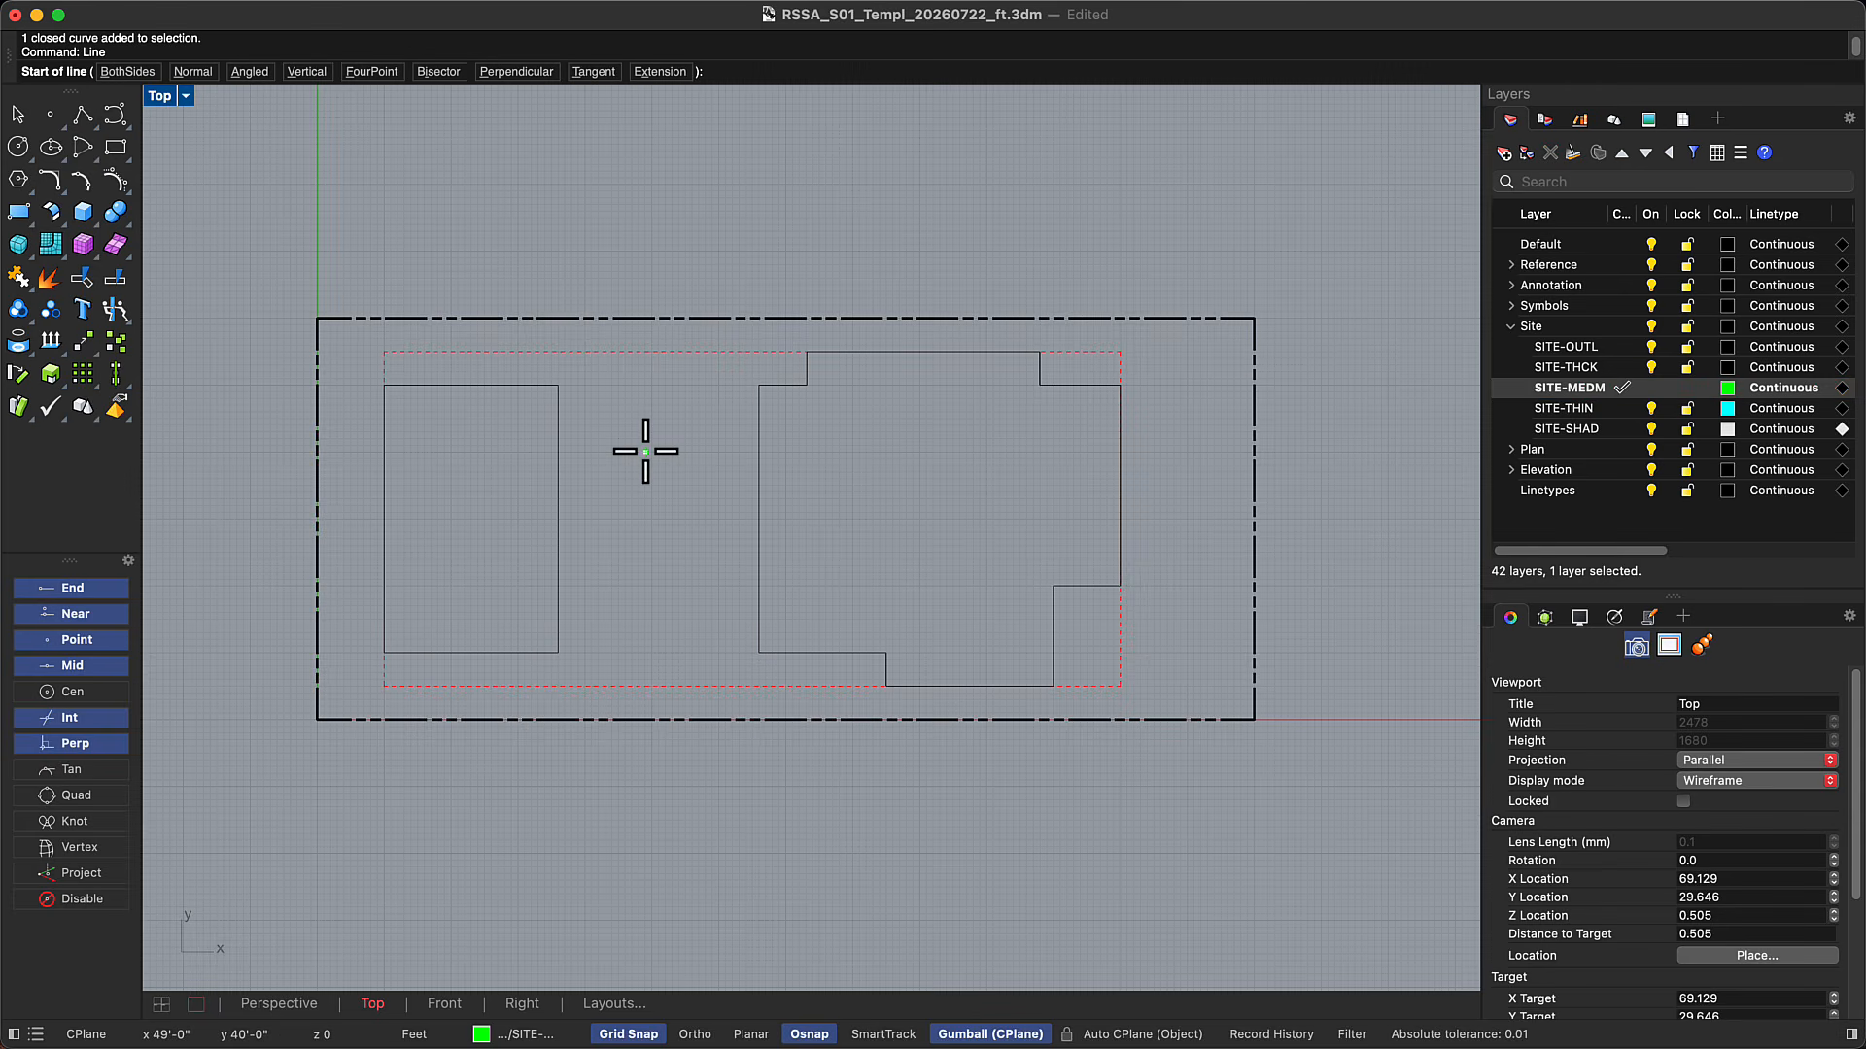
{"action": "left_click", "coordinate": [317, 318]}
{"action": "key", "text": "F8"}
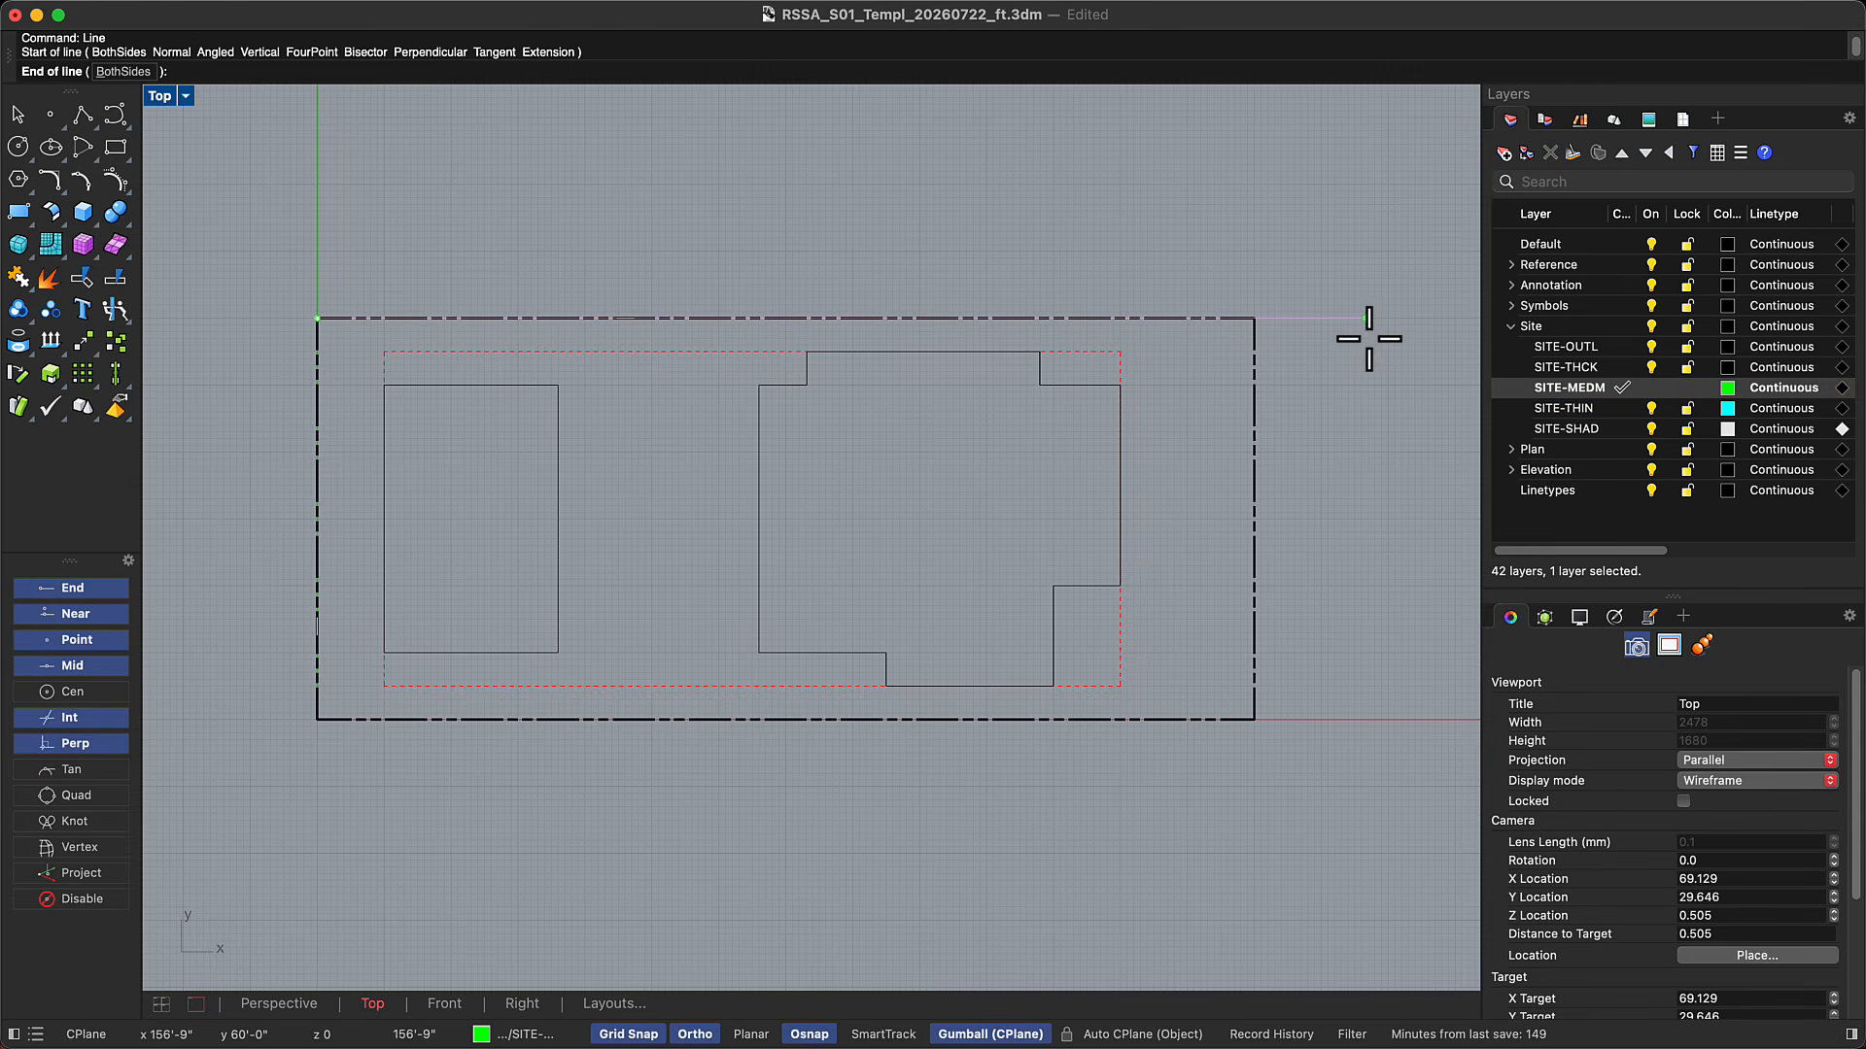
{"action": "left_click", "coordinate": [1419, 341], "text": "shift"}
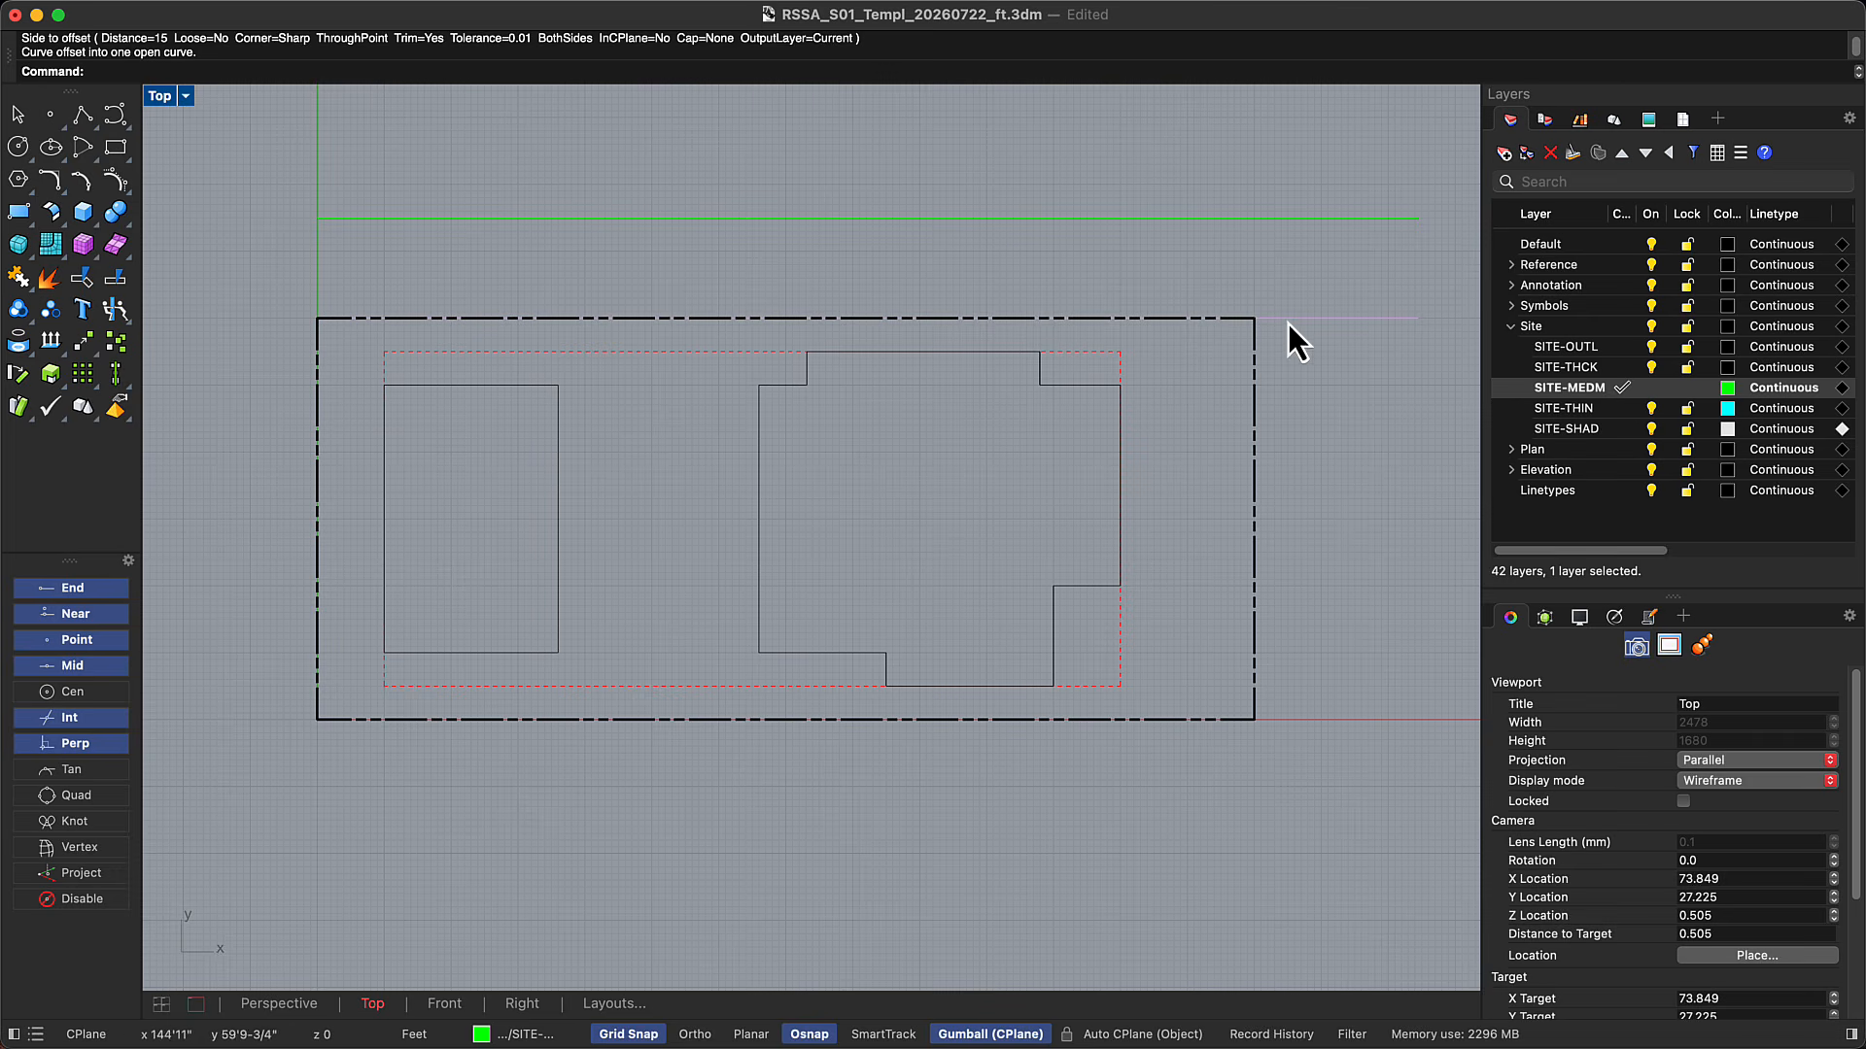
Delete the original line along the upper boundary and mirror the offset line across the property's horizontal midline
{"action": "left_click", "coordinate": [1291, 325]}
{"action": "key", "text": "Delete"}
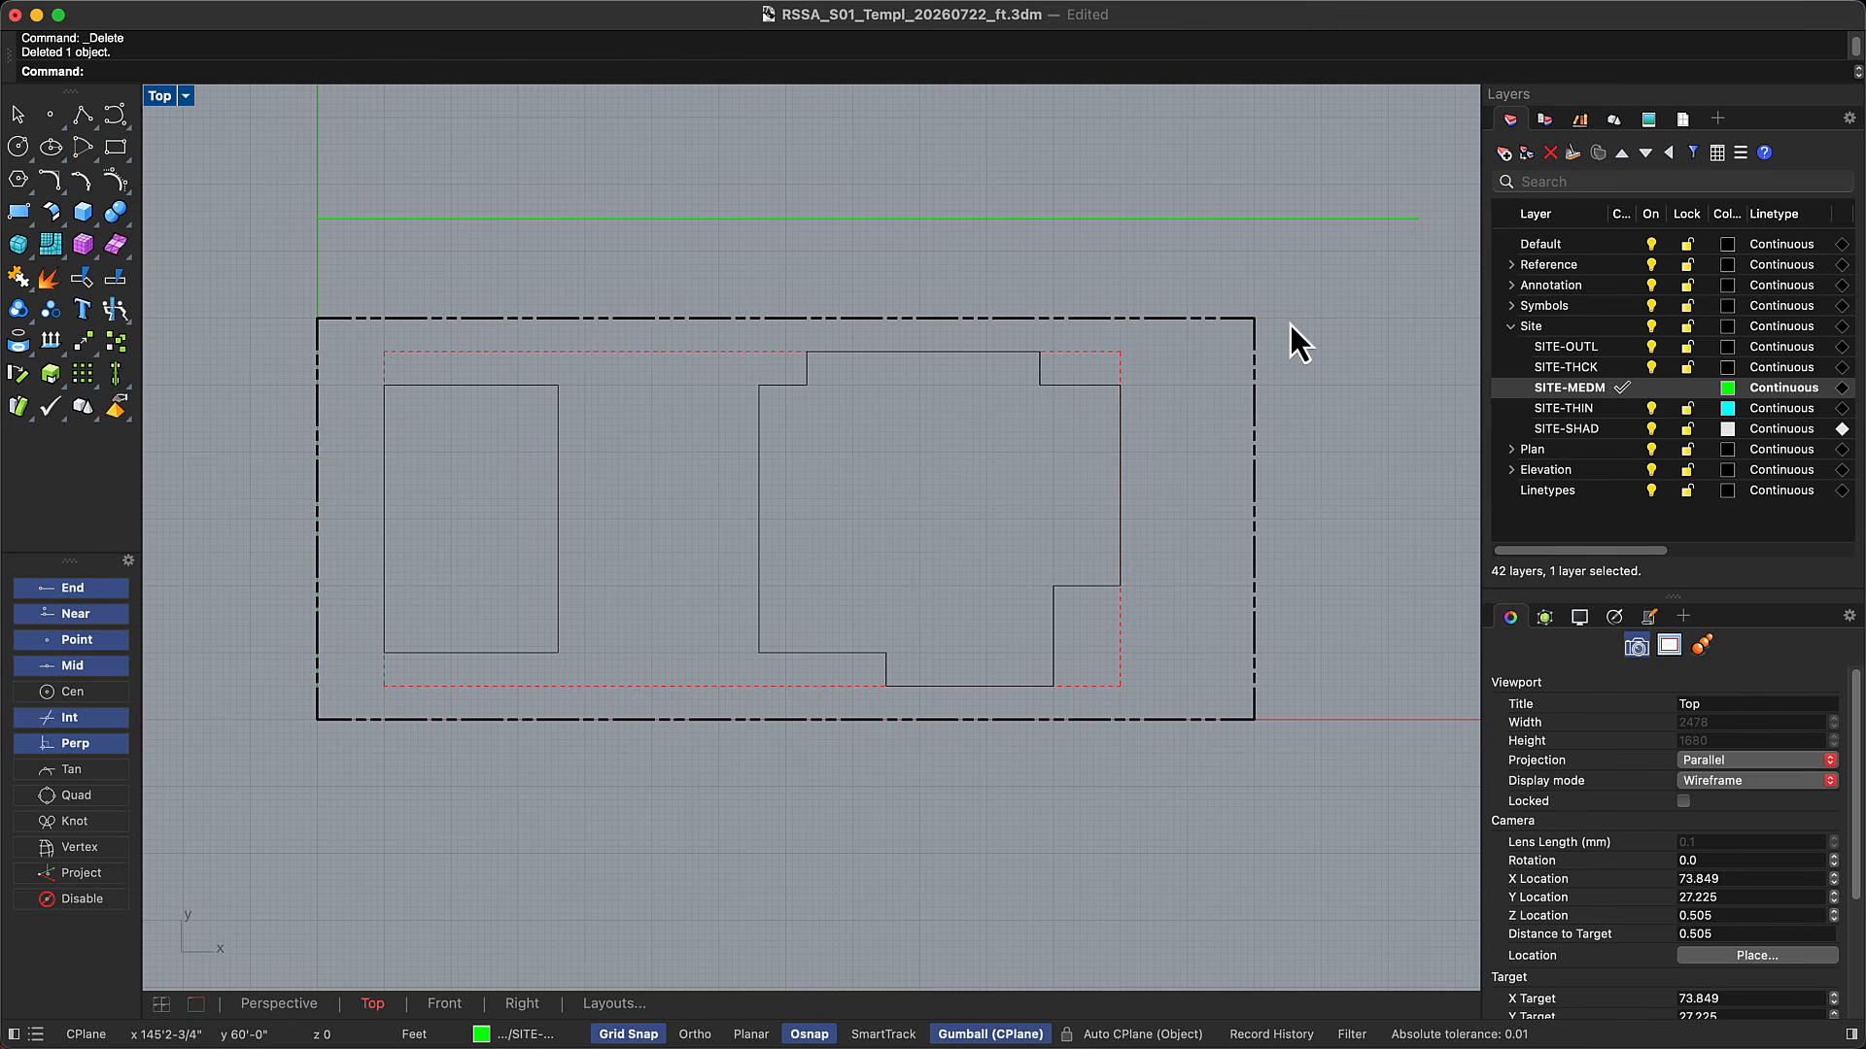
{"action": "left_click", "coordinate": [1273, 219]}
{"action": "type", "text": "mirror"}
{"action": "key", "text": "Return"}
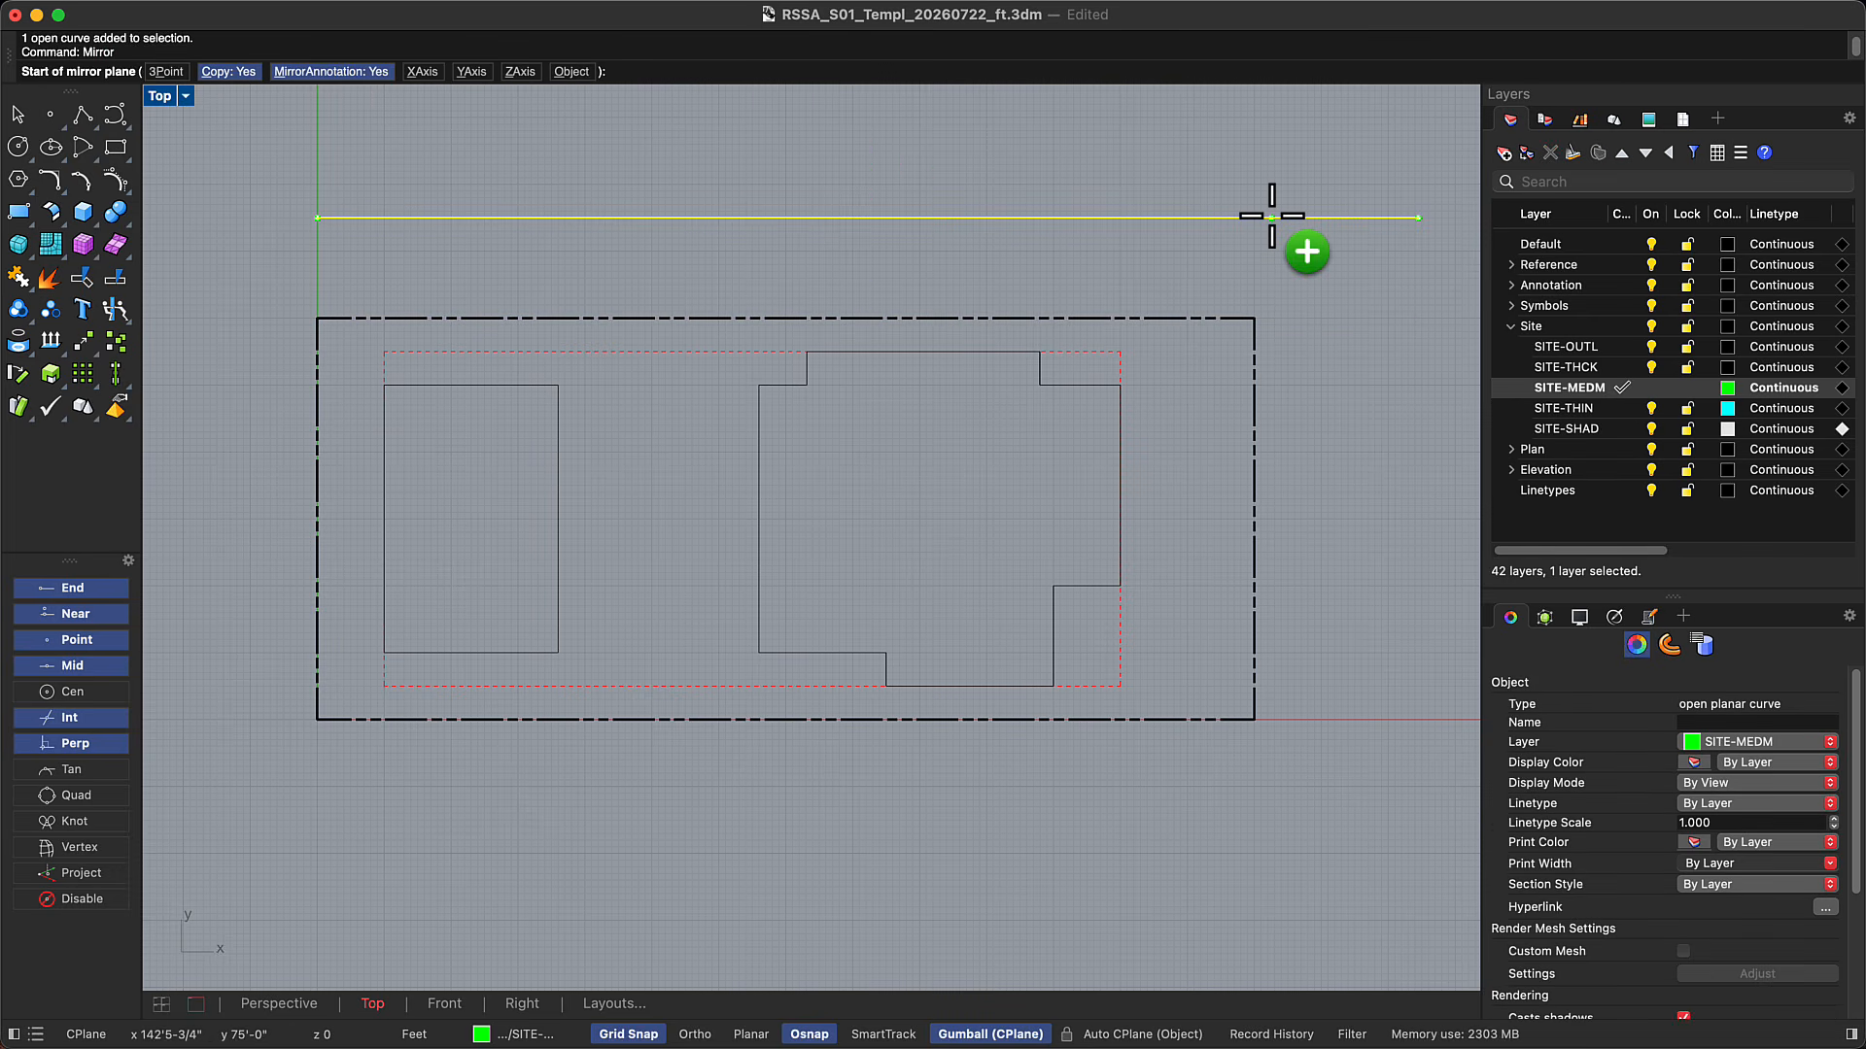
{"action": "left_click", "coordinate": [1253, 522]}
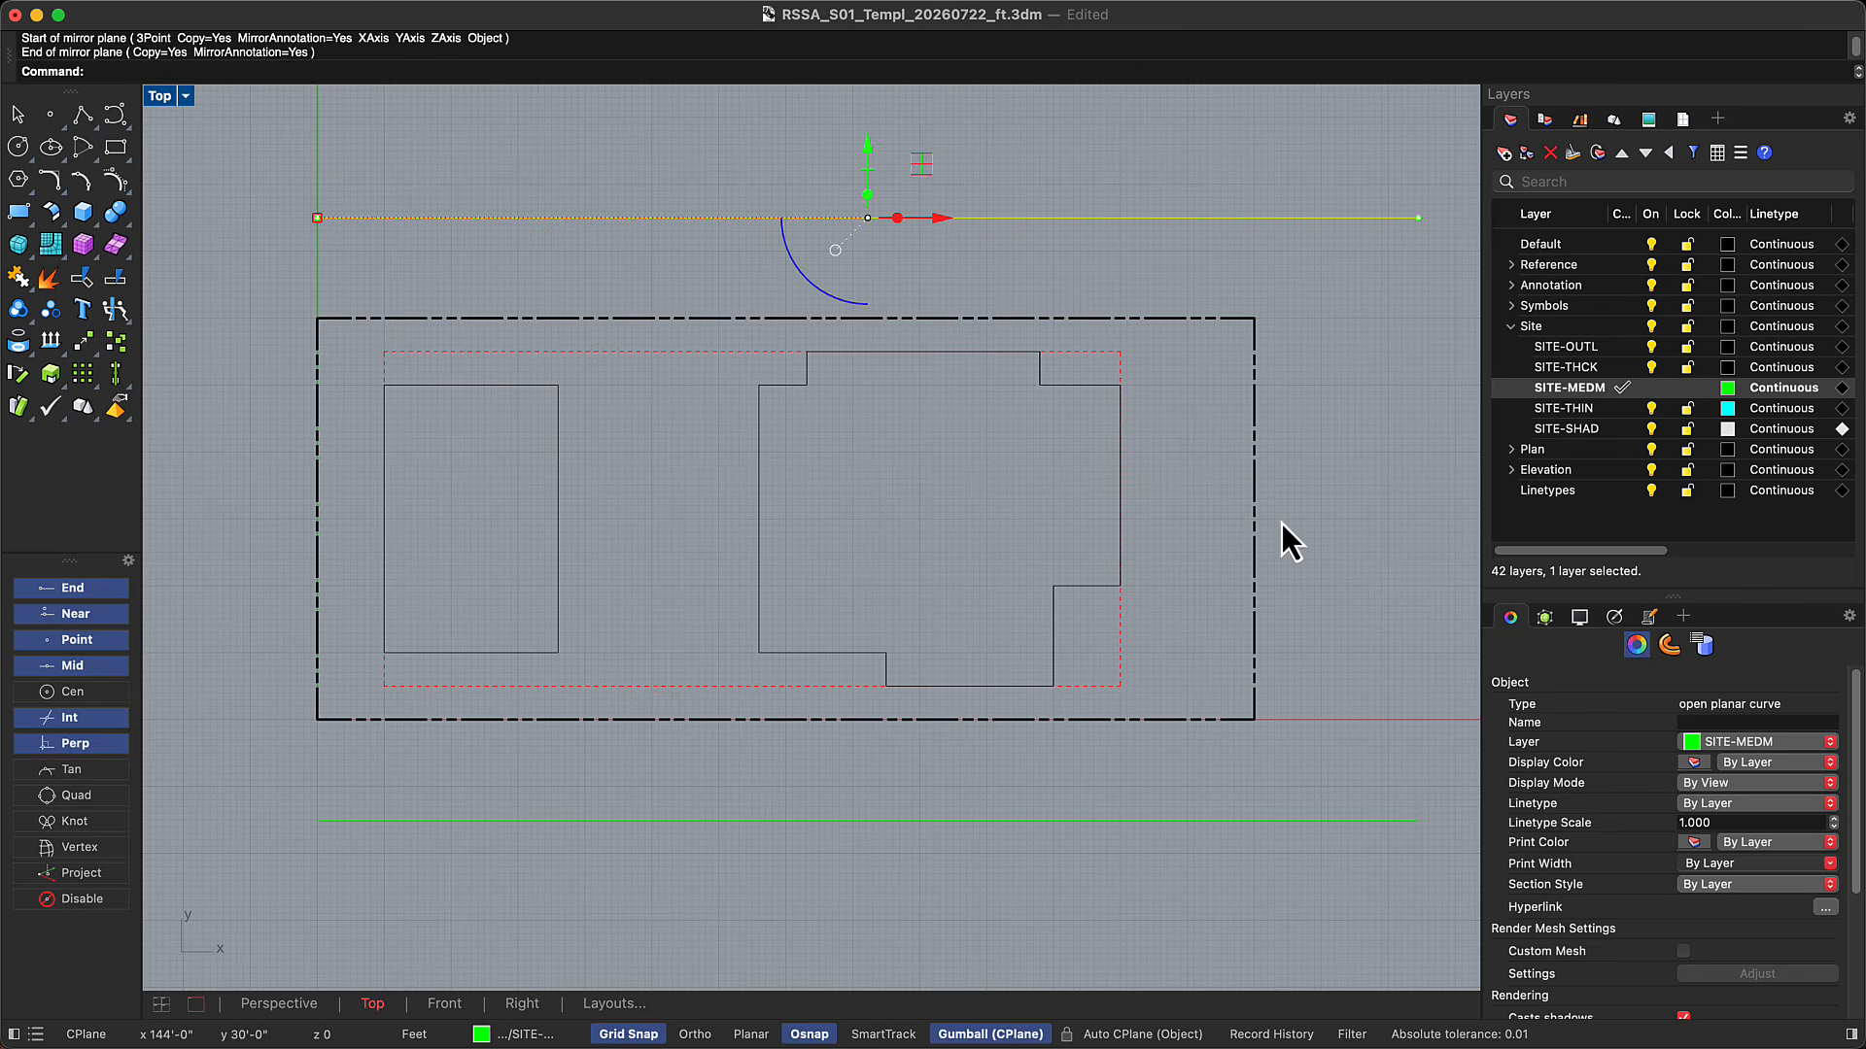
{"action": "left_click", "coordinate": [1325, 510]}
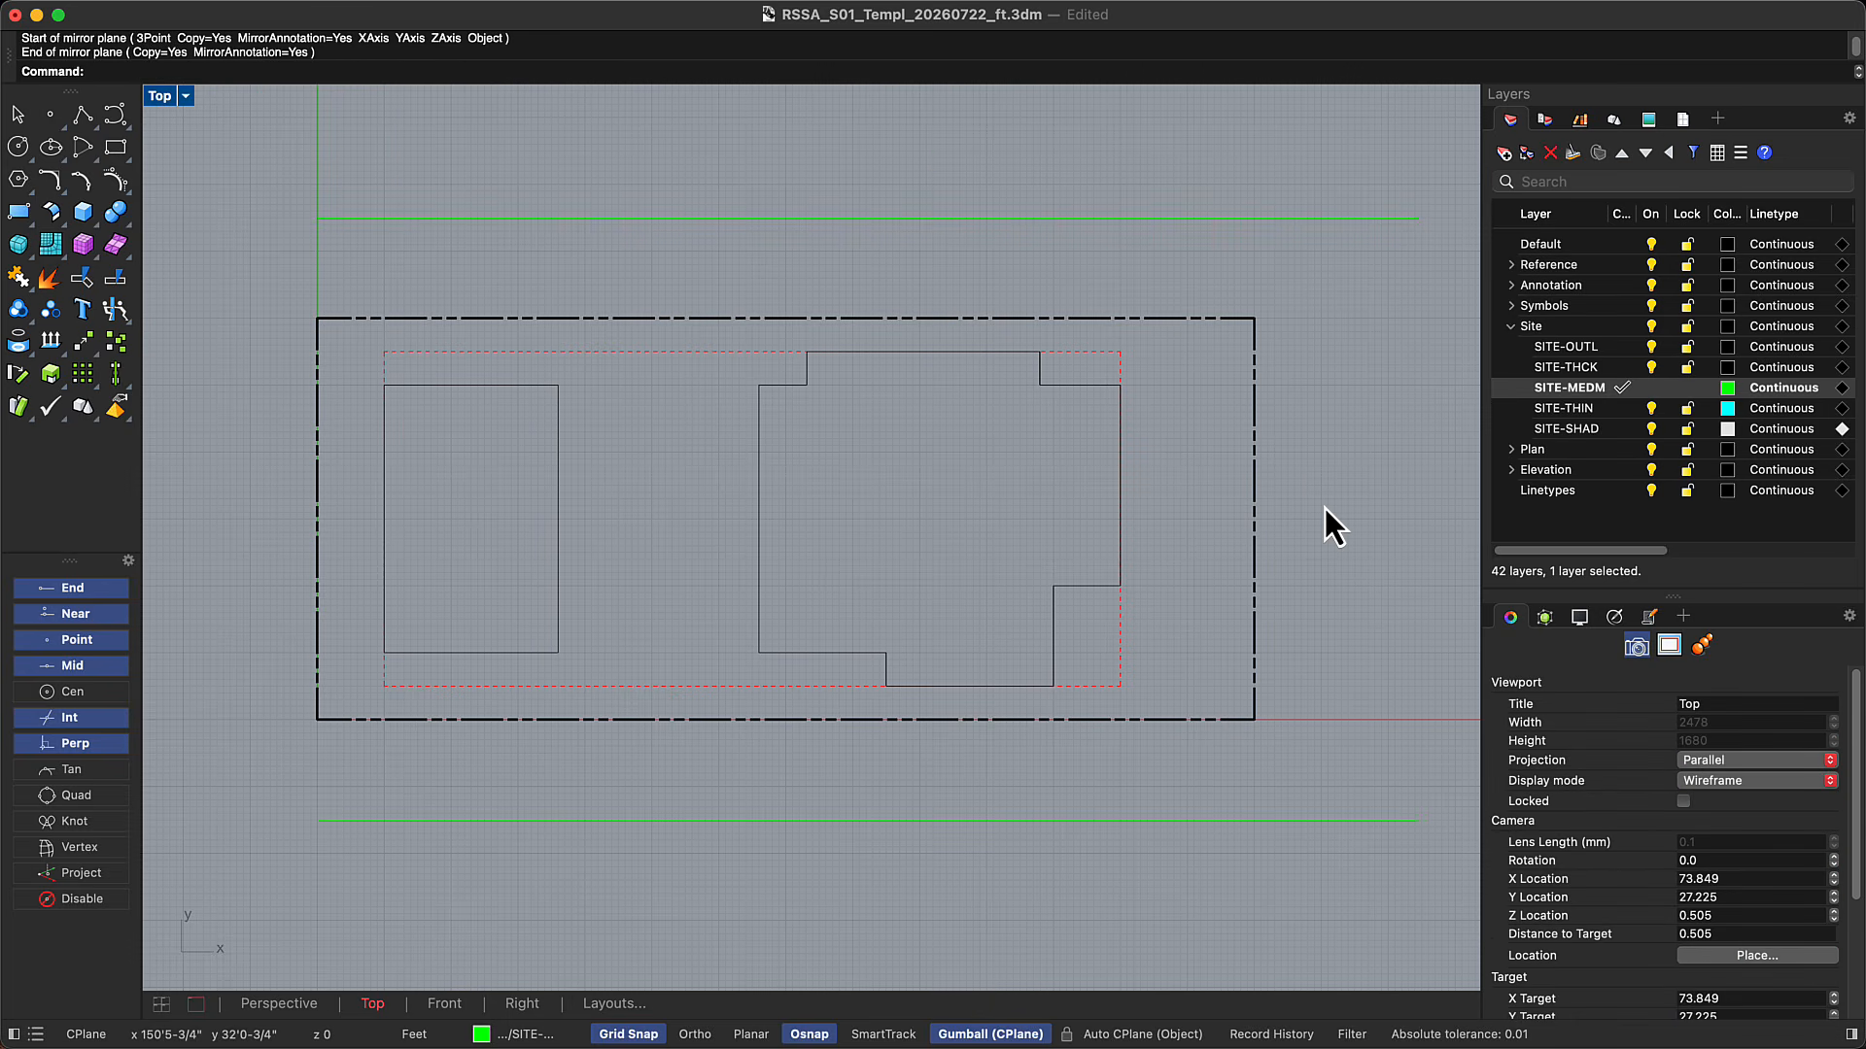
Draw a vertical line along the property's right edge and shift it 8 ft outward to the right
{"action": "type", "text": "line"}
{"action": "key", "text": "Return"}
{"action": "left_click", "coordinate": [1253, 318]}
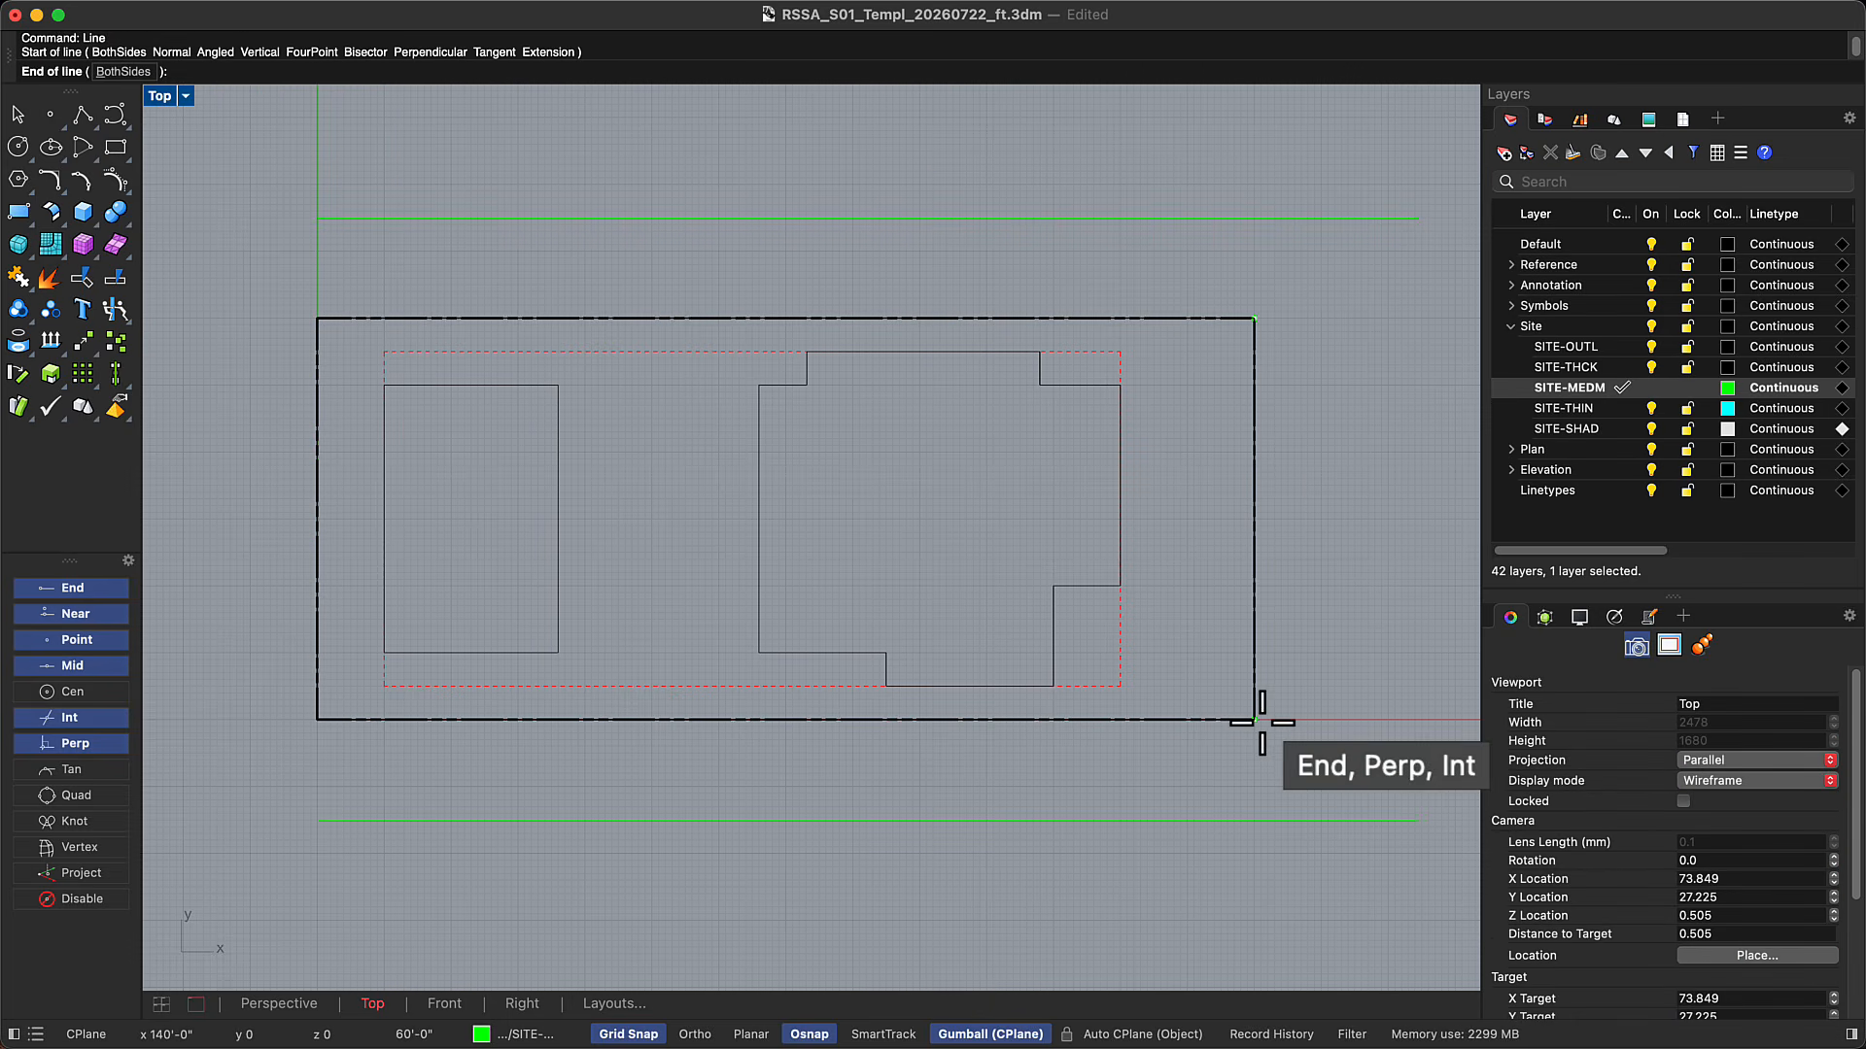
{"action": "left_click", "coordinate": [1262, 722]}
{"action": "left_click", "coordinate": [1259, 698]}
{"action": "left_click", "coordinate": [1325, 772]}
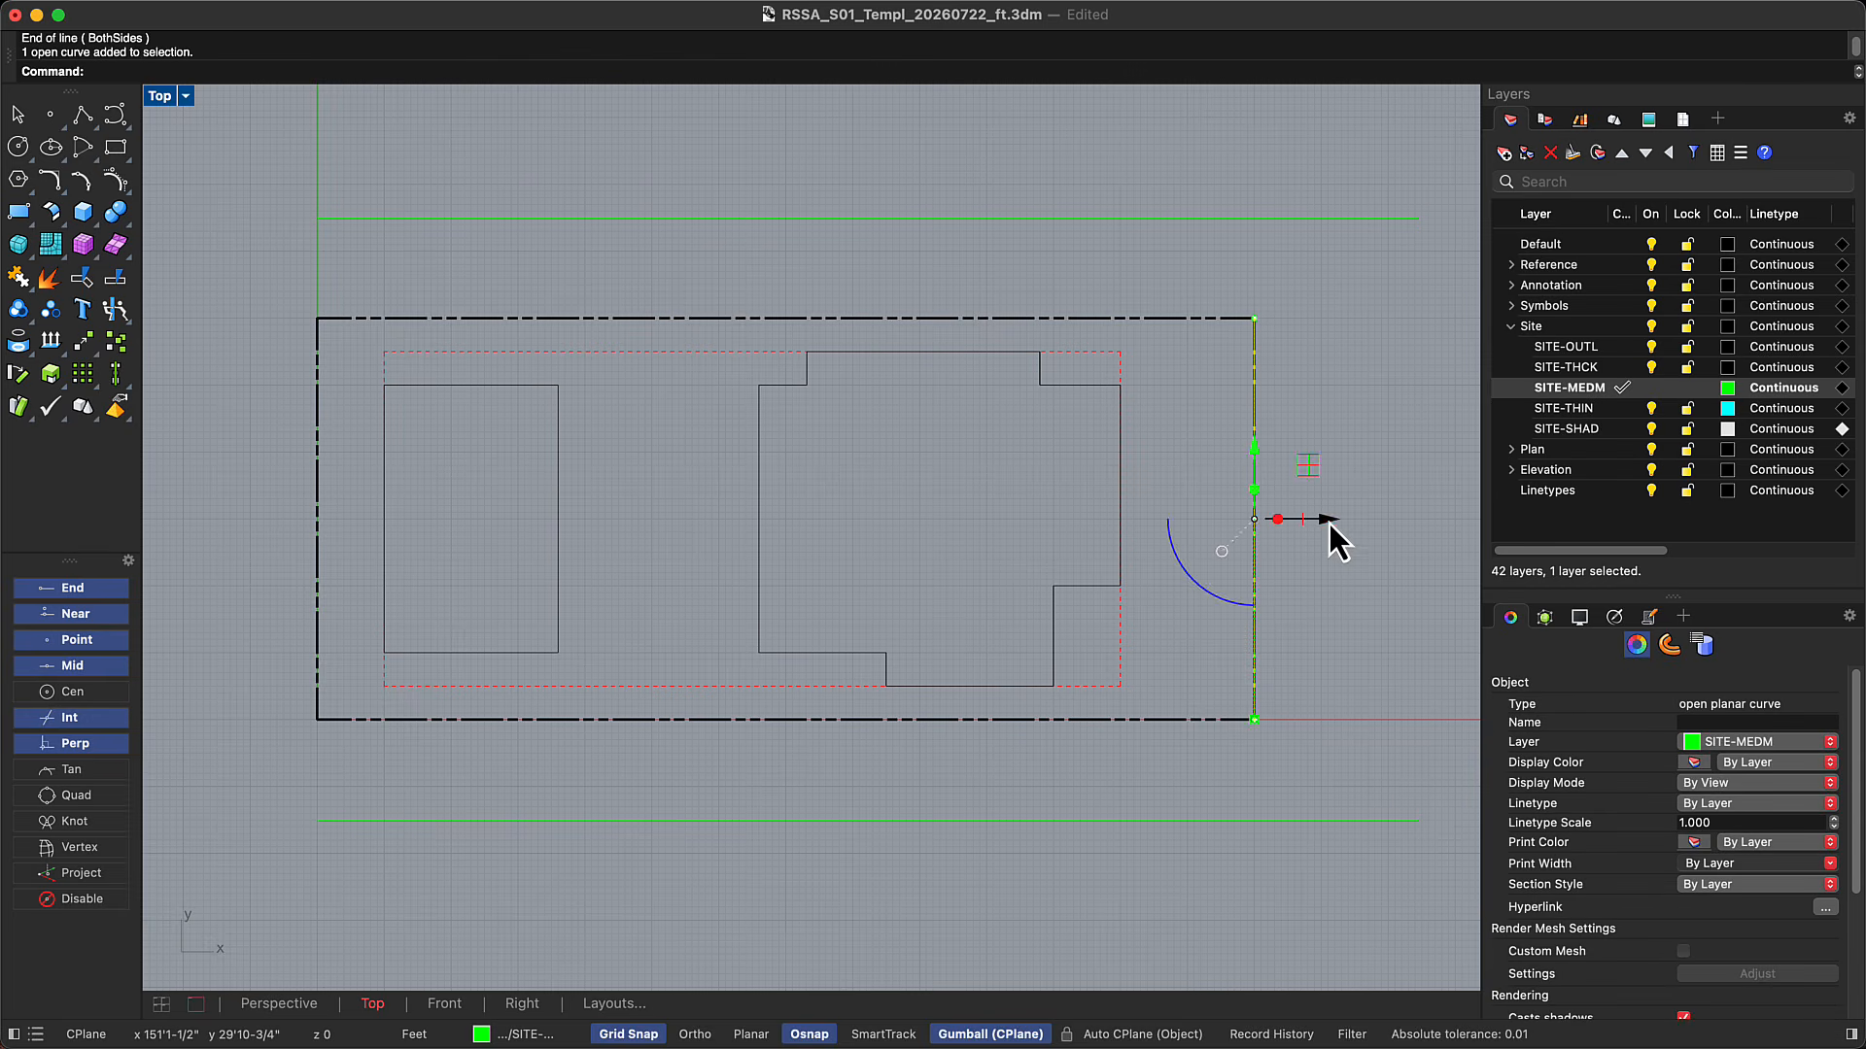
{"action": "left_click", "coordinate": [1329, 524]}
{"action": "type", "text": "8"}
{"action": "key", "text": "Return"}
{"action": "key", "text": "Escape"}
Extend both ends of the shifted vertical line to the horizontal lines above and below the property
{"action": "left_click", "coordinate": [1335, 822]}
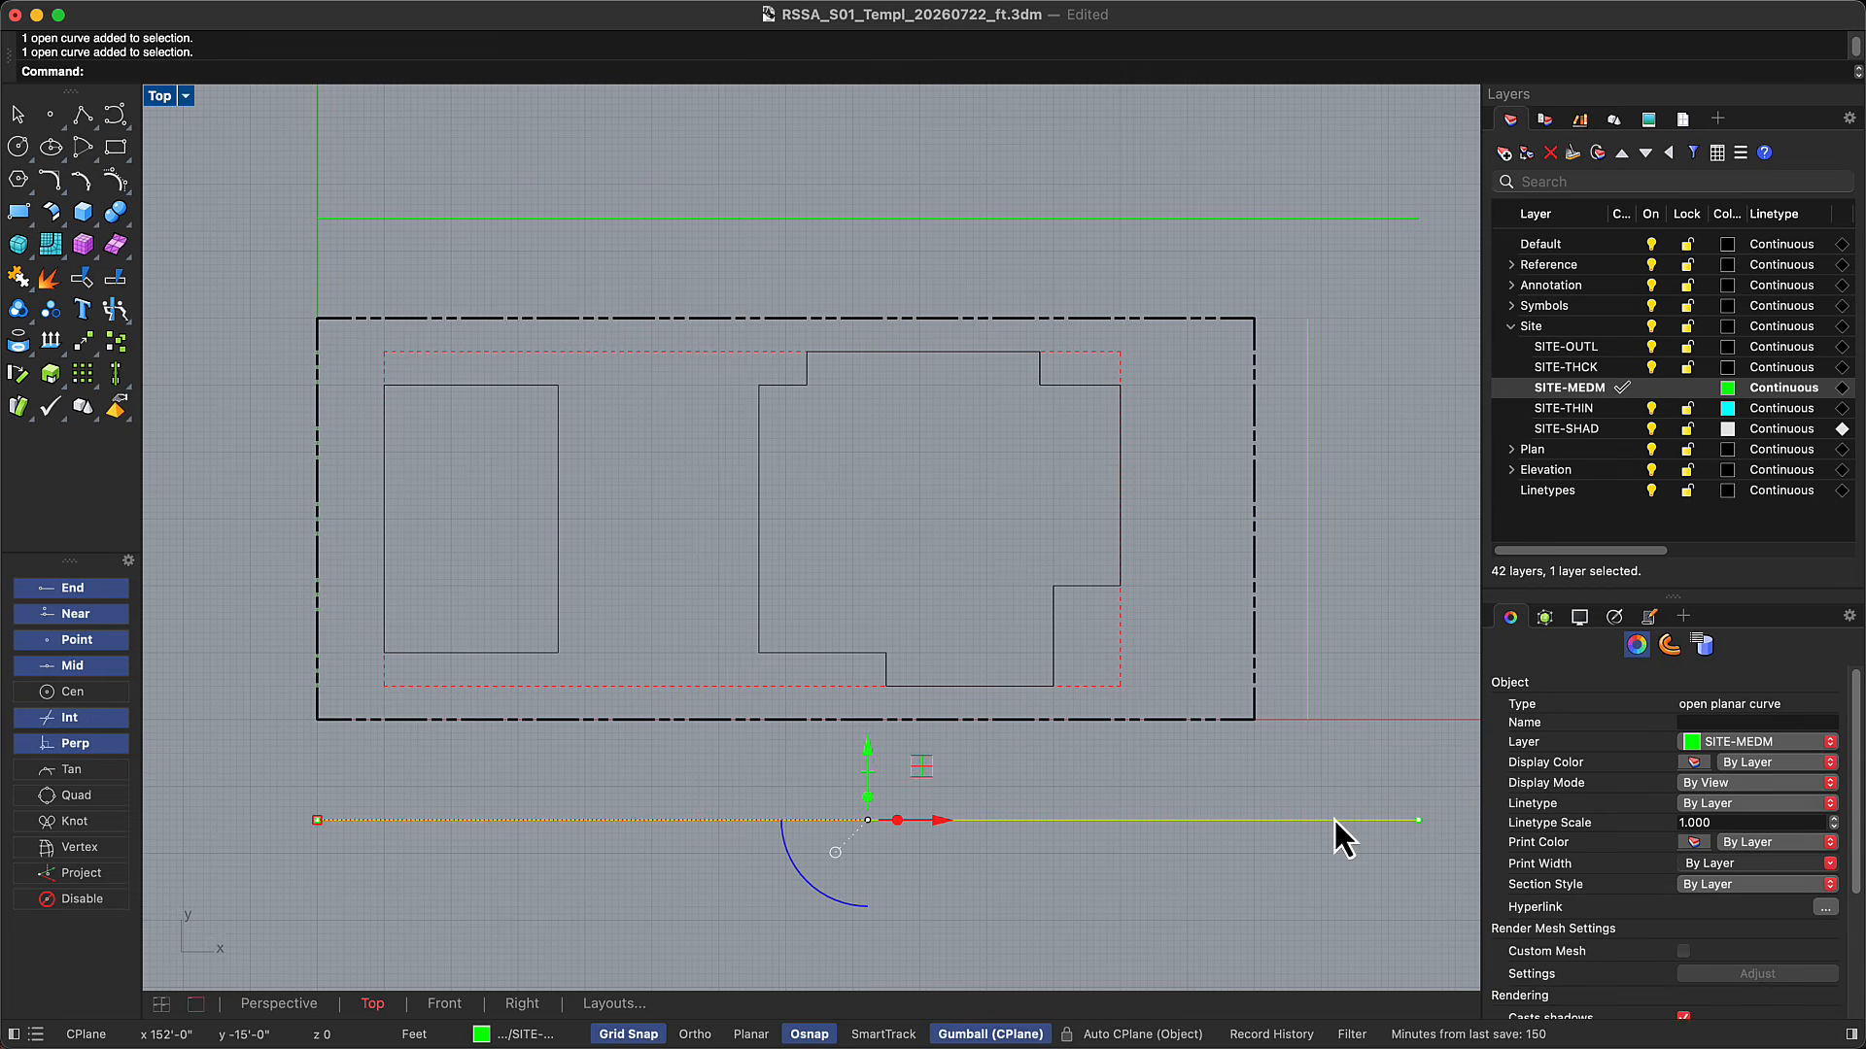
{"action": "left_click", "coordinate": [1302, 223], "text": "shift"}
{"action": "type", "text": "Extend"}
{"action": "key", "text": "Return"}
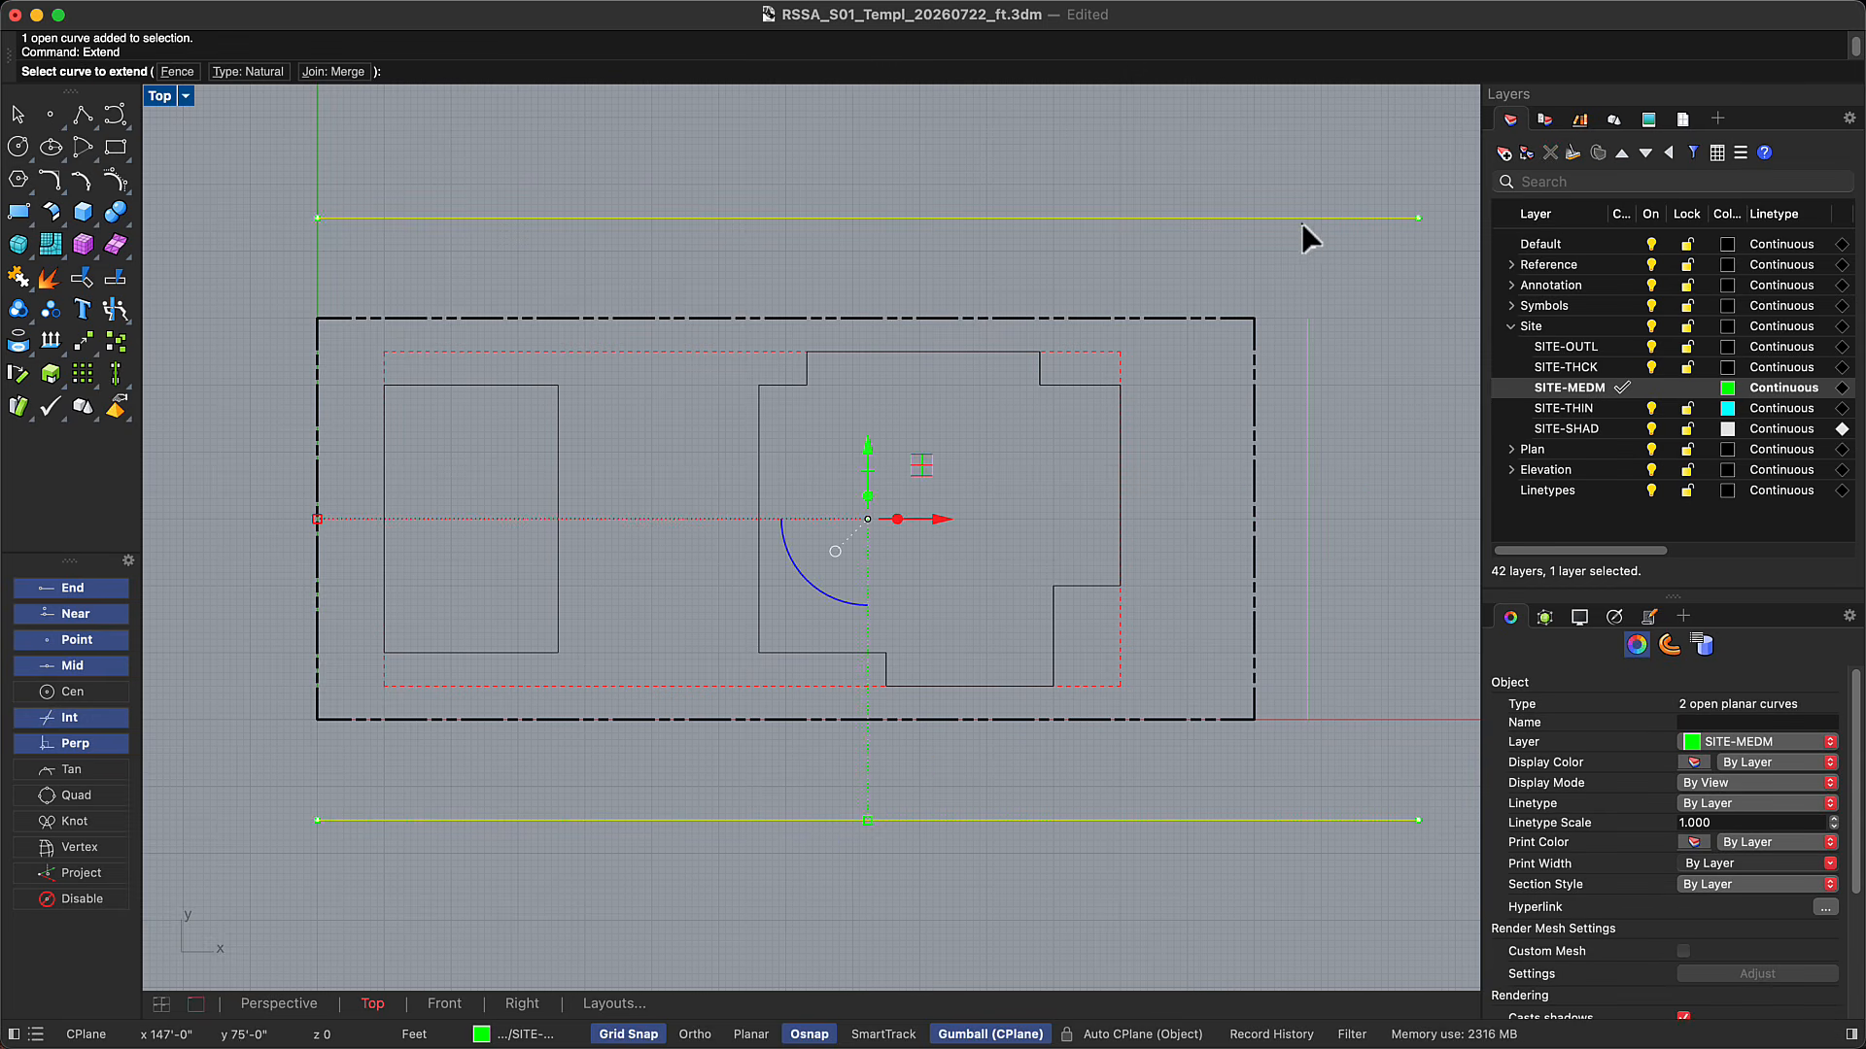
{"action": "left_click", "coordinate": [1310, 311]}
{"action": "left_click", "coordinate": [1309, 643]}
{"action": "key", "text": "Return"}
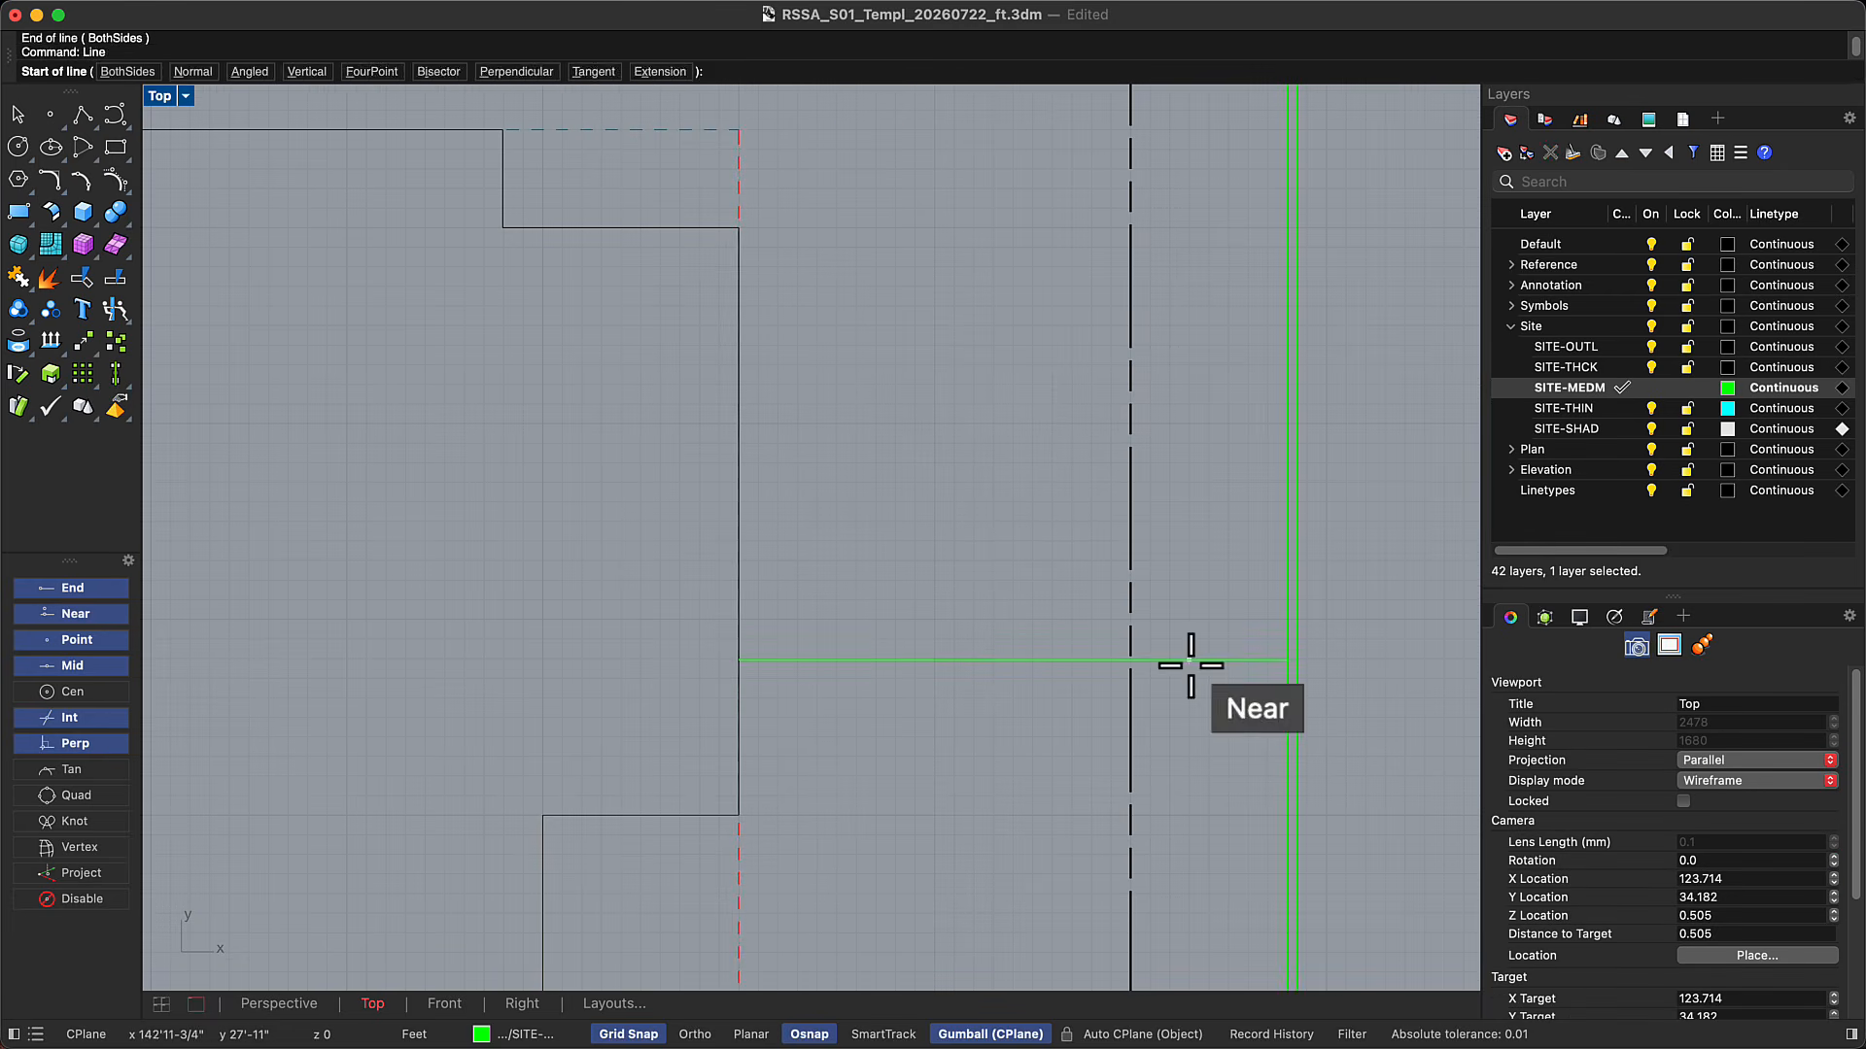
Draw the diagonal flare from the horizontal path edge to the vertical curb line, and mirror the path edge curves to form the other side
{"action": "left_click", "coordinate": [1199, 658]}
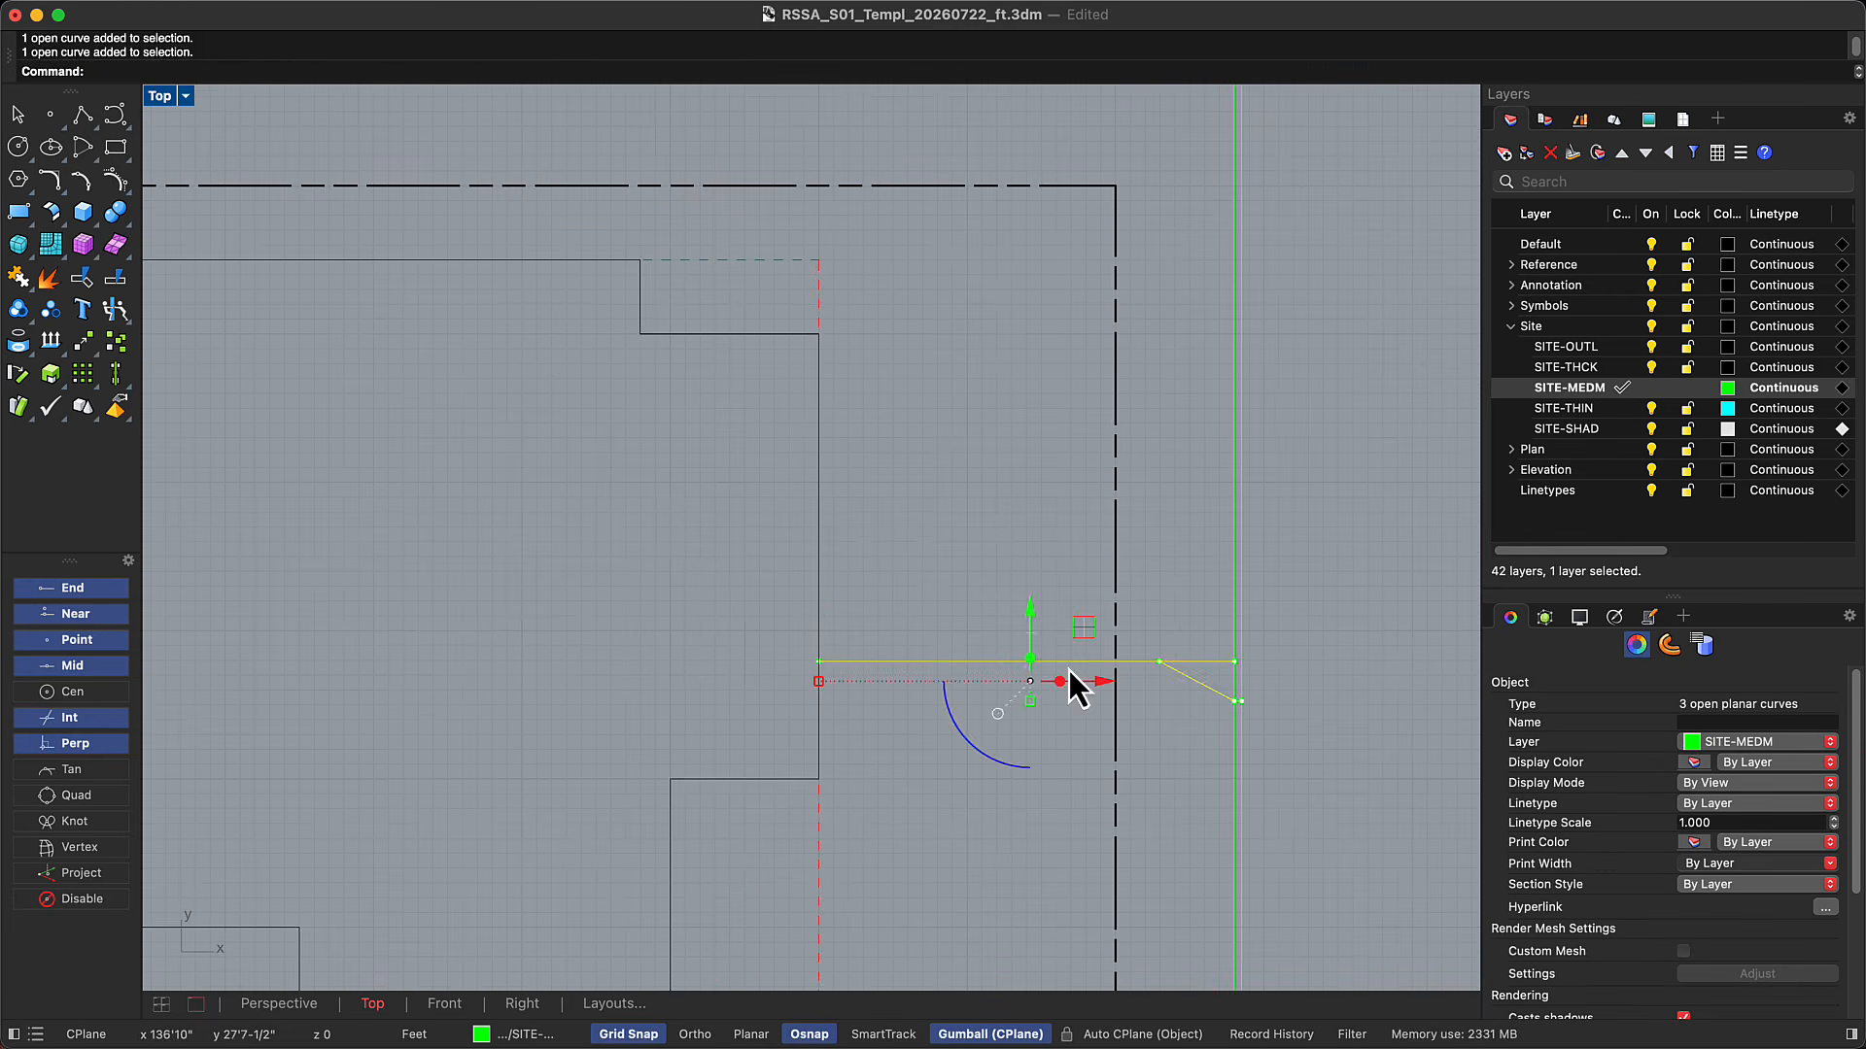
{"action": "left_click", "coordinate": [819, 662]}
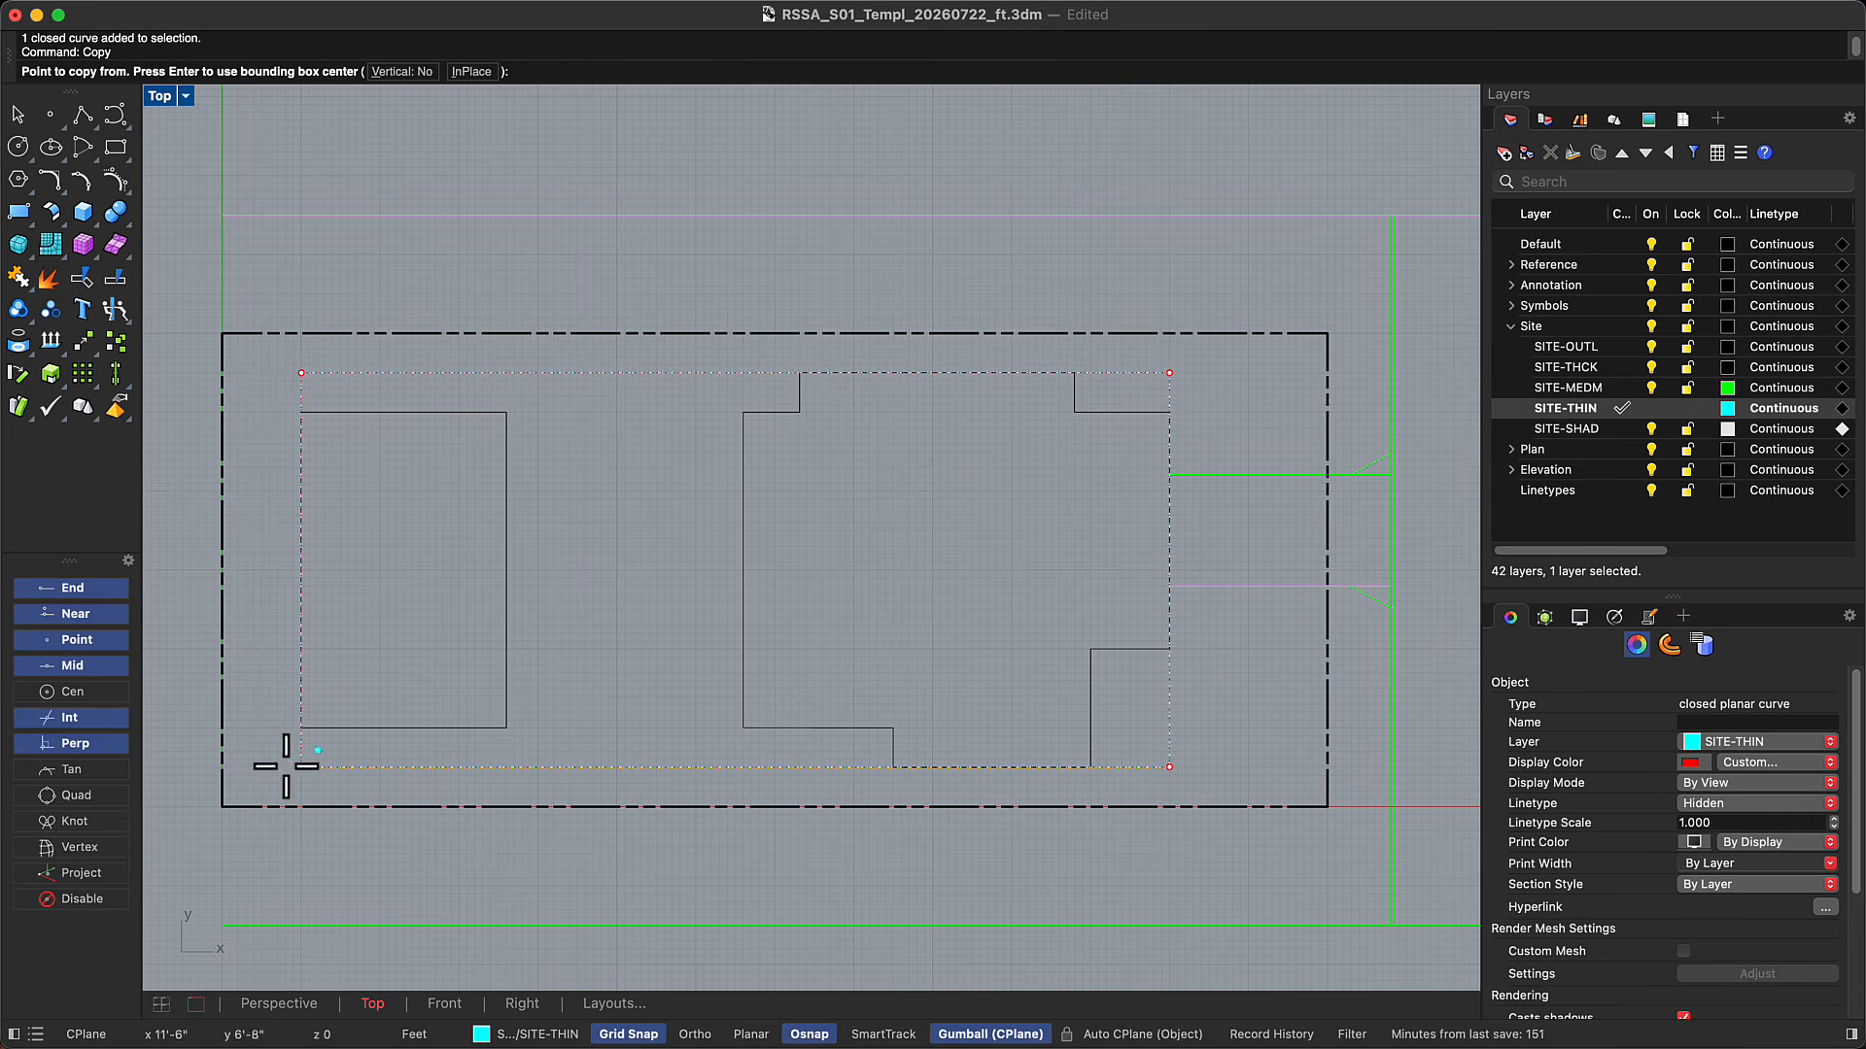
Copy the setback rectangle once above and once below the property, using the property's left corners as reference points
{"action": "left_click", "coordinate": [222, 806]}
{"action": "left_click", "coordinate": [222, 334]}
{"action": "key", "text": "Return"}
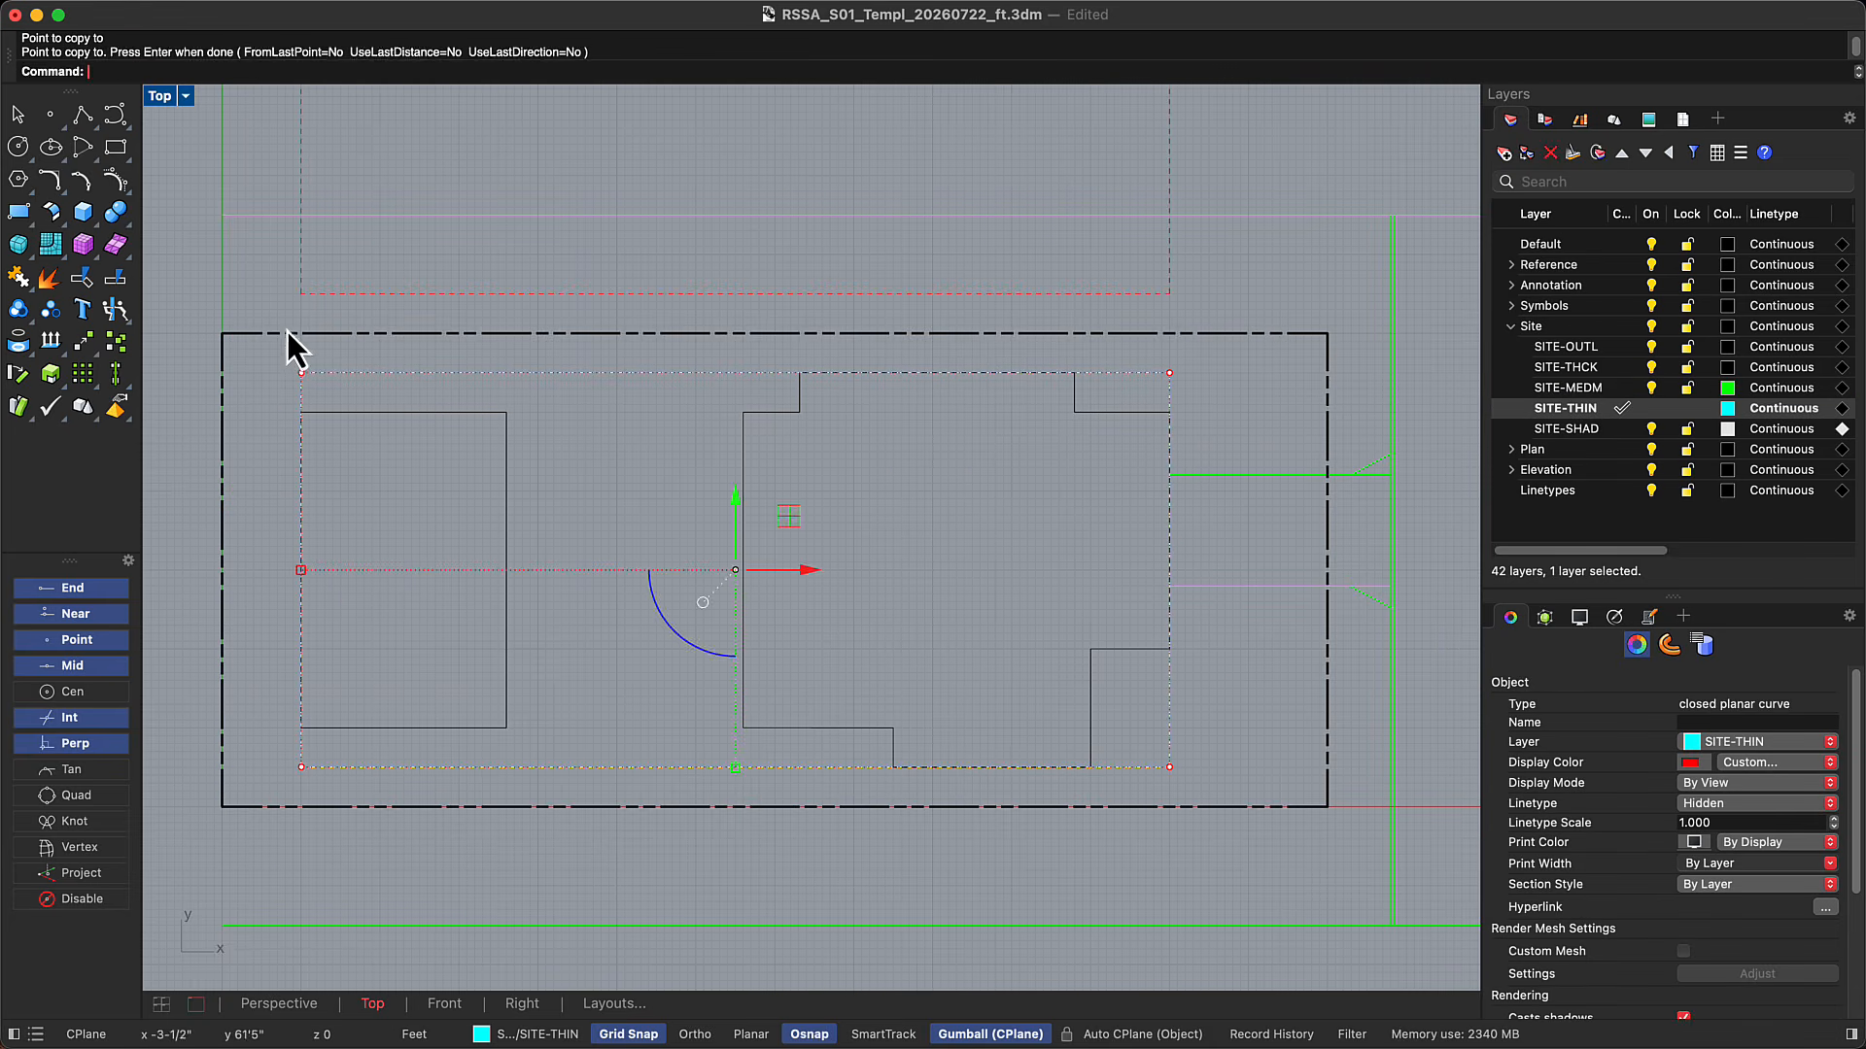
{"action": "key", "text": "Return"}
{"action": "left_click", "coordinate": [225, 334]}
{"action": "left_click", "coordinate": [225, 805]}
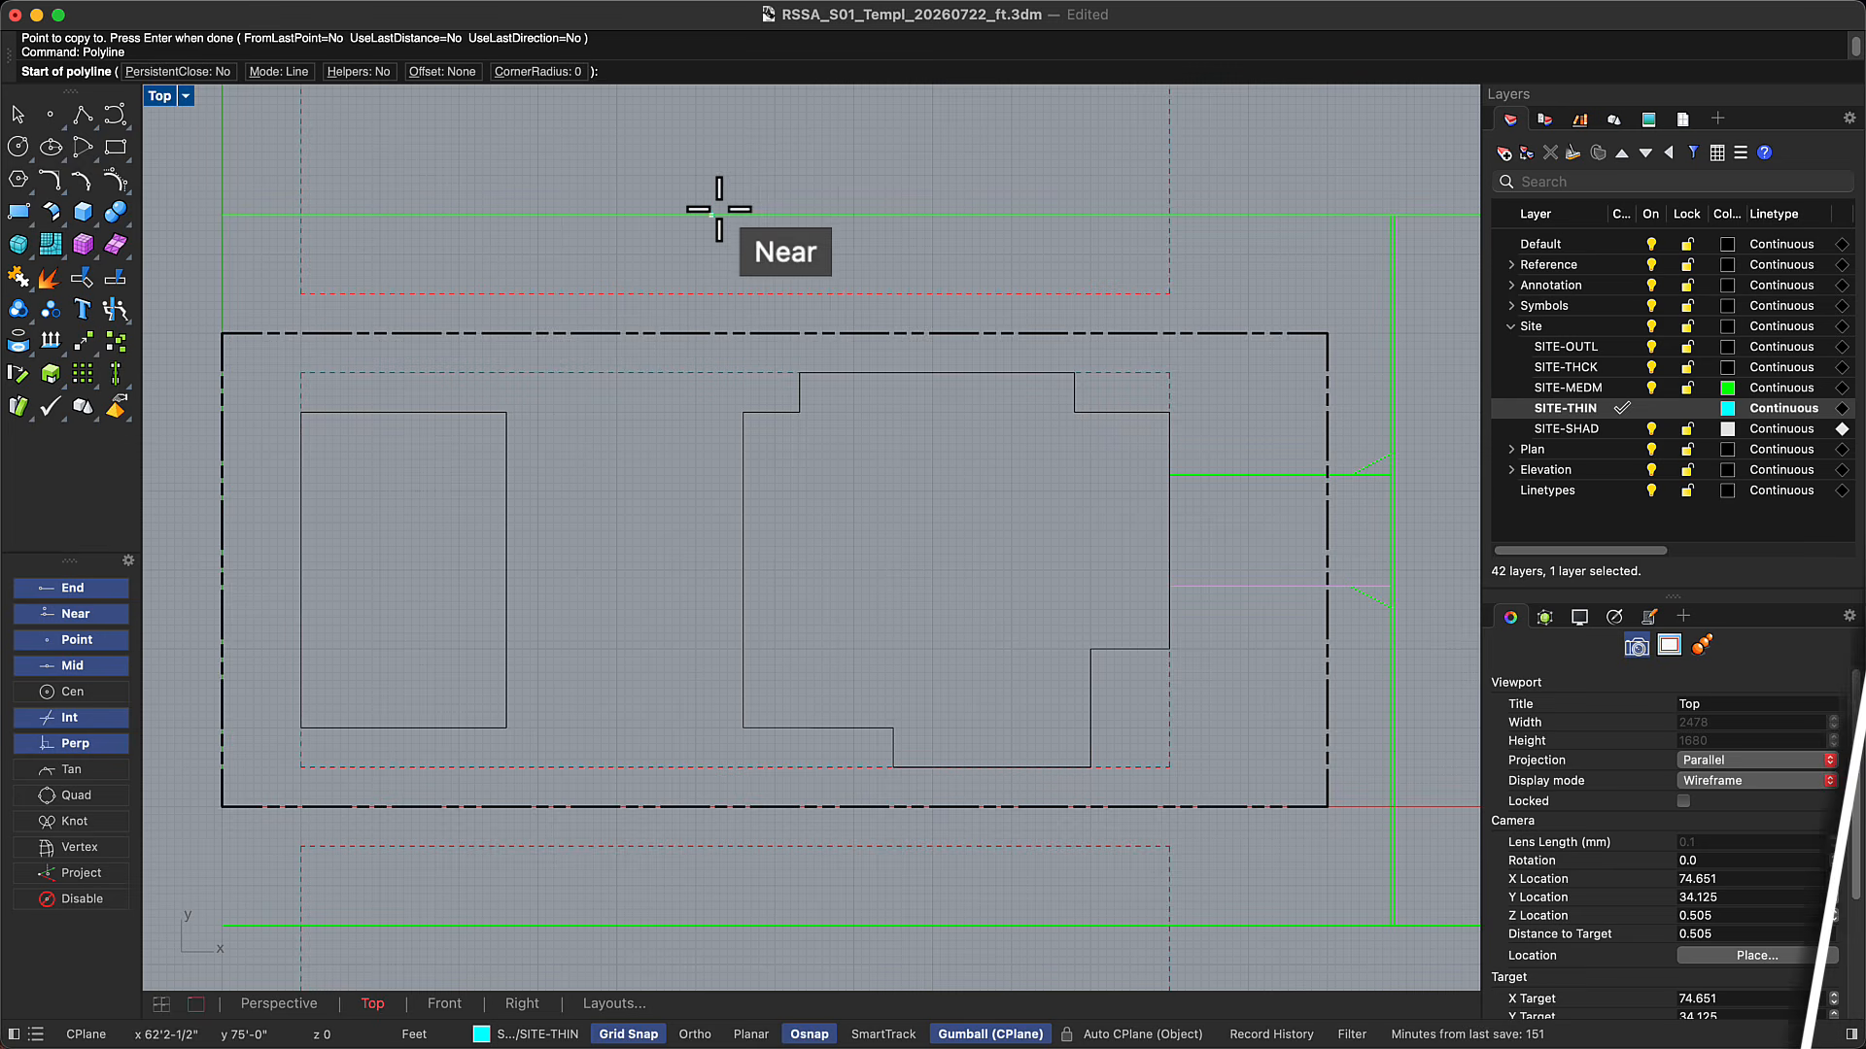
Draw the upper neighboring building's stepped polyline on SITE-THIN, from the upper horizontal line down along the copied setback and back up
{"action": "left_click", "coordinate": [749, 216]}
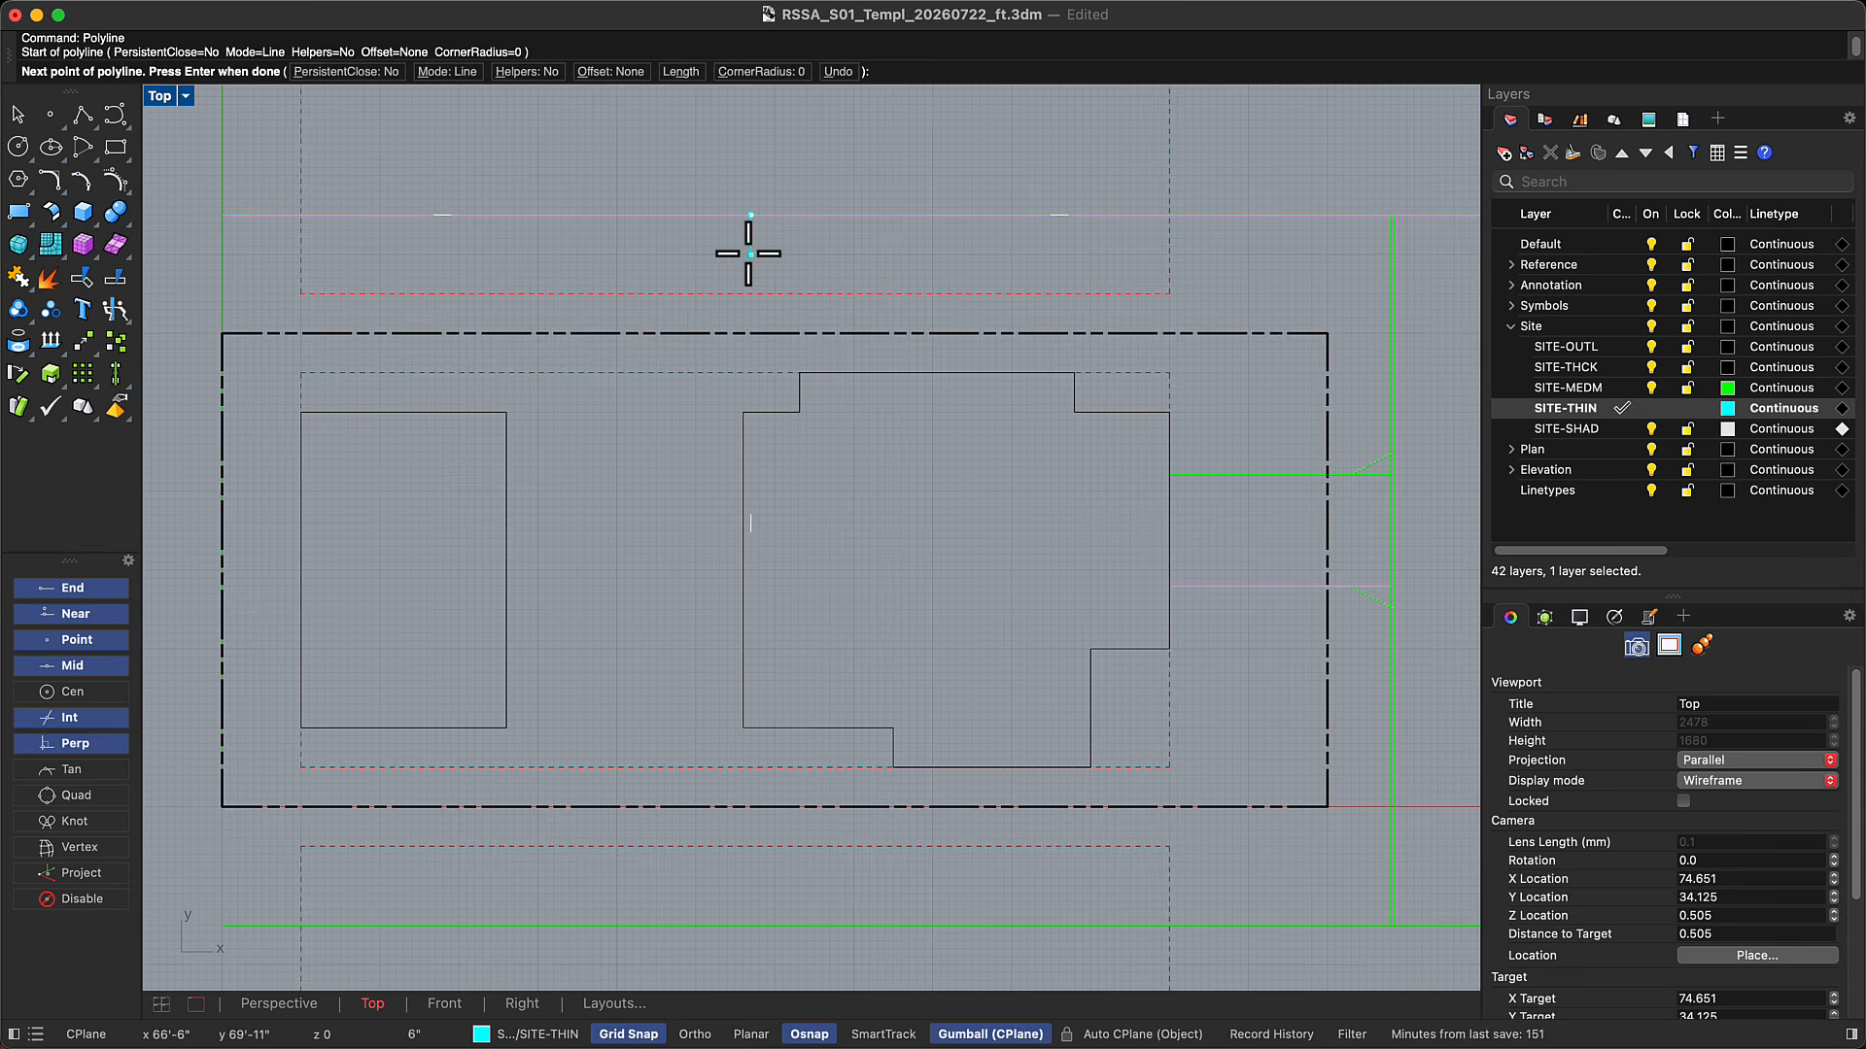
{"action": "left_click", "coordinate": [751, 254]}
{"action": "left_click", "coordinate": [841, 255]}
{"action": "left_click", "coordinate": [841, 293]}
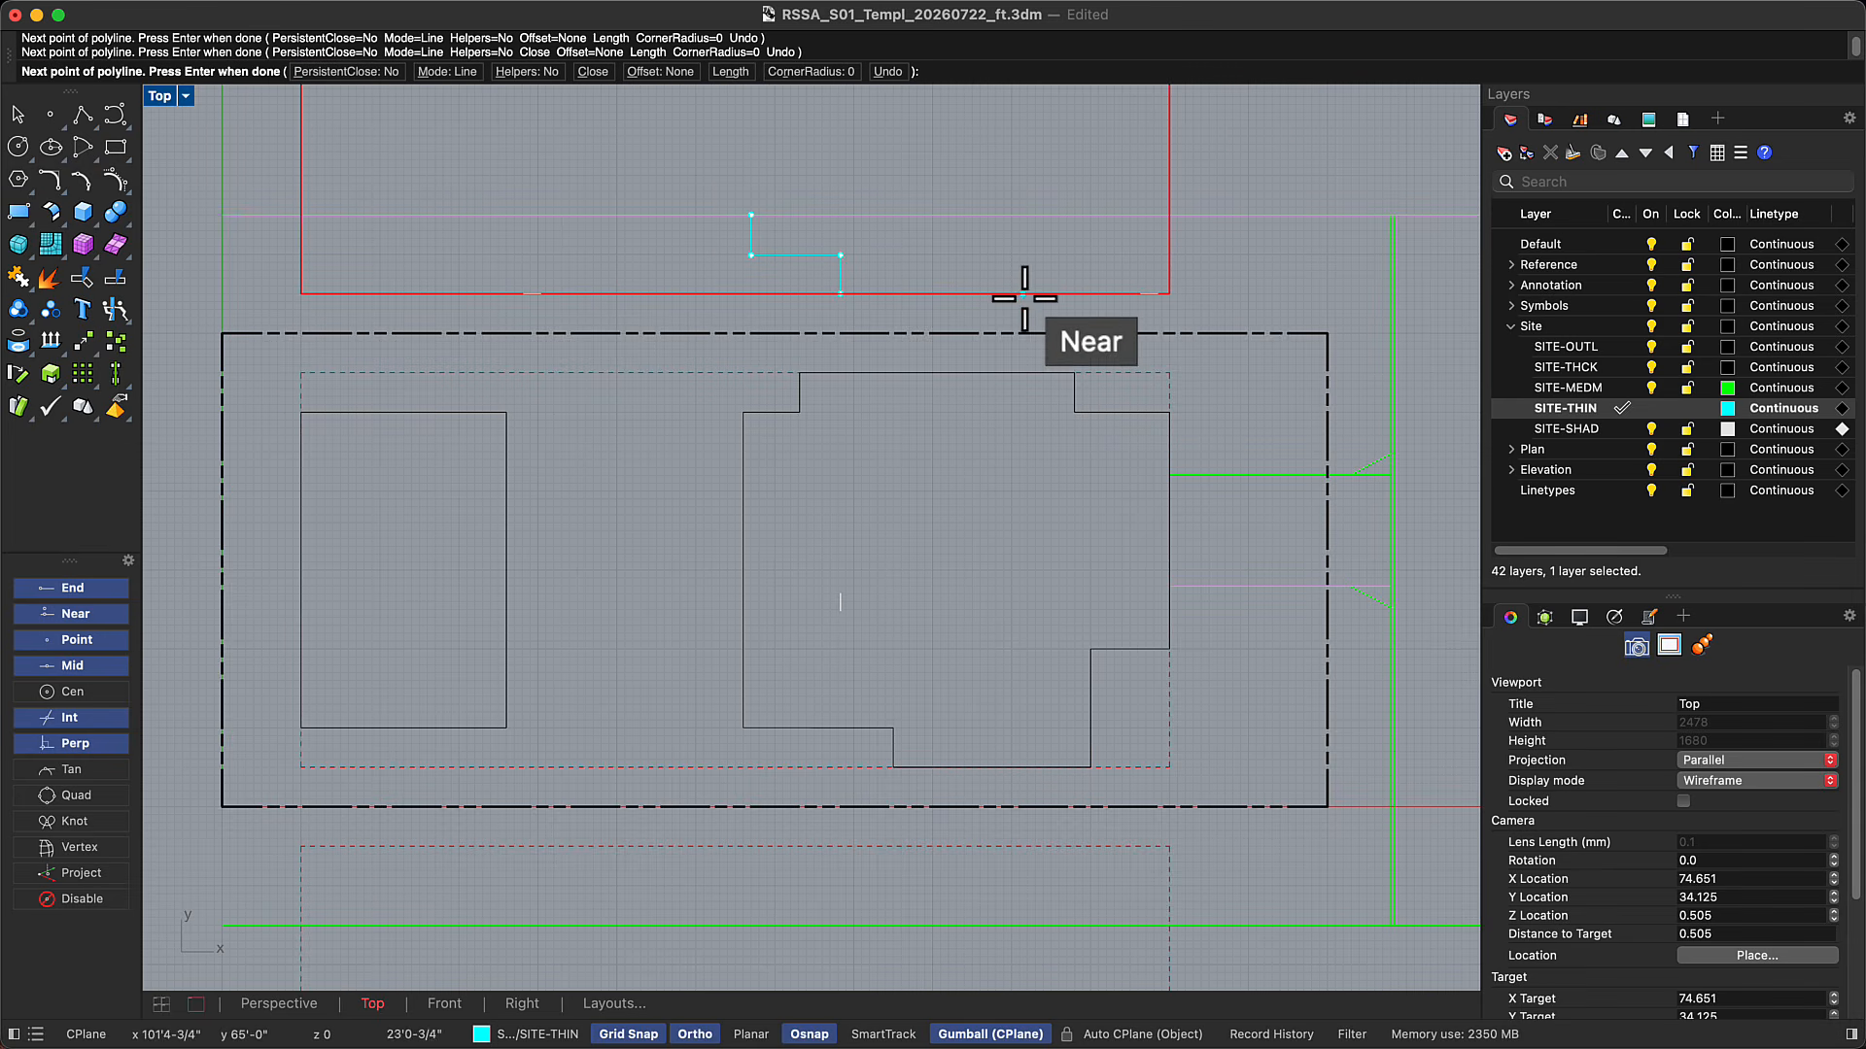
{"action": "left_click", "coordinate": [1093, 293]}
{"action": "left_click", "coordinate": [1093, 258]}
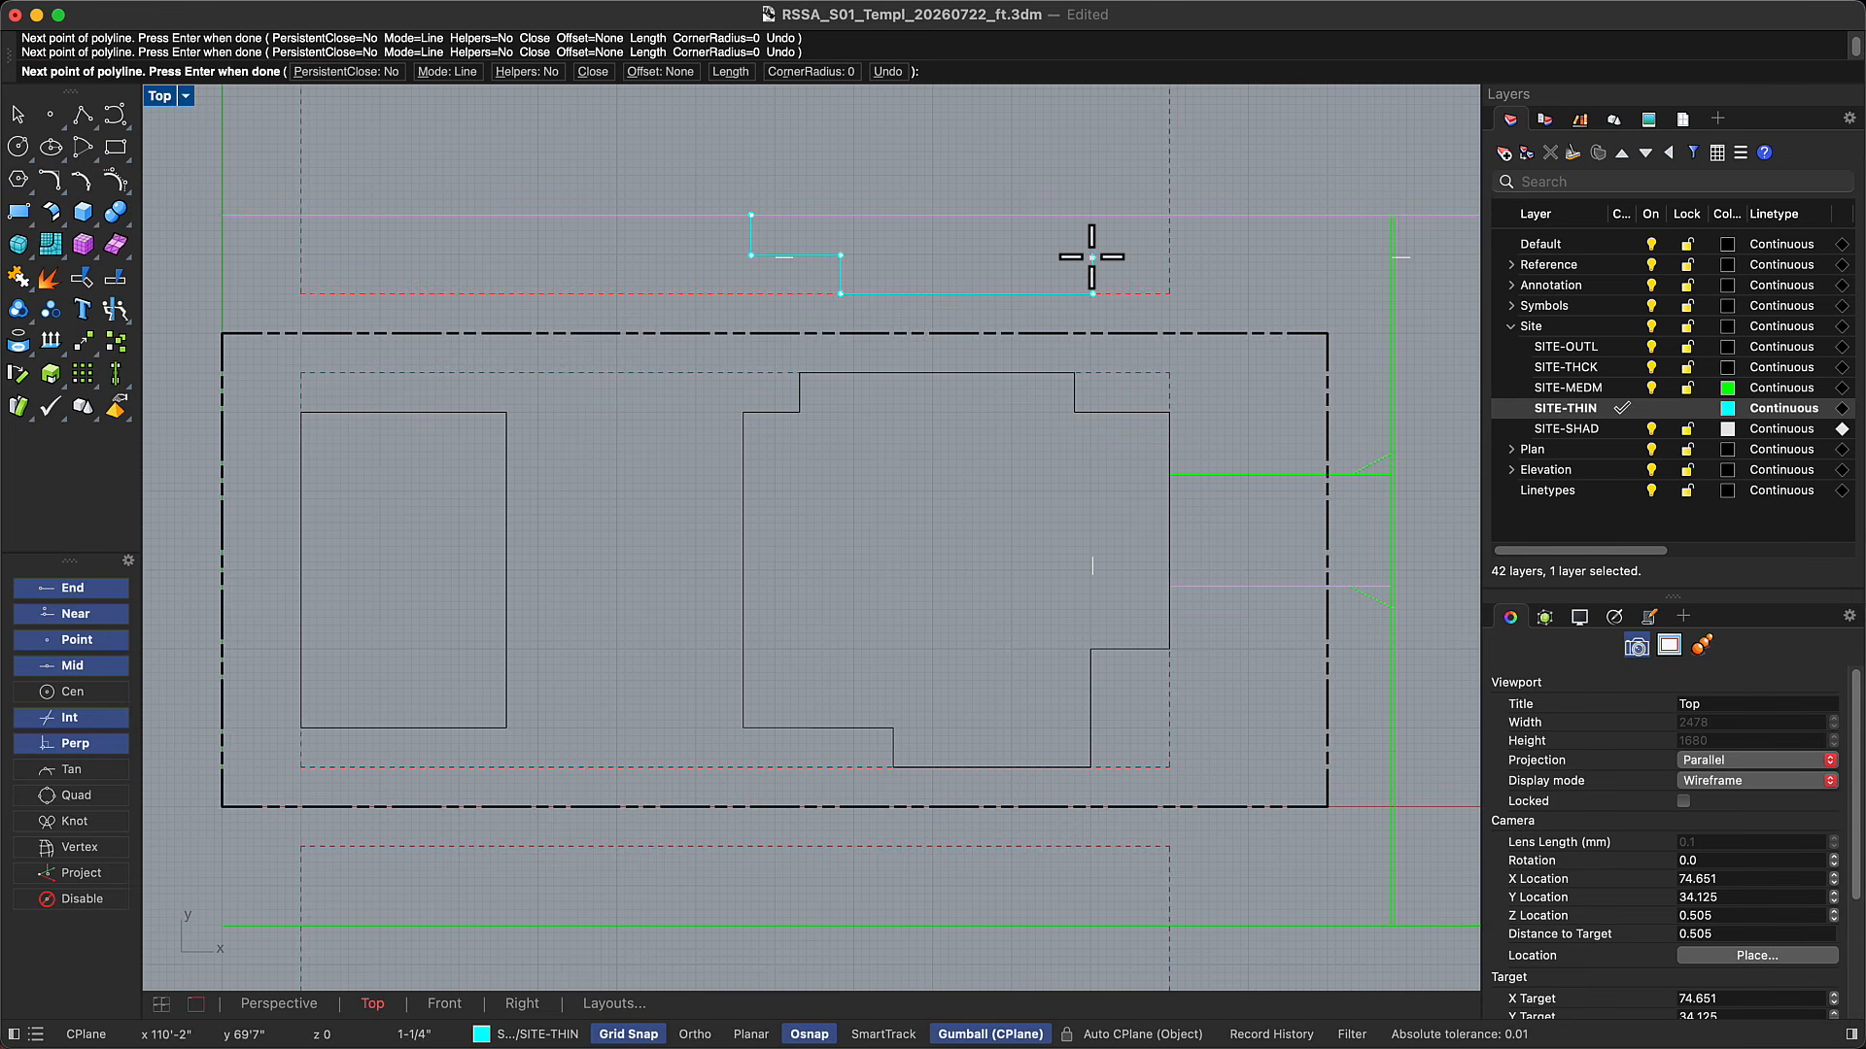
{"action": "left_click", "coordinate": [1173, 218]}
{"action": "key", "text": "Return"}
Draw the lower neighboring building's stepped polyline, from the lower horizontal line up along the copied setback and back down
{"action": "key", "text": "Return"}
{"action": "left_click", "coordinate": [1168, 925]}
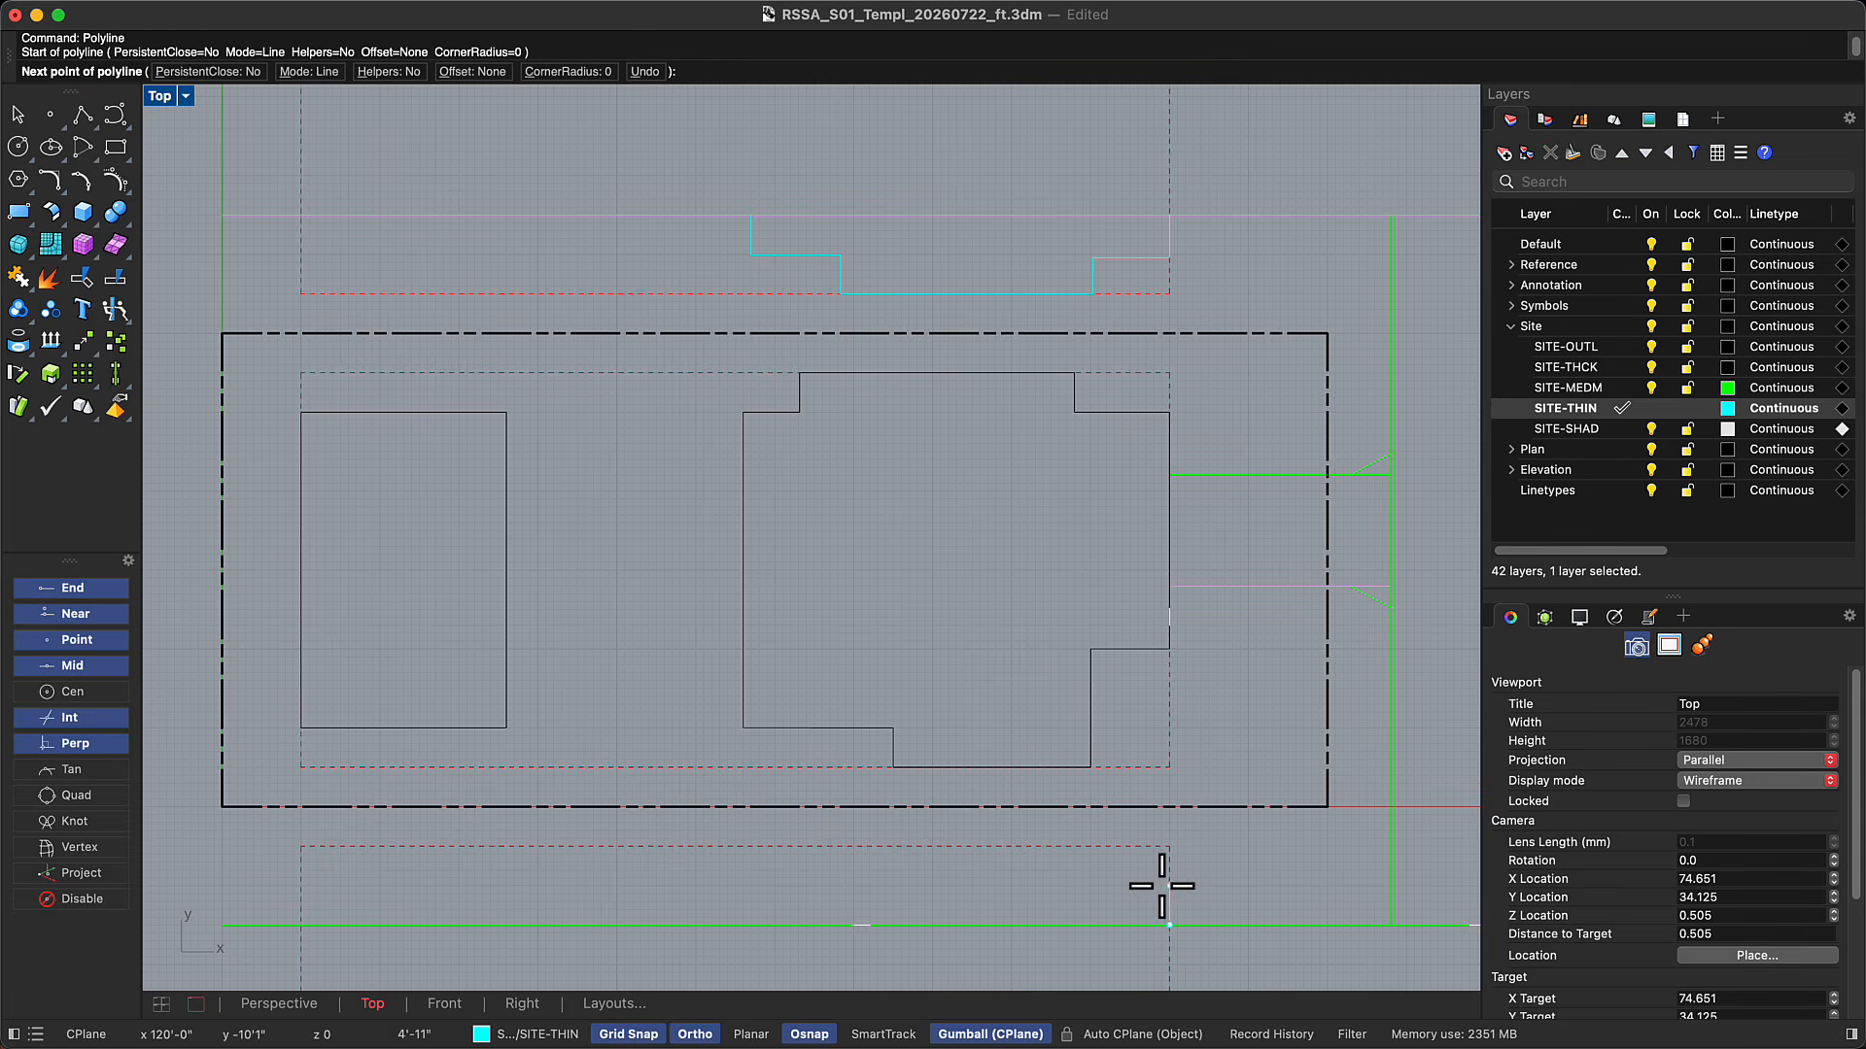
{"action": "left_click", "coordinate": [1162, 885]}
{"action": "left_click", "coordinate": [1071, 886]}
{"action": "left_click", "coordinate": [1071, 847]}
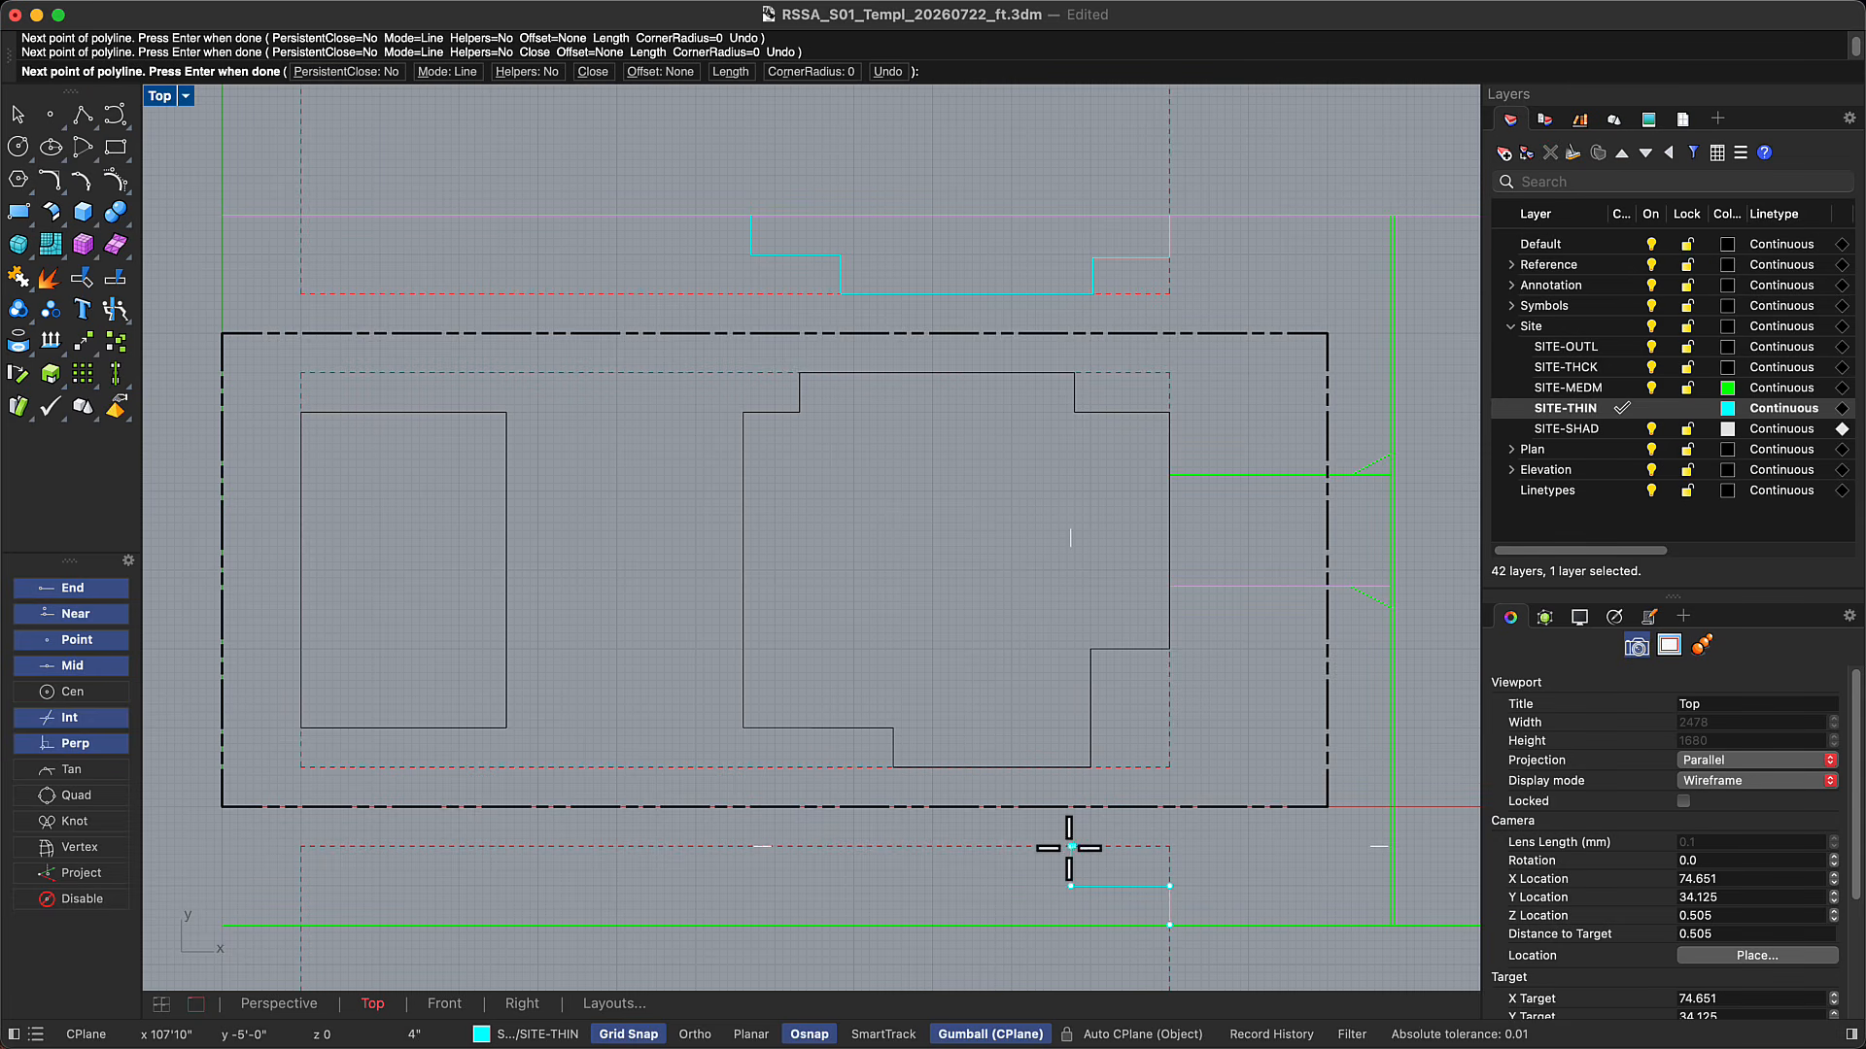
{"action": "left_click", "coordinate": [757, 845]}
{"action": "left_click", "coordinate": [755, 925]}
{"action": "key", "text": "Return"}
Draw a wavy freeform curve on SITE-THIN from the upper horizontal line down into the upper neighboring lot and back up
{"action": "type", "text": "Curve"}
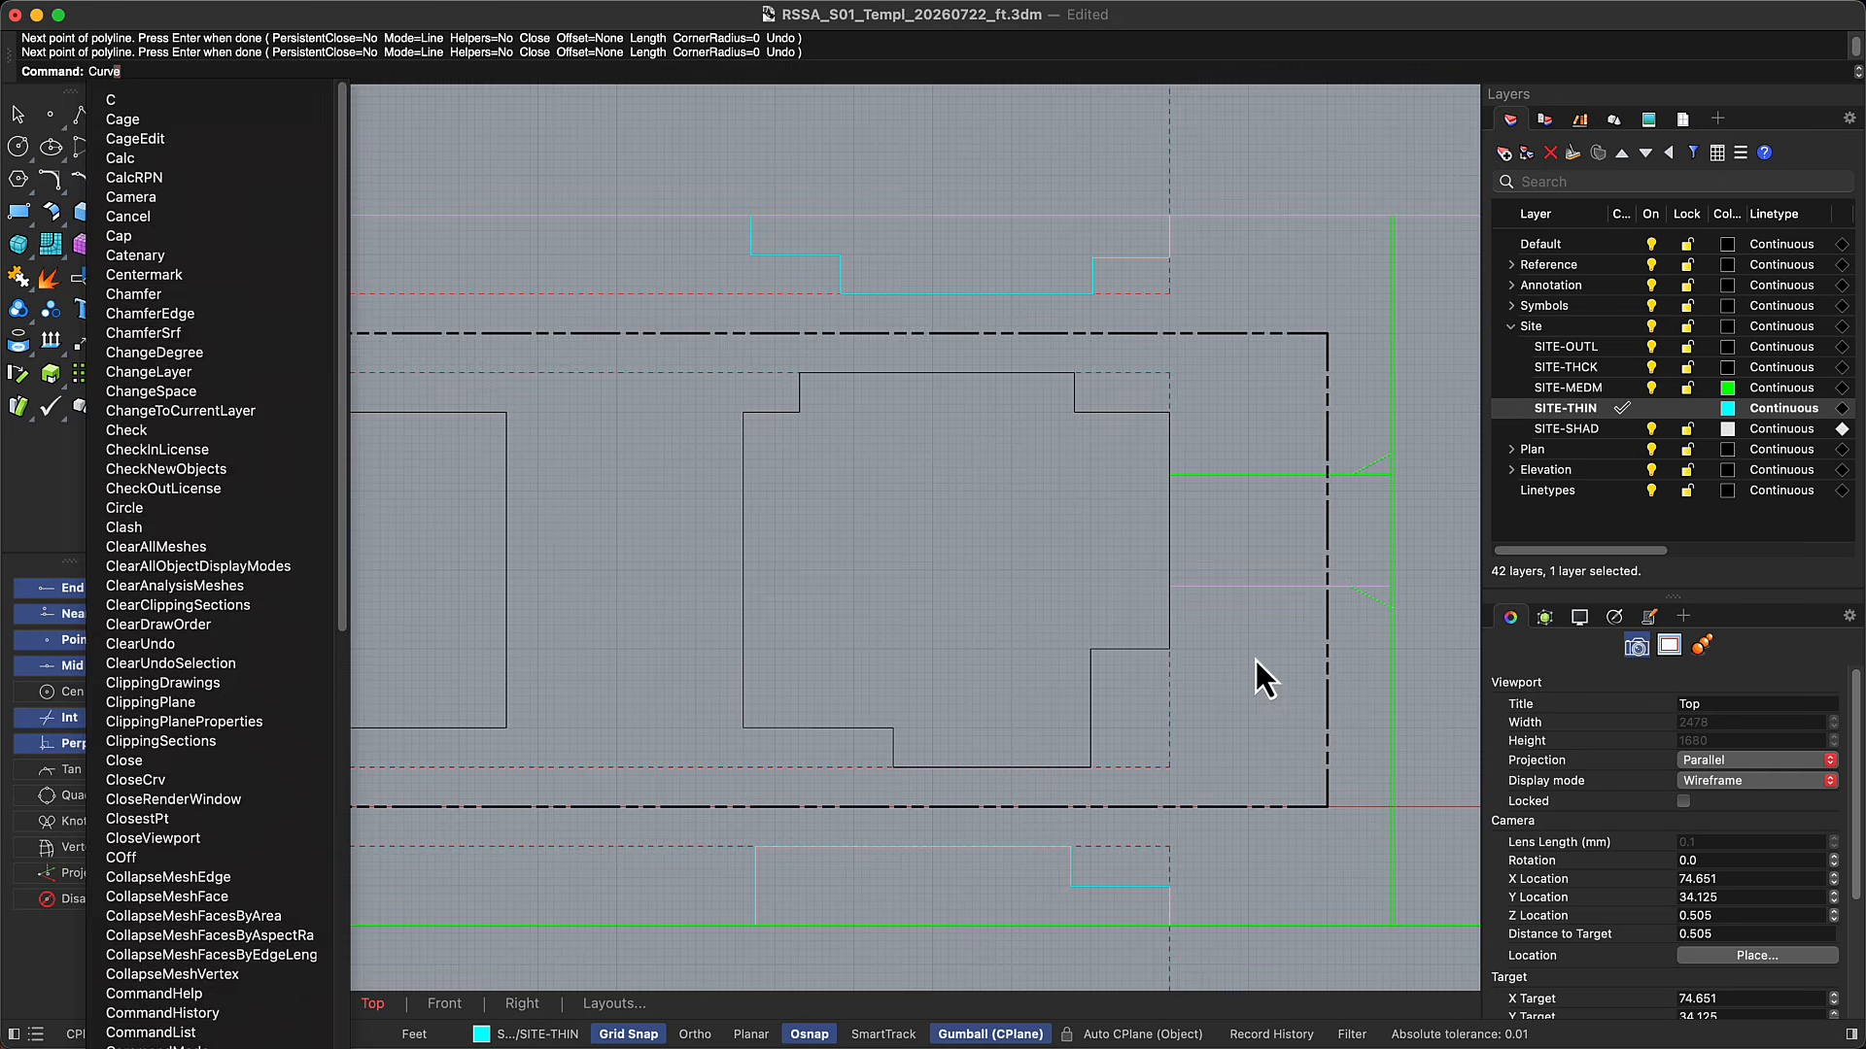
{"action": "key", "text": "Return"}
{"action": "left_click", "coordinate": [357, 199]}
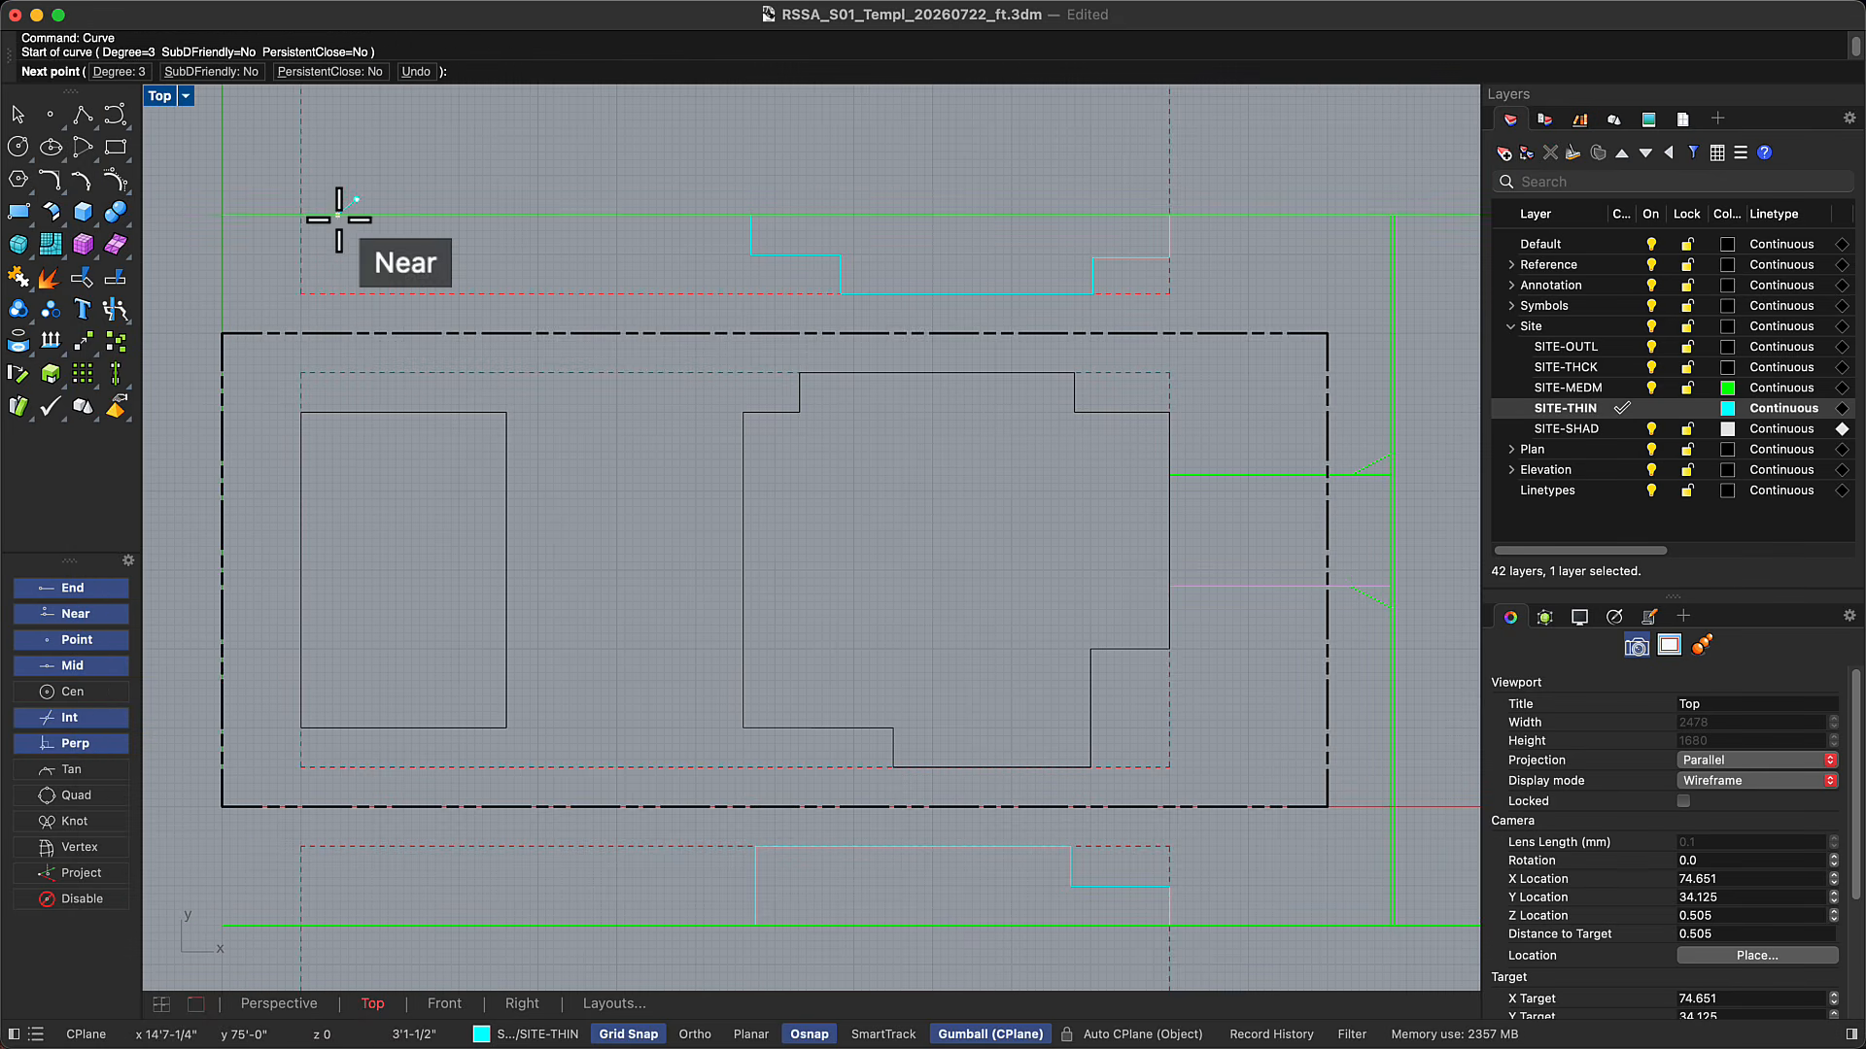
{"action": "left_click", "coordinate": [337, 232]}
{"action": "left_click", "coordinate": [355, 276]}
{"action": "left_click", "coordinate": [416, 278]}
{"action": "left_click", "coordinate": [457, 263]}
{"action": "left_click", "coordinate": [521, 266]}
{"action": "left_click", "coordinate": [555, 276]}
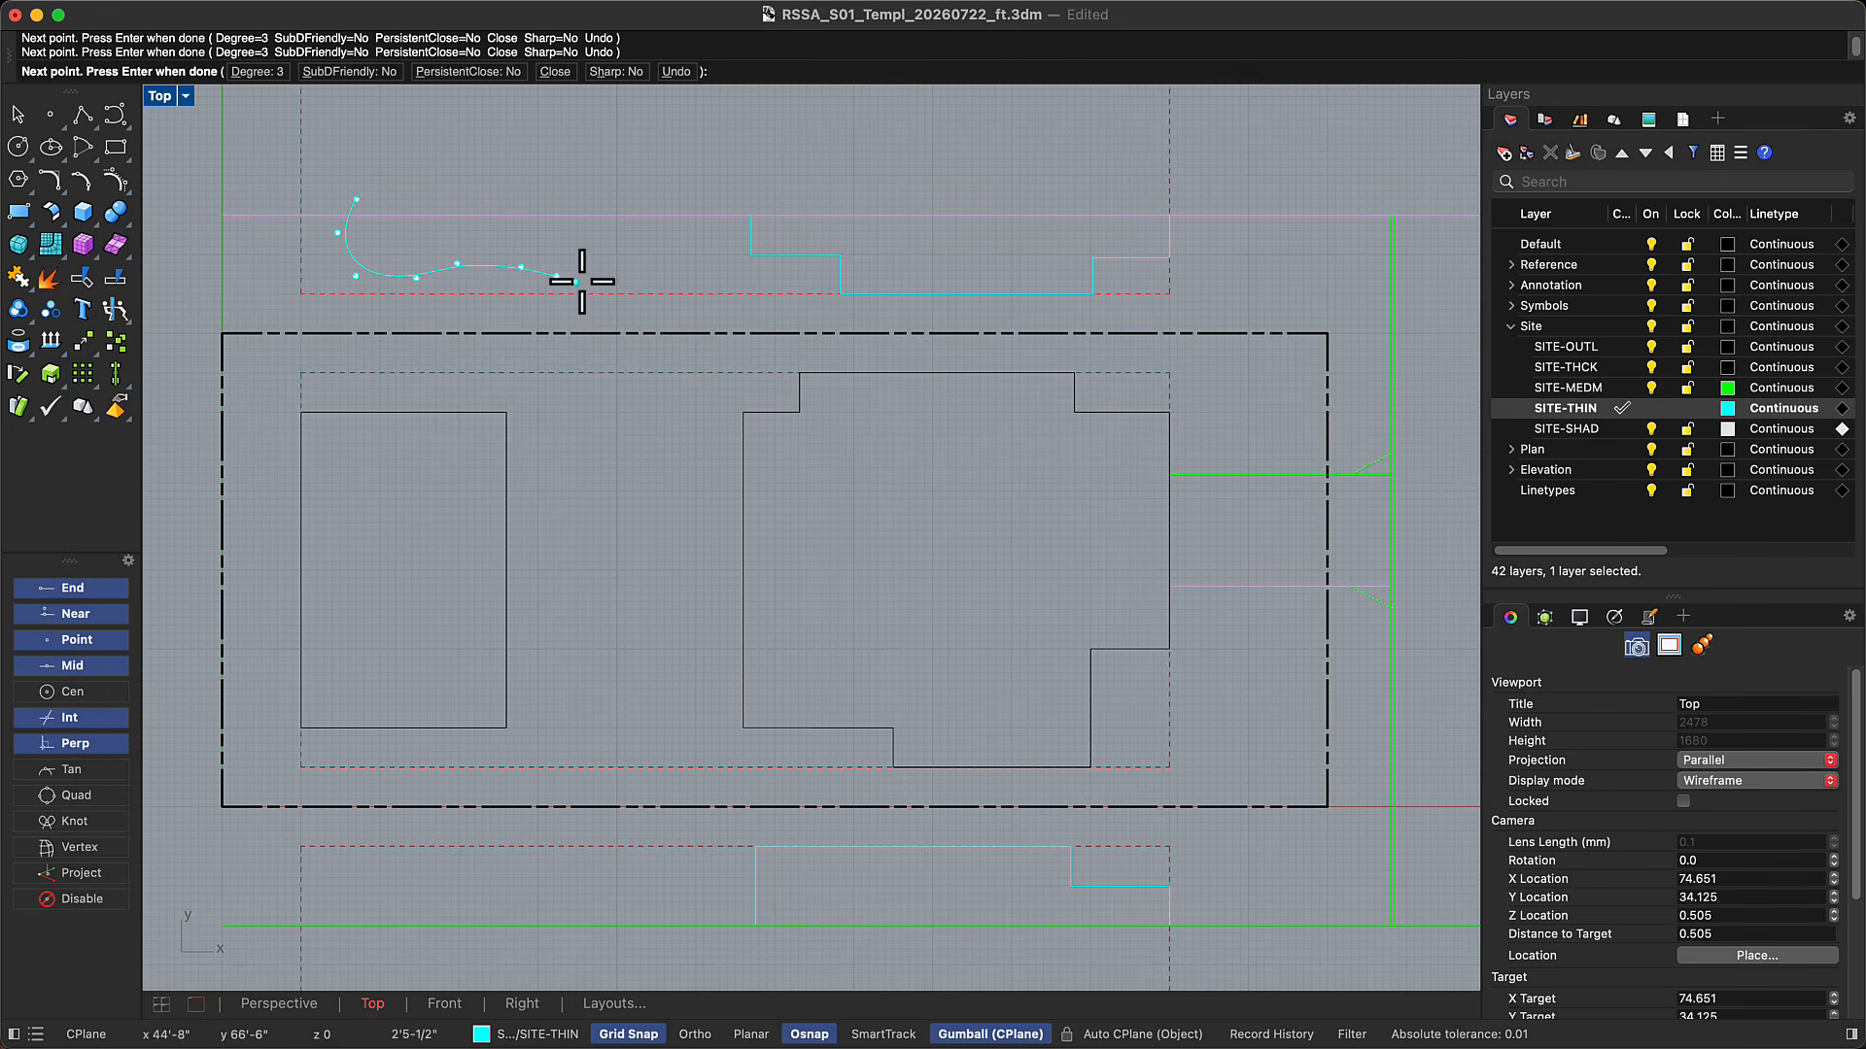
{"action": "left_click", "coordinate": [658, 210]}
{"action": "key", "text": "Return"}
Draw a 4' by 4' rectangle rising from the lower horizontal line, just inside the lower copied setback's vertical edge
{"action": "scroll", "coordinate": [328, 948], "scroll_direction": "up", "scroll_amount": 2}
{"action": "scroll", "coordinate": [328, 949], "scroll_direction": "up", "scroll_amount": 5}
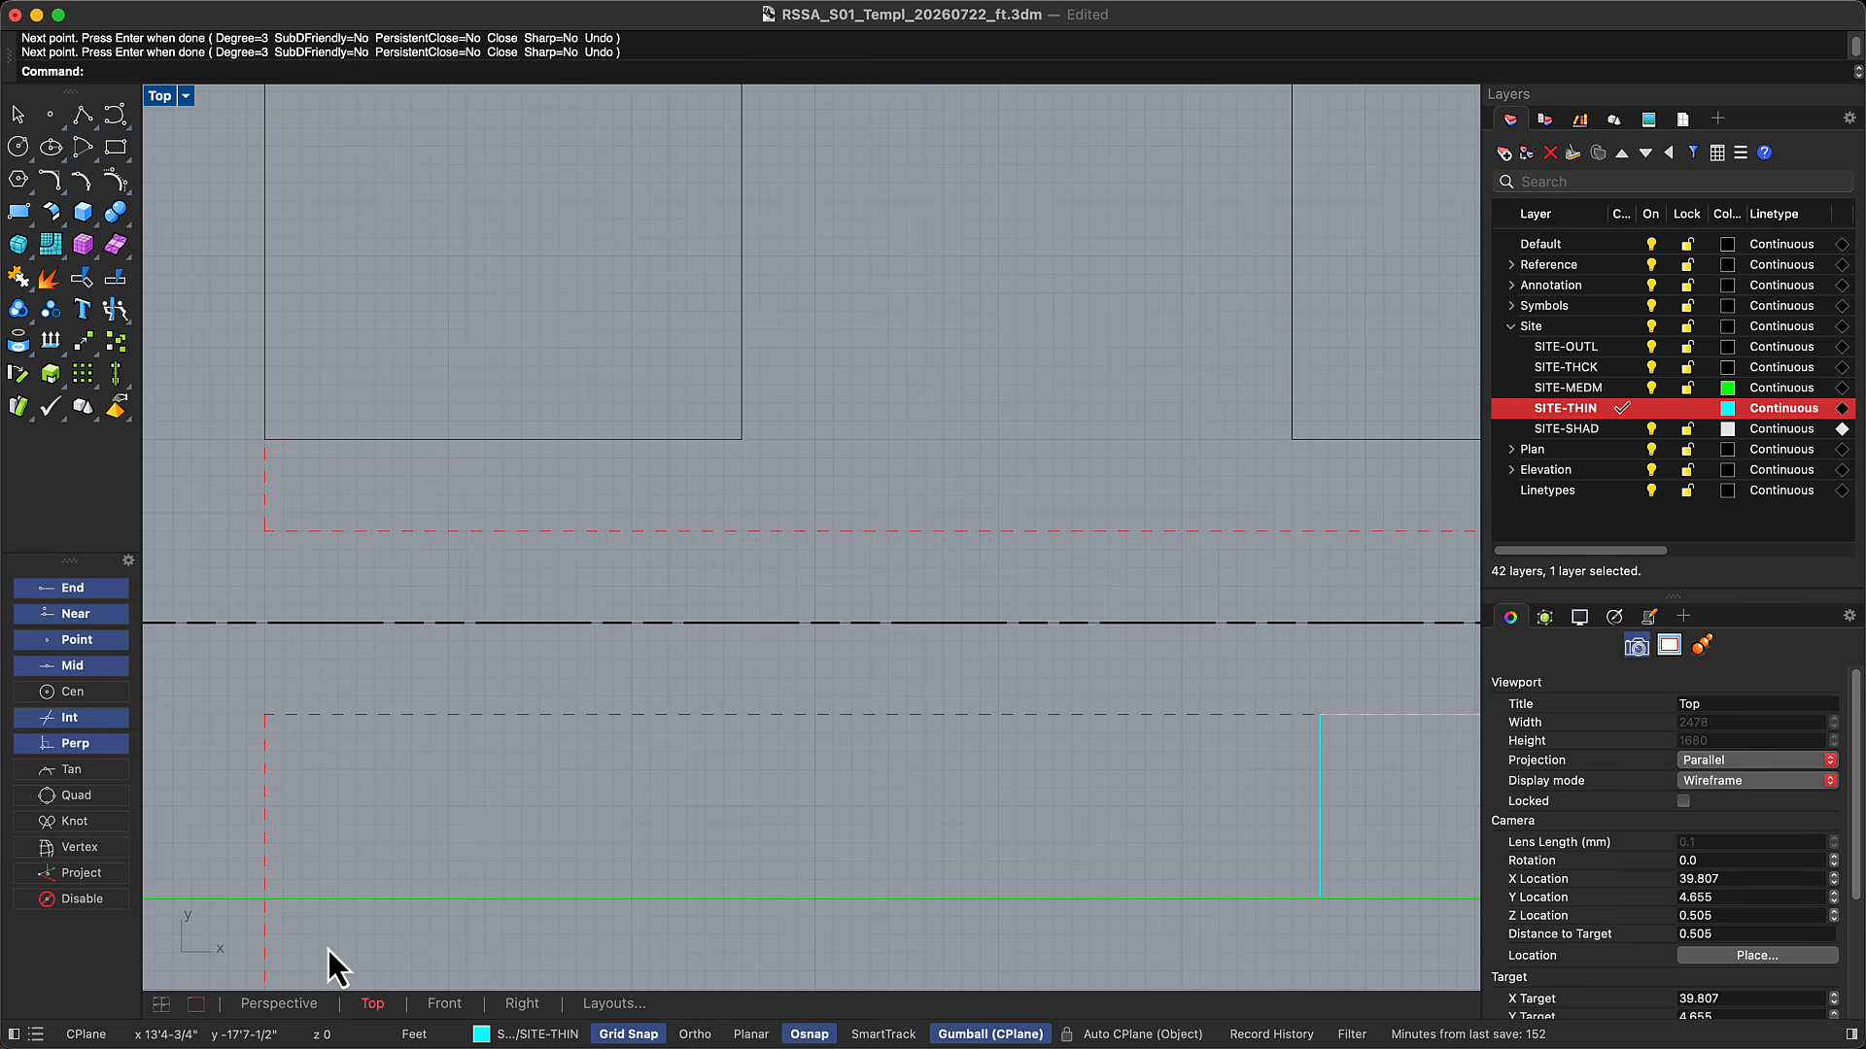
{"action": "type", "text": "rectangle"}
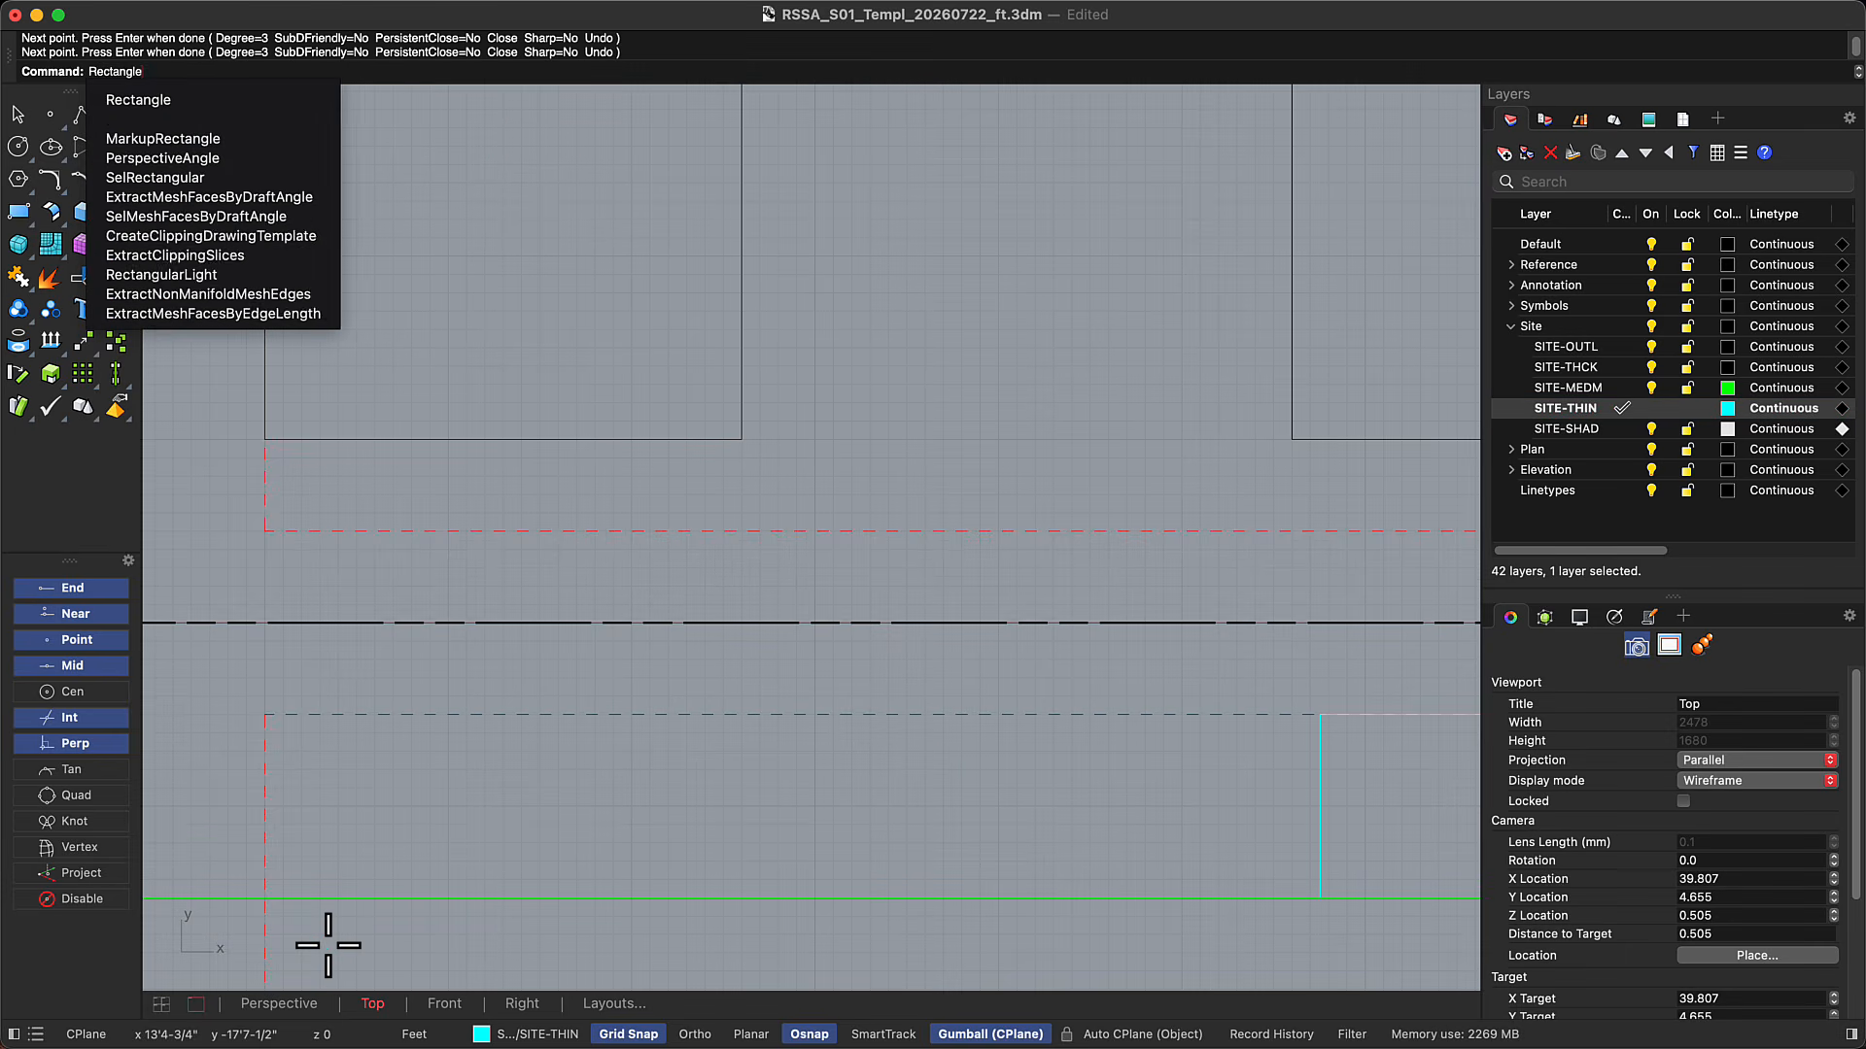
{"action": "key", "text": "Return"}
{"action": "left_click", "coordinate": [412, 901]}
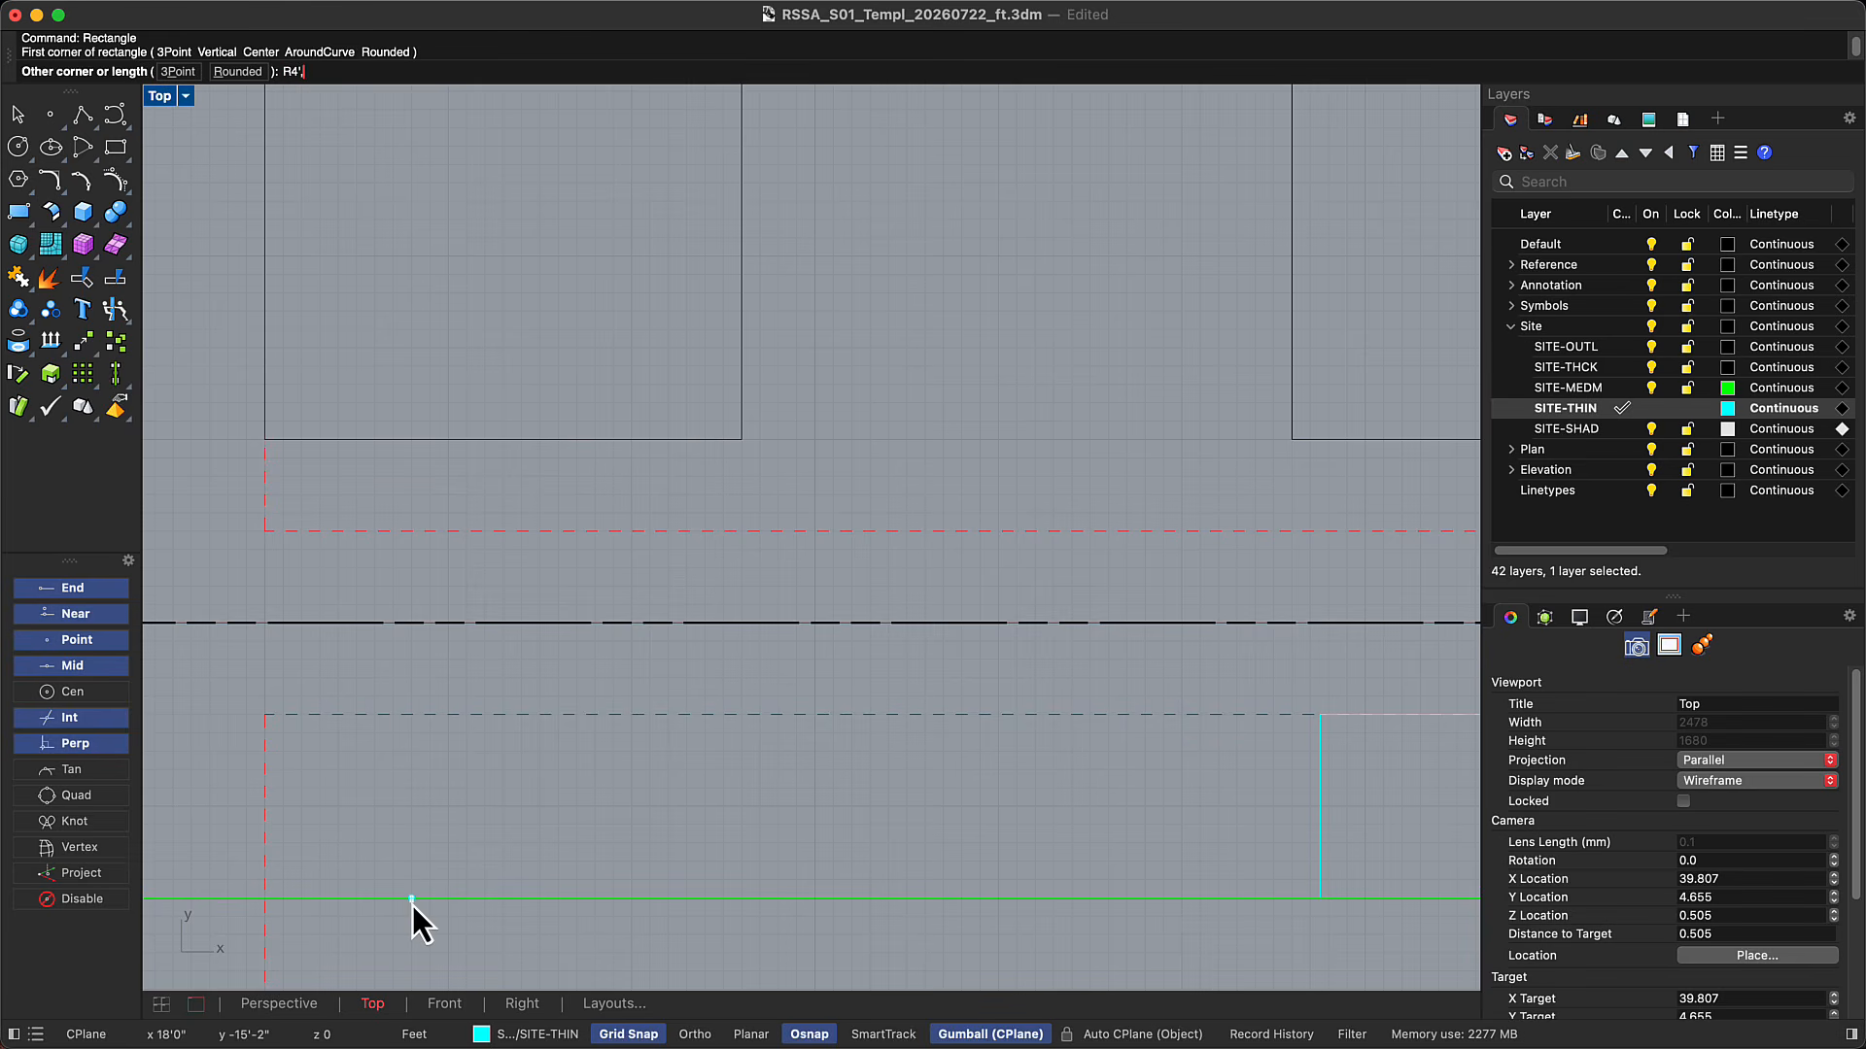
{"action": "type", "text": "R4',4'"}
{"action": "key", "text": "Return"}
Array the square 7 by 2 with 6' spacing in both directions, and delete the two horizontal guide lines above and below the property
{"action": "type", "text": "array"}
{"action": "key", "text": "Return"}
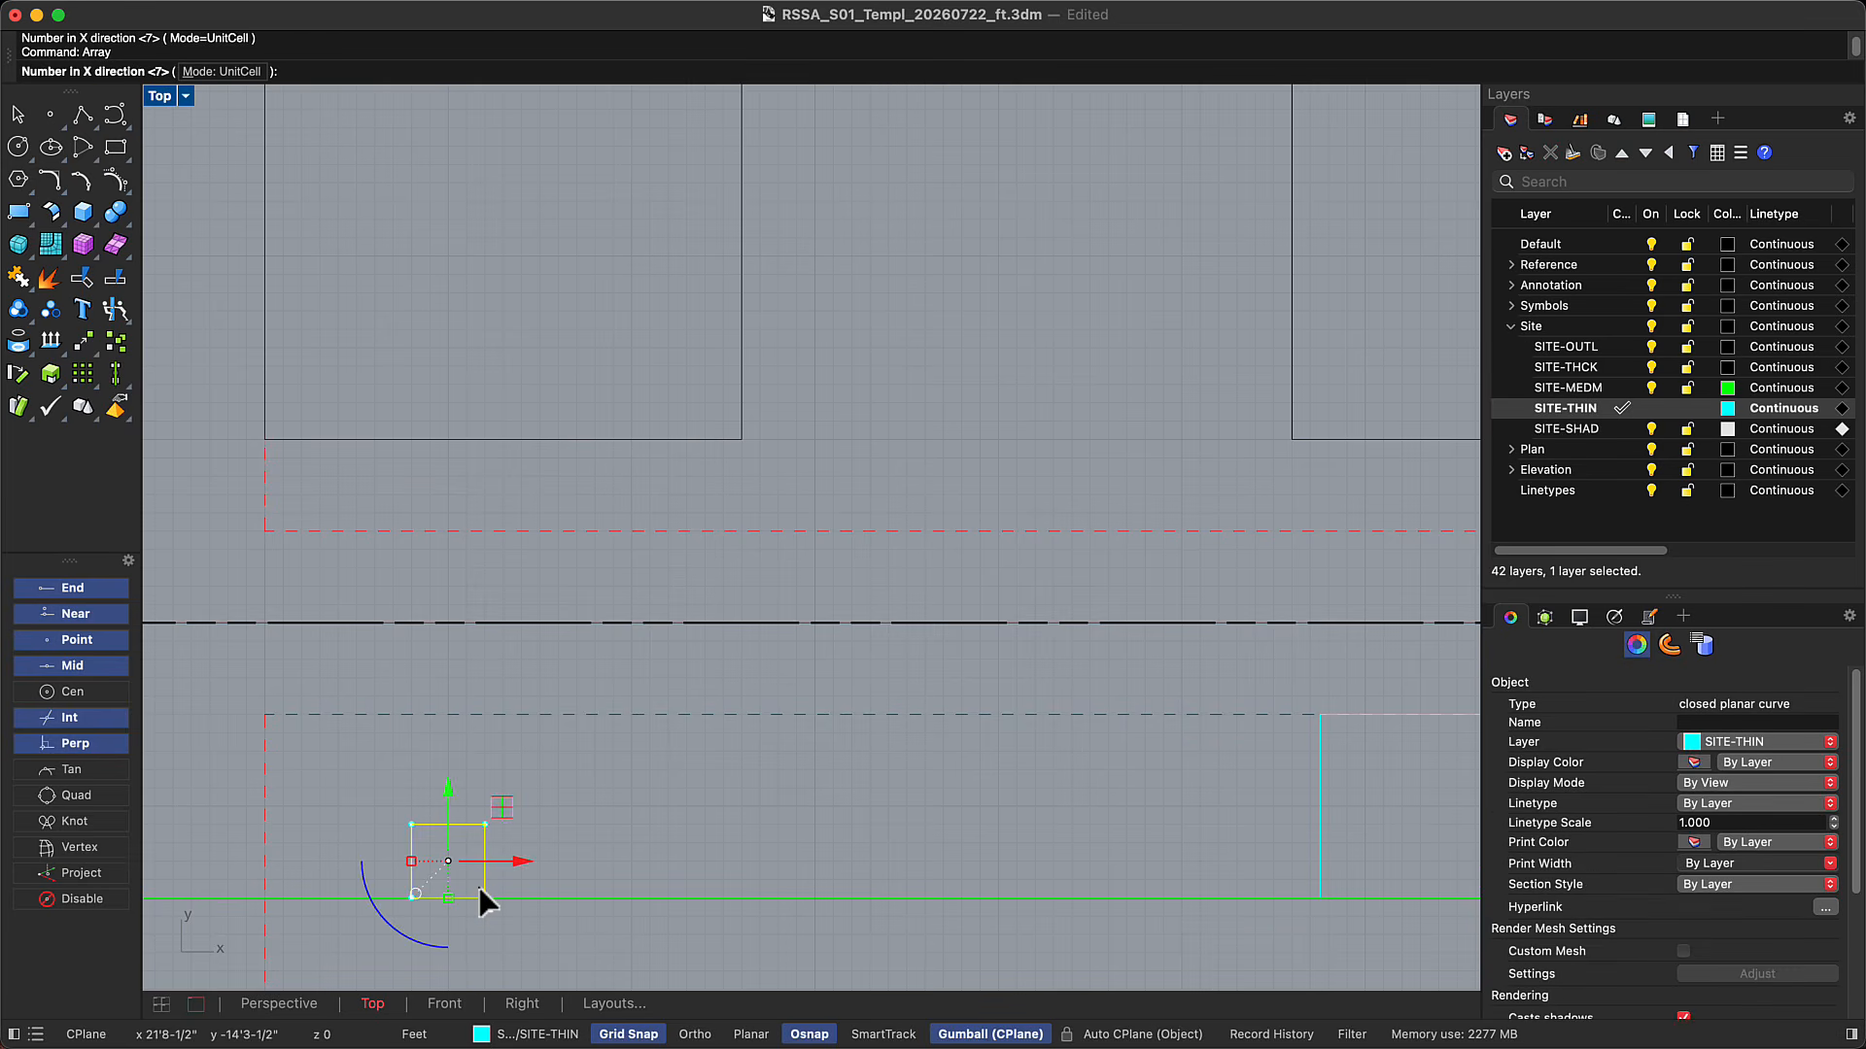
{"action": "key", "text": "Return"}
{"action": "type", "text": "2"}
{"action": "key", "text": "Return"}
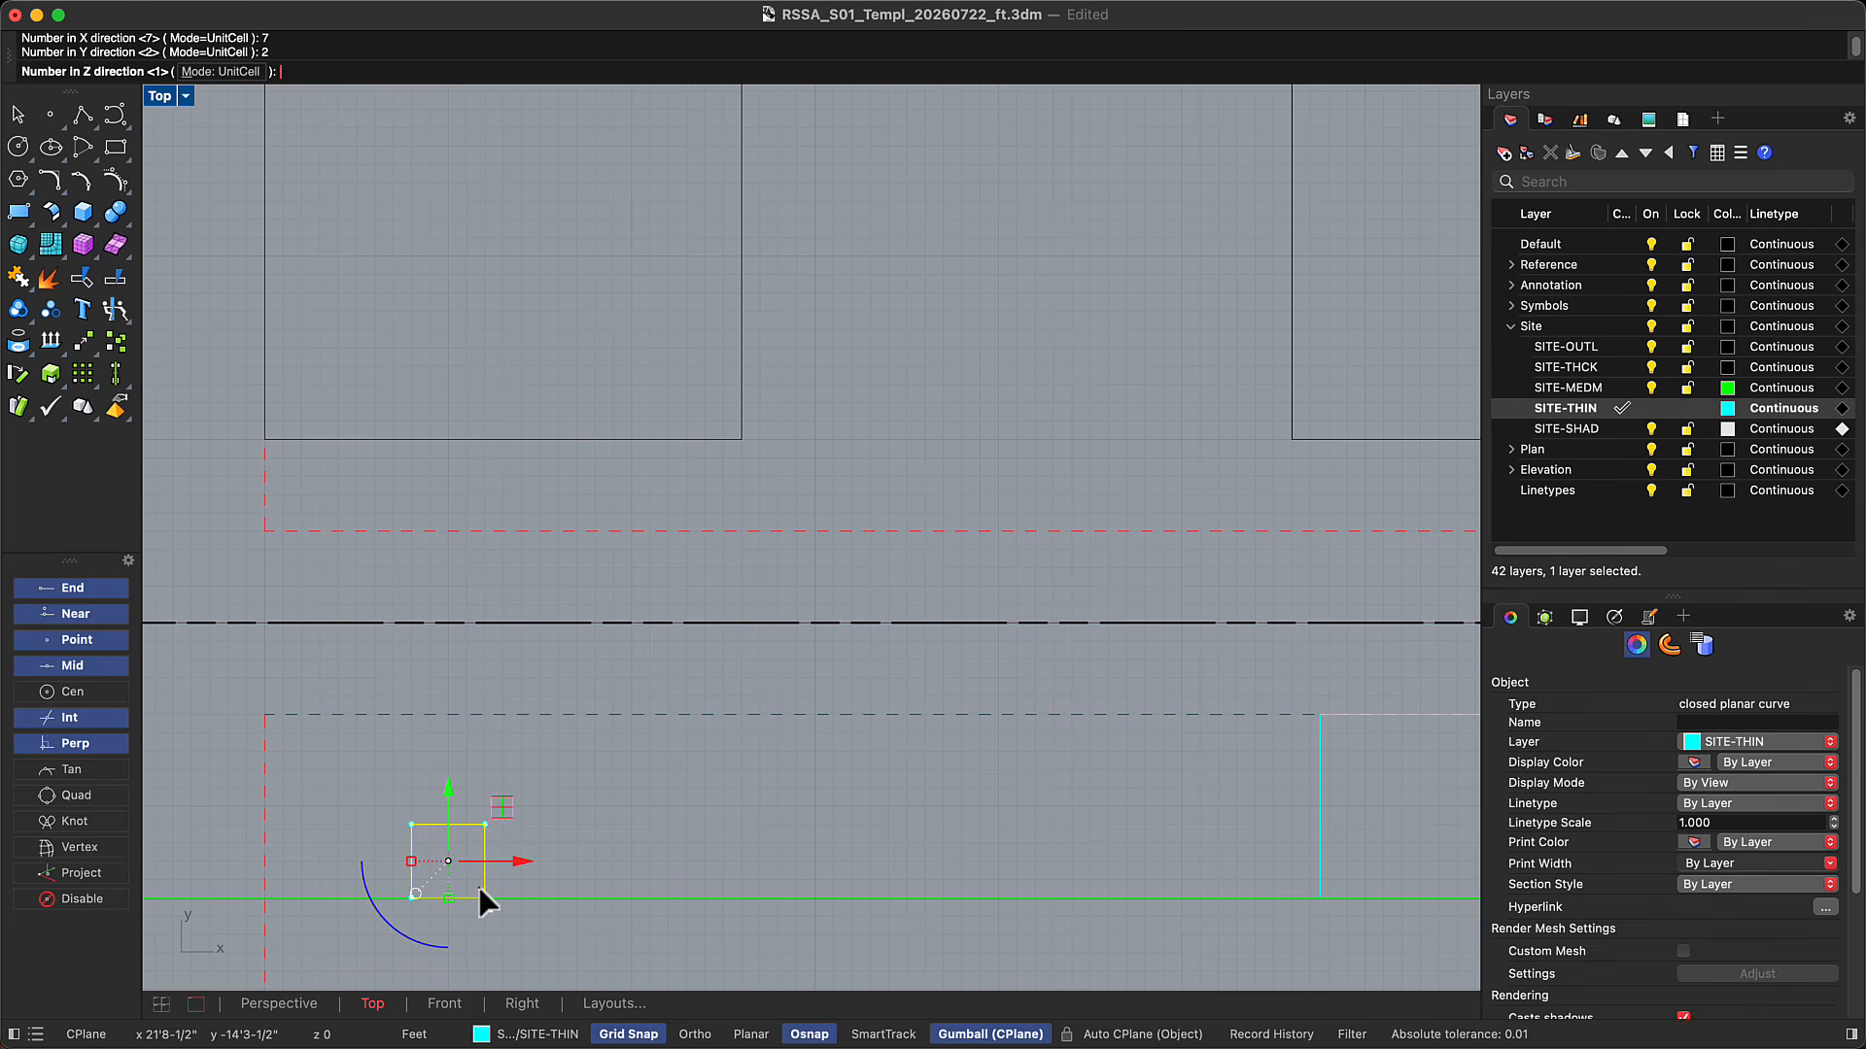
{"action": "left_click", "coordinate": [412, 901]}
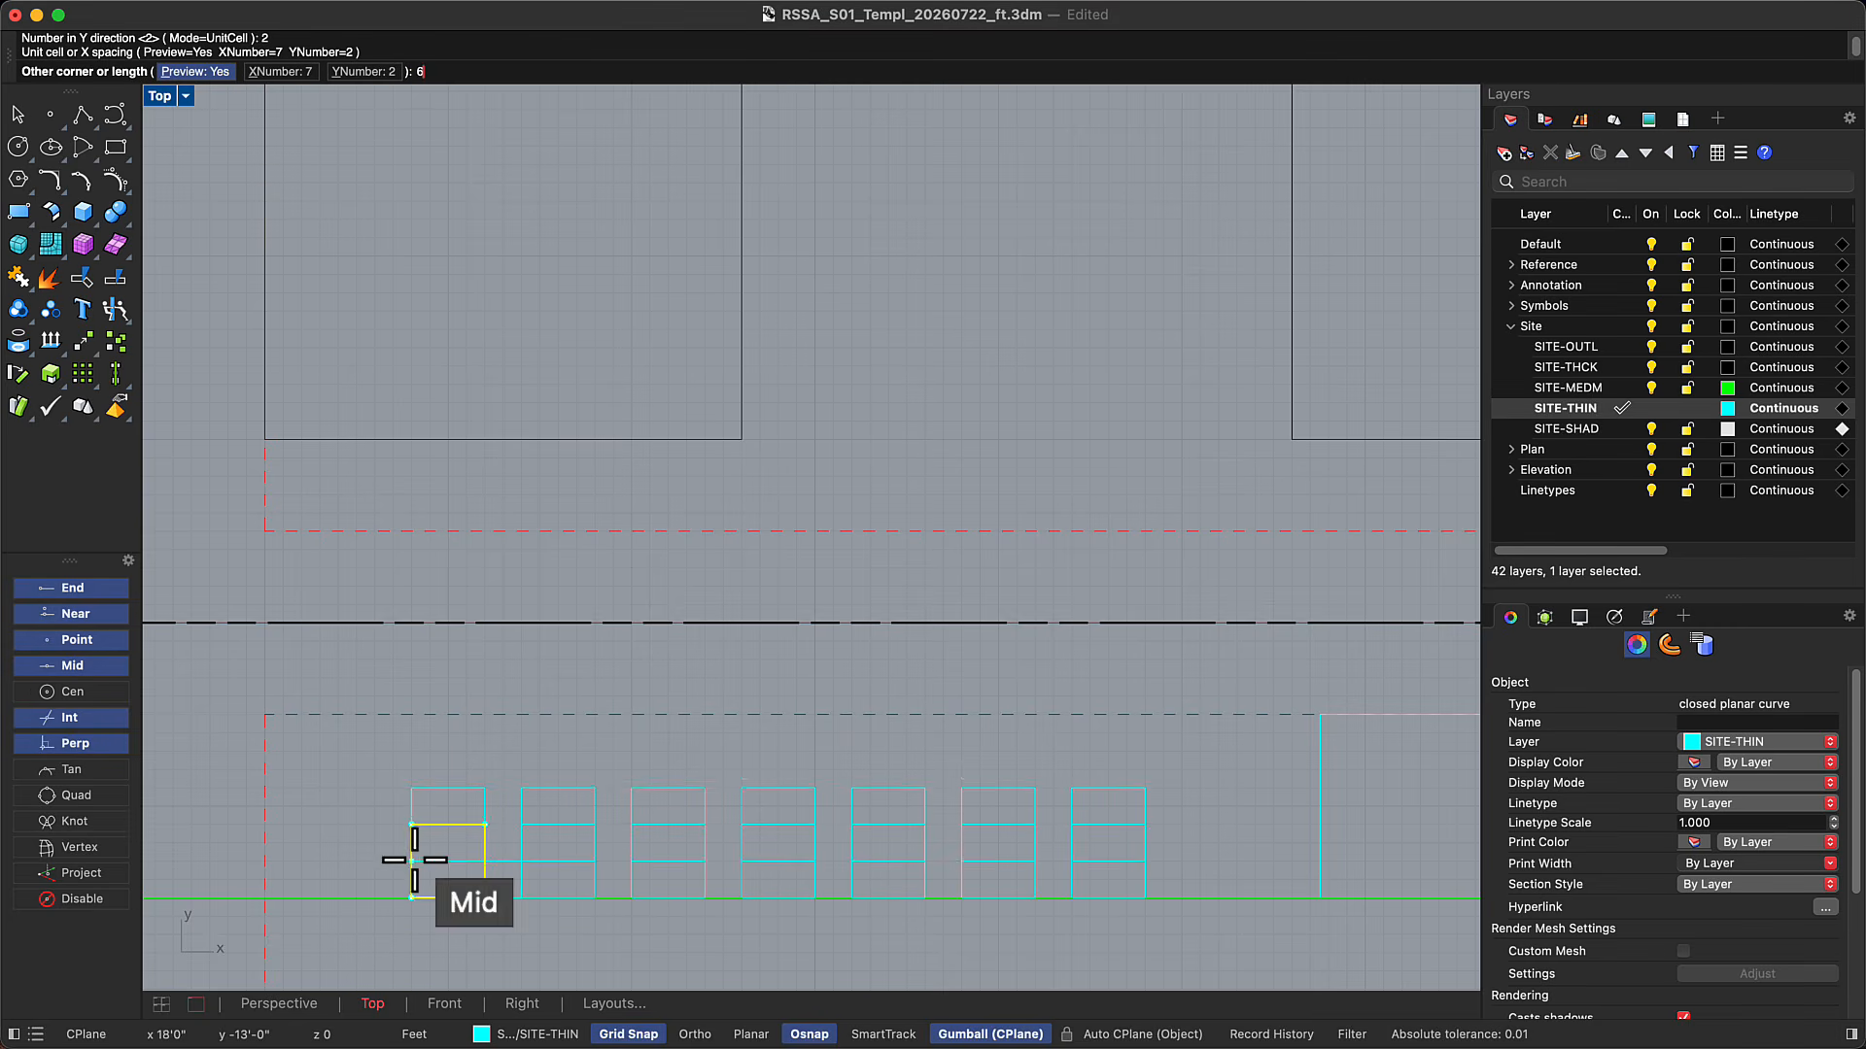
{"action": "type", "text": "6"}
{"action": "key", "text": "Return"}
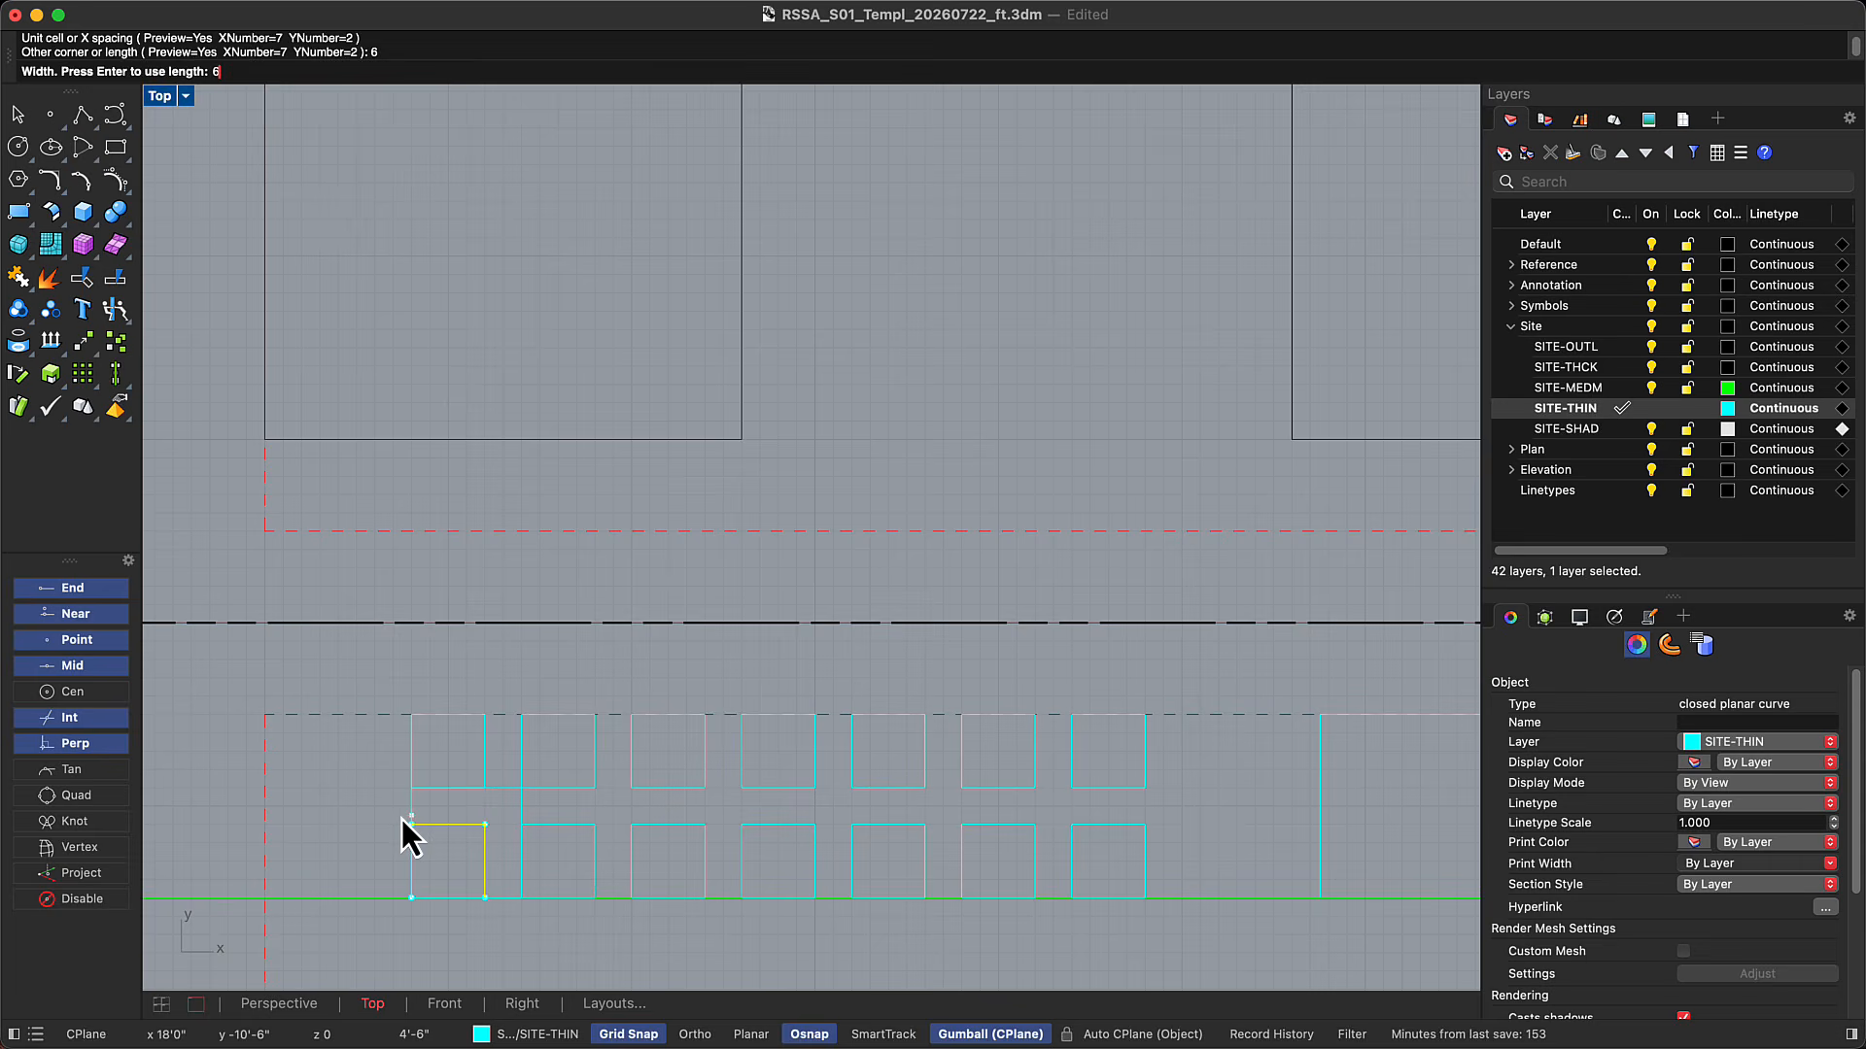
{"action": "key", "text": "Return"}
{"action": "key", "text": "Return"}
{"action": "key", "text": "Delete"}
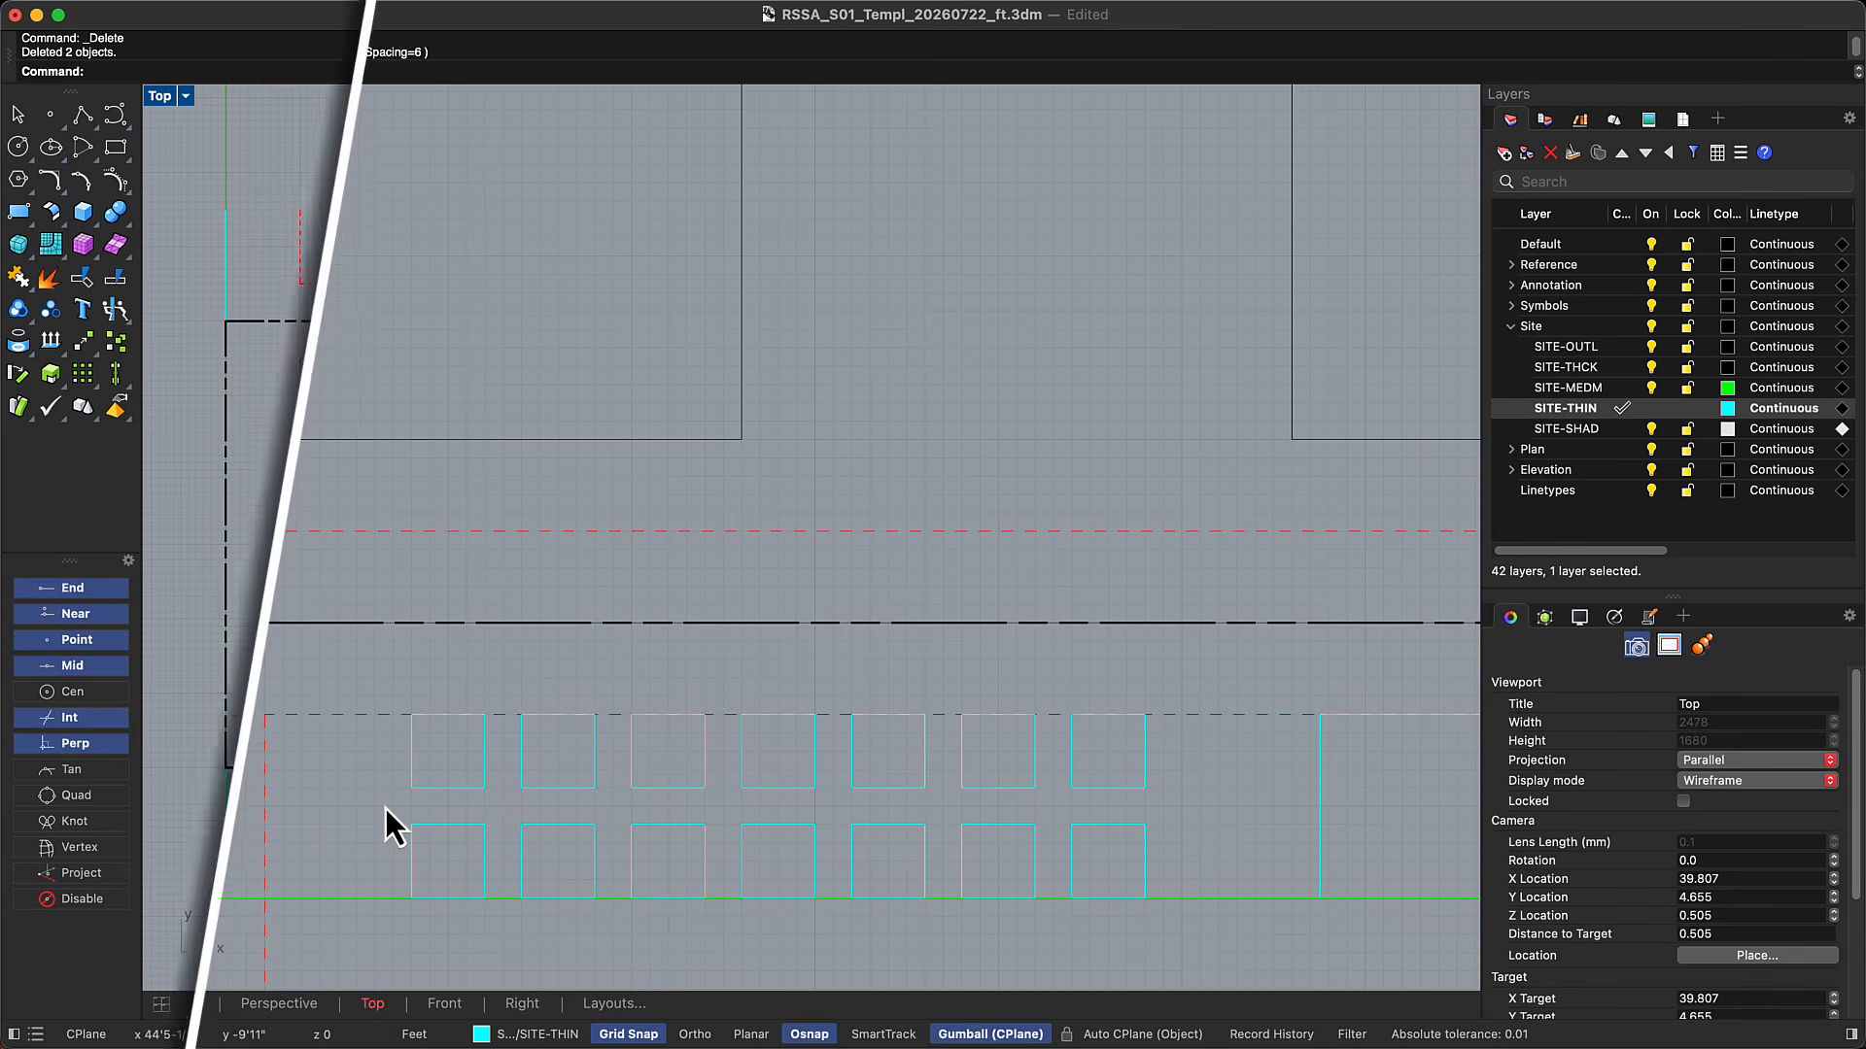
Make SITE-SHAD current and define hatch regions covering the yard inside the property boundary, excluding both building footprints and the path
{"action": "left_click", "coordinate": [1622, 429]}
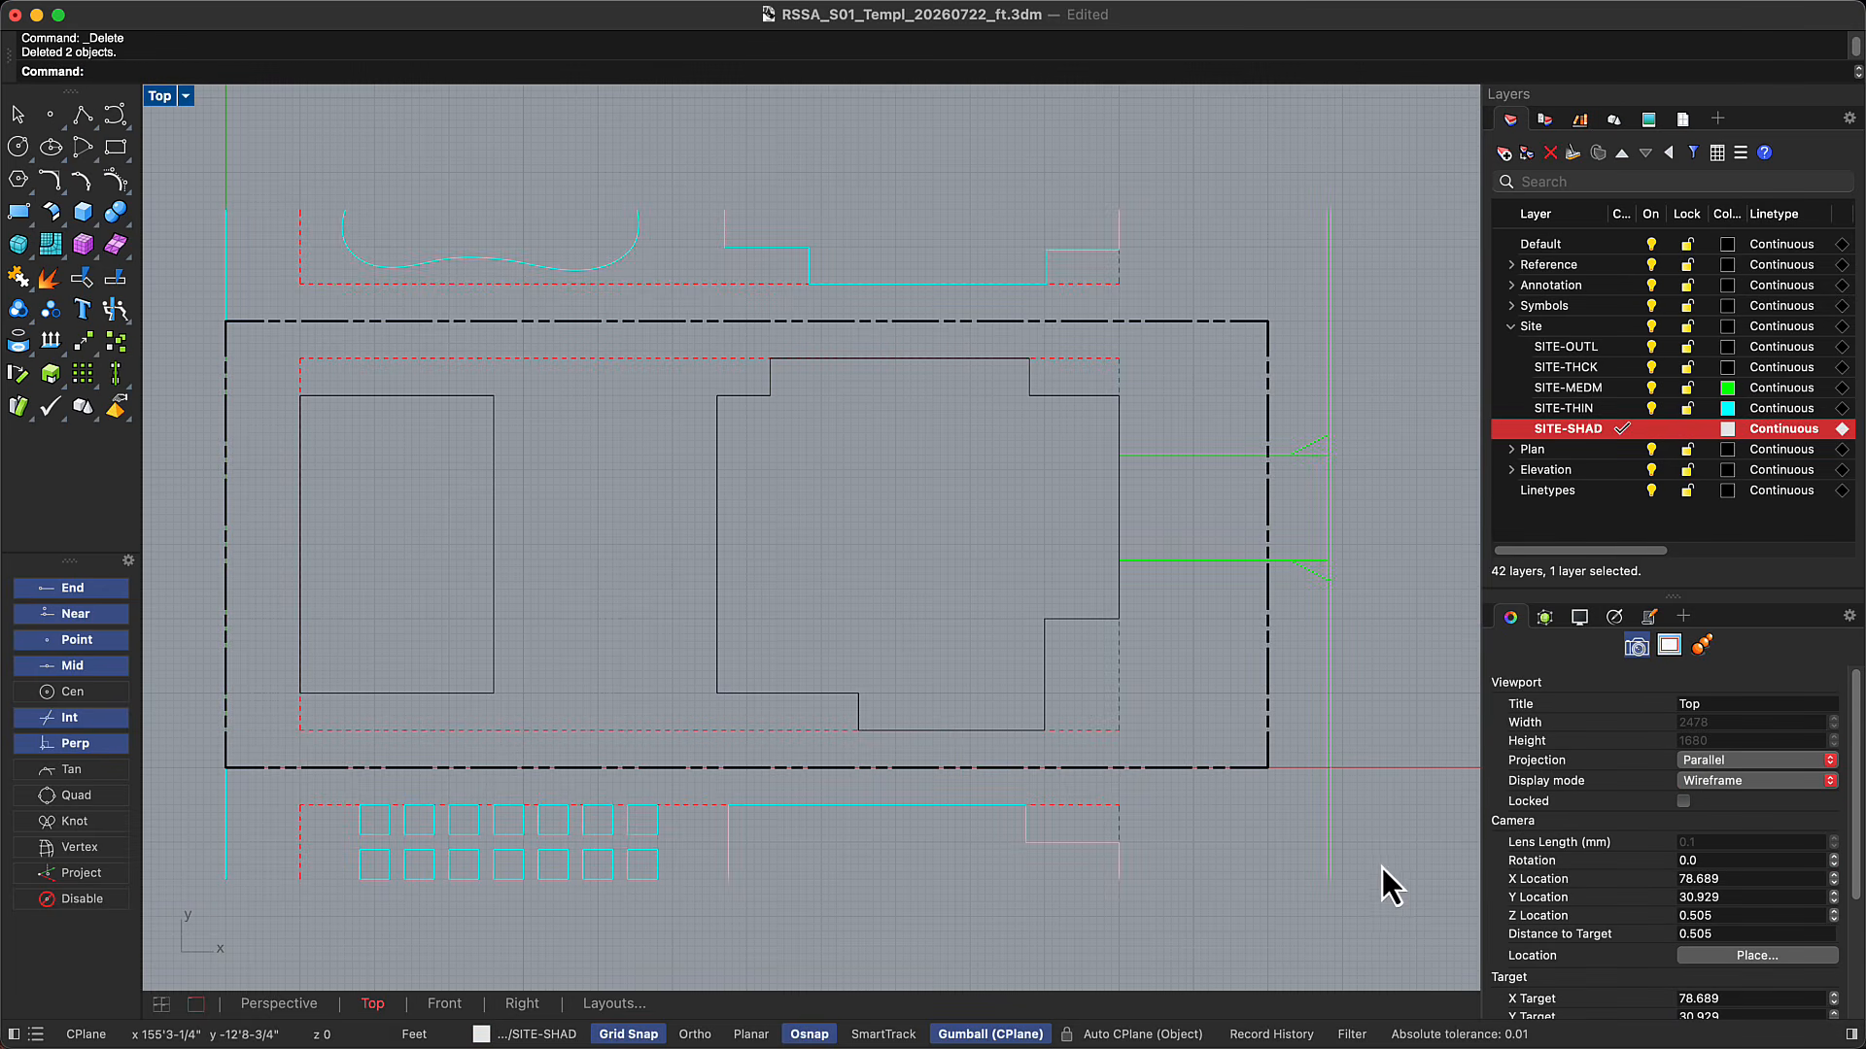
{"action": "mouse_move", "coordinate": [1285, 796]}
{"action": "left_mouse_down"}
{"action": "mouse_move", "coordinate": [482, 532]}
{"action": "mouse_move", "coordinate": [204, 315]}
{"action": "left_mouse_up"}
{"action": "type", "text": "Hatch"}
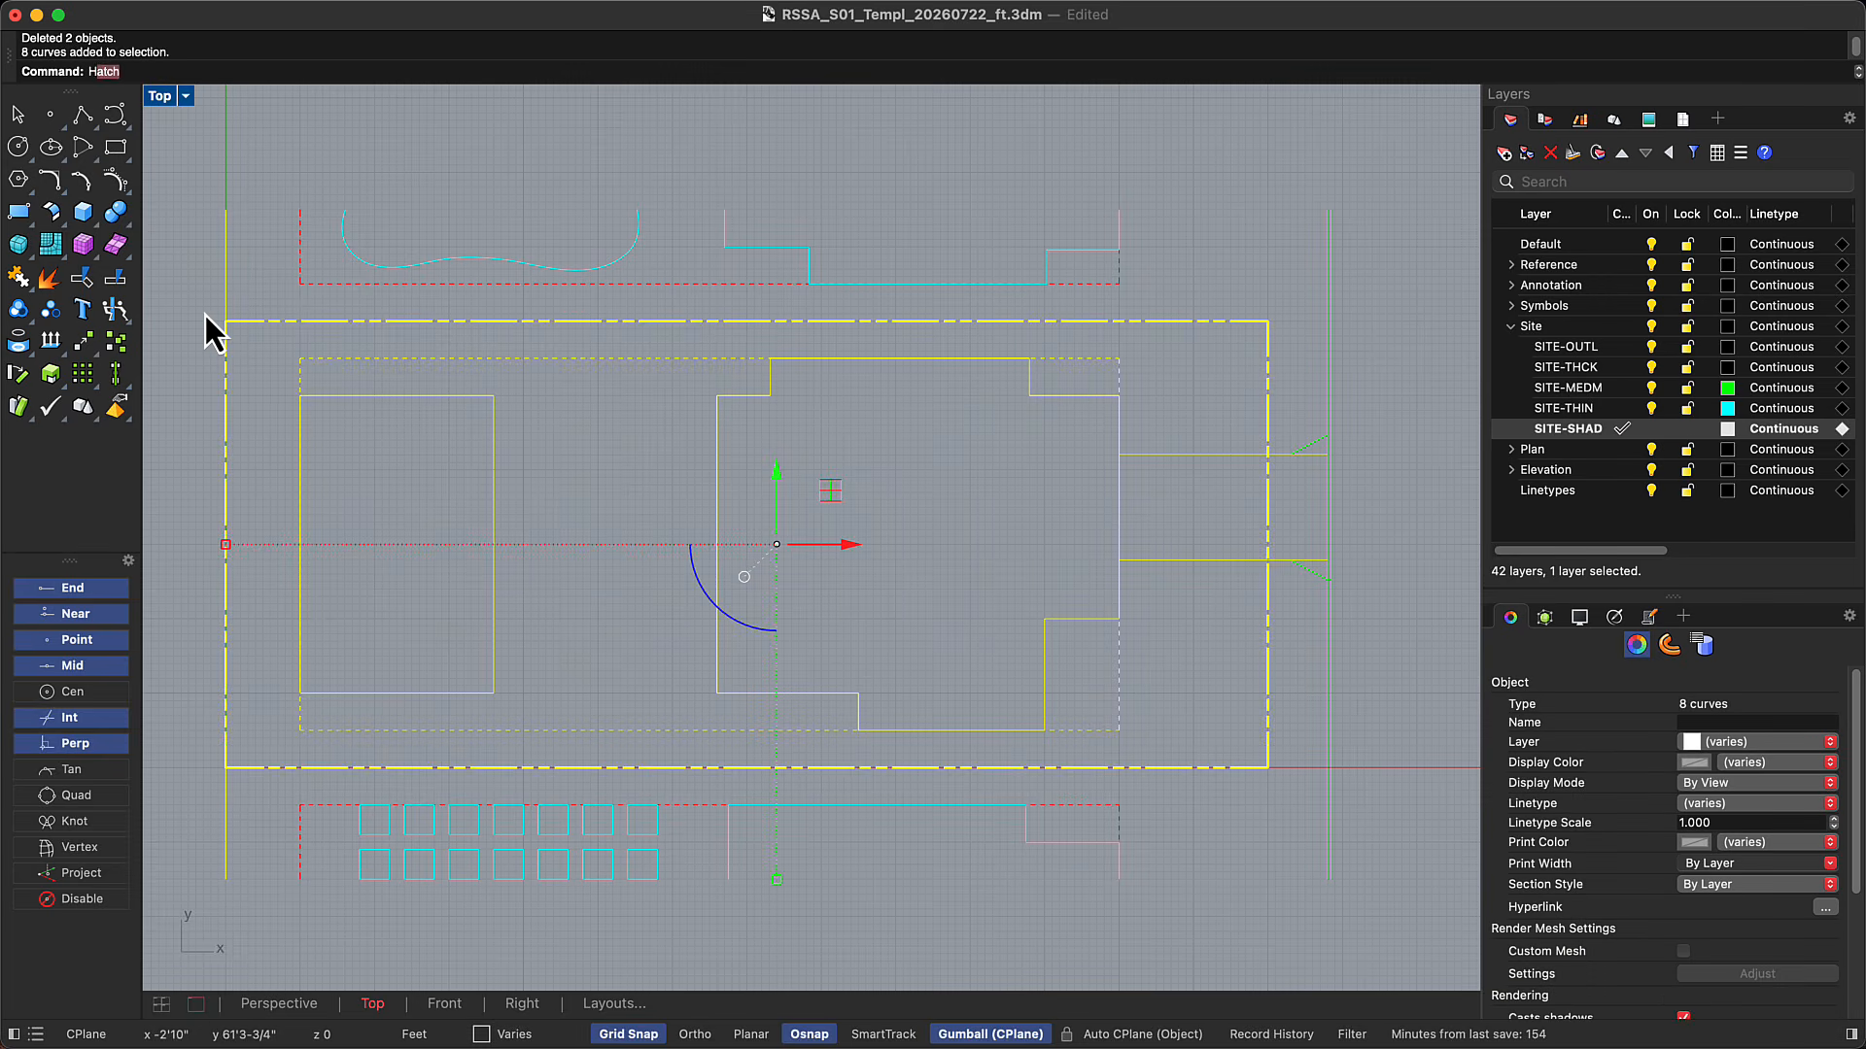
{"action": "key", "text": "Return"}
{"action": "left_click", "coordinate": [263, 375]}
{"action": "left_click", "coordinate": [389, 379]}
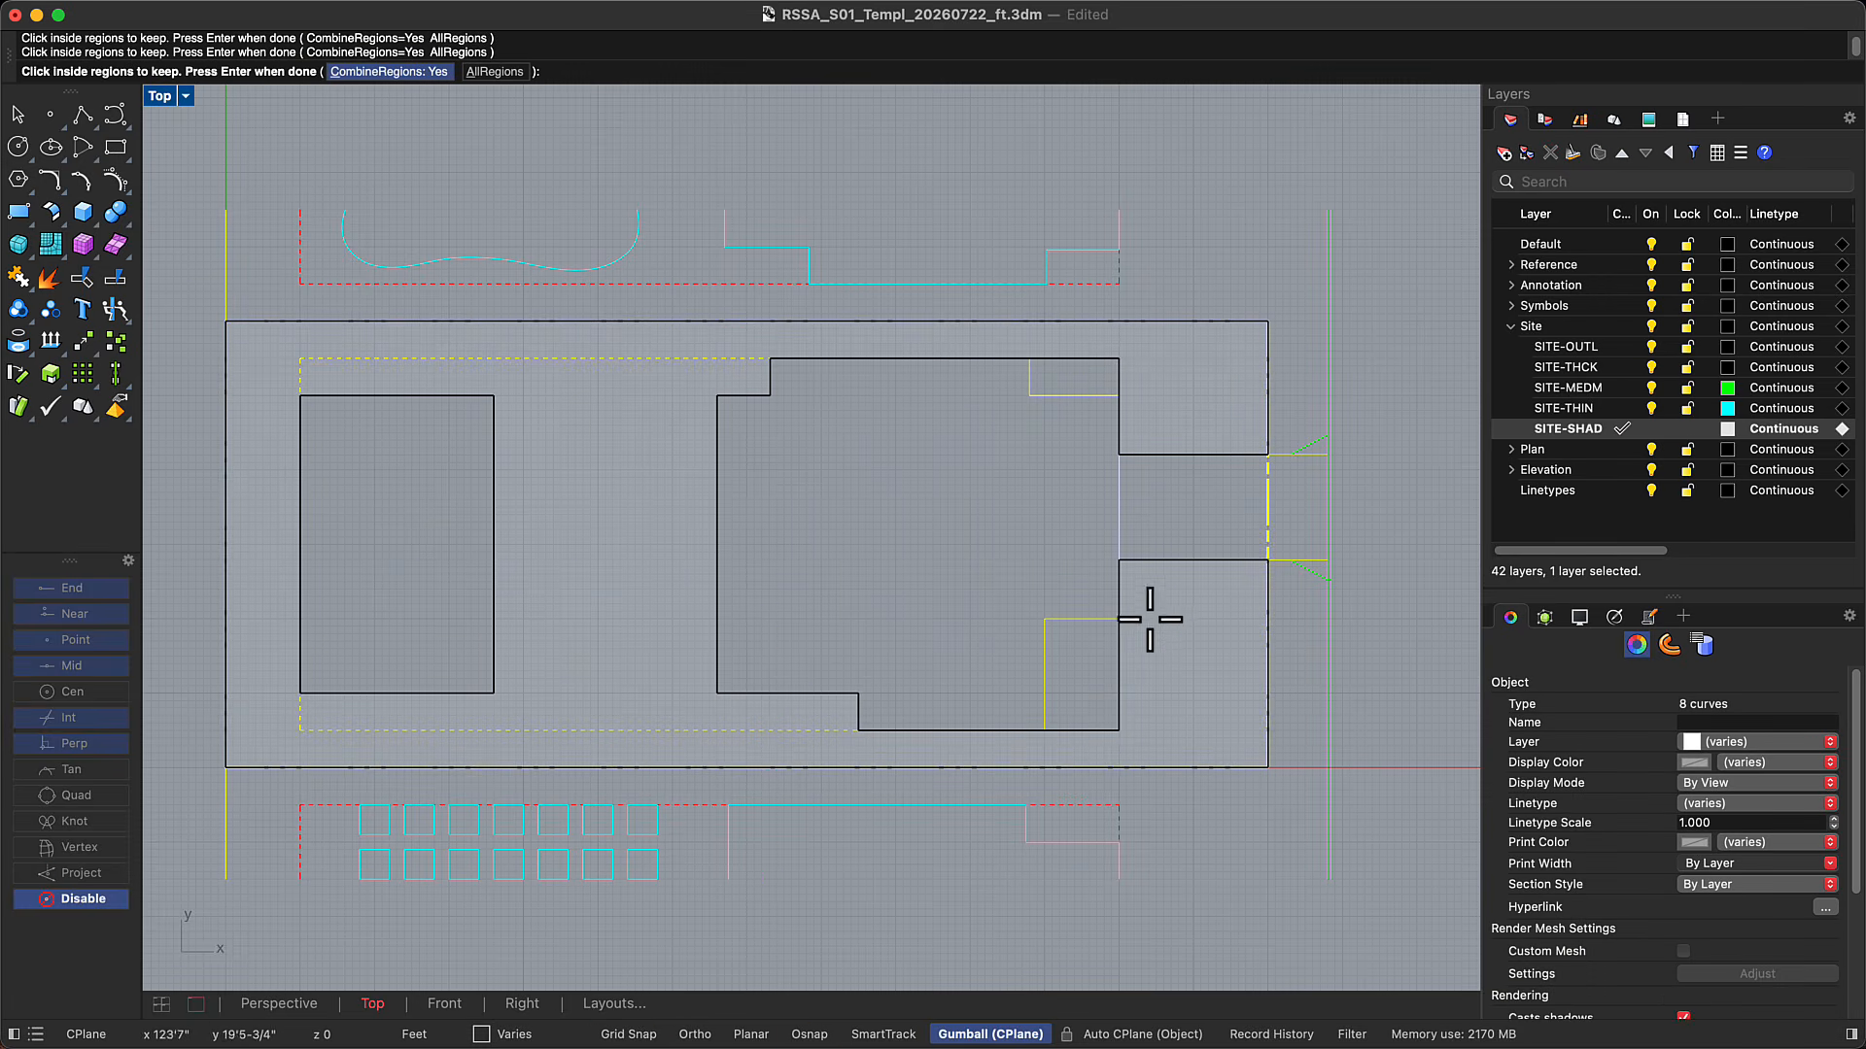
{"action": "left_click", "coordinate": [1084, 663]}
{"action": "left_click", "coordinate": [1074, 381]}
{"action": "key", "text": "Return"}
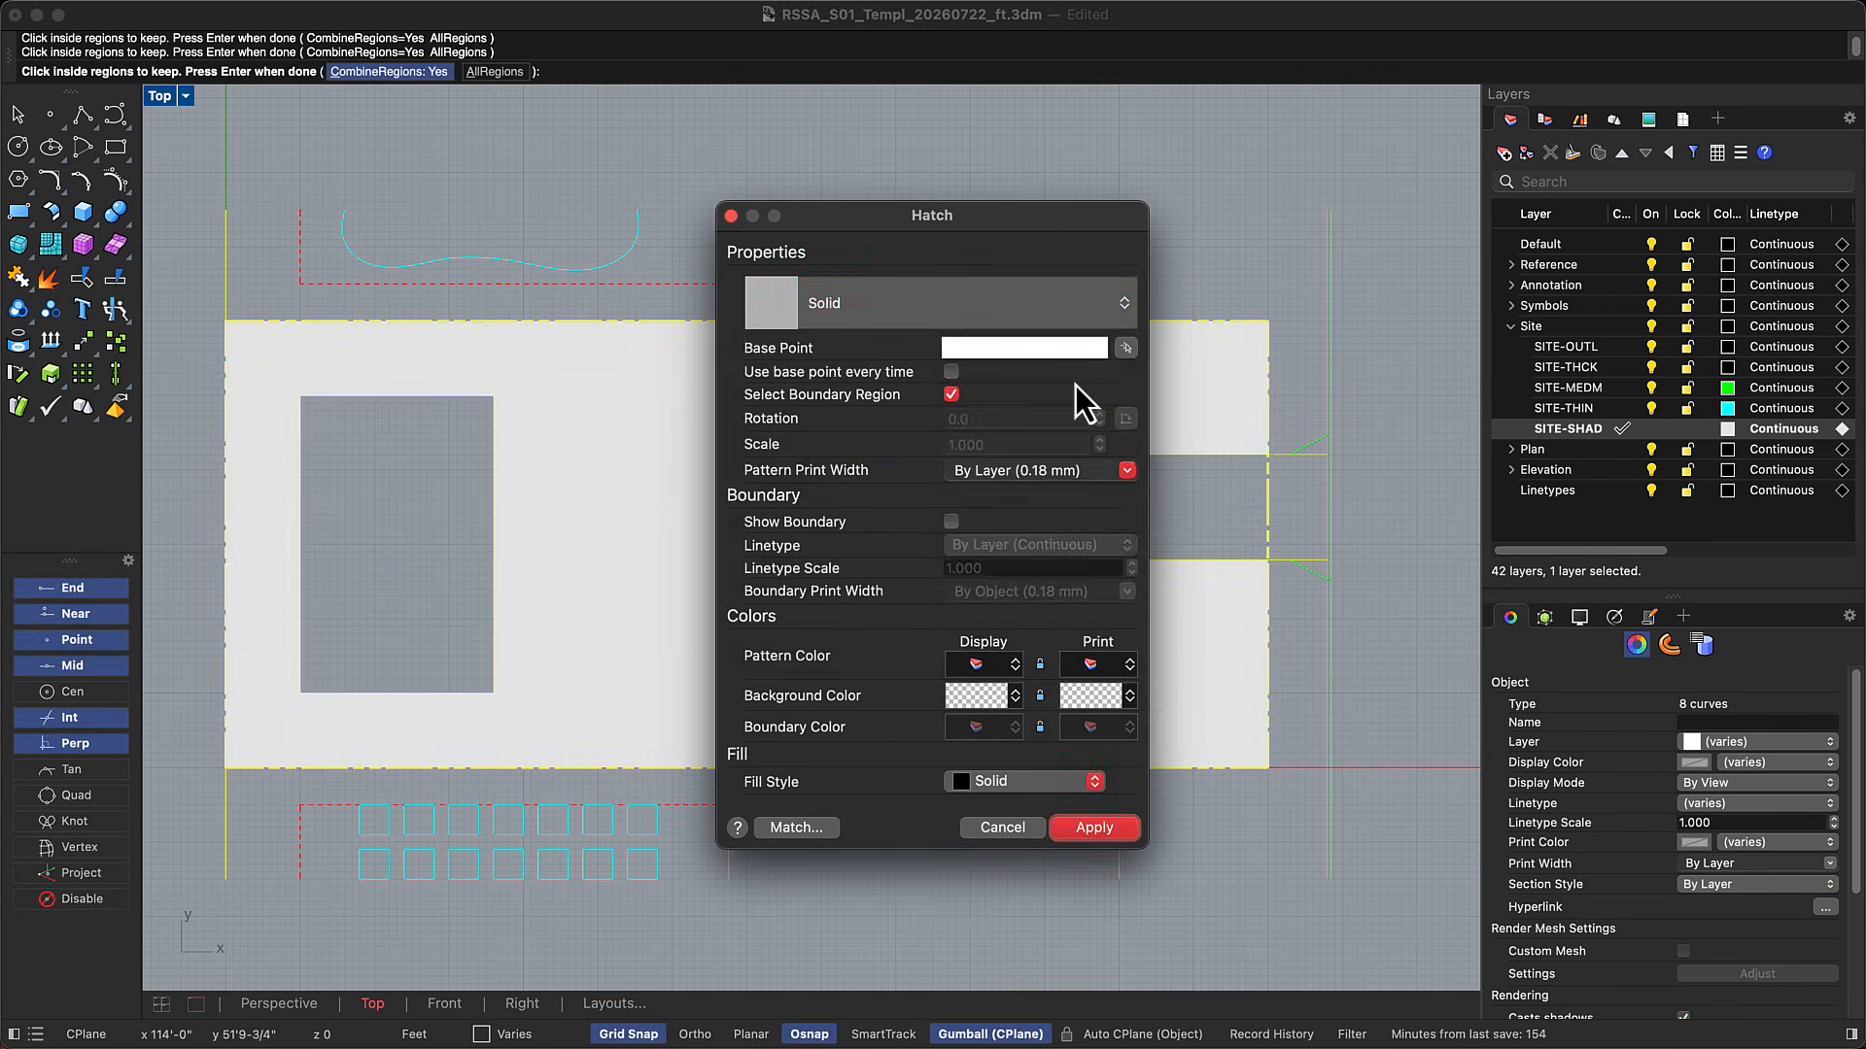
Fill the yard regions with the Sand hatch pattern at scale 1
{"action": "left_click", "coordinate": [1067, 317]}
{"action": "left_click", "coordinate": [1051, 396]}
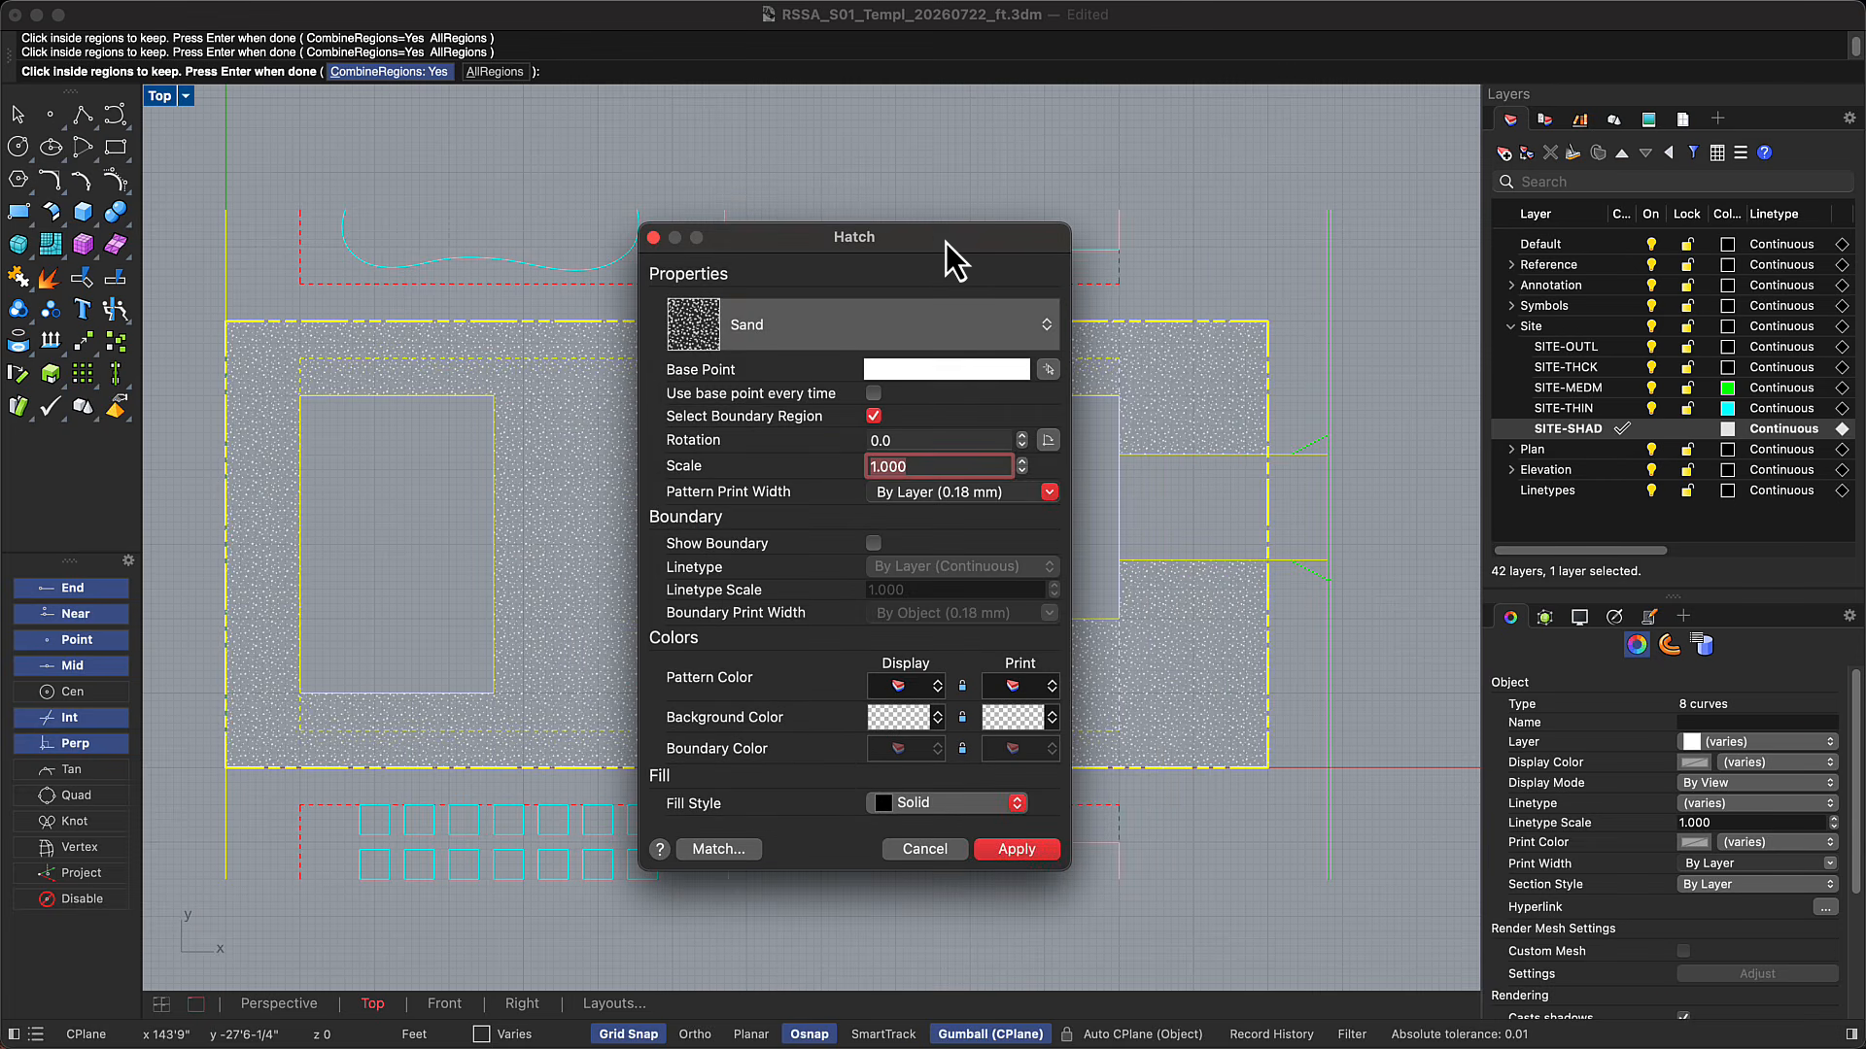
{"action": "left_click_drag", "start_coordinate": [947, 243], "coordinate": [1304, 247]}
{"action": "key", "text": "BackSpace"}
{"action": "type", "text": "0.5"}
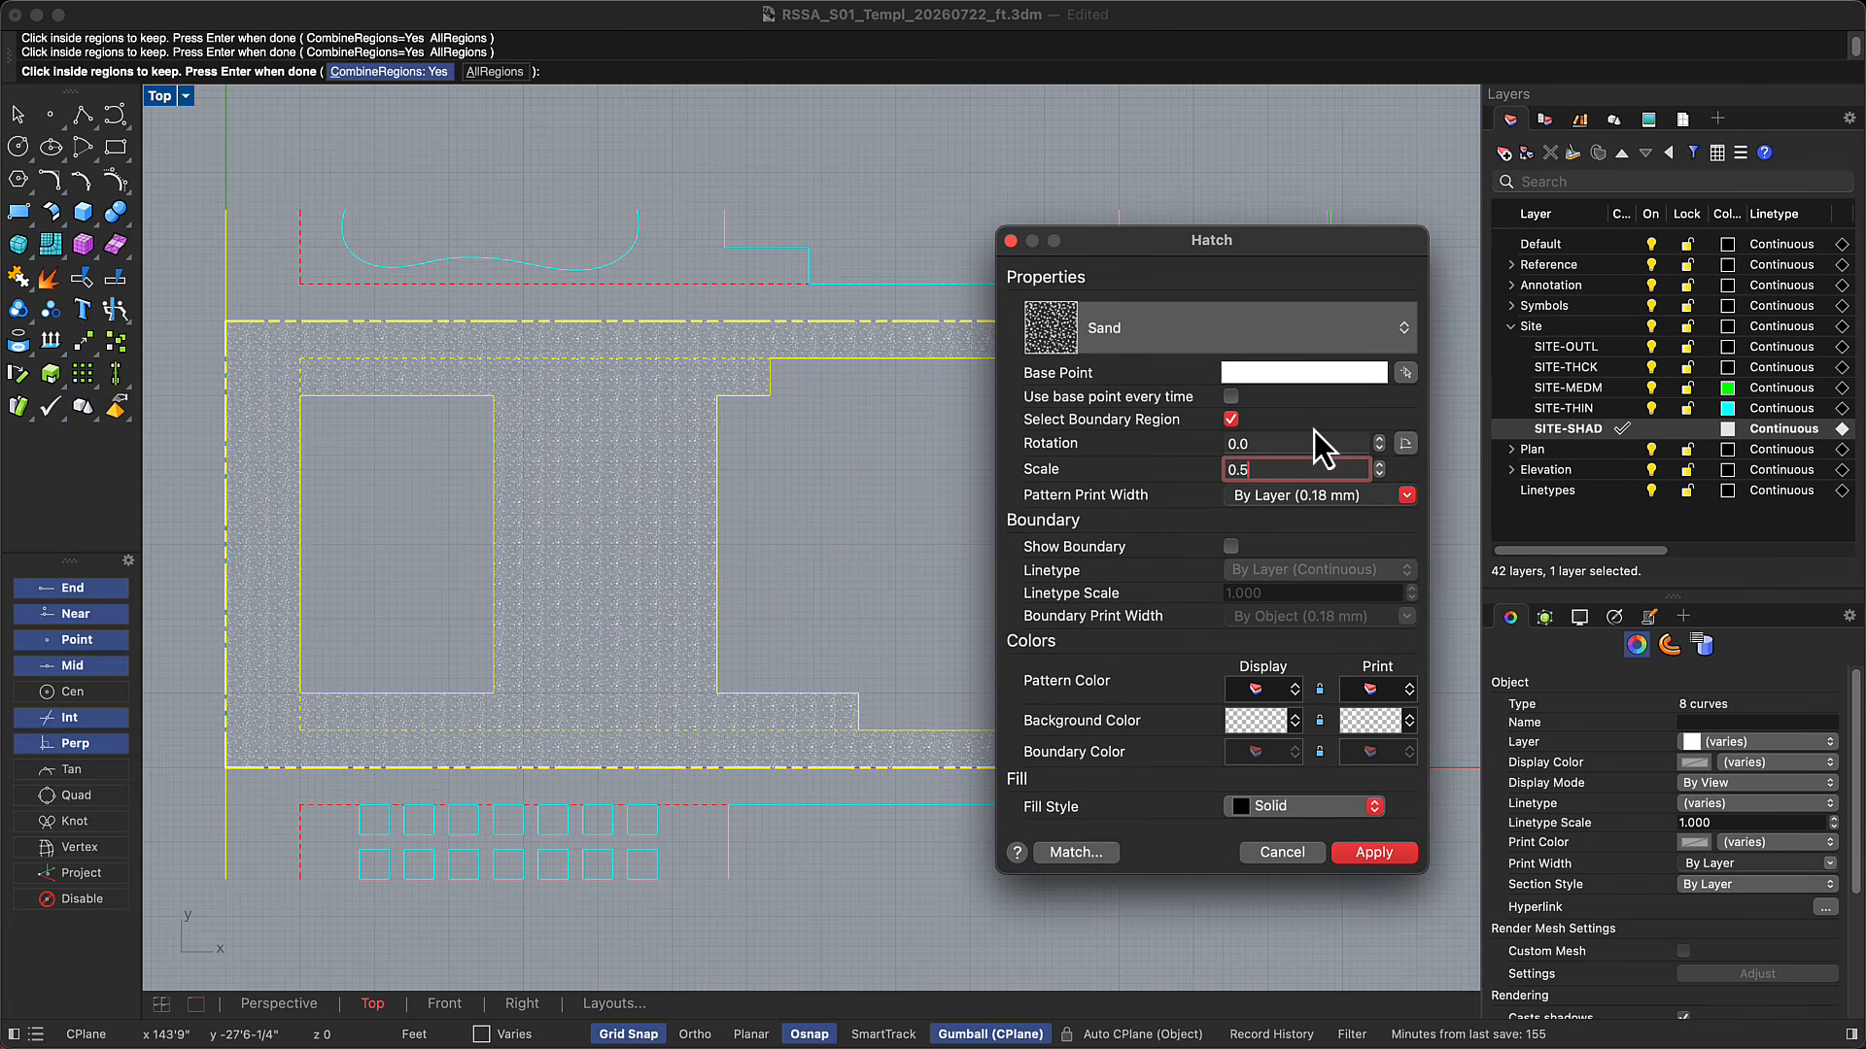
{"action": "key", "text": "BackSpace"}
{"action": "type", "text": "2"}
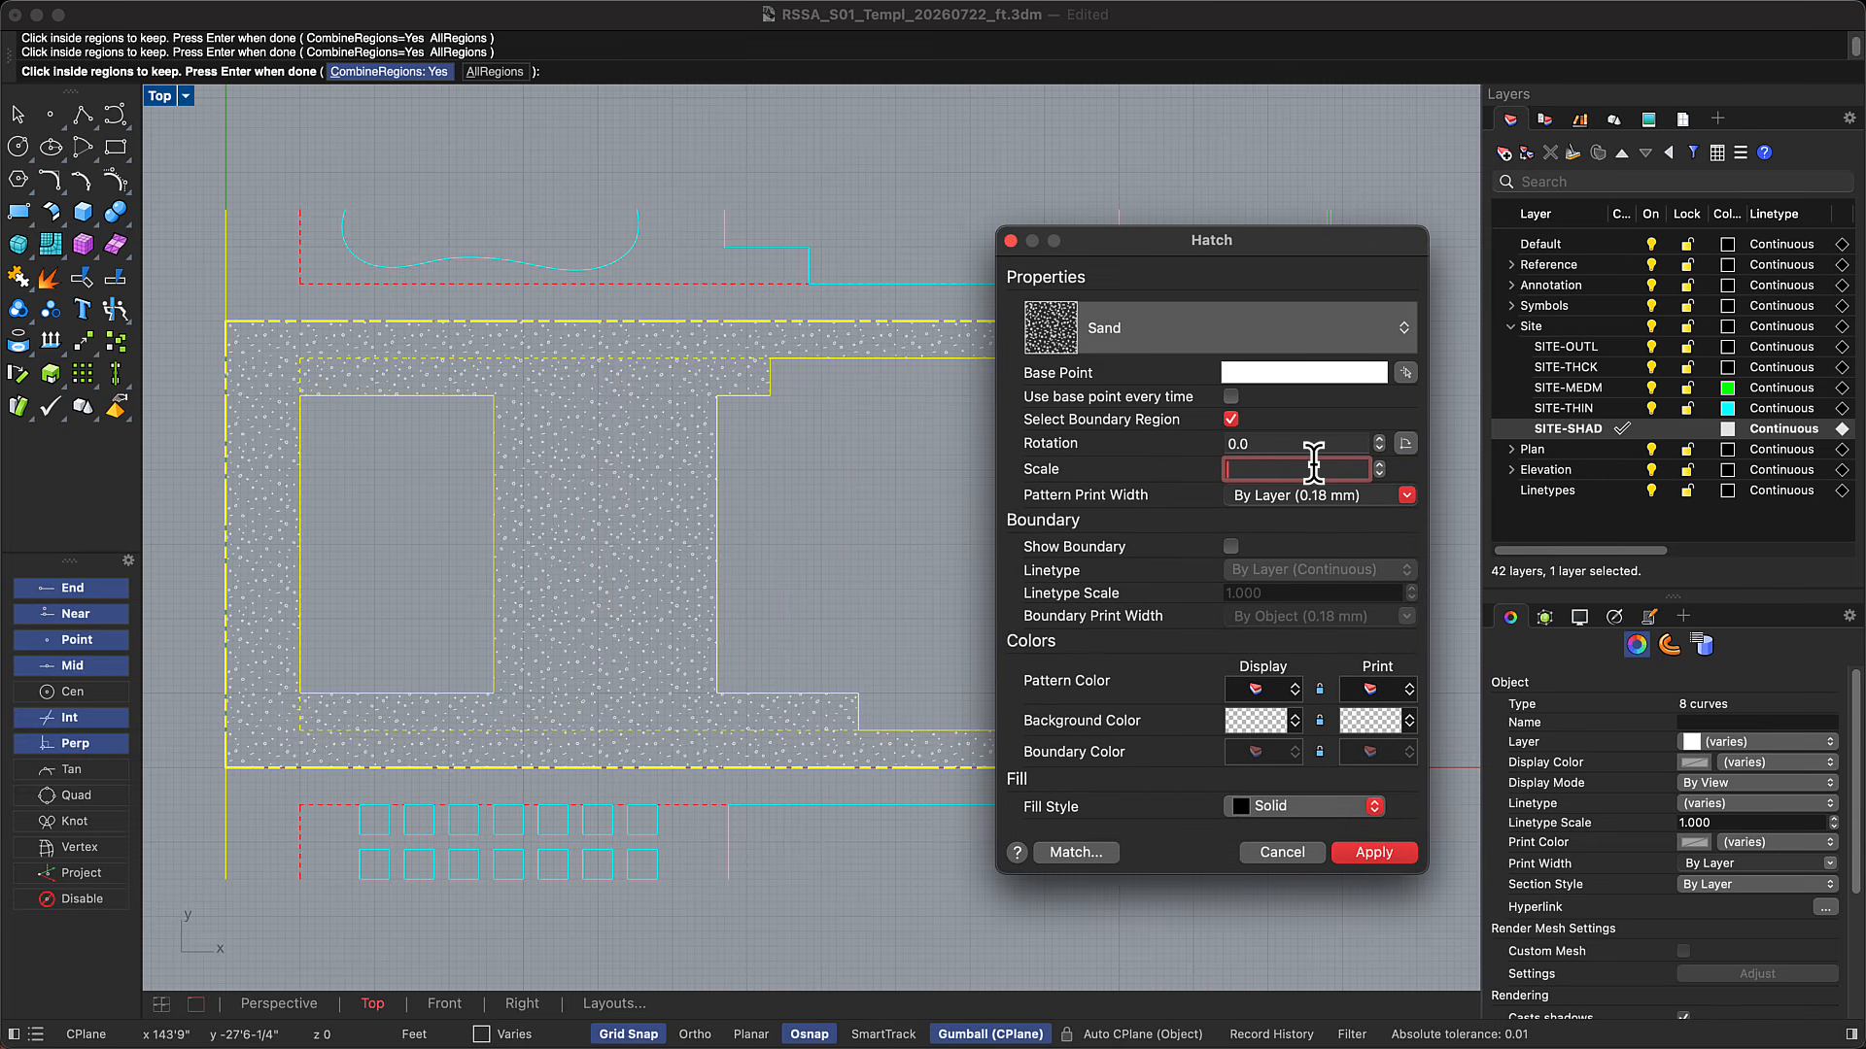
{"action": "type", "text": "1"}
{"action": "left_click", "coordinate": [1374, 853]}
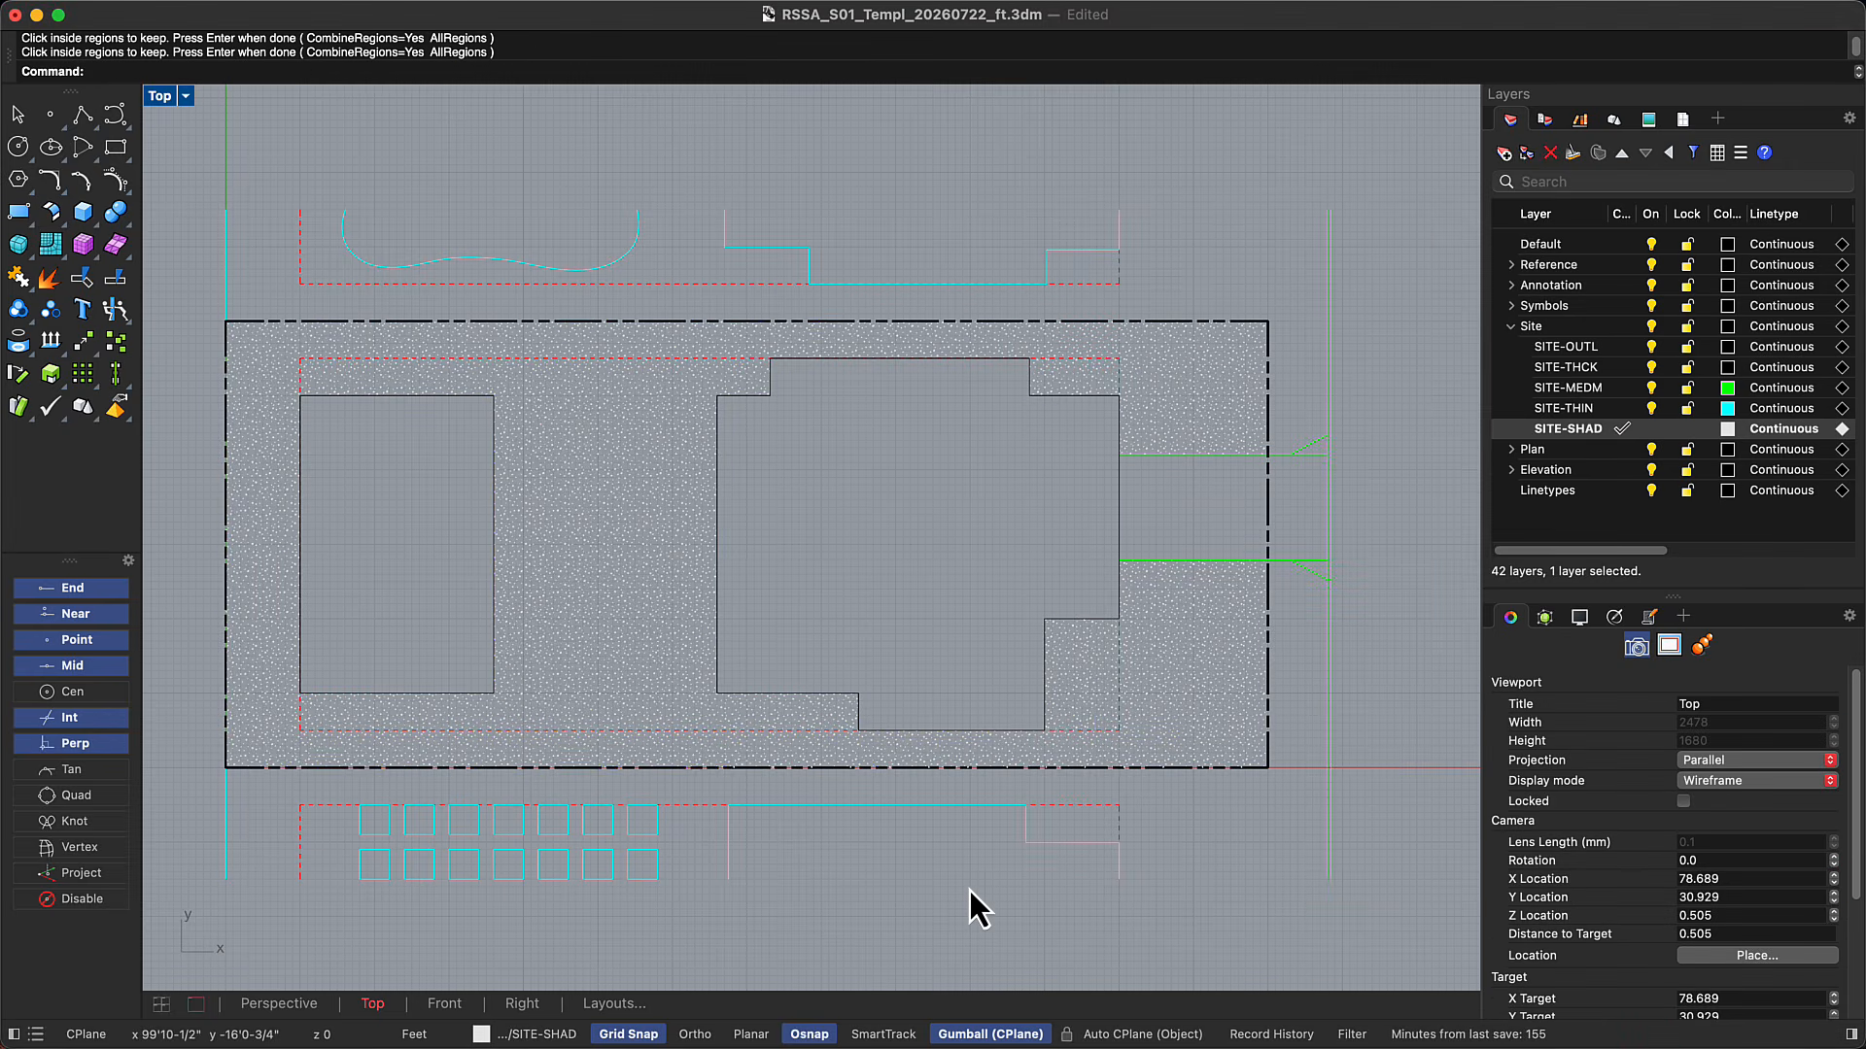
Fill the smaller rectangular building footprint with a Solid hatch on SITE-SHAD
{"action": "left_click", "coordinate": [493, 665]}
{"action": "type", "text": "Hatch"}
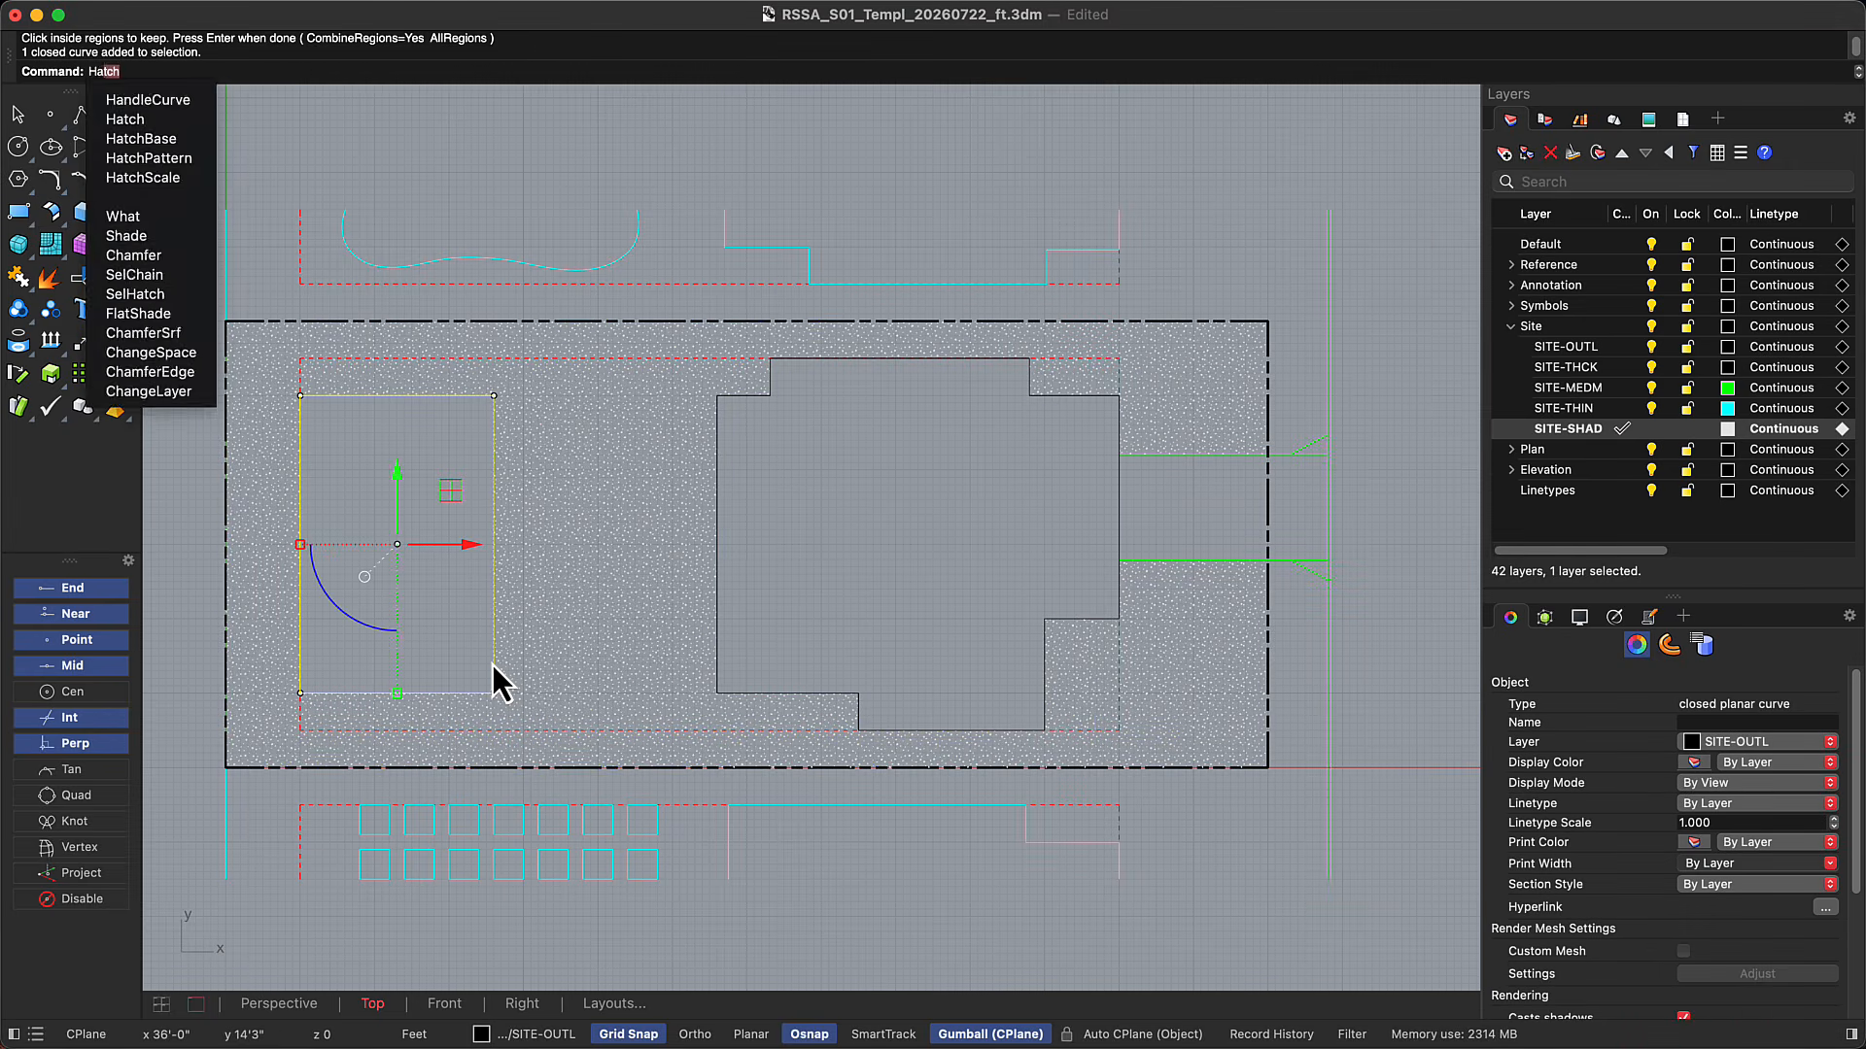
{"action": "key", "text": "Return"}
{"action": "left_click", "coordinate": [447, 644]}
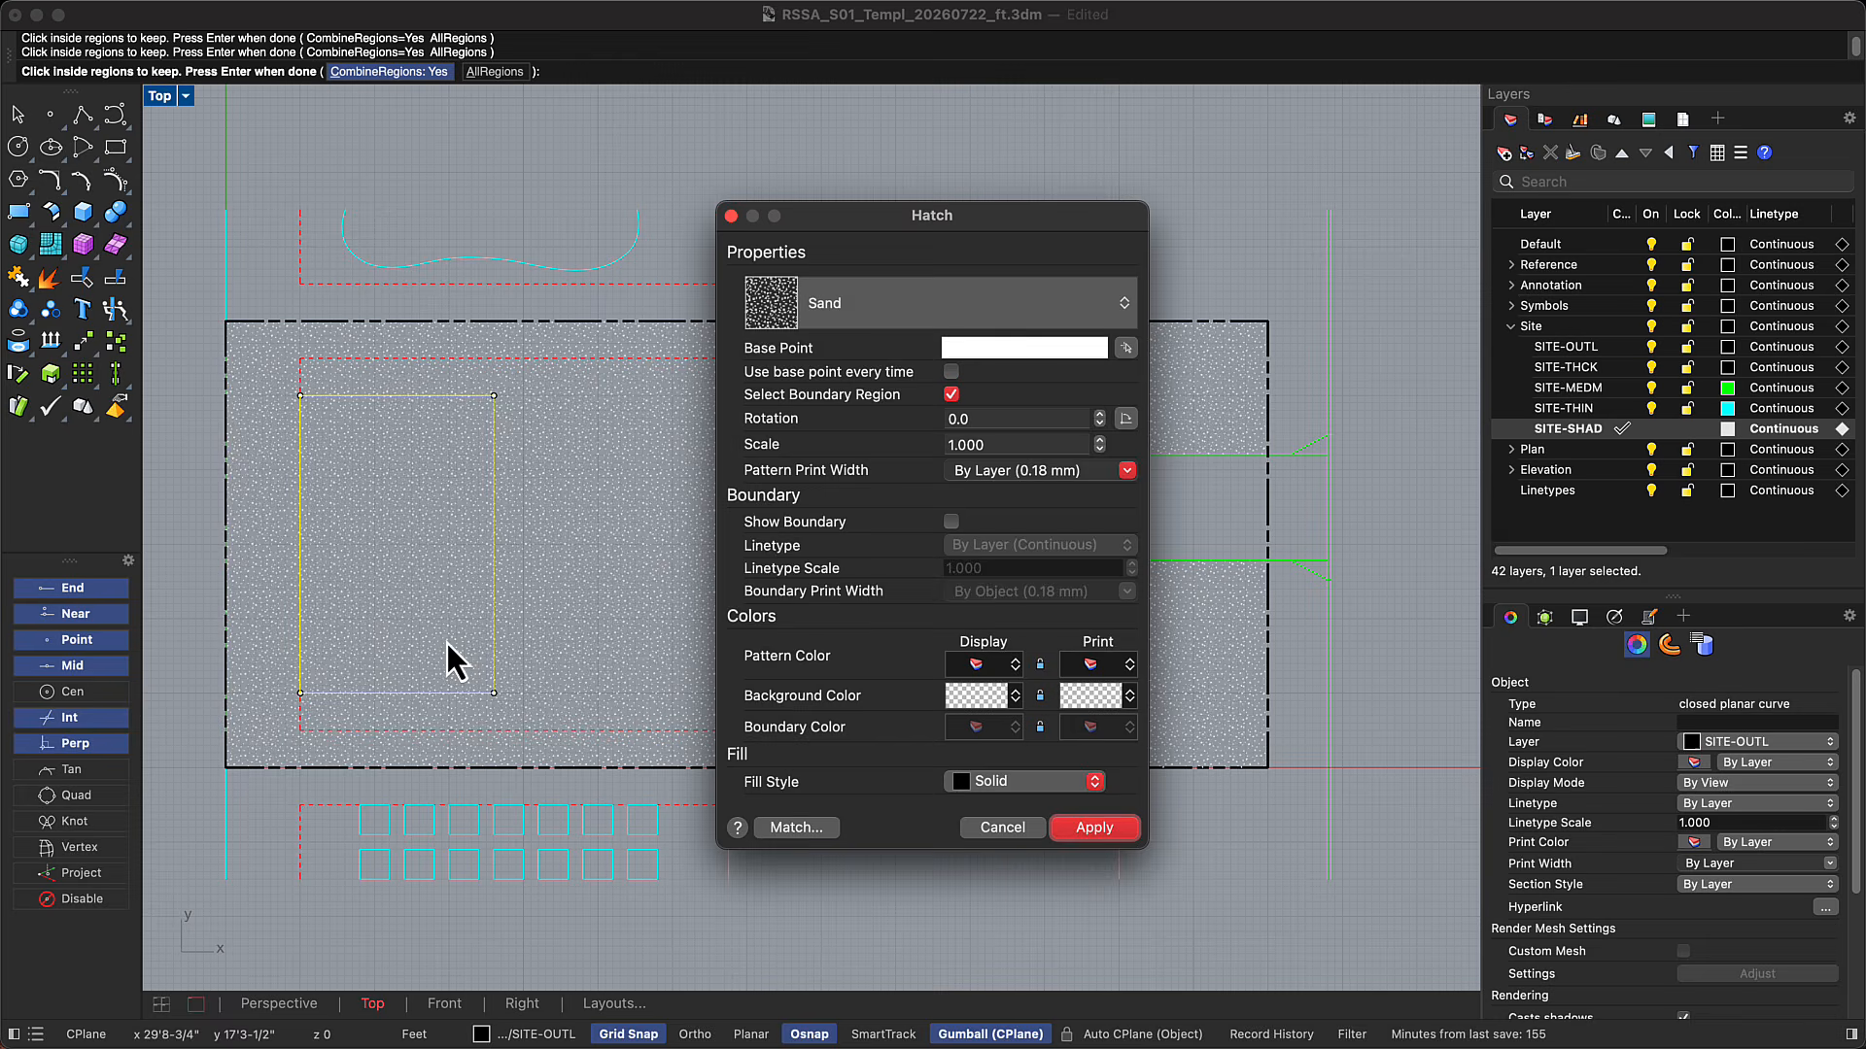
{"action": "left_click", "coordinate": [972, 304]}
{"action": "left_click", "coordinate": [960, 495]}
{"action": "left_click", "coordinate": [1079, 827]}
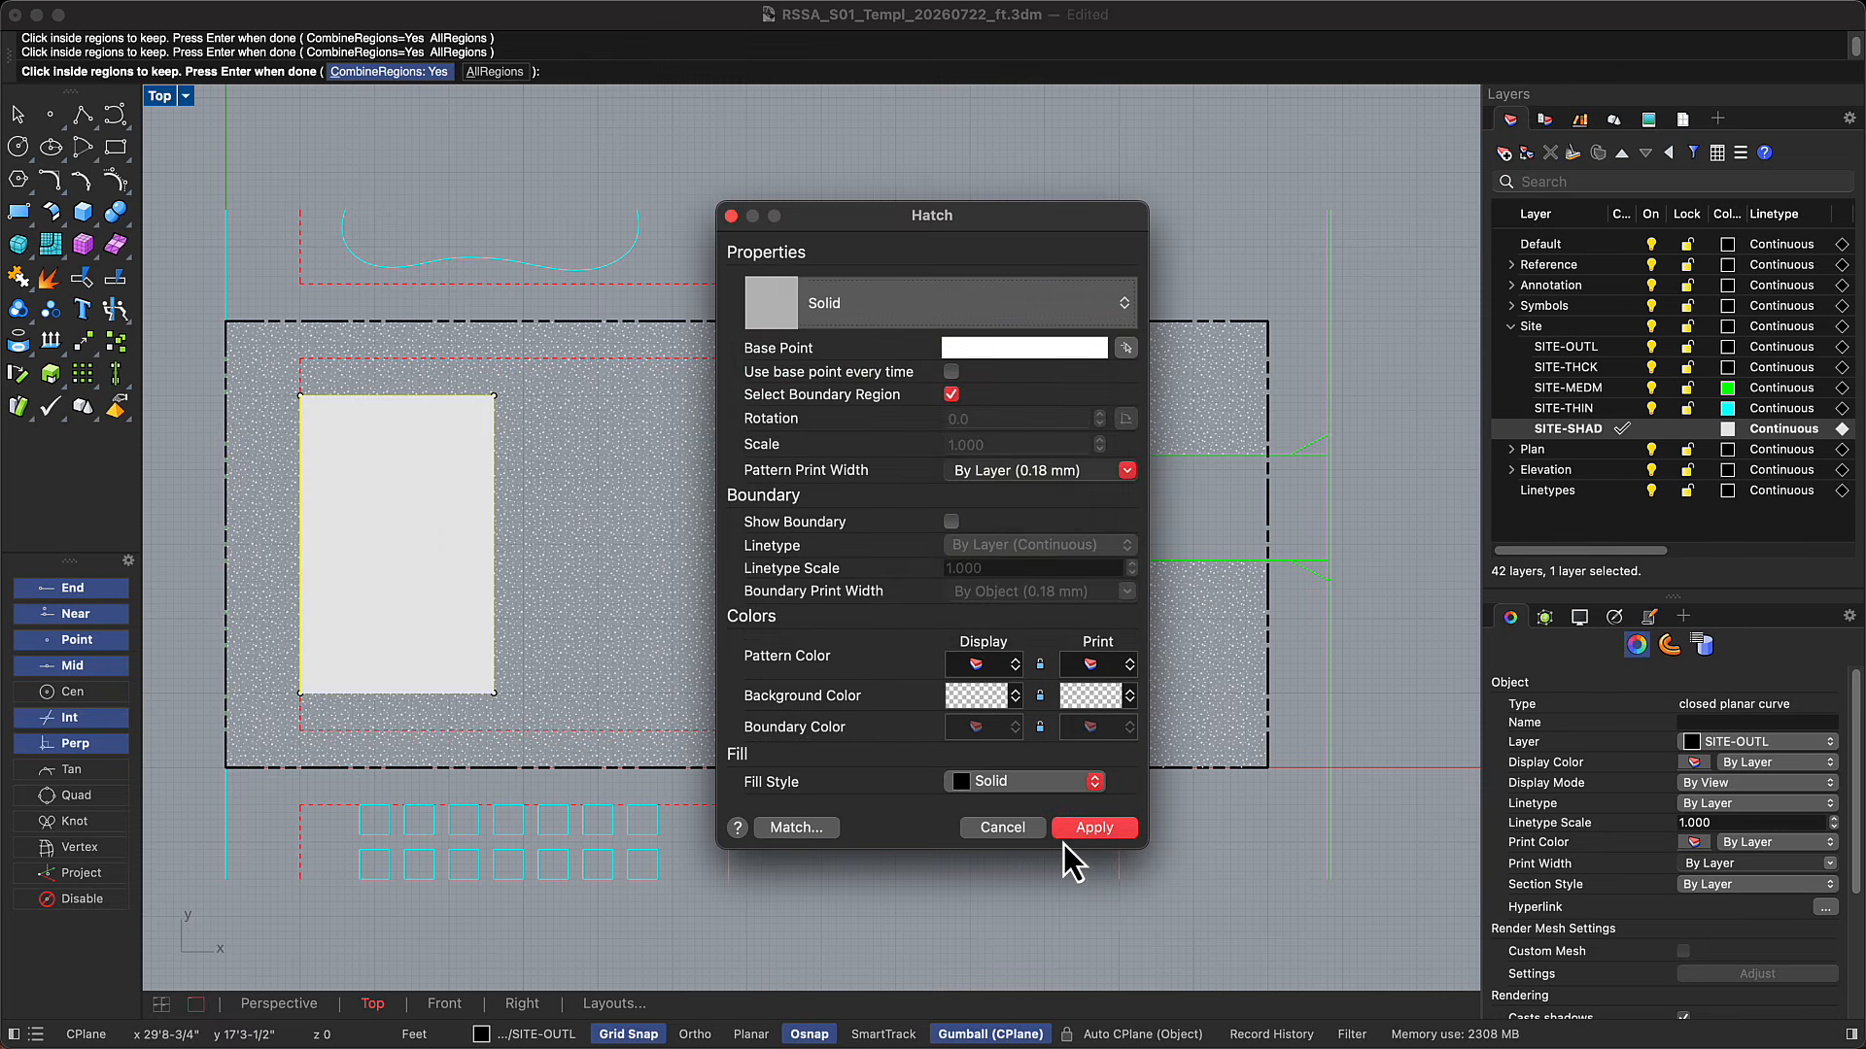
{"action": "key", "text": "Escape"}
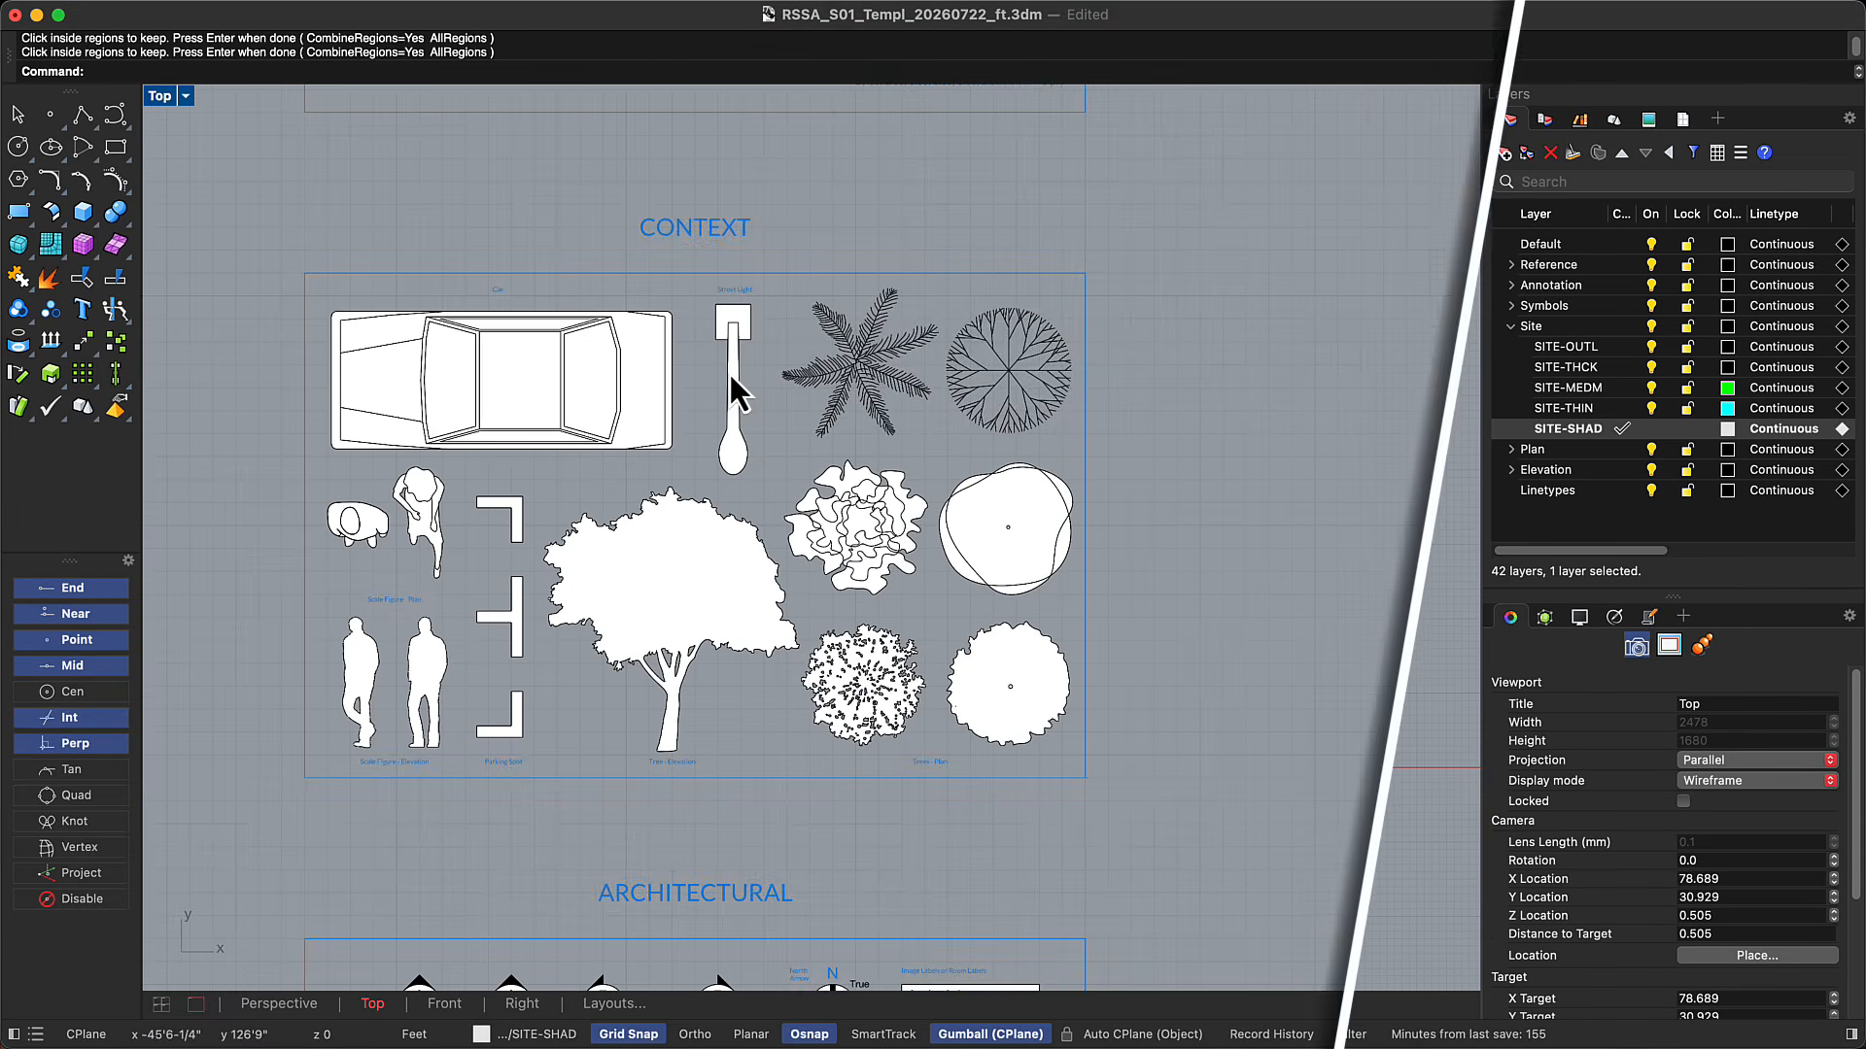
Copy the street light, car, three parking space marks and a round plan tree from the CONTEXT symbols, and assign the copies to SITE-THIN
{"action": "left_click", "coordinate": [735, 378]}
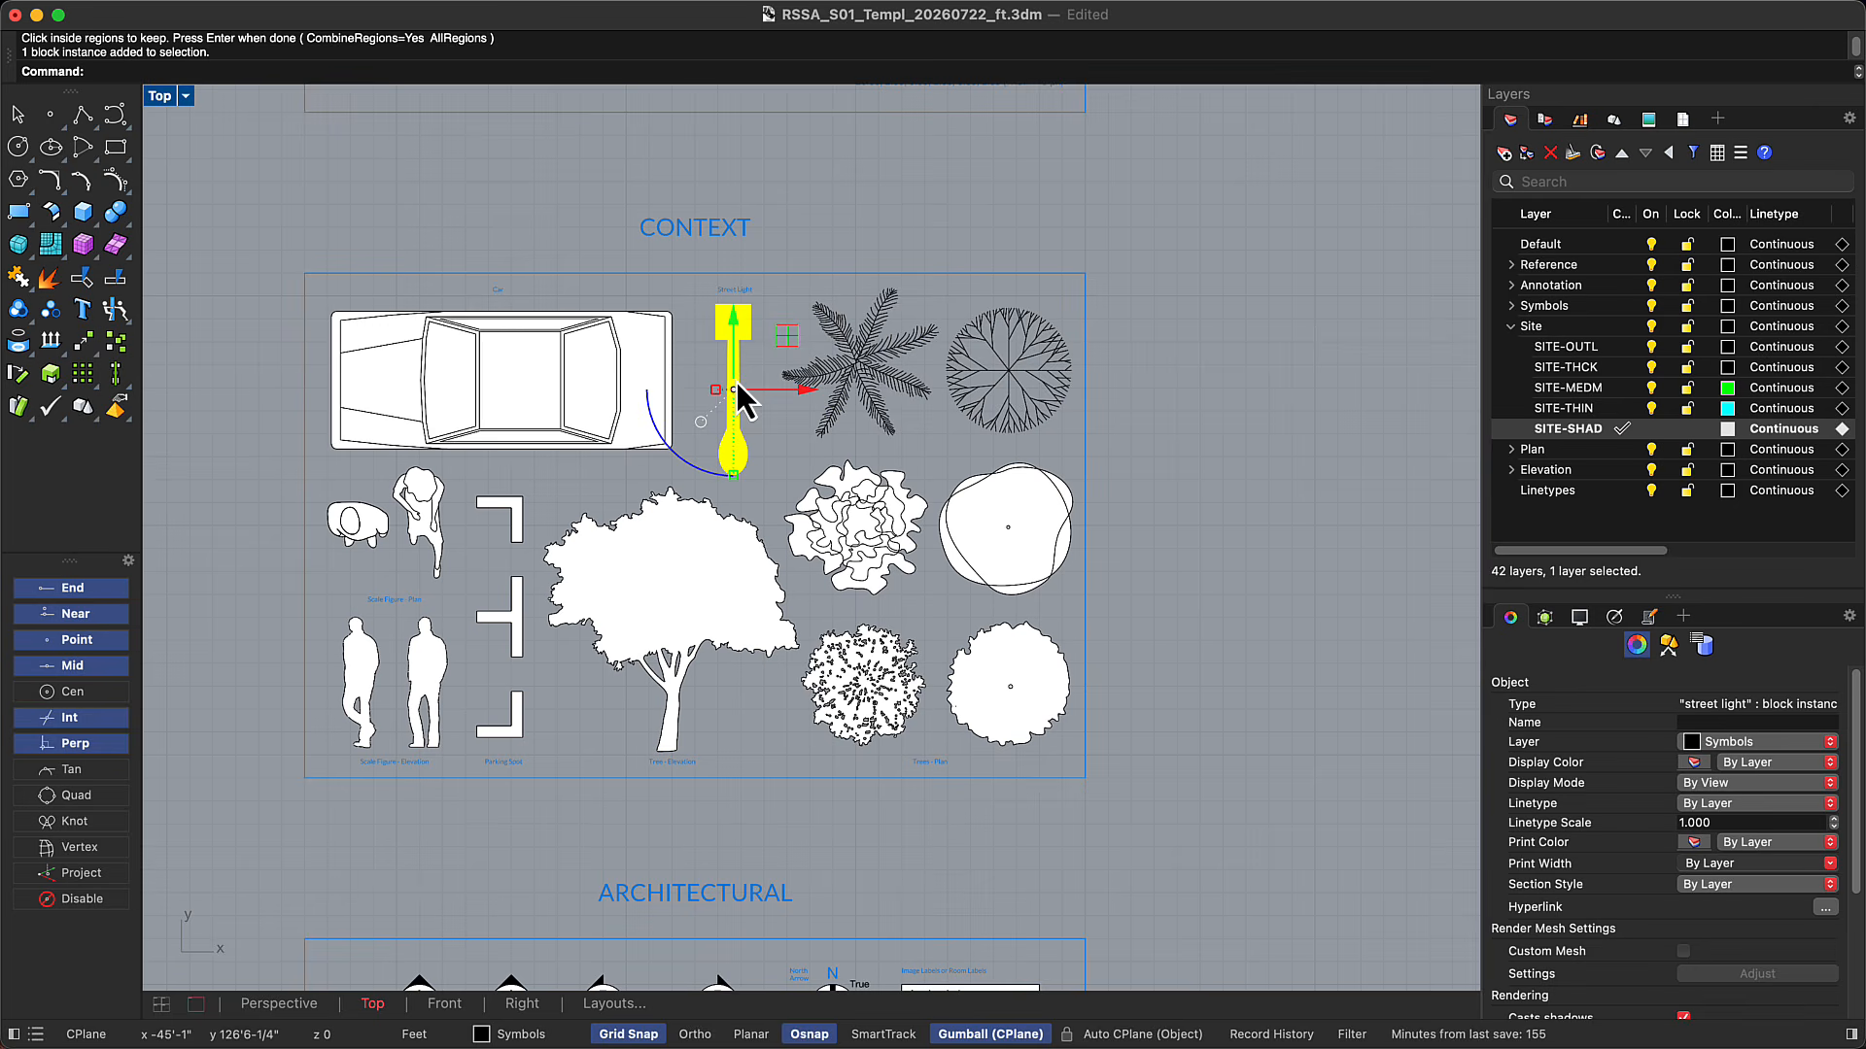
{"action": "left_click", "coordinate": [500, 408], "text": "shift"}
{"action": "left_click", "coordinate": [513, 551], "text": "shift"}
{"action": "left_click", "coordinate": [517, 608], "text": "shift"}
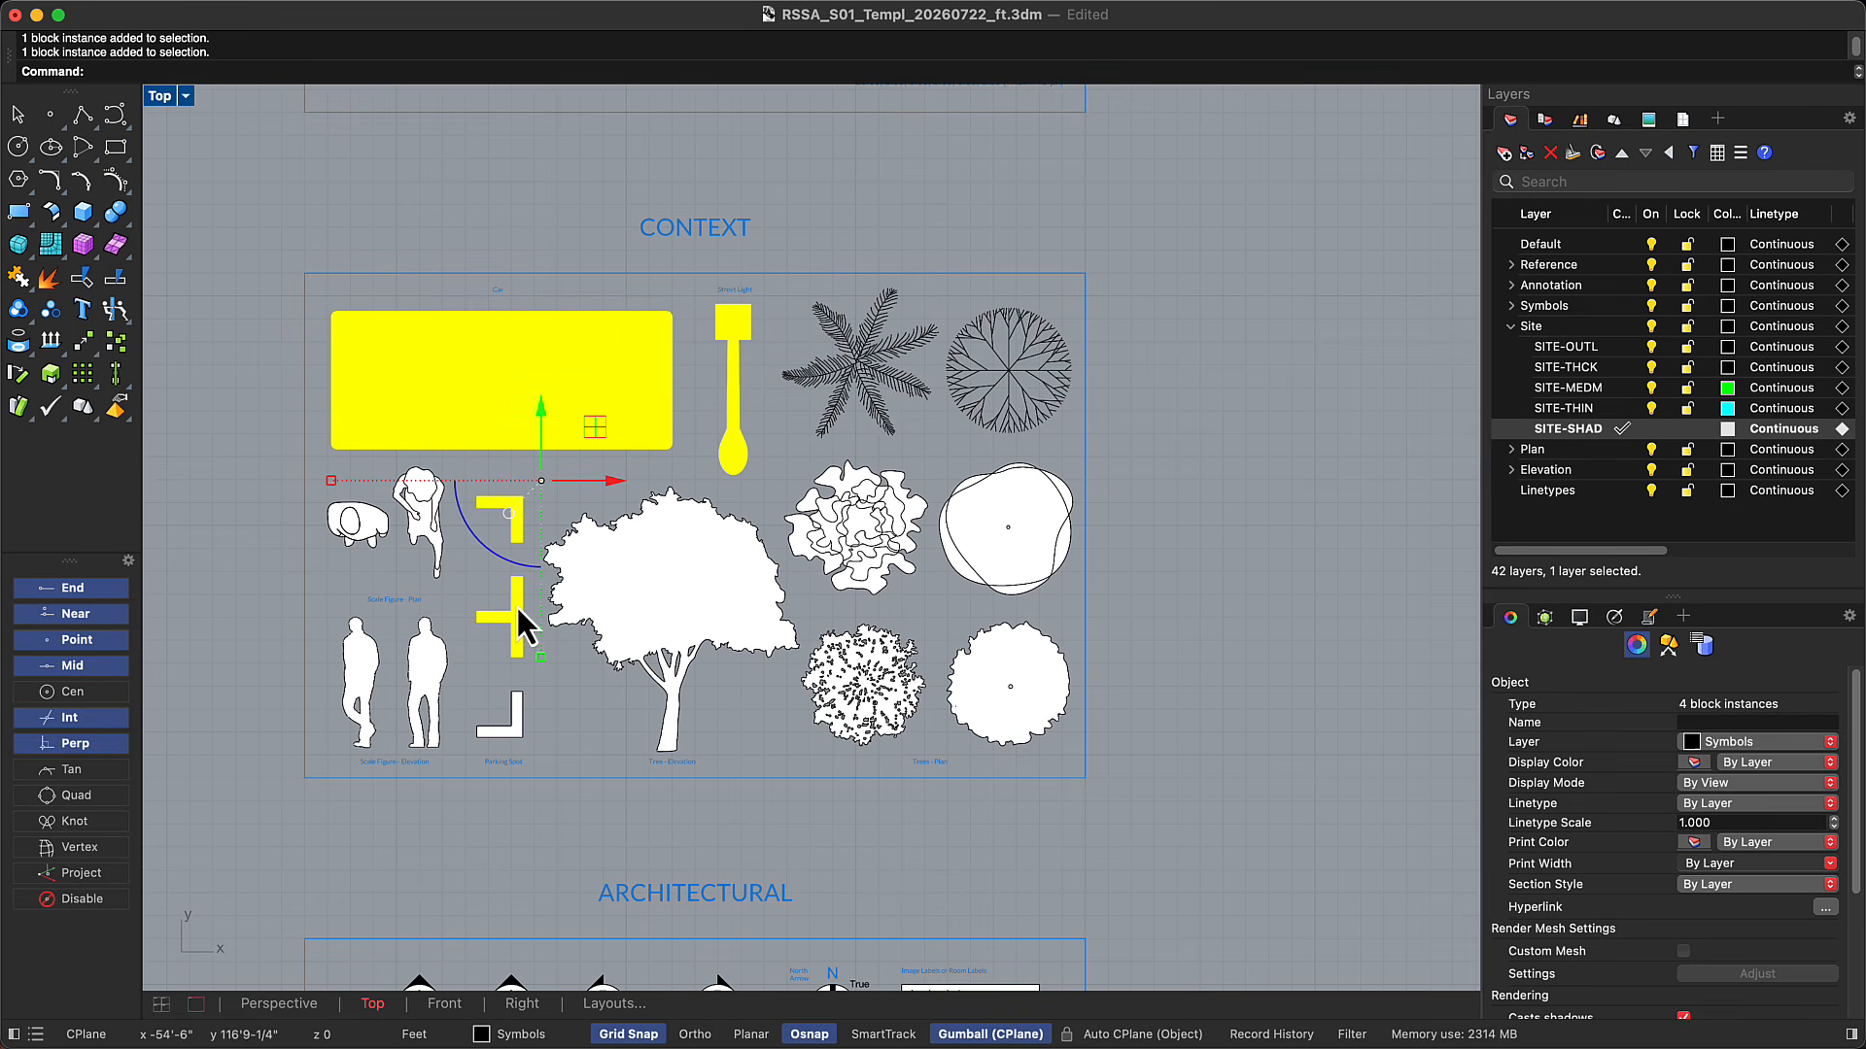
{"action": "left_click", "coordinate": [525, 714], "text": "shift"}
{"action": "left_click", "coordinate": [989, 691], "text": "shift"}
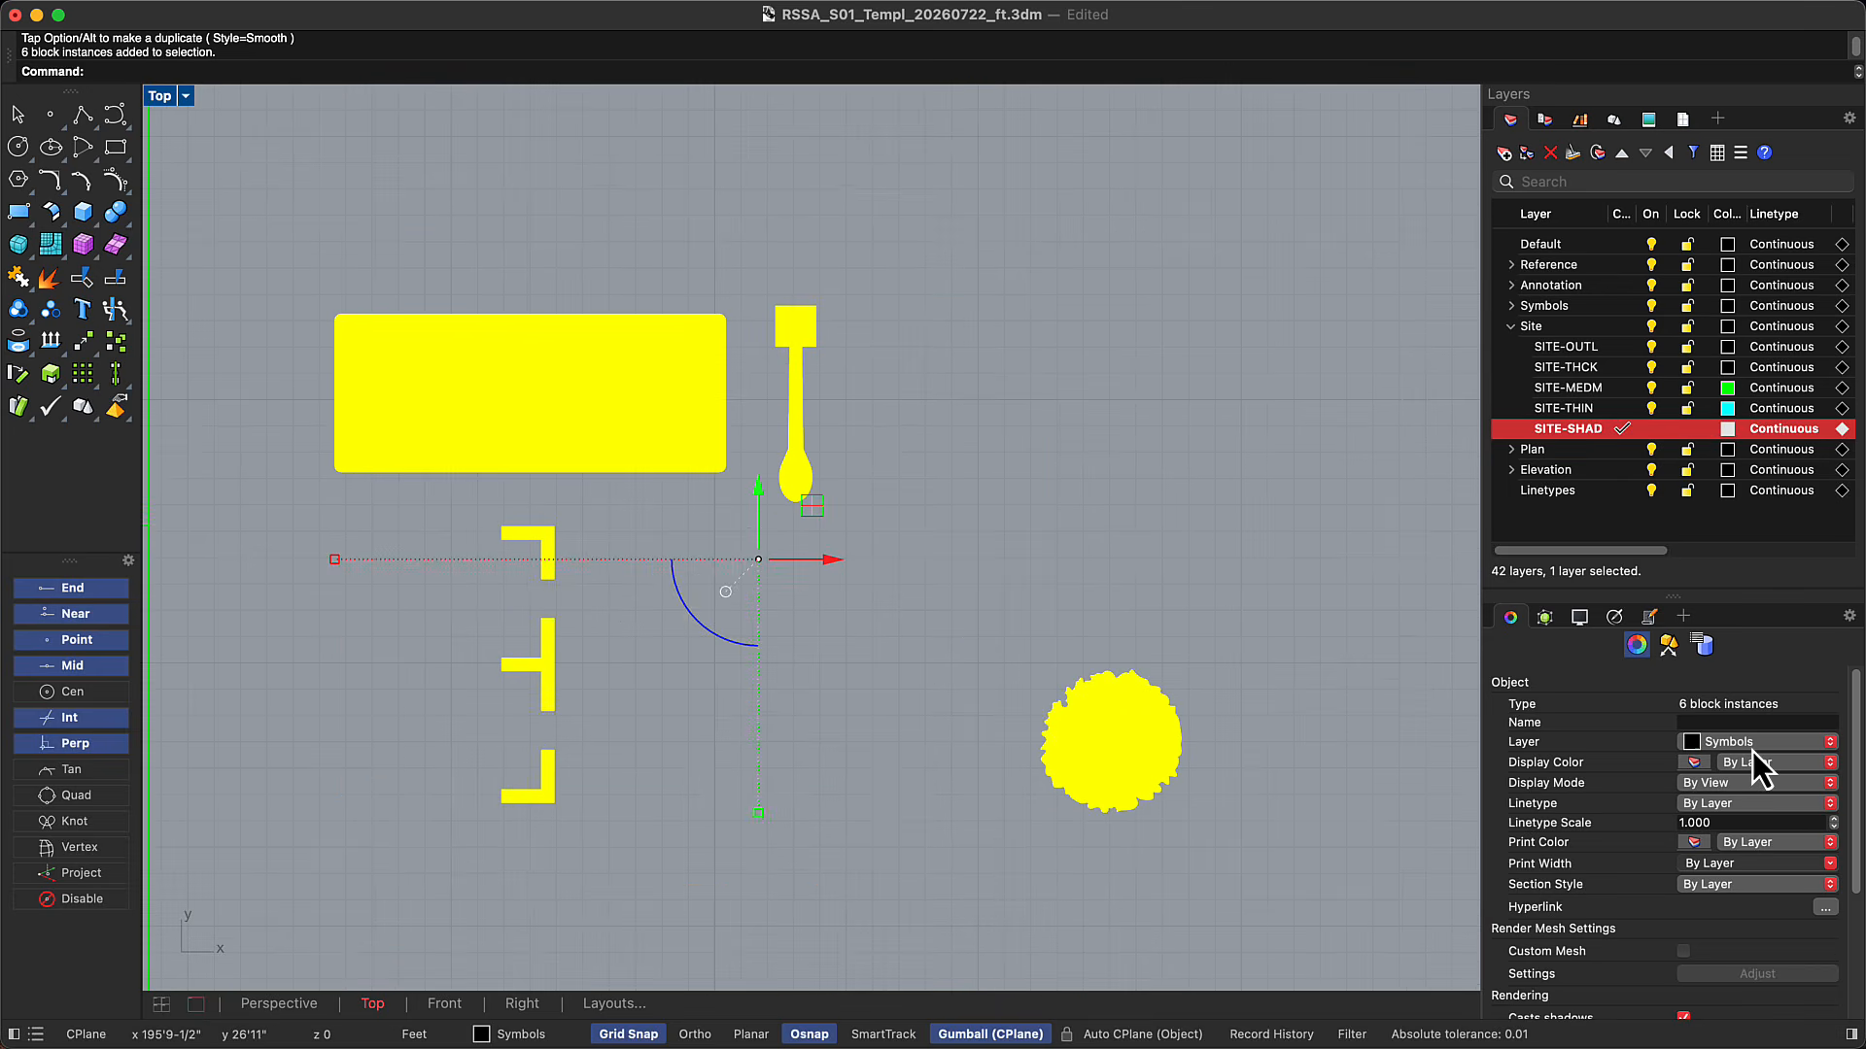
{"action": "left_click", "coordinate": [1753, 746]}
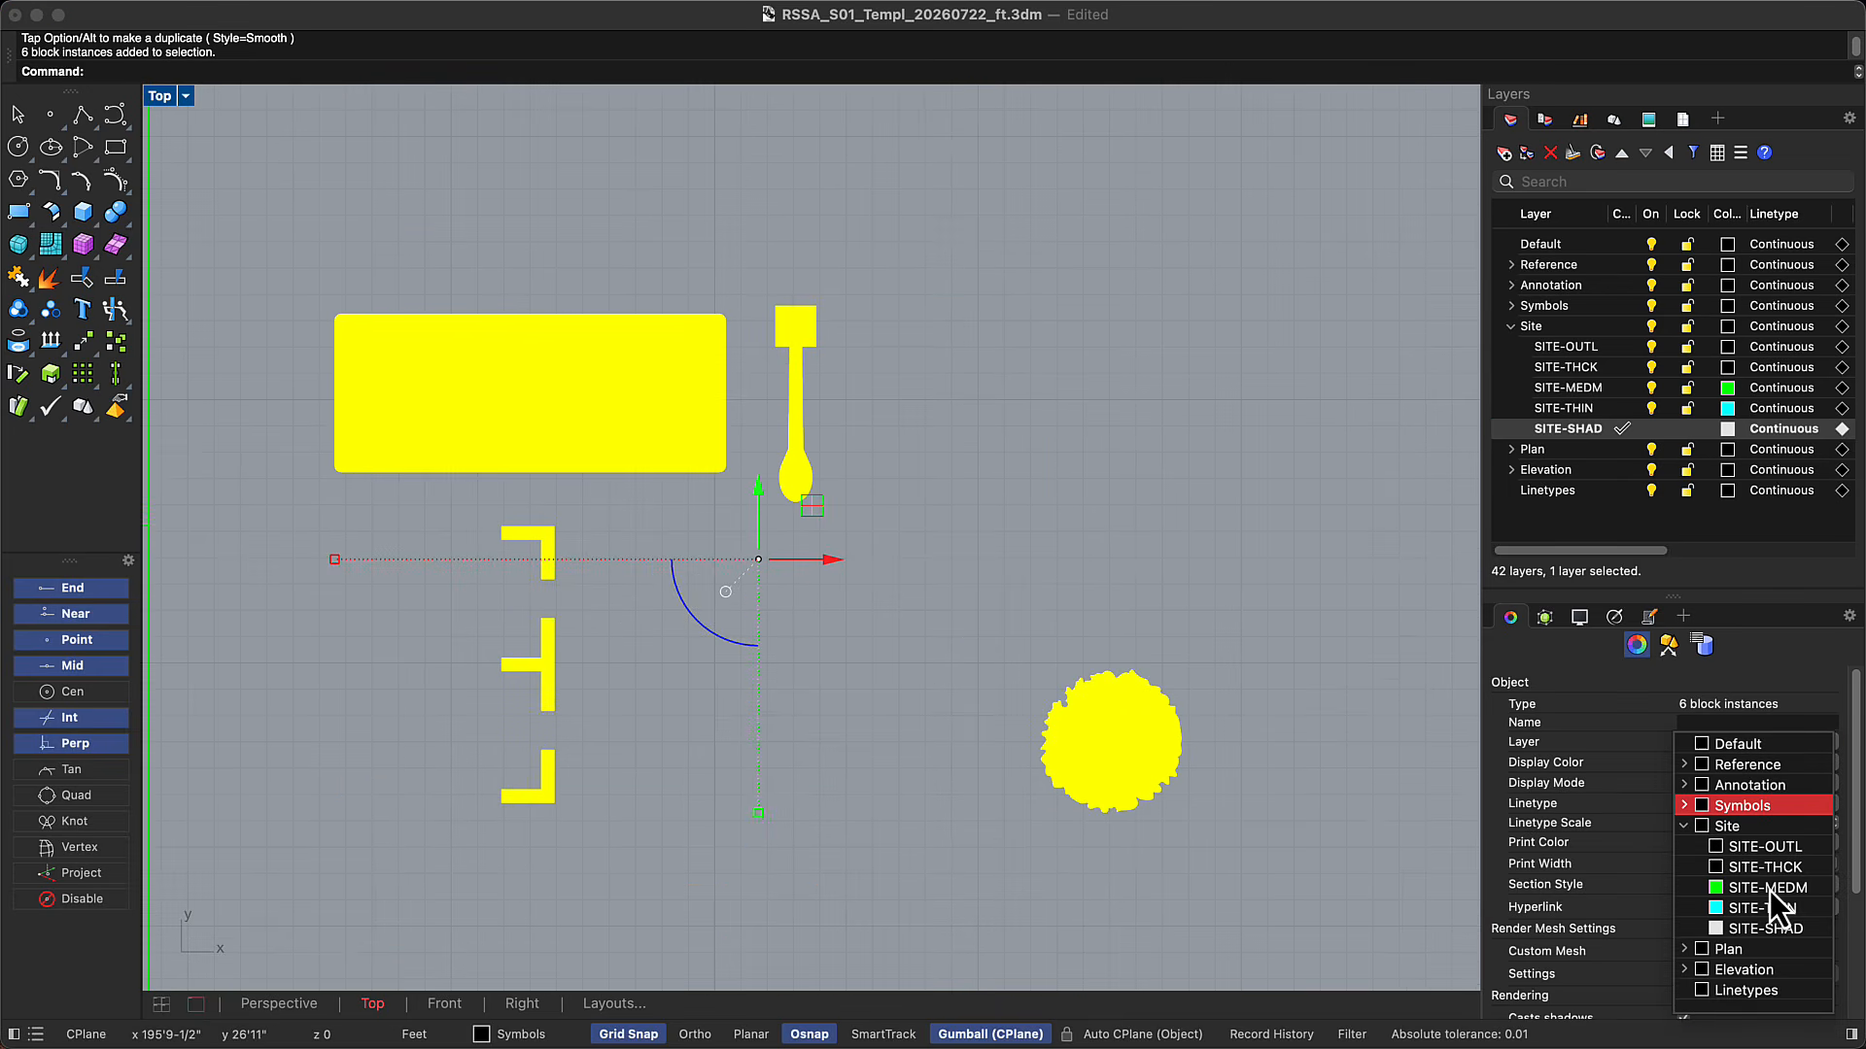
{"action": "left_click", "coordinate": [1769, 916]}
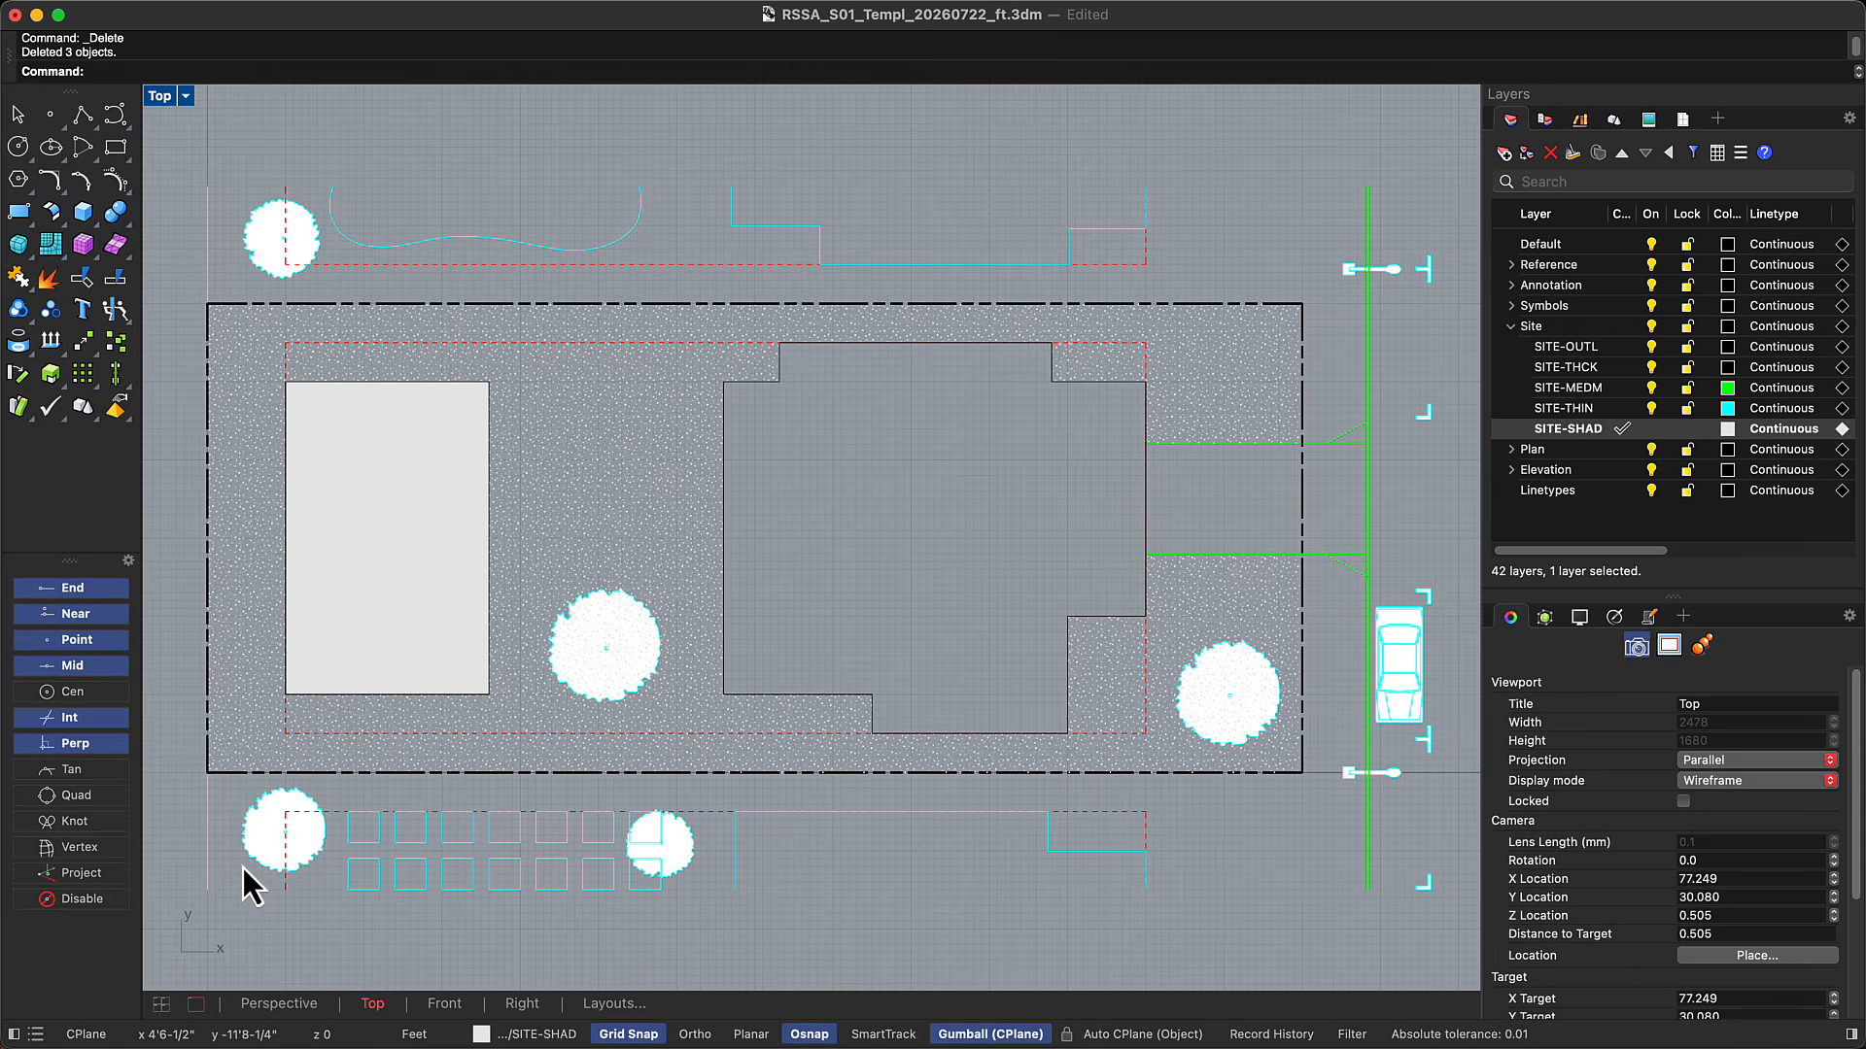
Send the dashed setback line crossing the tree at the lower neighboring lot's far corner to the back
{"action": "scroll", "coordinate": [242, 866], "scroll_direction": "up", "scroll_amount": 10}
{"action": "right_click_drag", "start_coordinate": [243, 866], "coordinate": [406, 805]}
{"action": "scroll", "coordinate": [243, 867], "scroll_direction": "up", "scroll_amount": 3}
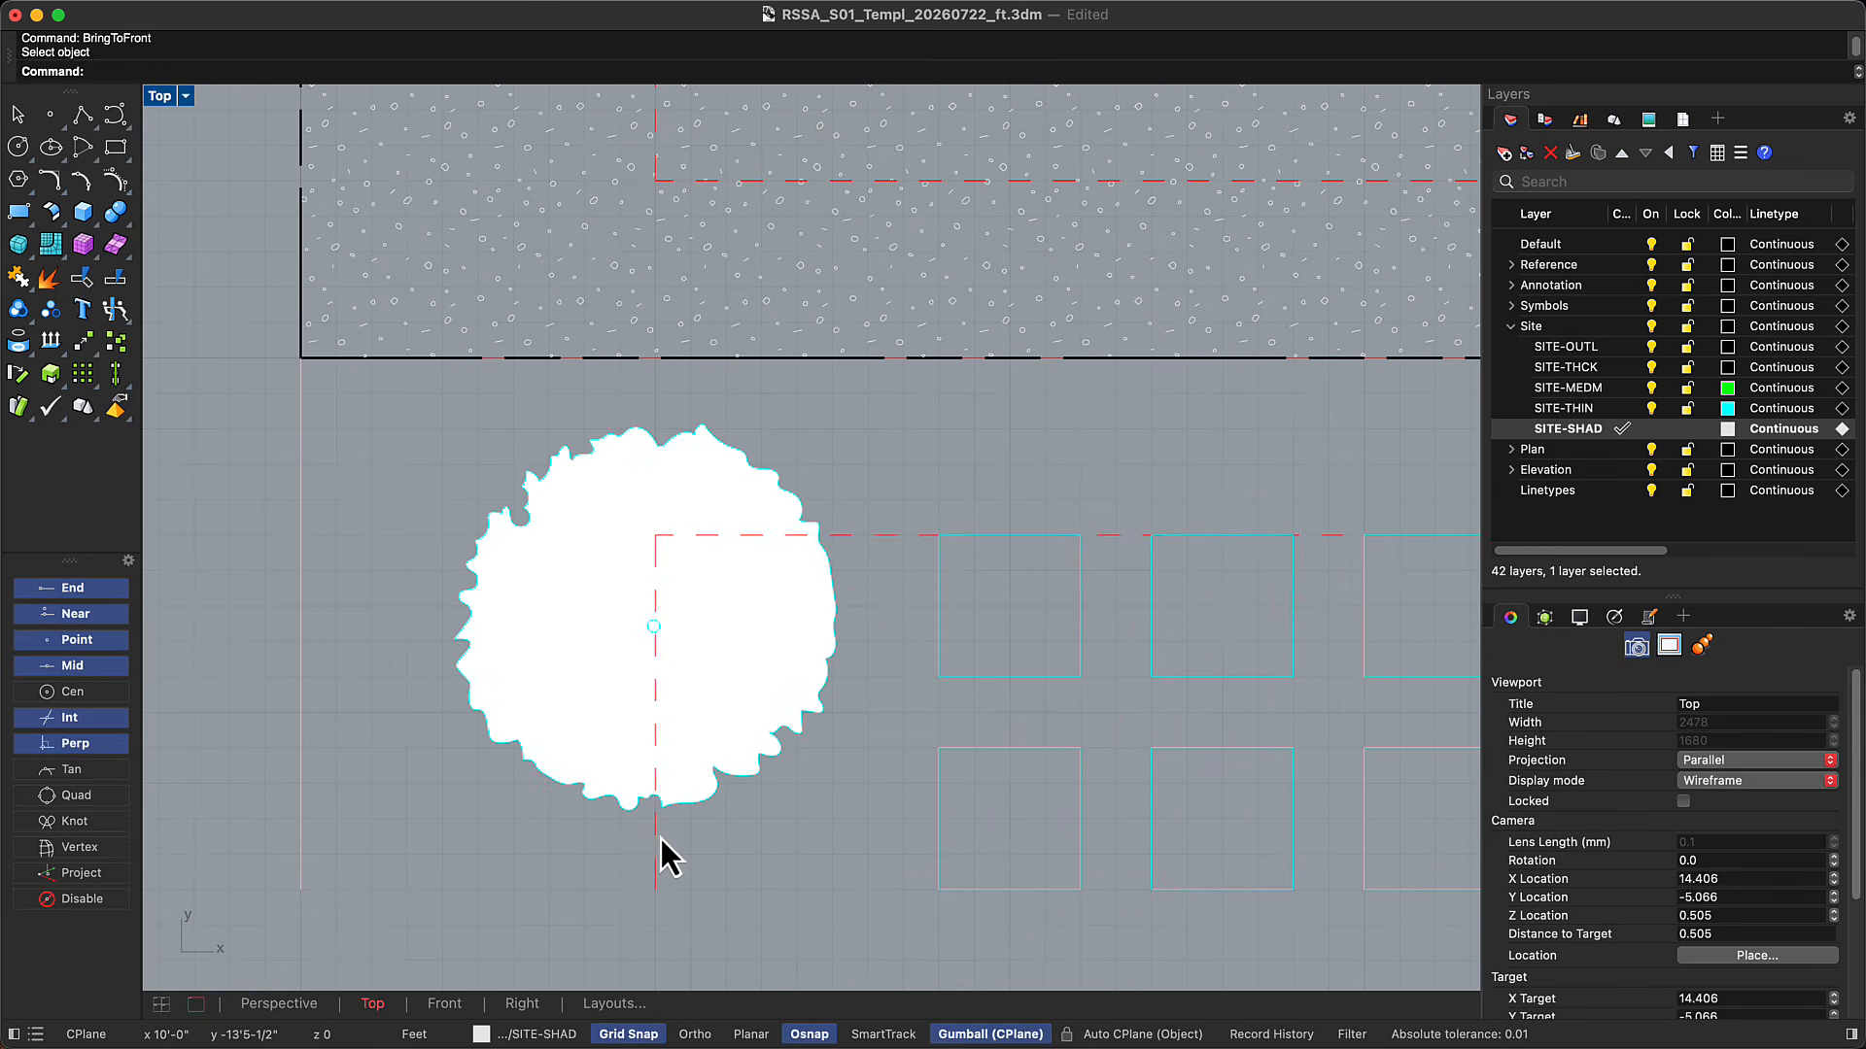
{"action": "left_click", "coordinate": [659, 838]}
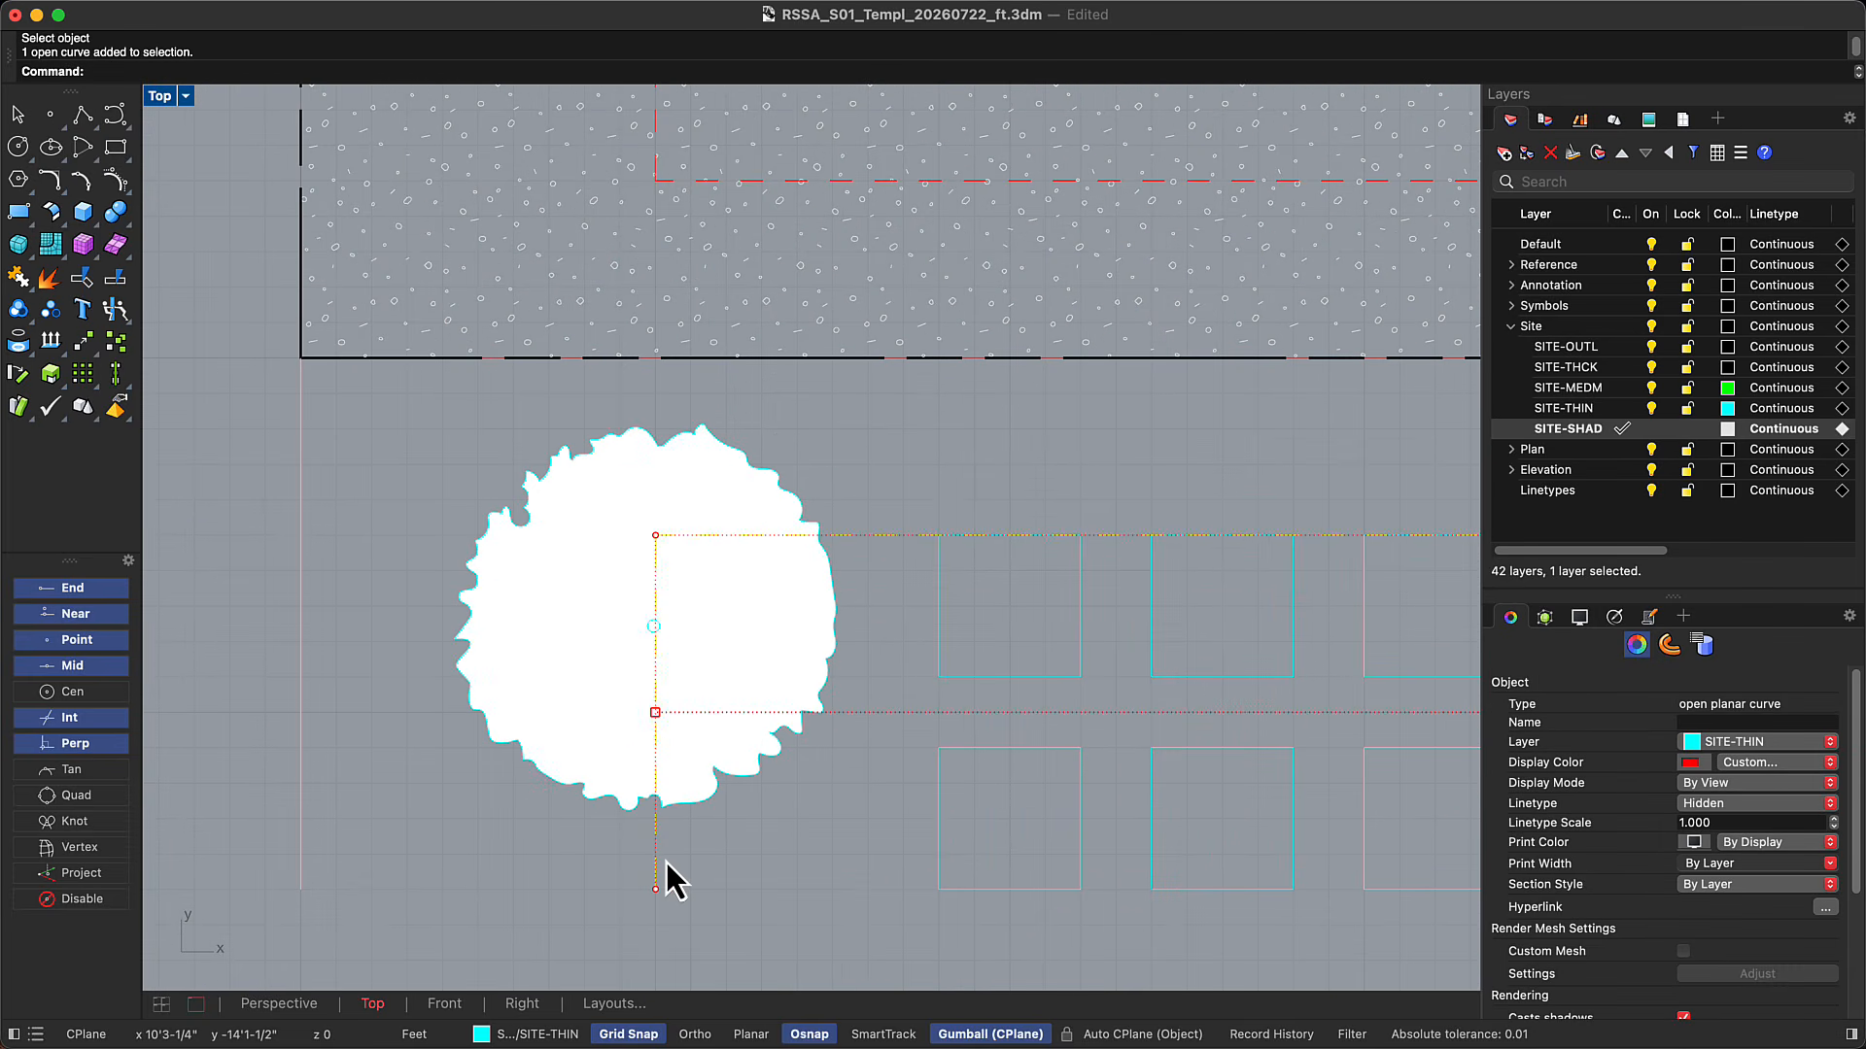
{"action": "type", "text": "SendToBack"}
{"action": "key", "text": "Return"}
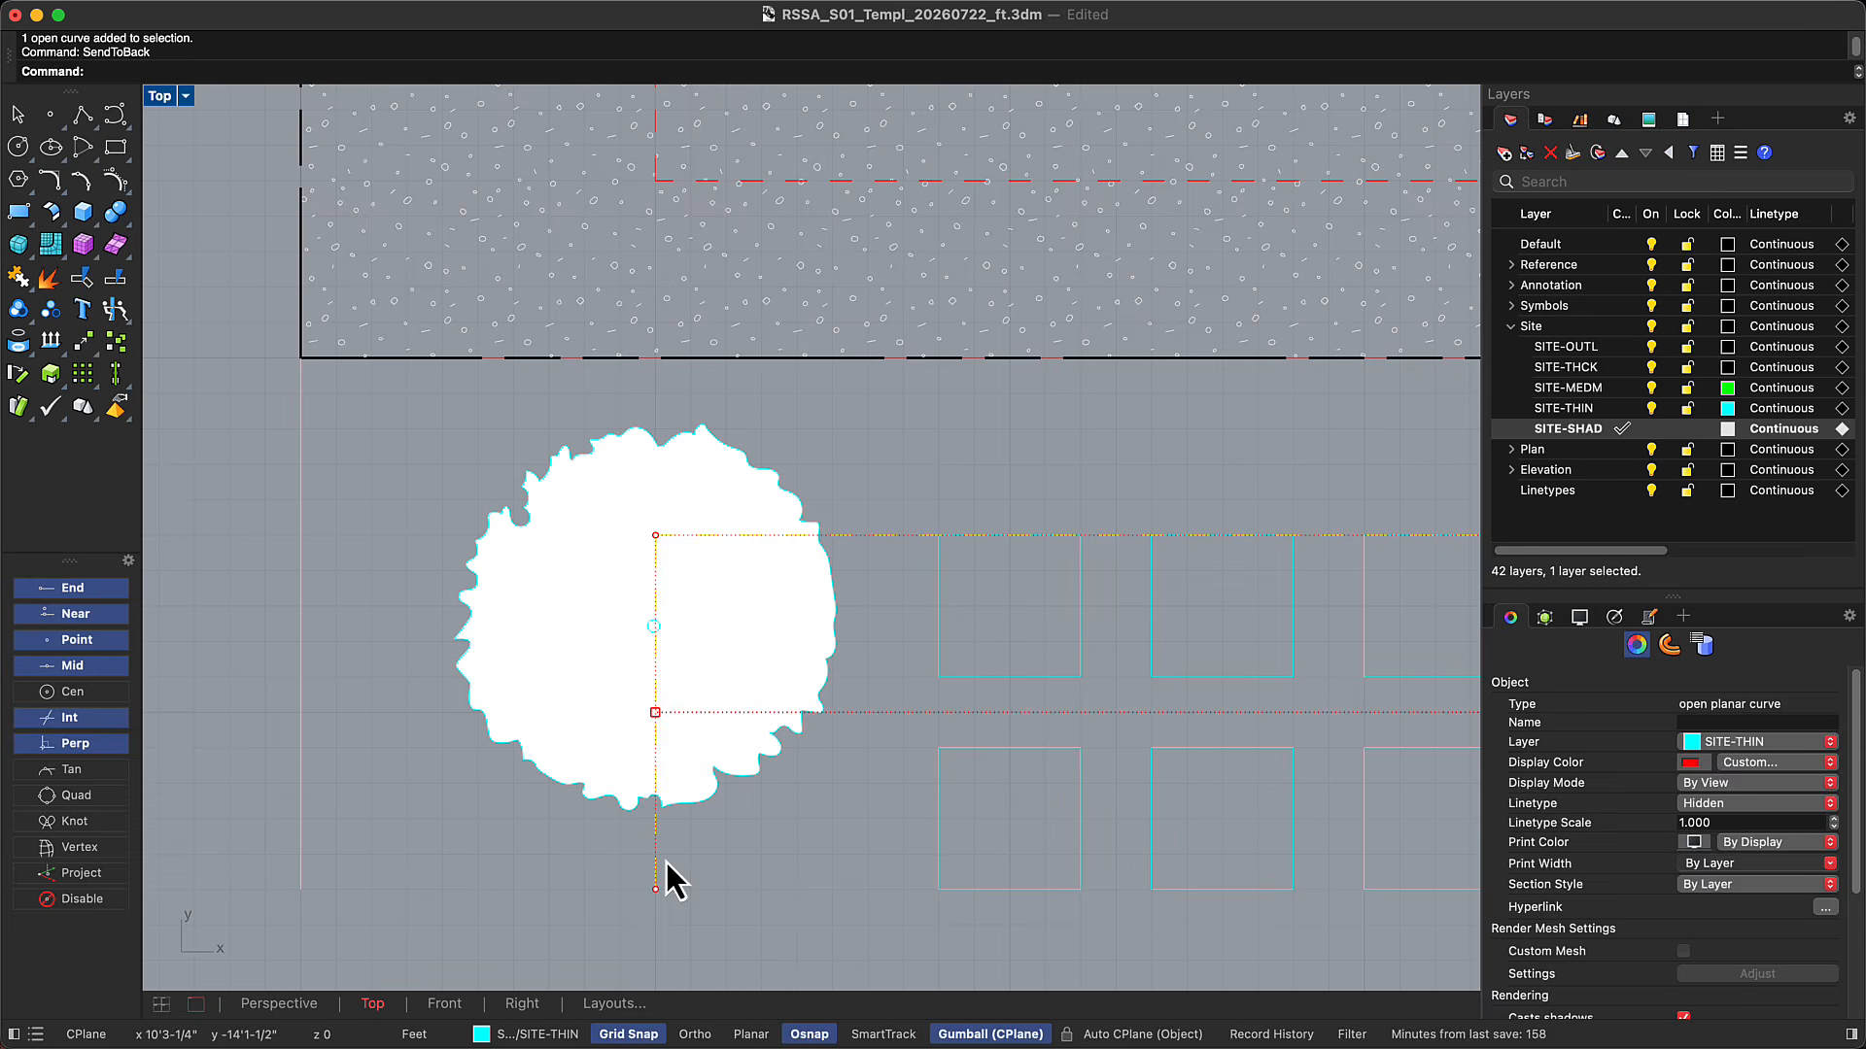
Send the two squares at the end of the array that overlap the small tree to the back
{"action": "scroll", "coordinate": [559, 762], "scroll_direction": "down", "scroll_amount": 6}
{"action": "right_click_drag", "start_coordinate": [1442, 798], "coordinate": [886, 797]}
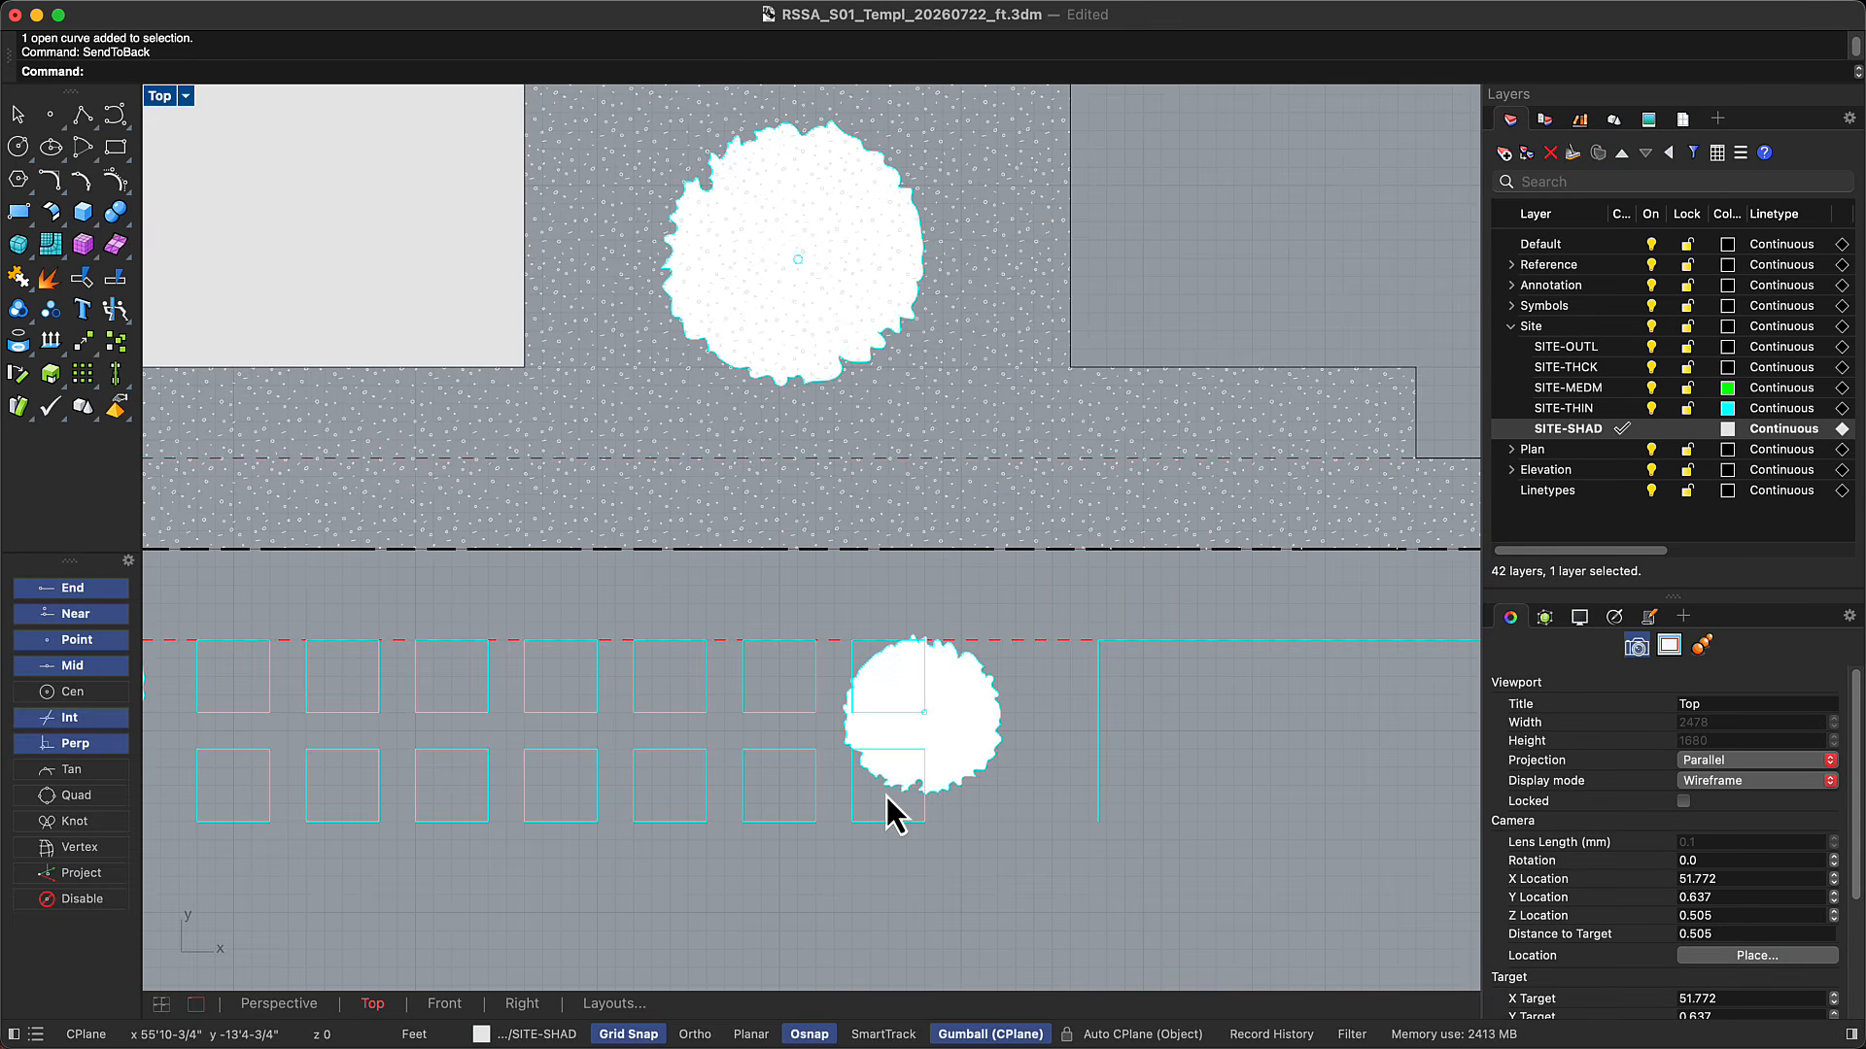
{"action": "scroll", "coordinate": [884, 797], "scroll_direction": "up", "scroll_amount": 9}
{"action": "left_click", "coordinate": [797, 788]}
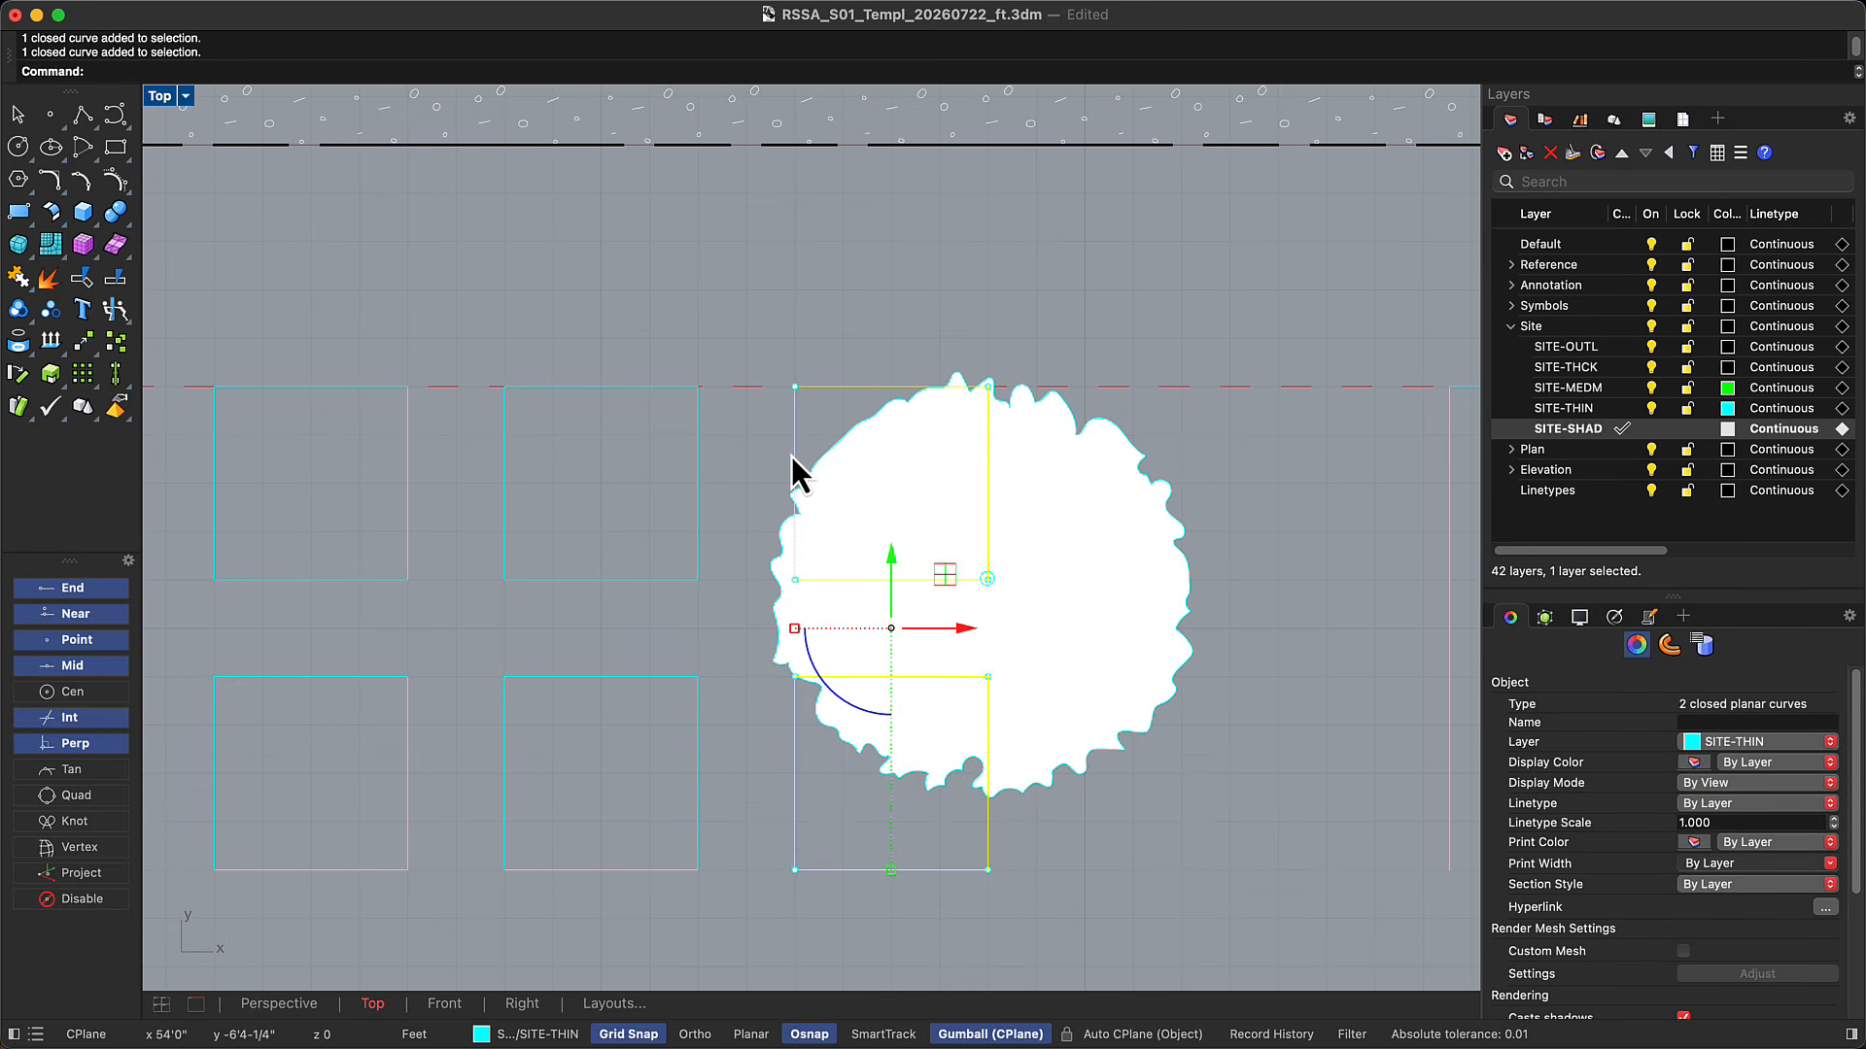
{"action": "key", "text": "Return"}
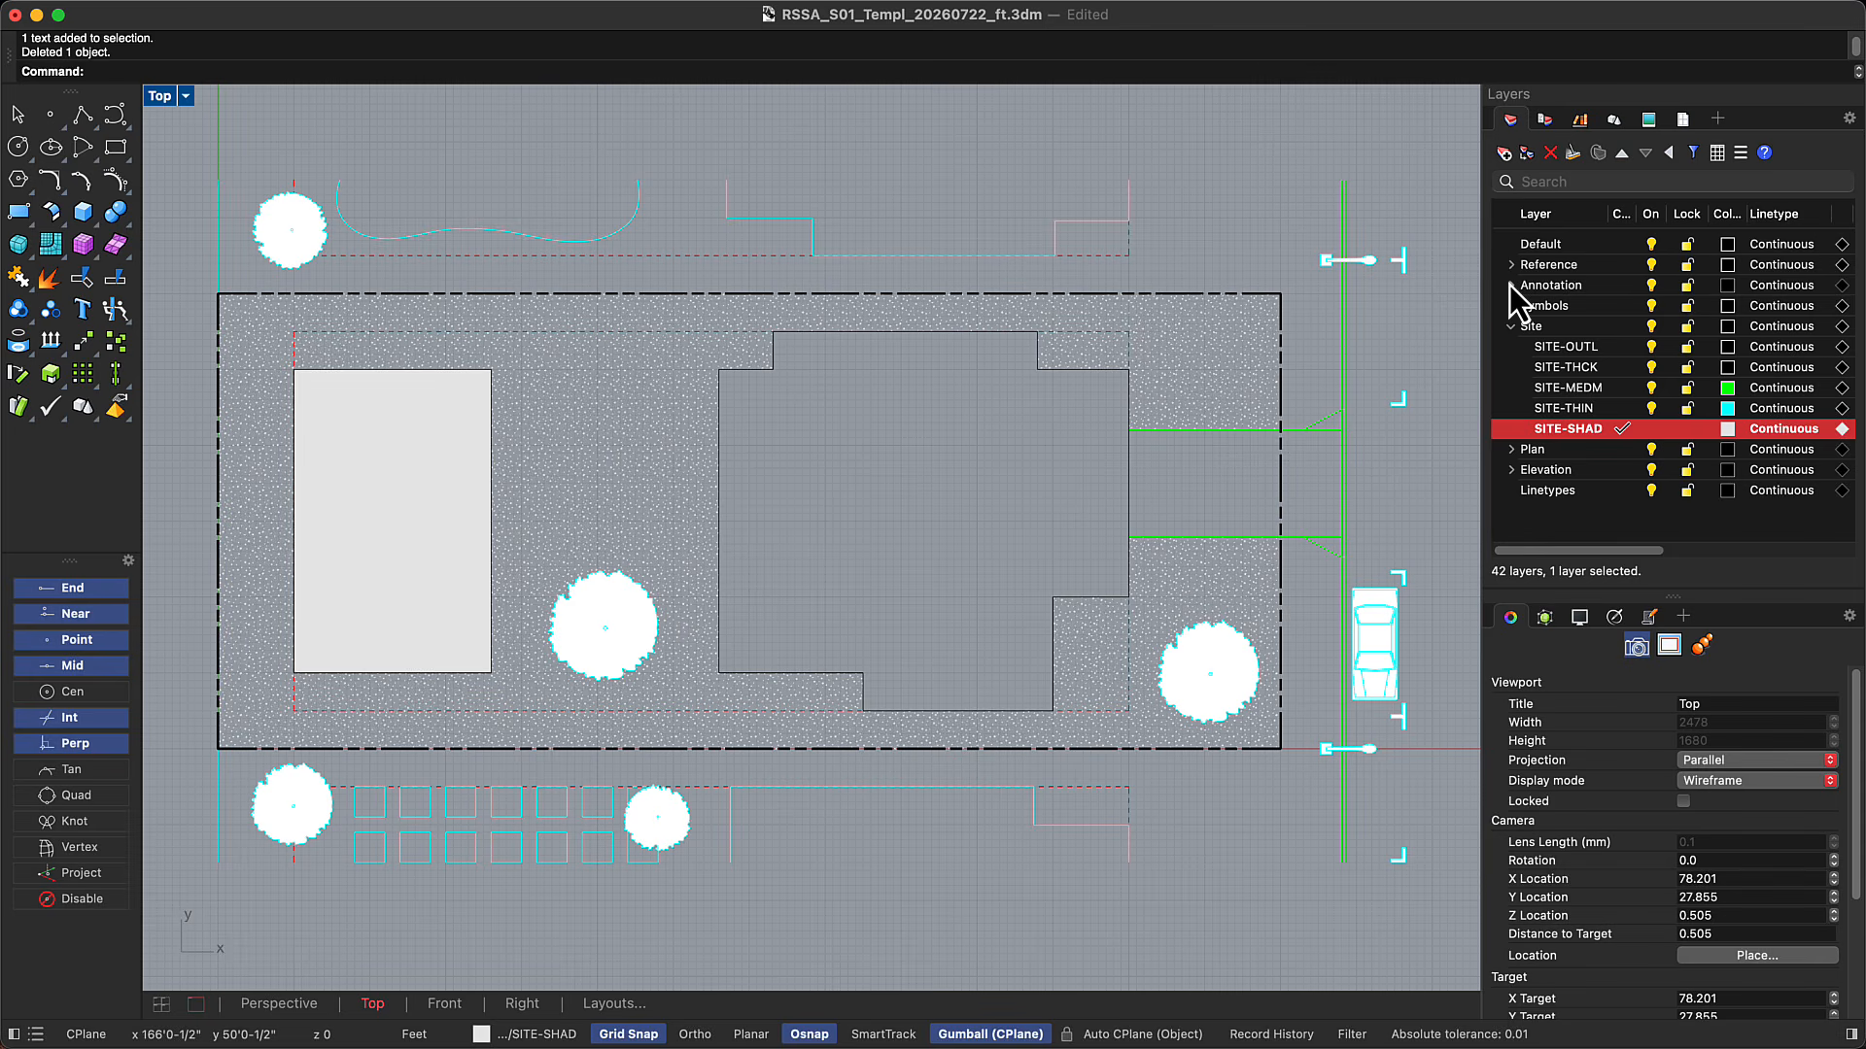
Make ANNO-TITL the current layer and place the text "ADU FOOTPRINT" inside the smaller building footprint
{"action": "left_click", "coordinate": [1510, 285]}
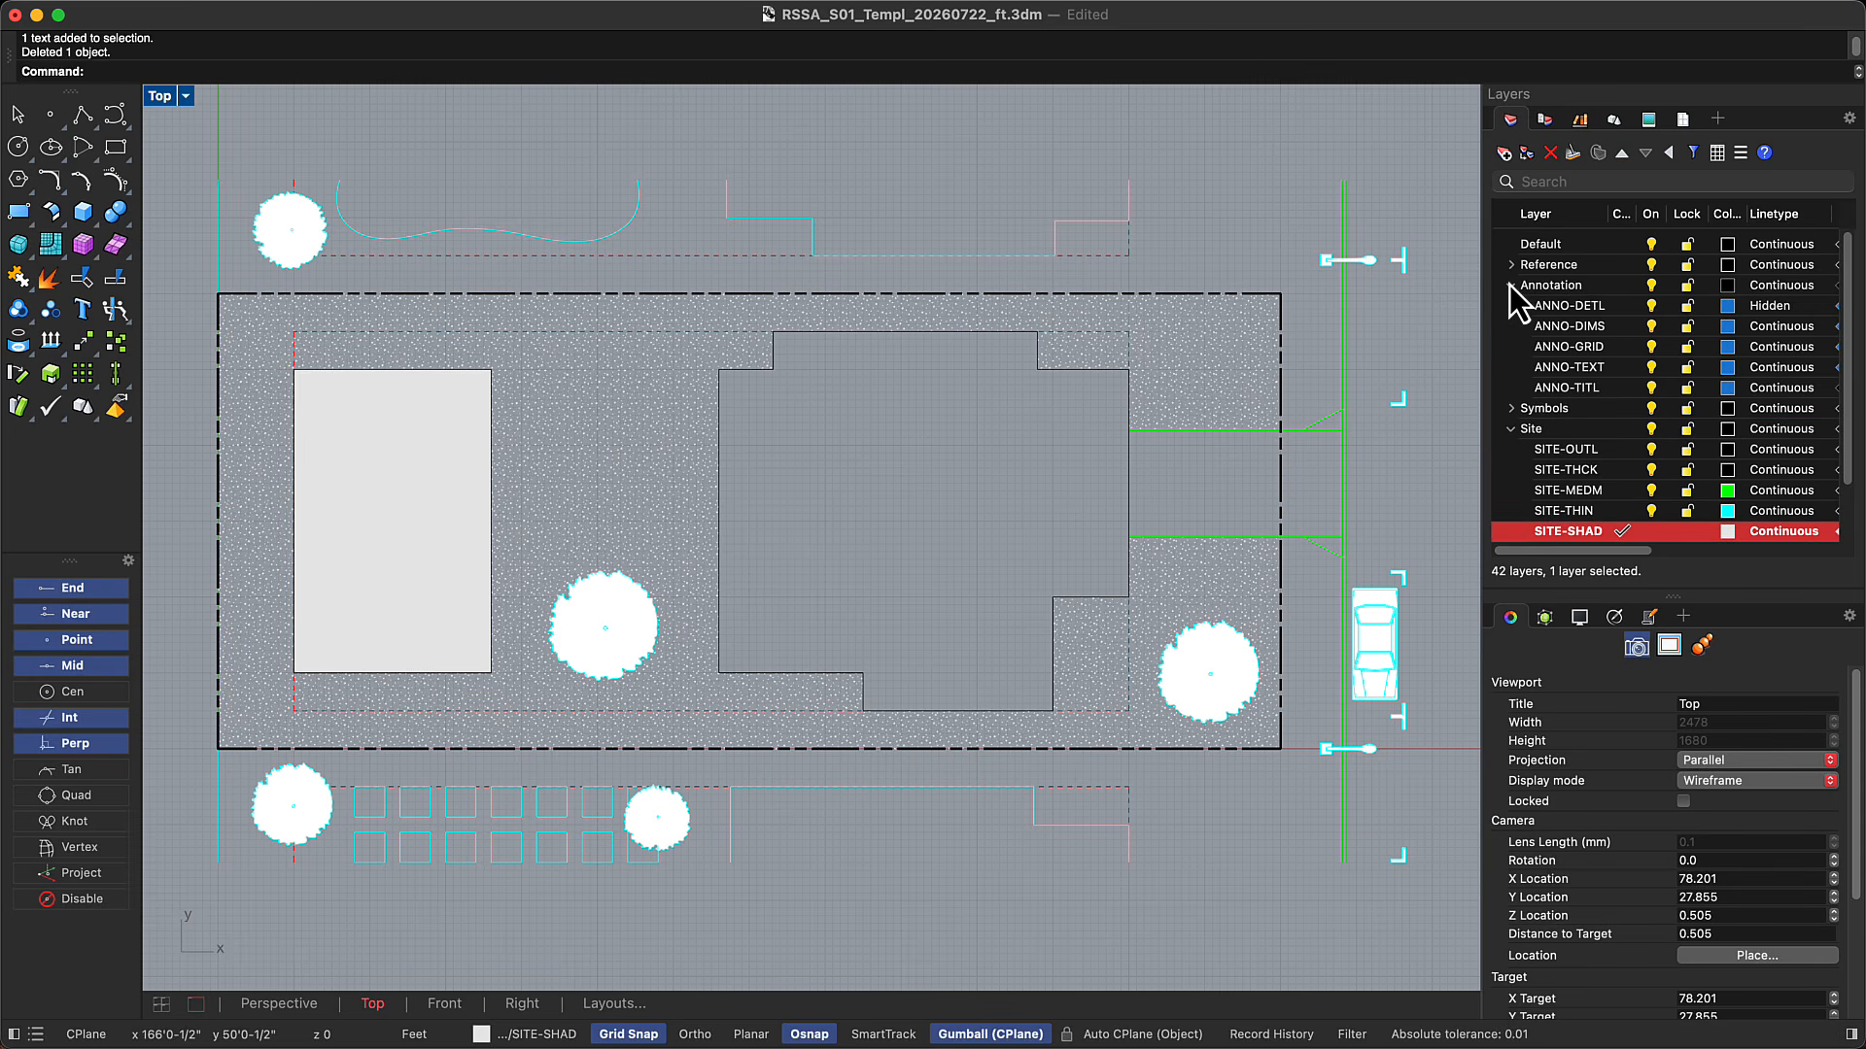
{"action": "left_click", "coordinate": [1624, 387]}
{"action": "left_click", "coordinate": [127, 71]}
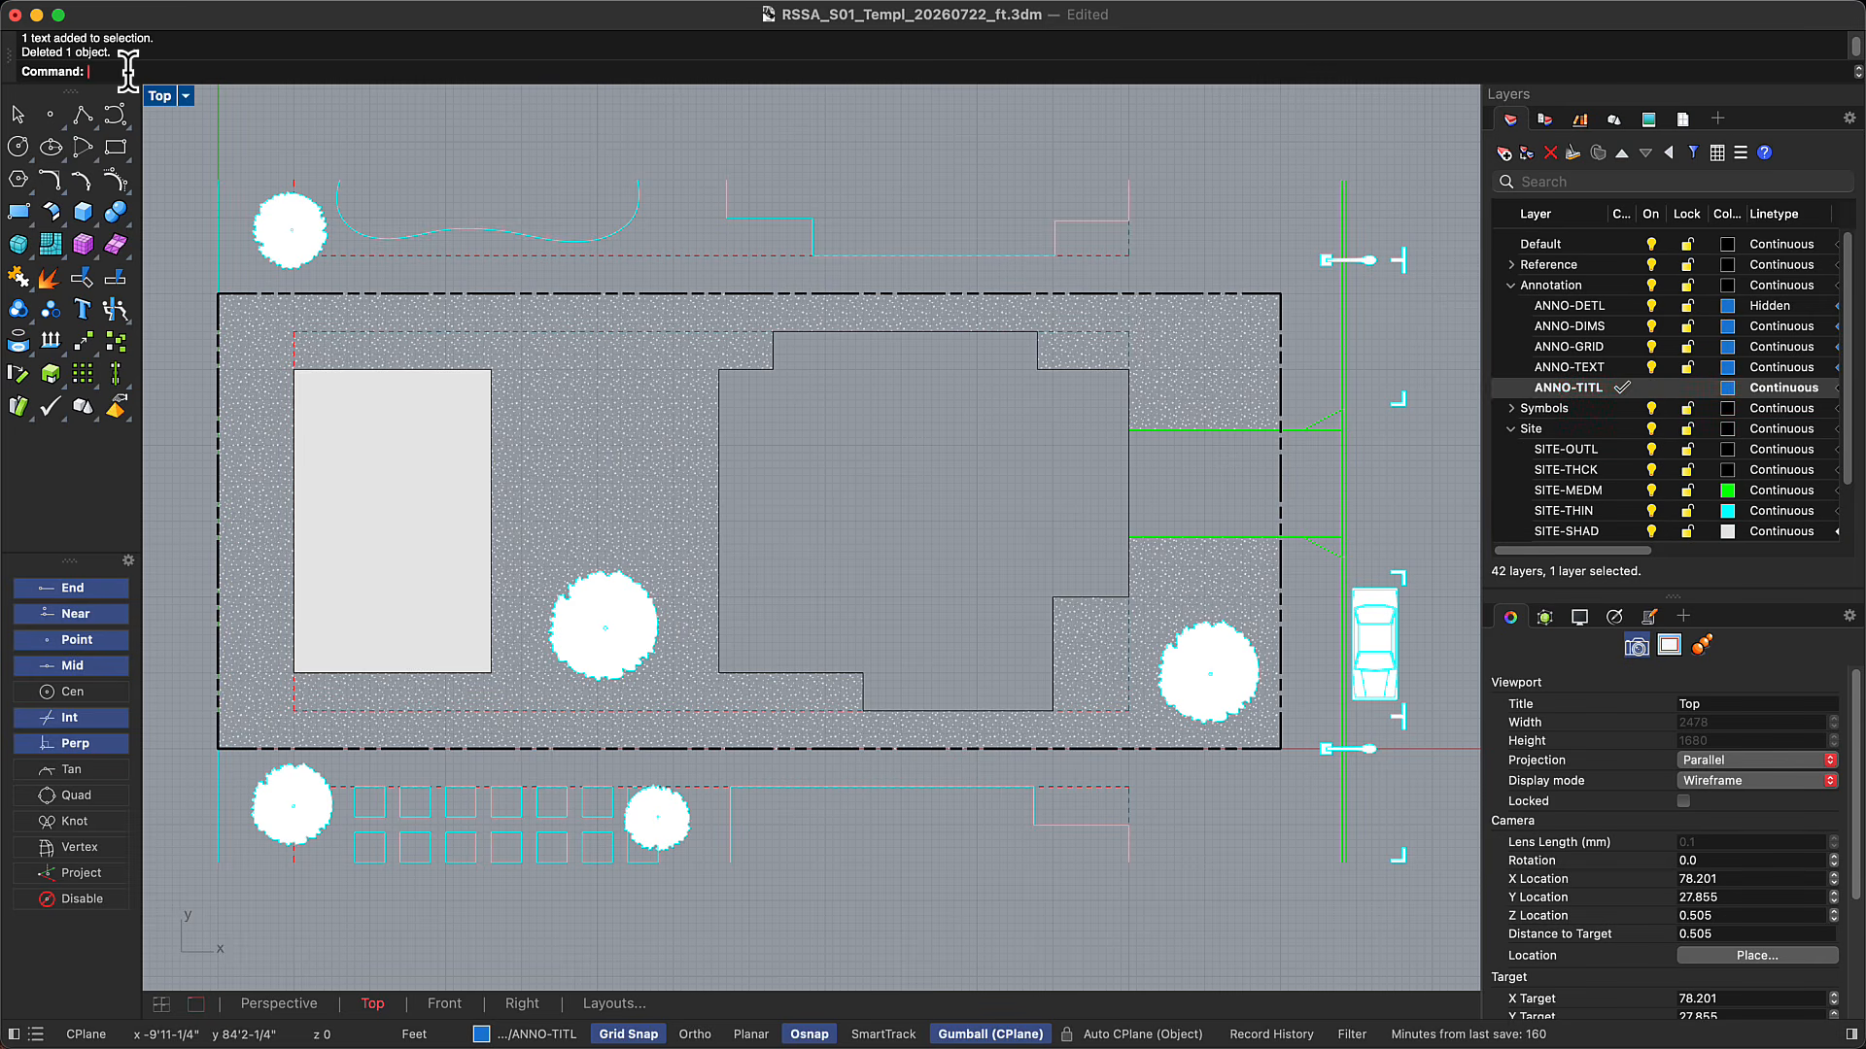
{"action": "type", "text": "Text"}
{"action": "key", "text": "Return"}
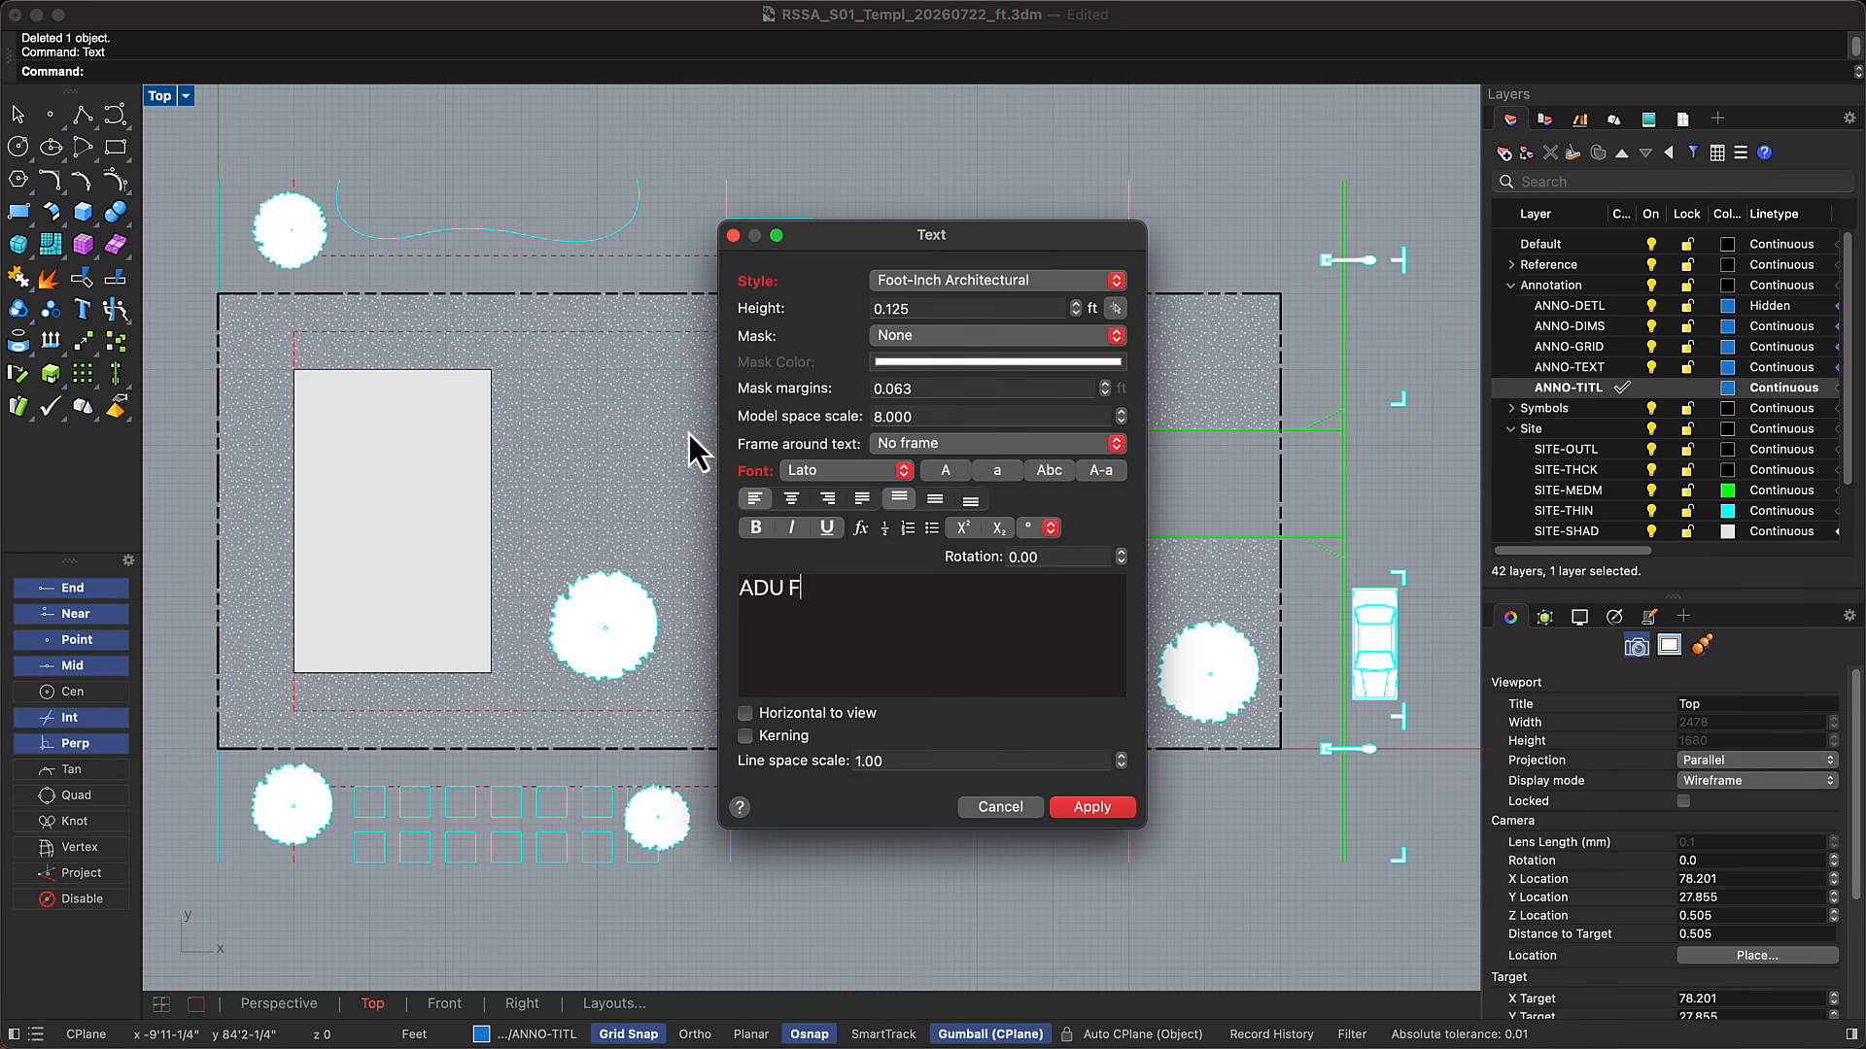
{"action": "left_click", "coordinate": [1091, 806]}
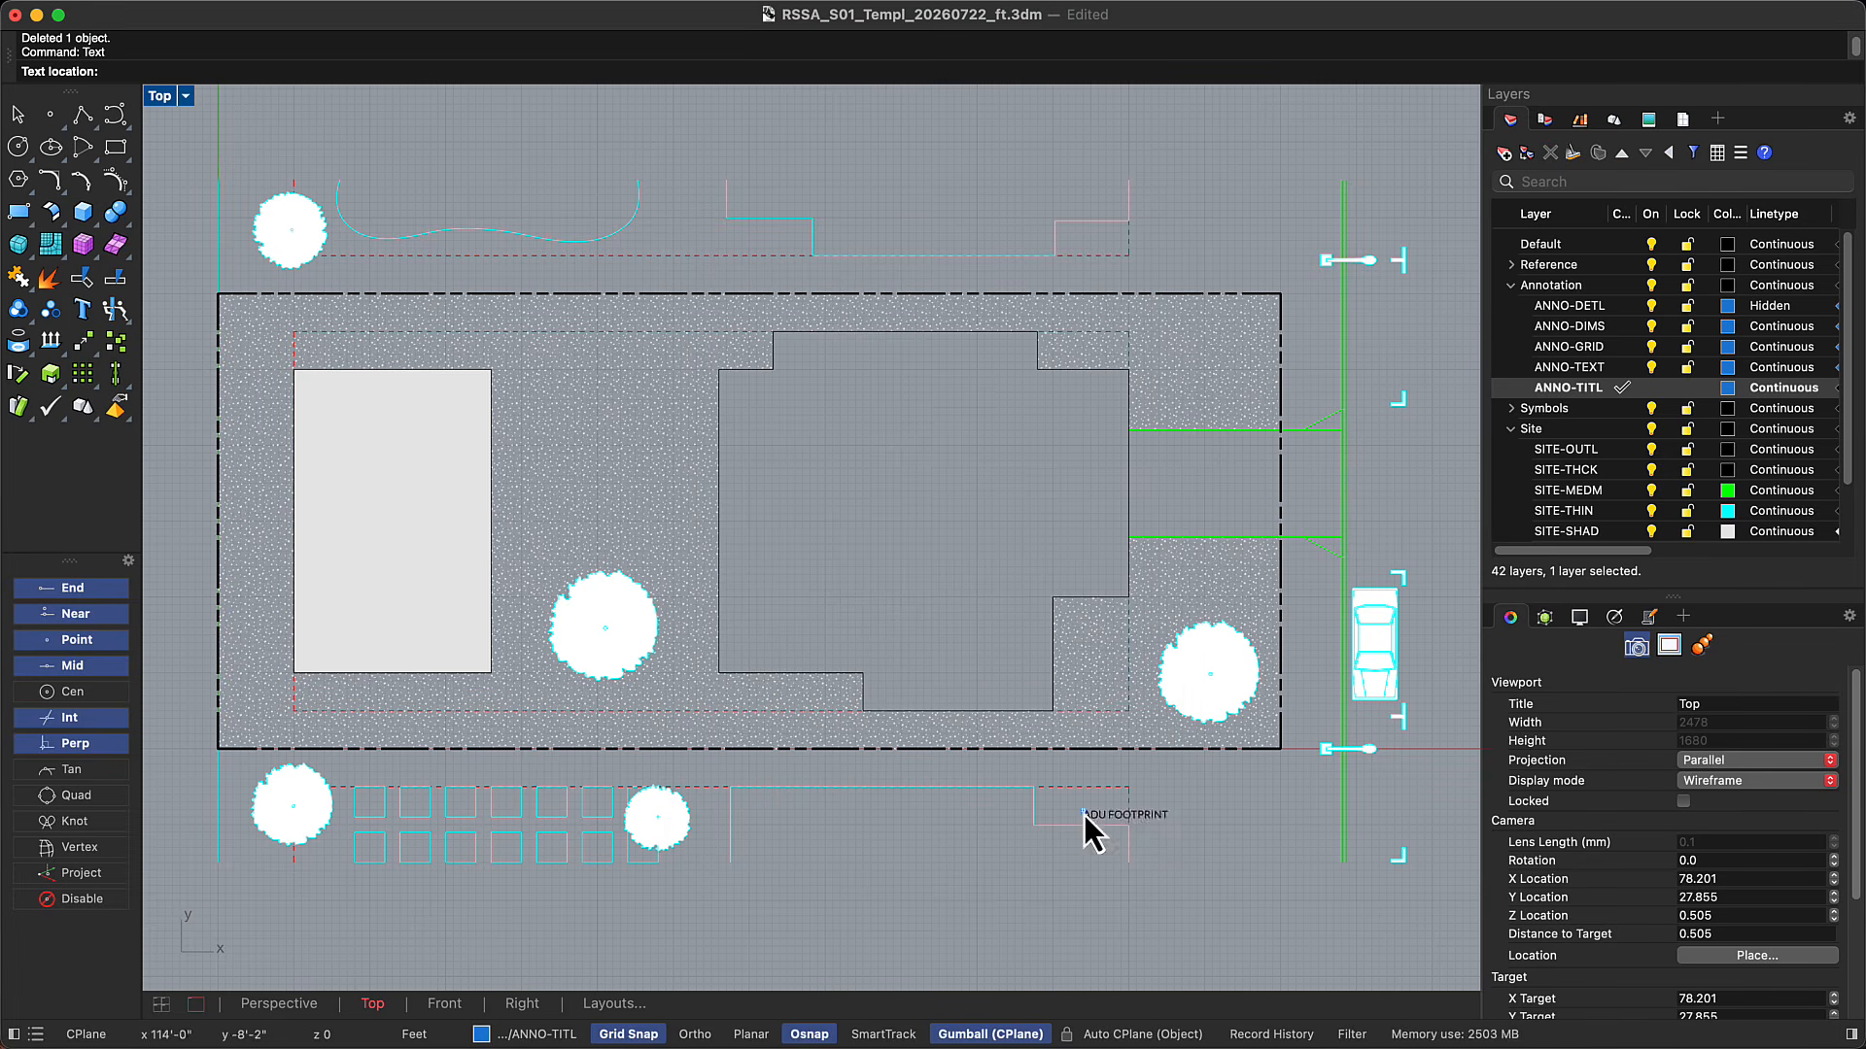
{"action": "left_click", "coordinate": [351, 533]}
Draw a diagonal line across the ADU footprint from its upper-left corner to its lower-right corner
{"action": "scroll", "coordinate": [352, 533], "scroll_direction": "up", "scroll_amount": 5}
{"action": "scroll", "coordinate": [352, 533], "scroll_direction": "up", "scroll_amount": 2}
{"action": "right_click_drag", "start_coordinate": [352, 532], "coordinate": [454, 533]}
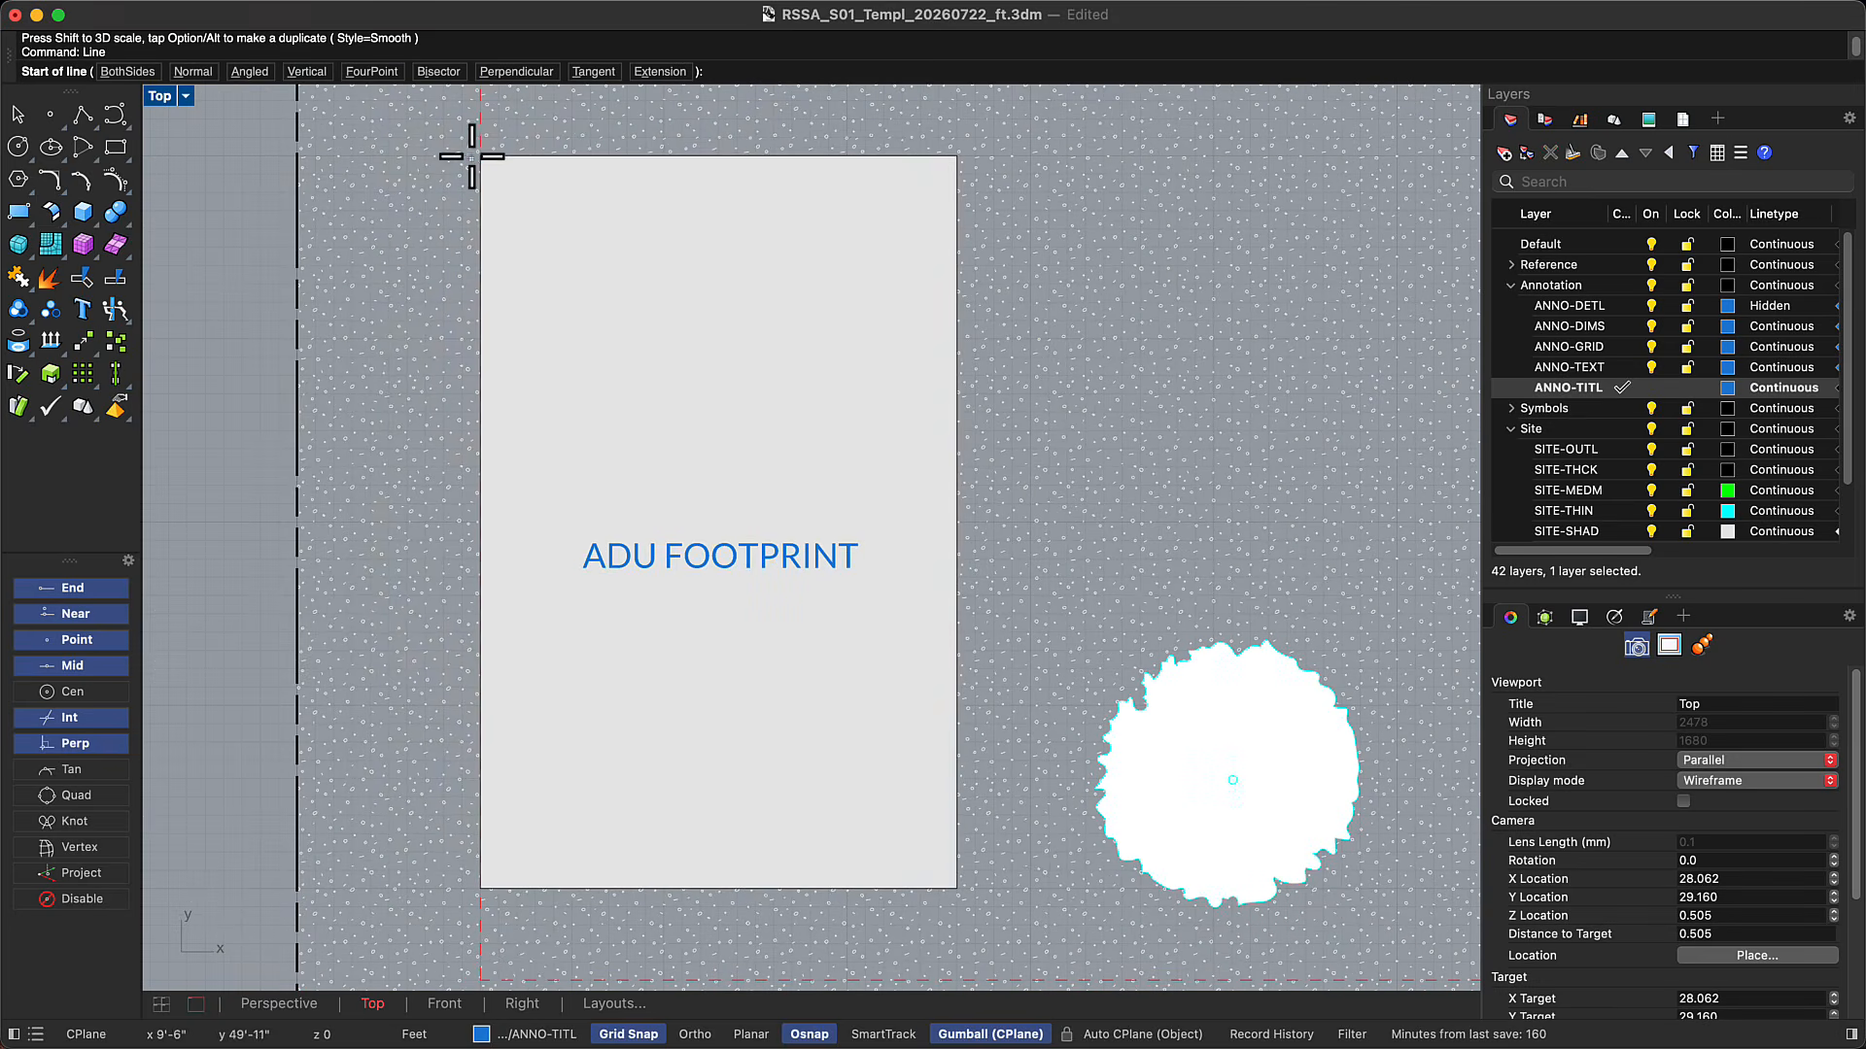
{"action": "left_click", "coordinate": [480, 157]}
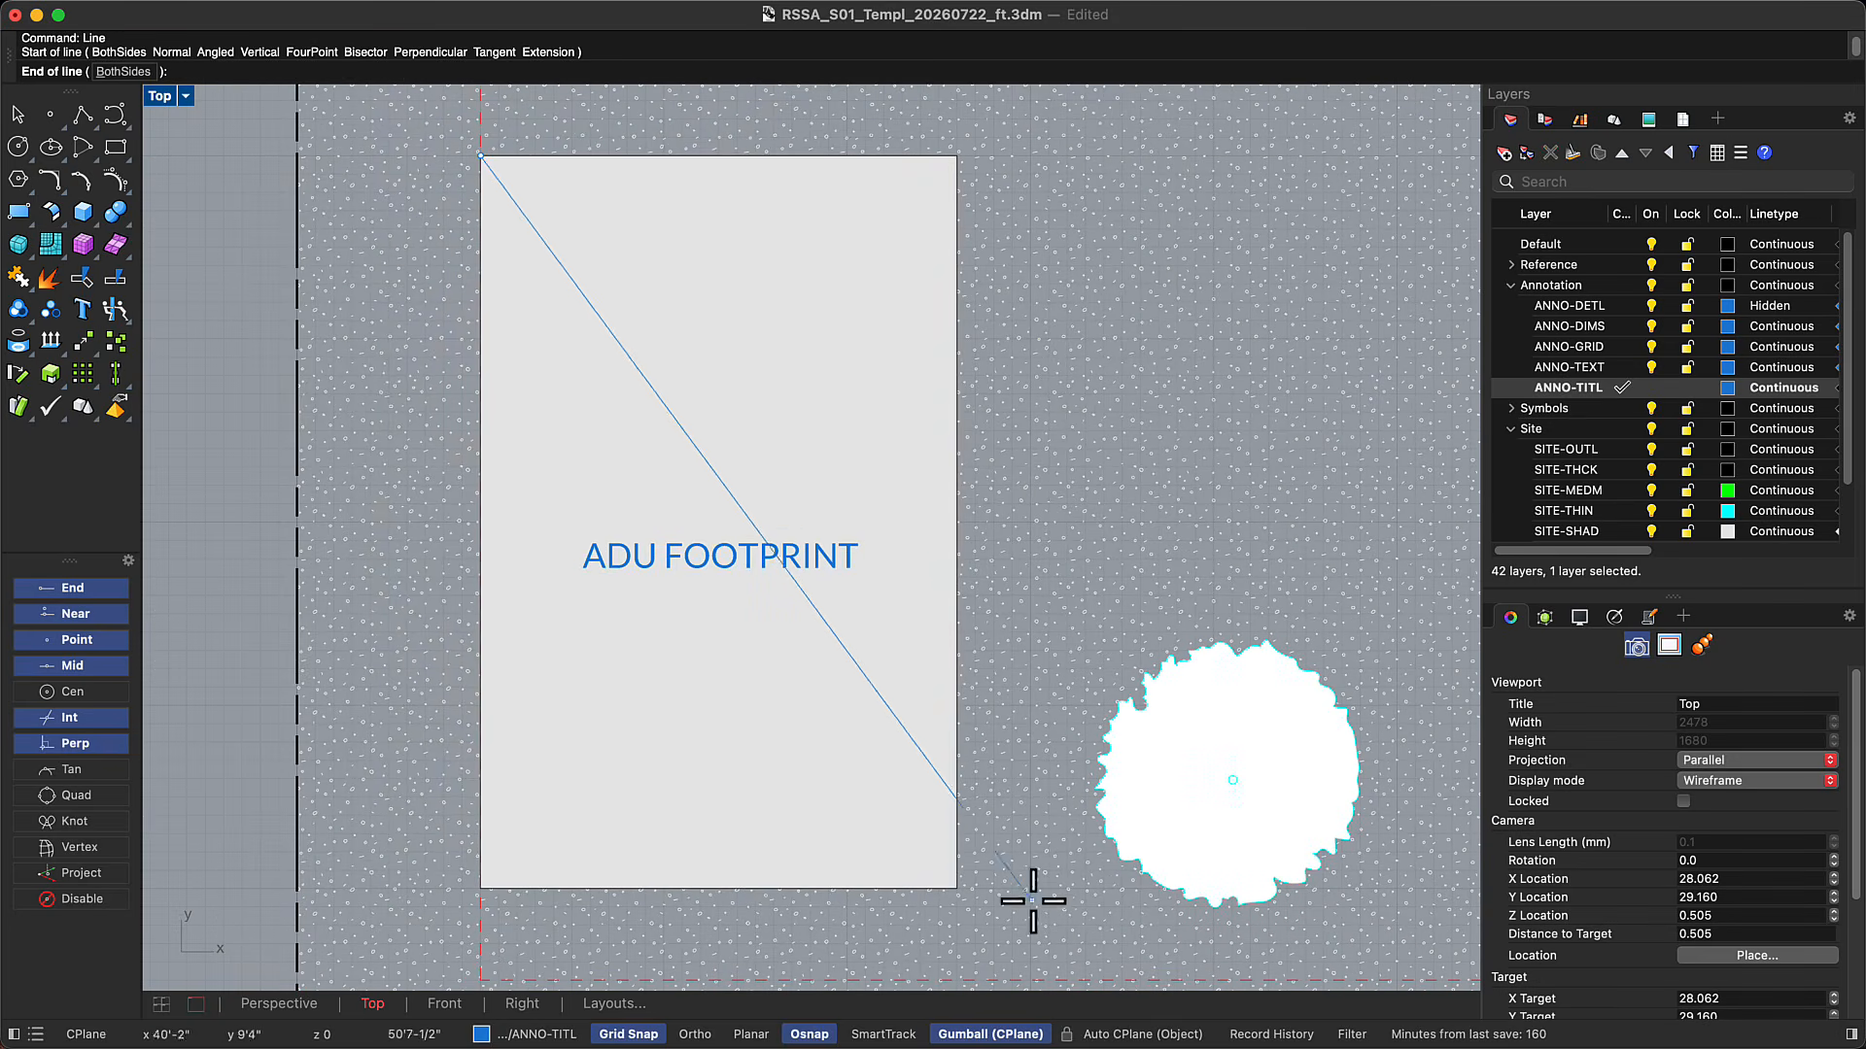
{"action": "left_click", "coordinate": [955, 888]}
Enable the Cen object snap and move the ADU FOOTPRINT text by its center onto the diagonal's midpoint
{"action": "left_click", "coordinate": [794, 576]}
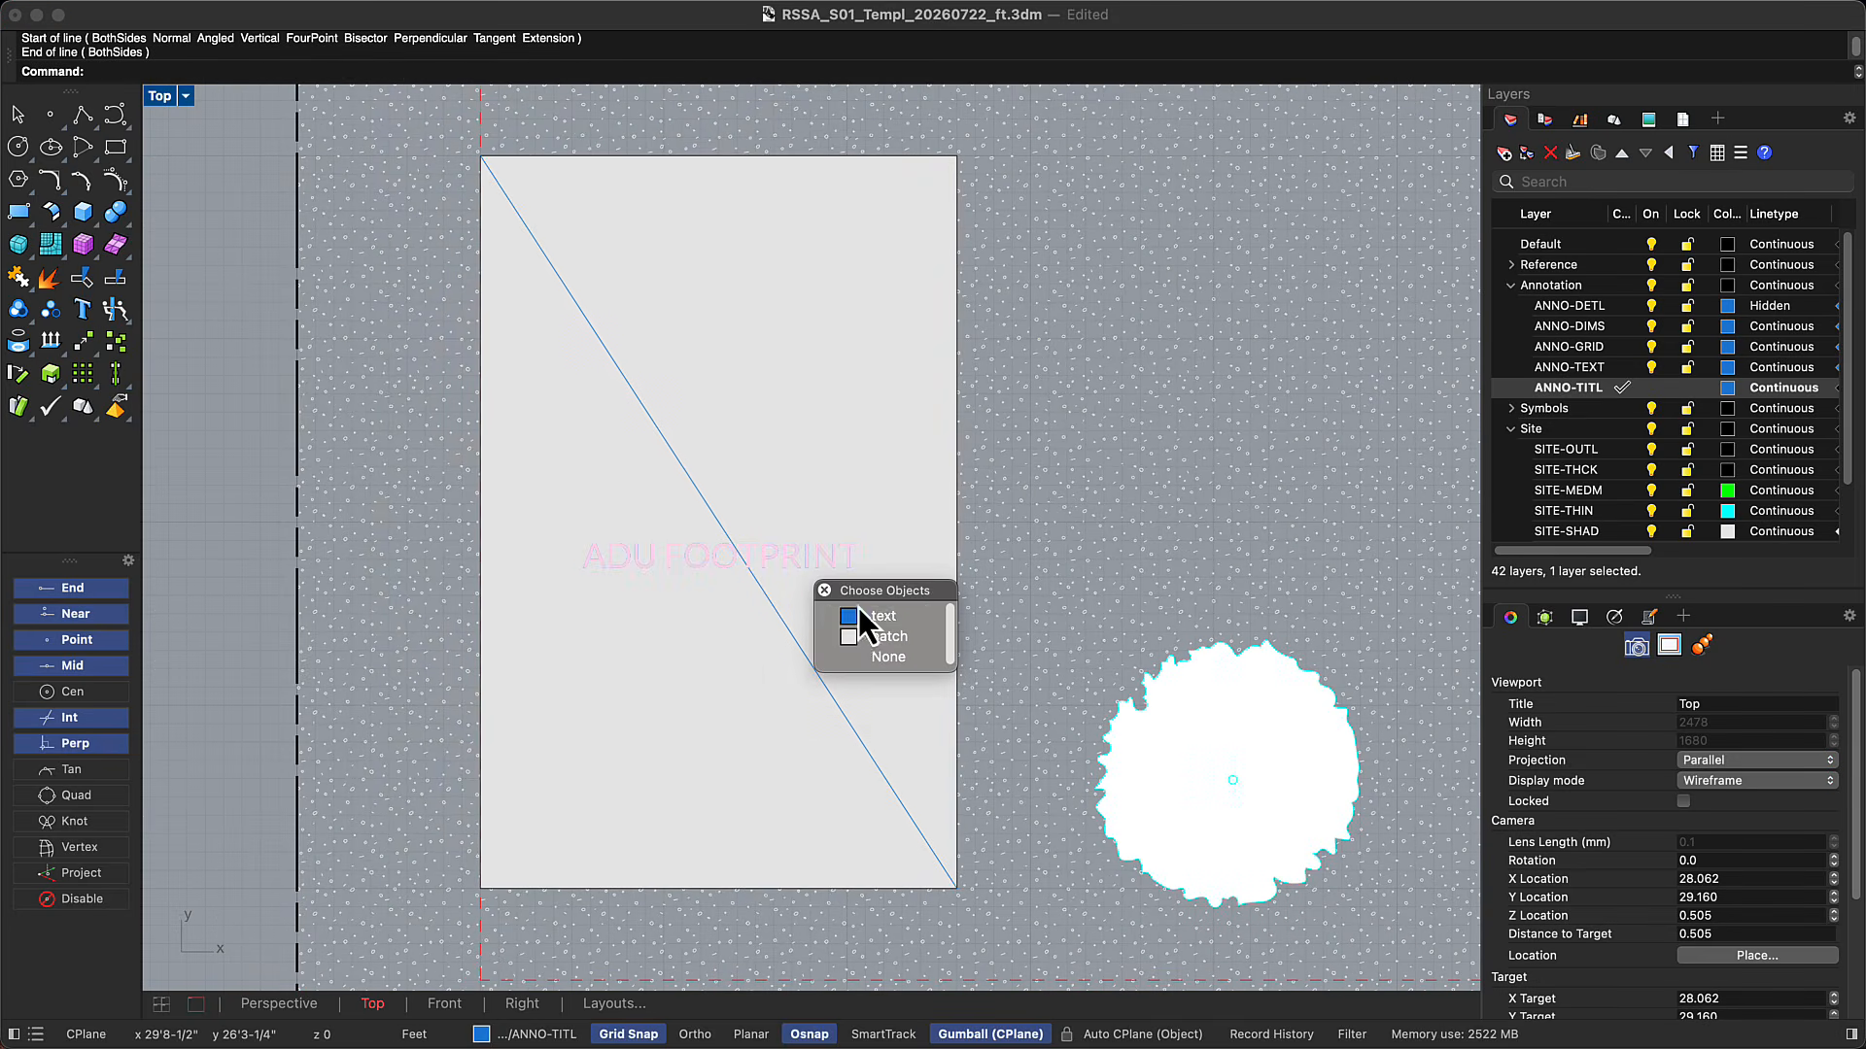
{"action": "left_click", "coordinate": [870, 627]}
{"action": "type", "text": "M"}
{"action": "key", "text": "Return"}
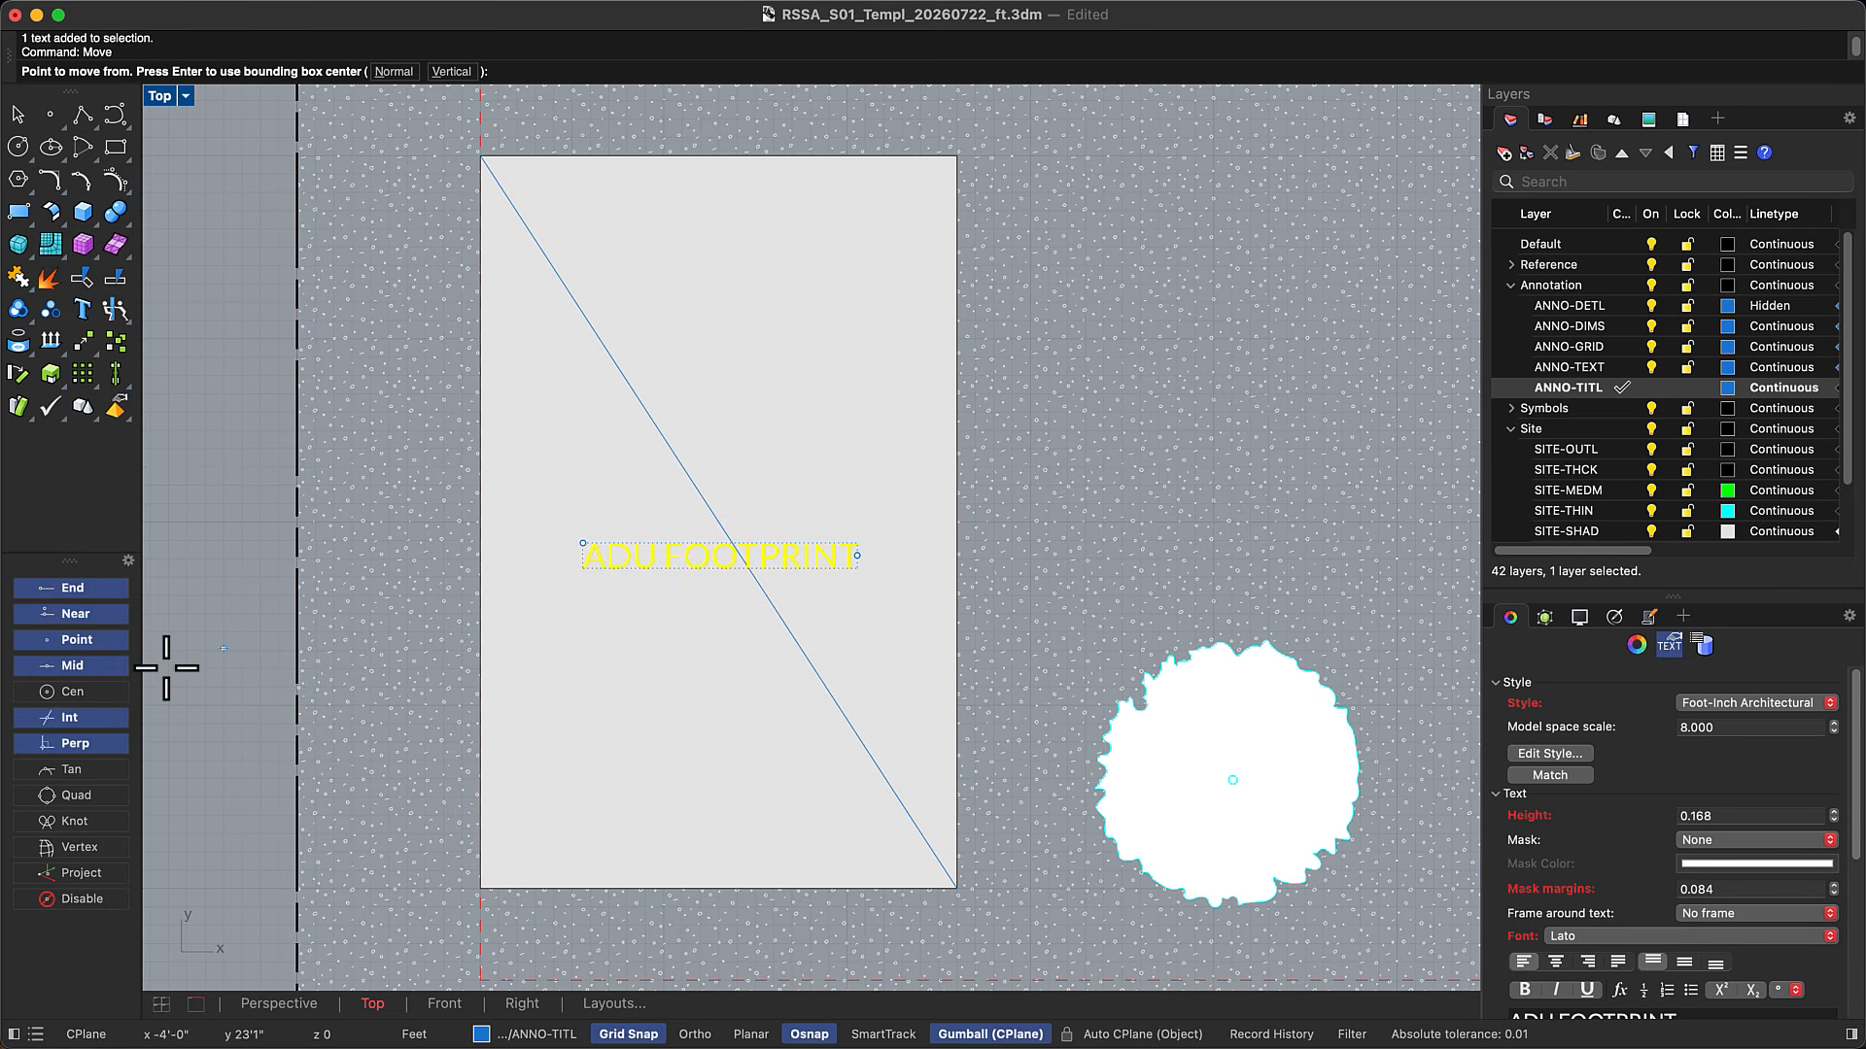
{"action": "left_click", "coordinate": [73, 690]}
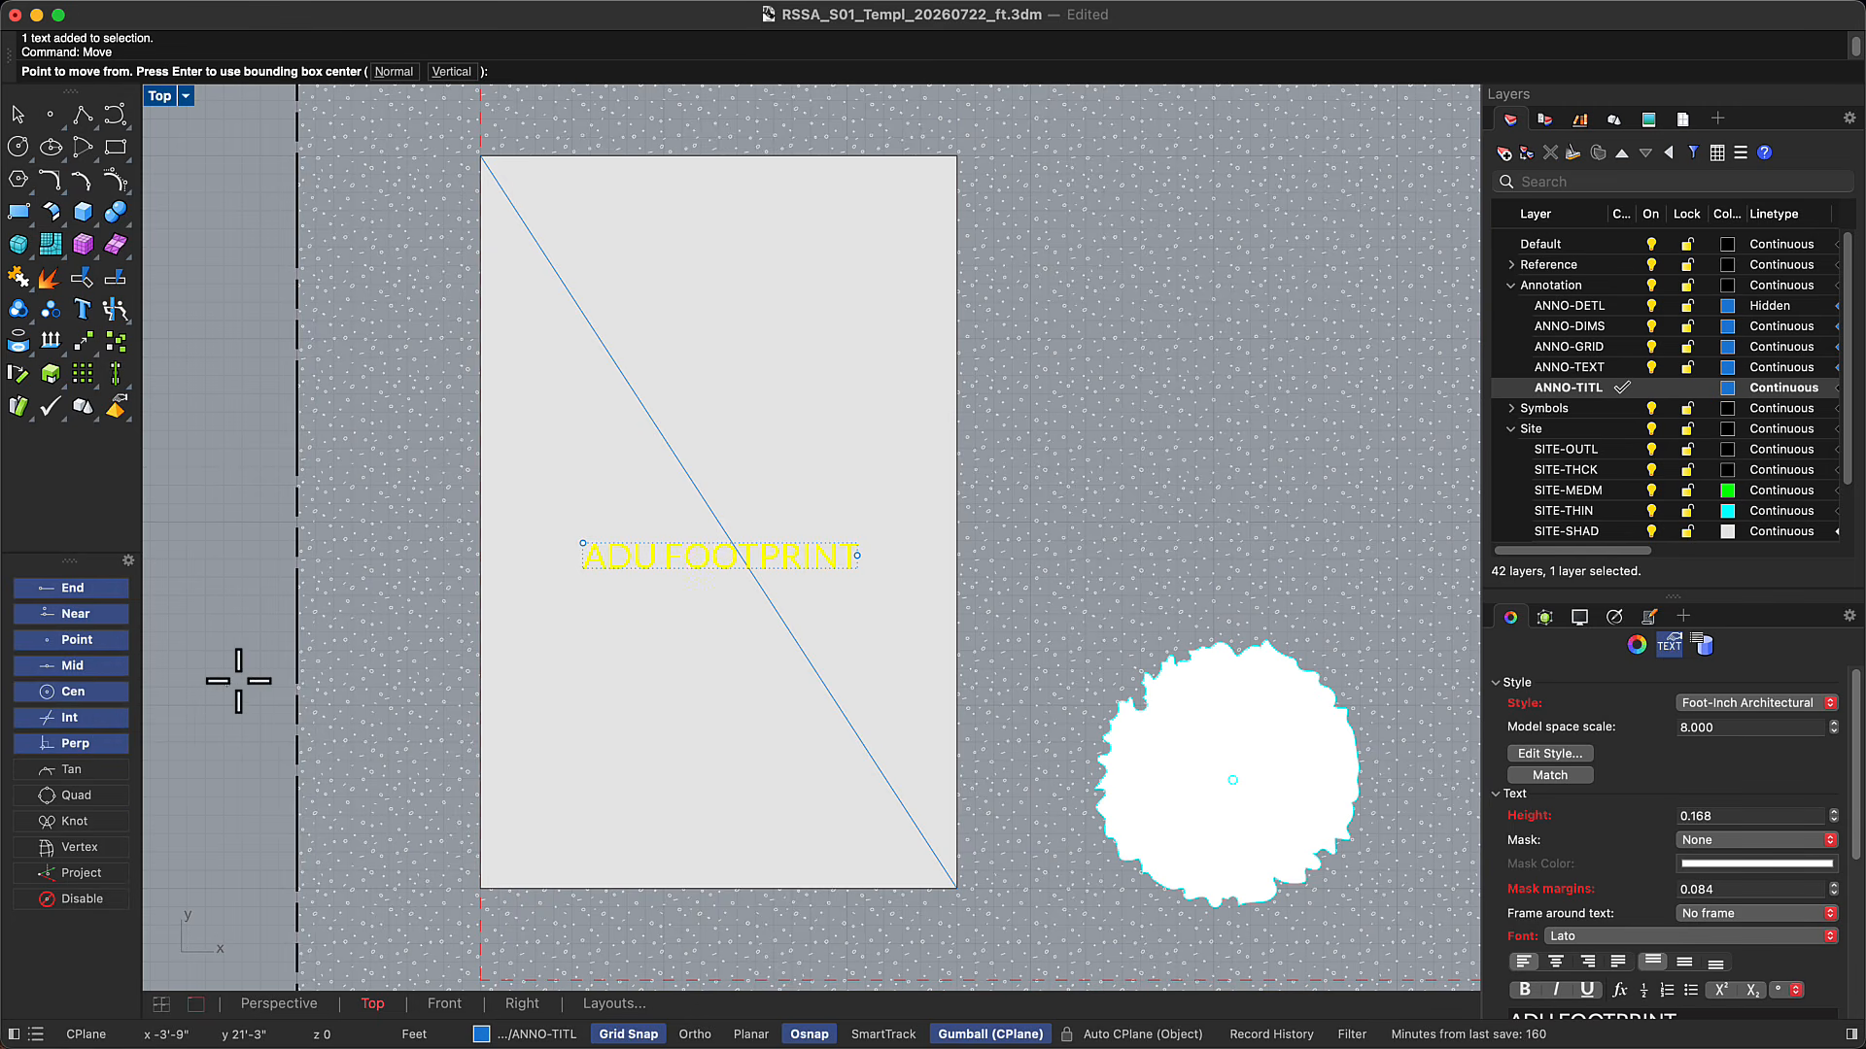
{"action": "left_click", "coordinate": [692, 554]}
{"action": "left_click", "coordinate": [719, 523]}
{"action": "key", "text": "Escape"}
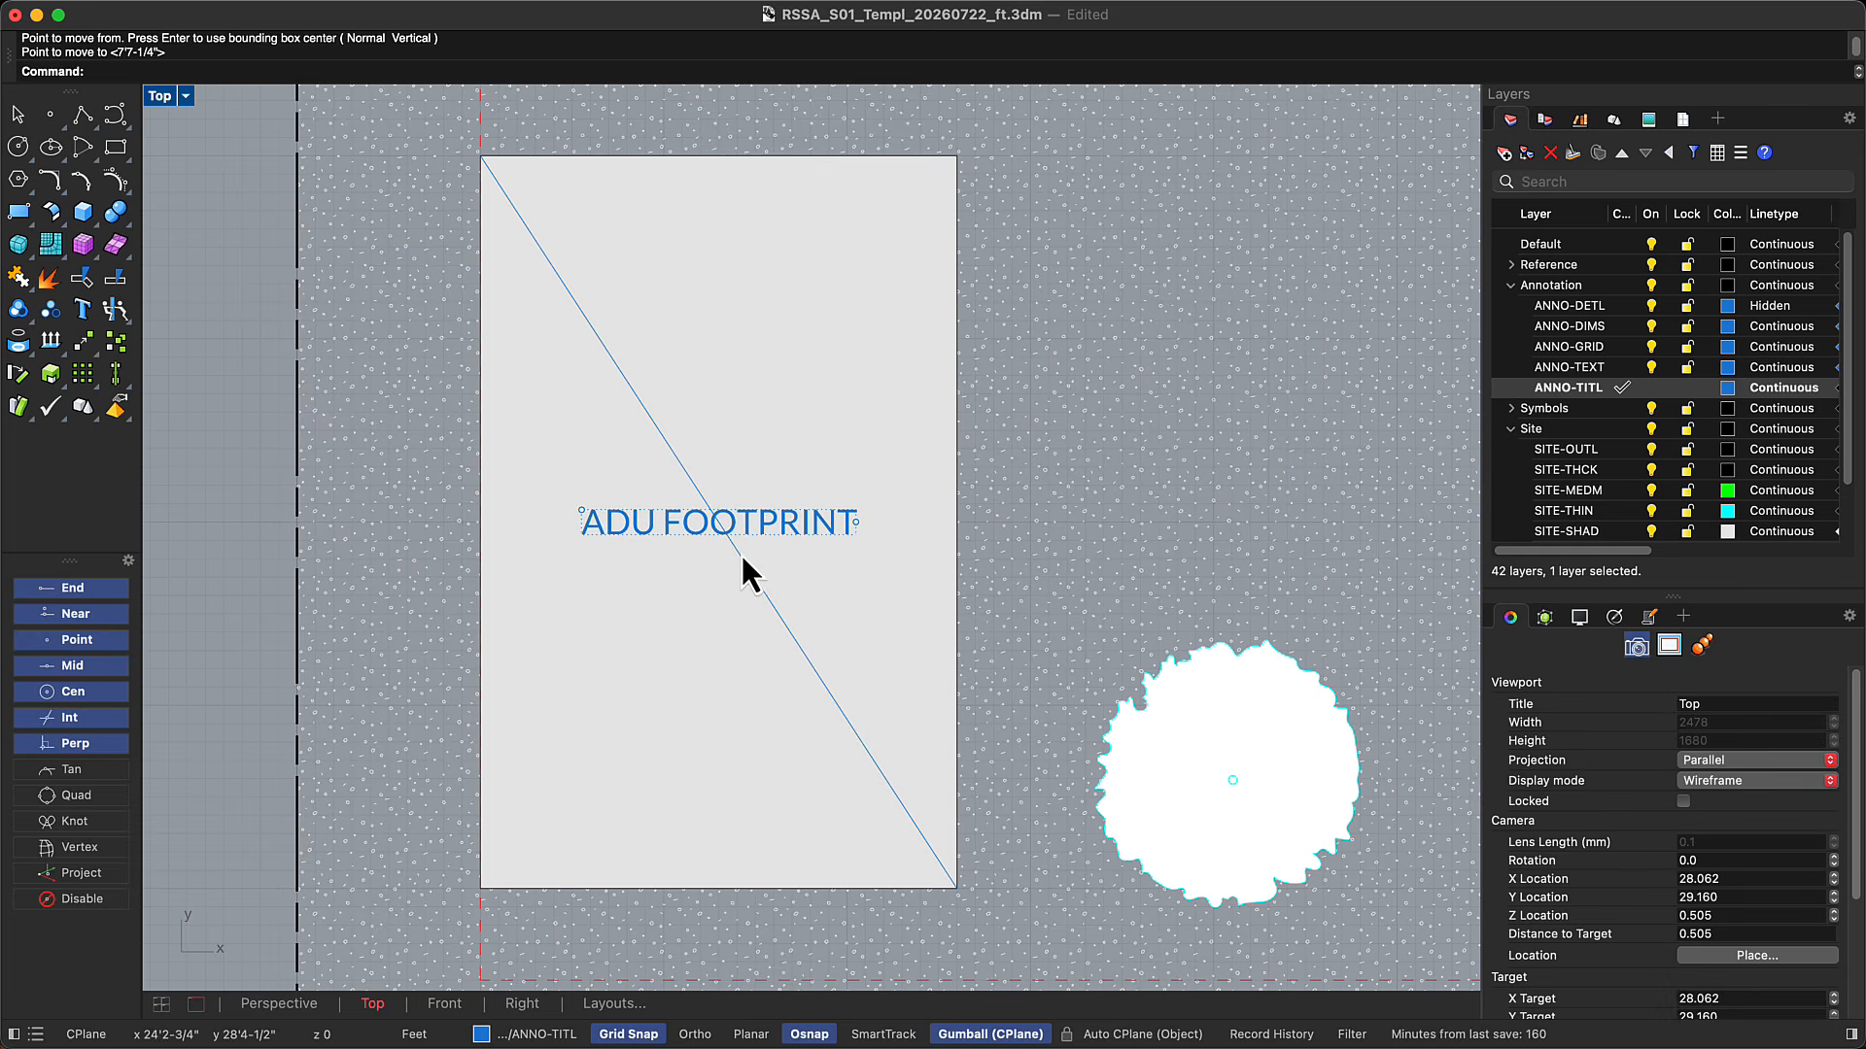
Delete the diagonal helper line across the ADU footprint
{"action": "left_click", "coordinate": [761, 575]}
{"action": "left_click", "coordinate": [792, 608]}
{"action": "key", "text": "Delete"}
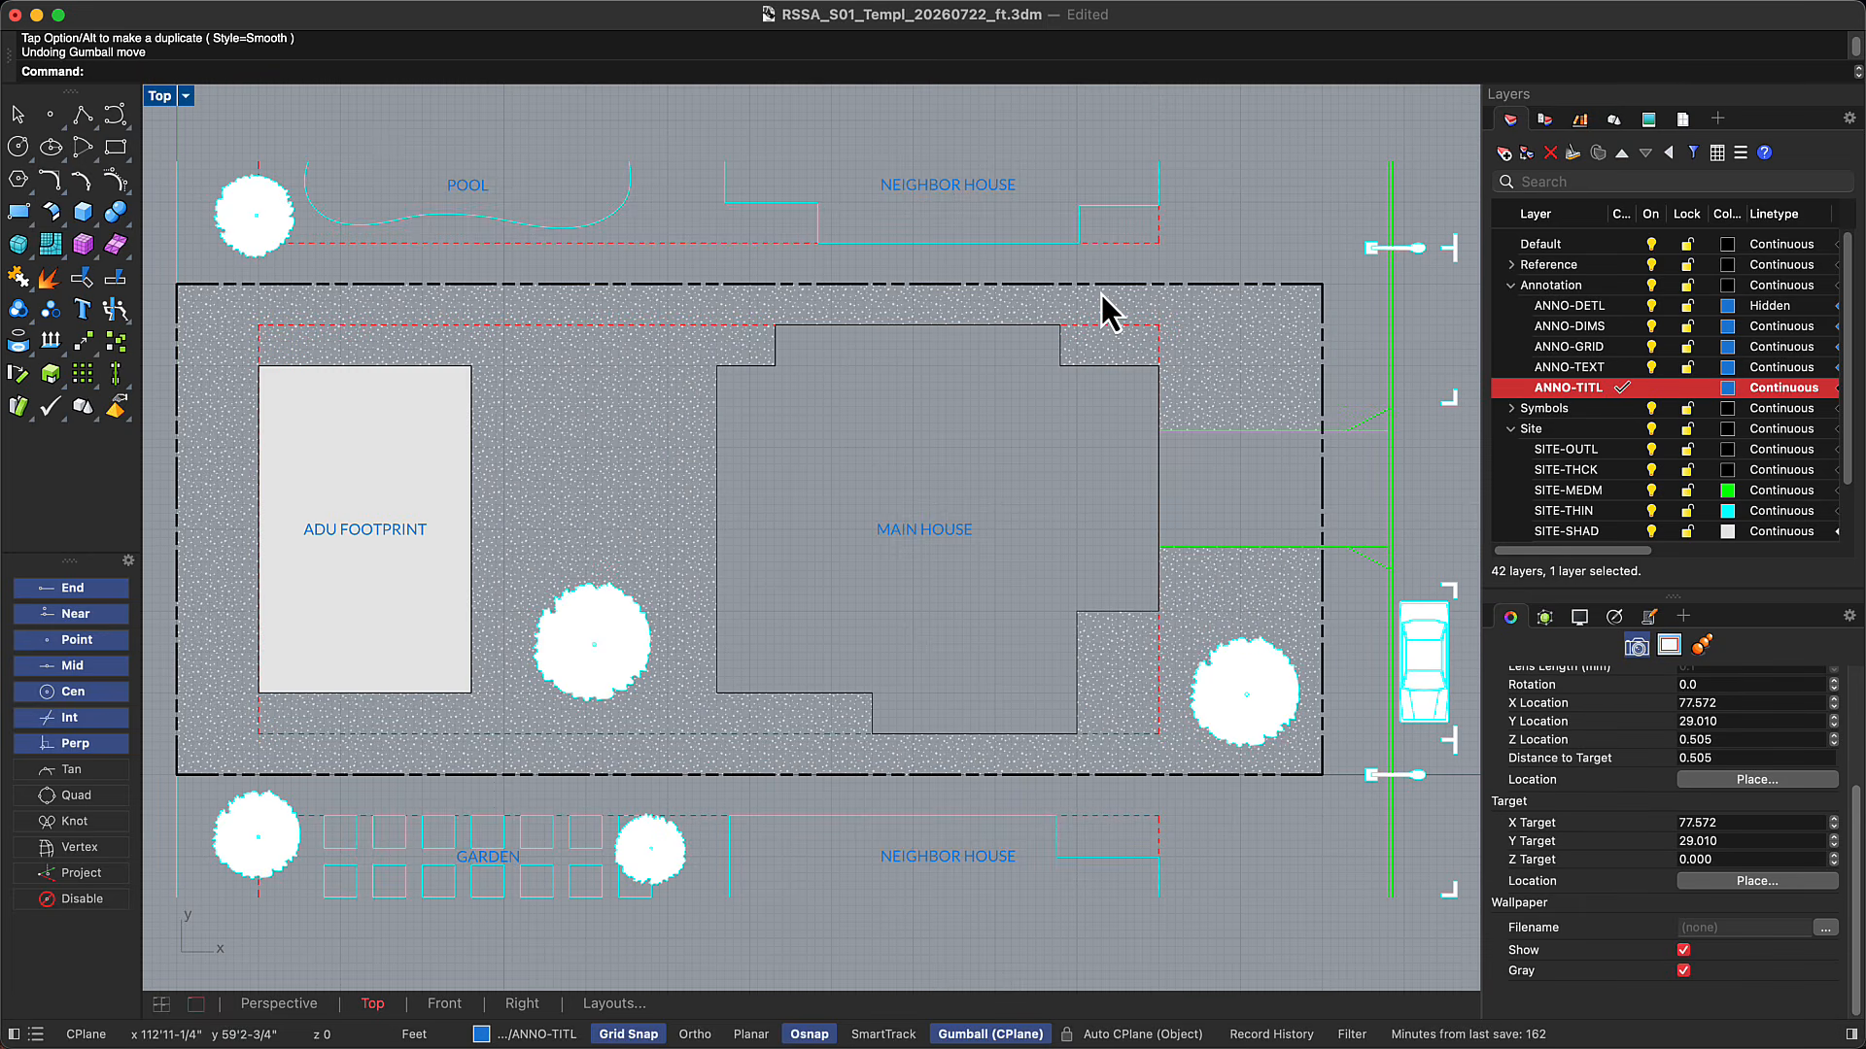
Copy the upper NEIGHBOR HOUSE text to just above the site boundary and change the copy to 140'
{"action": "left_click", "coordinate": [952, 185]}
{"action": "left_click_drag", "start_coordinate": [1002, 130], "coordinate": [815, 212], "text": "alt"}
{"action": "left_click_drag", "start_coordinate": [1715, 839], "coordinate": [1339, 845]}
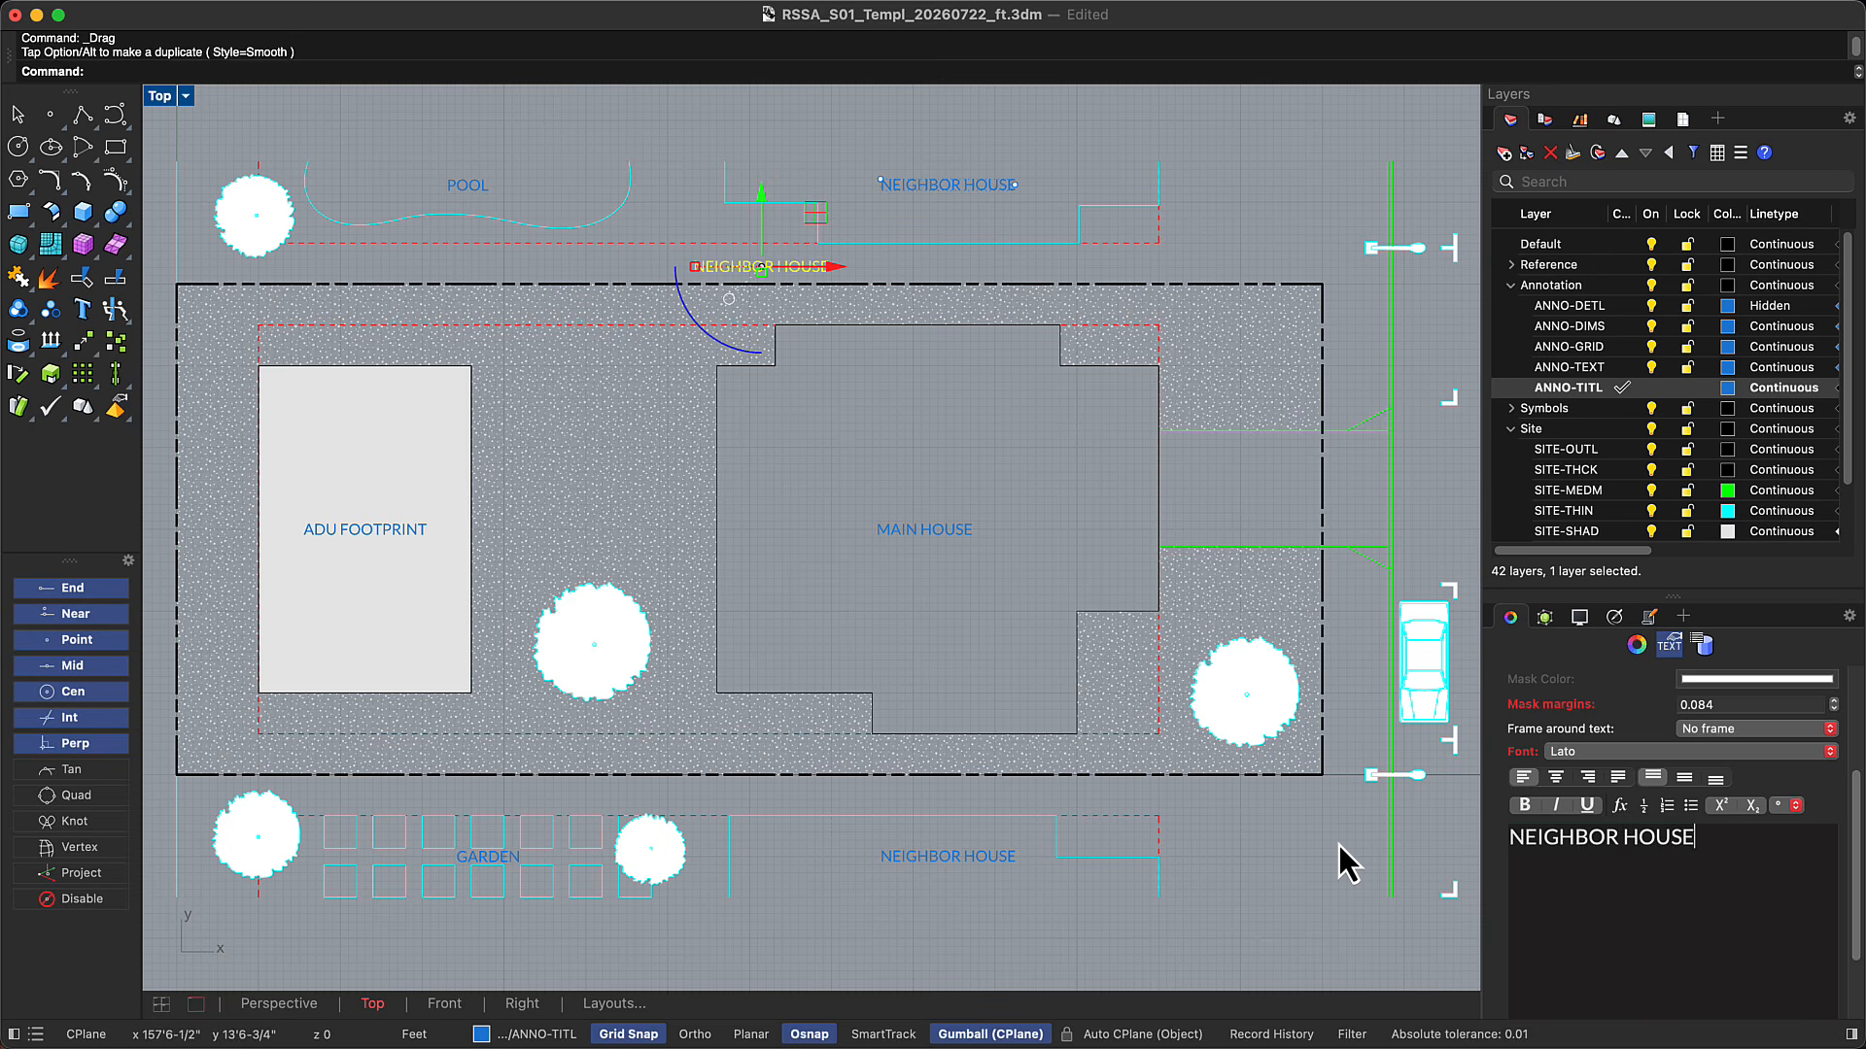
{"action": "type", "text": "140'"}
Move the 140' text by its center to the middle of the upper boundary line and shift it slightly above the line
{"action": "left_click", "coordinate": [713, 267]}
{"action": "type", "text": "m"}
{"action": "key", "text": "Return"}
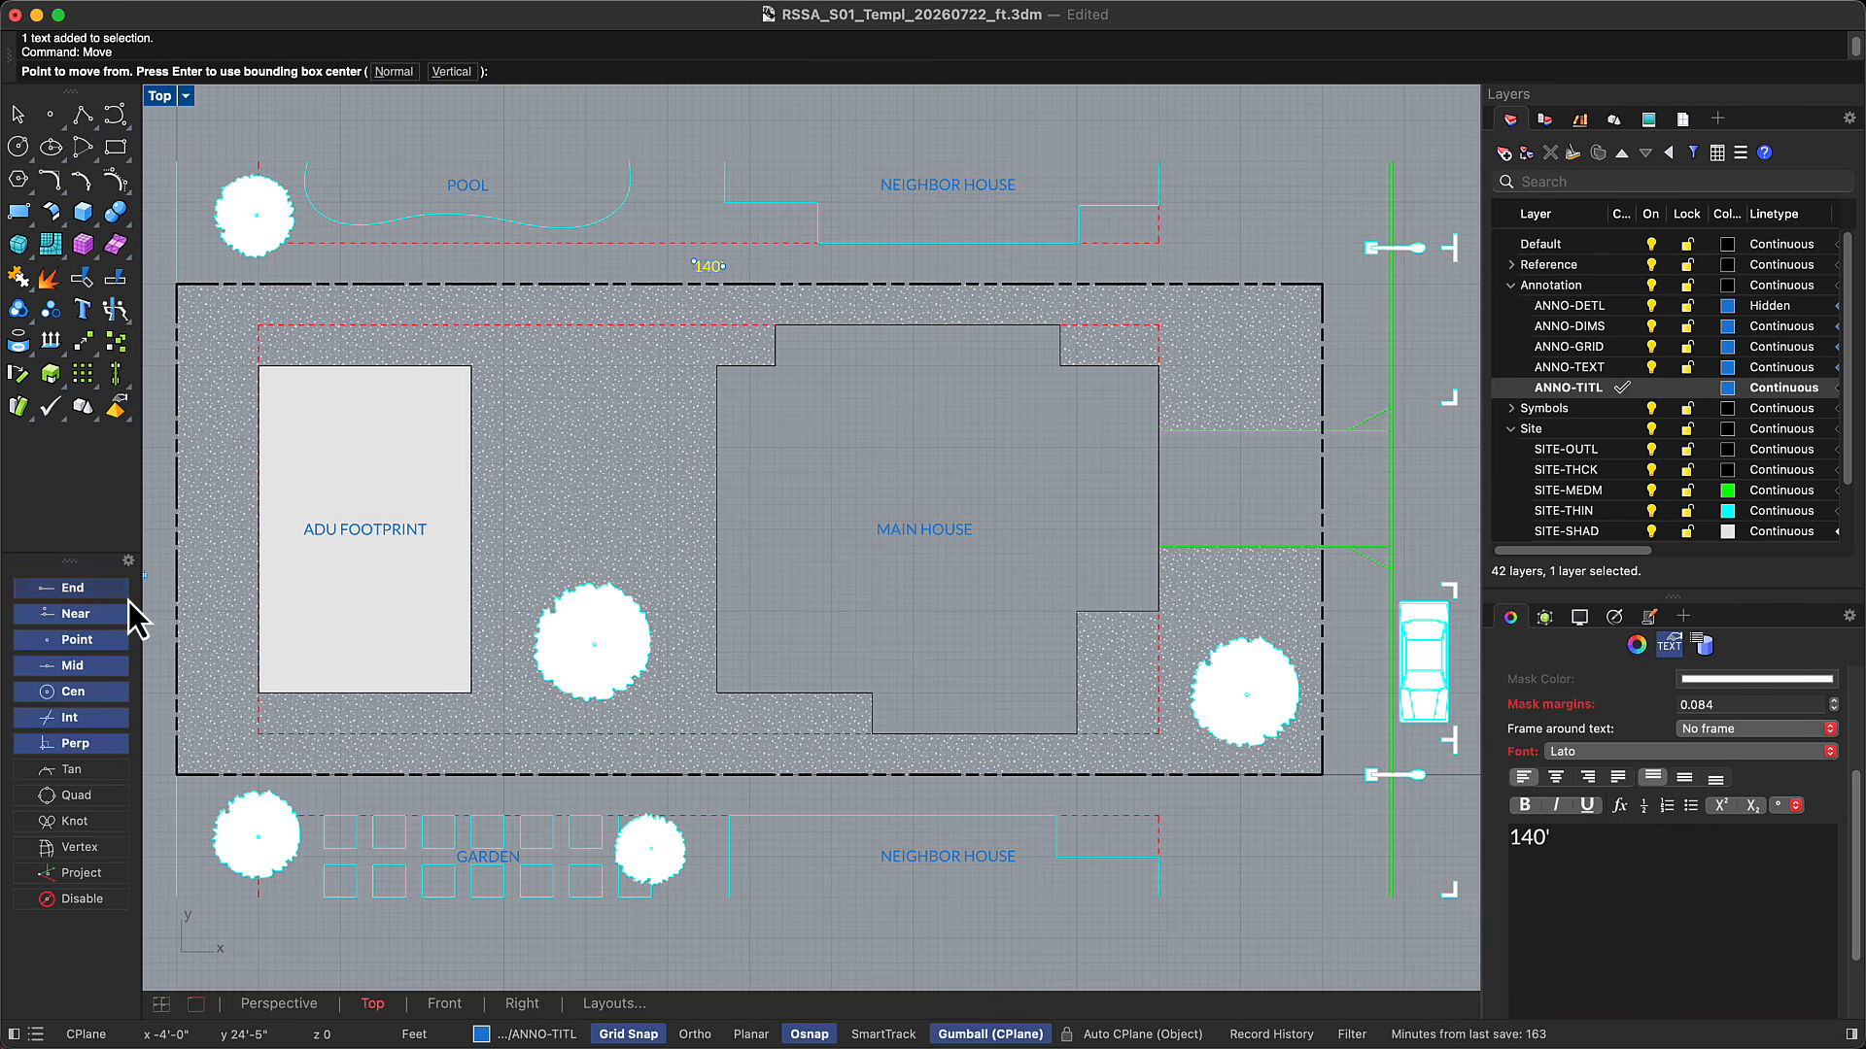
{"action": "left_click", "coordinate": [709, 266]}
{"action": "key", "text": "Escape"}
{"action": "left_click", "coordinate": [100, 692]}
{"action": "key", "text": "Return"}
{"action": "left_click", "coordinate": [708, 270]}
{"action": "left_click", "coordinate": [749, 284]}
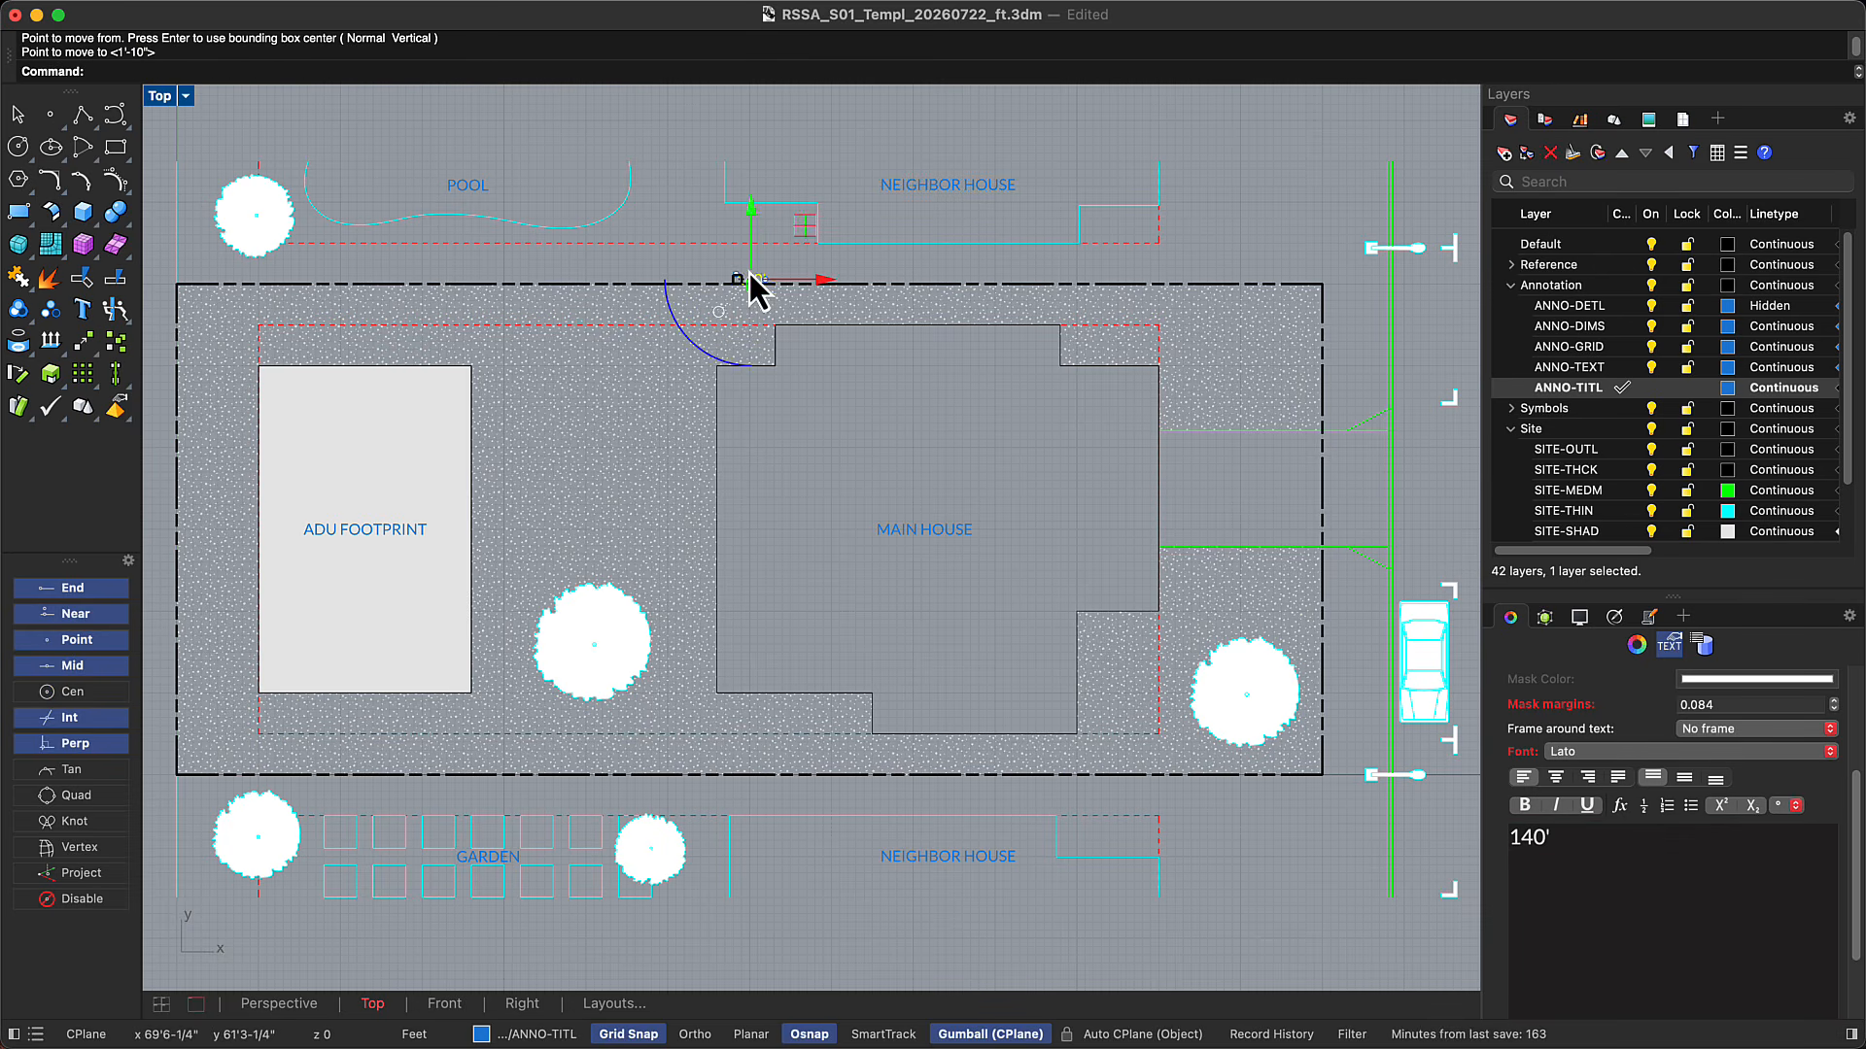
{"action": "left_click_drag", "start_coordinate": [750, 278], "coordinate": [750, 266]}
Change the rotated 140' text beside the site's short left boundary to 60'
{"action": "scroll", "coordinate": [931, 272], "scroll_direction": "down", "scroll_amount": 2}
{"action": "scroll", "coordinate": [428, 471], "scroll_direction": "up", "scroll_amount": 6}
{"action": "left_click_drag", "start_coordinate": [1574, 838], "coordinate": [1449, 832]}
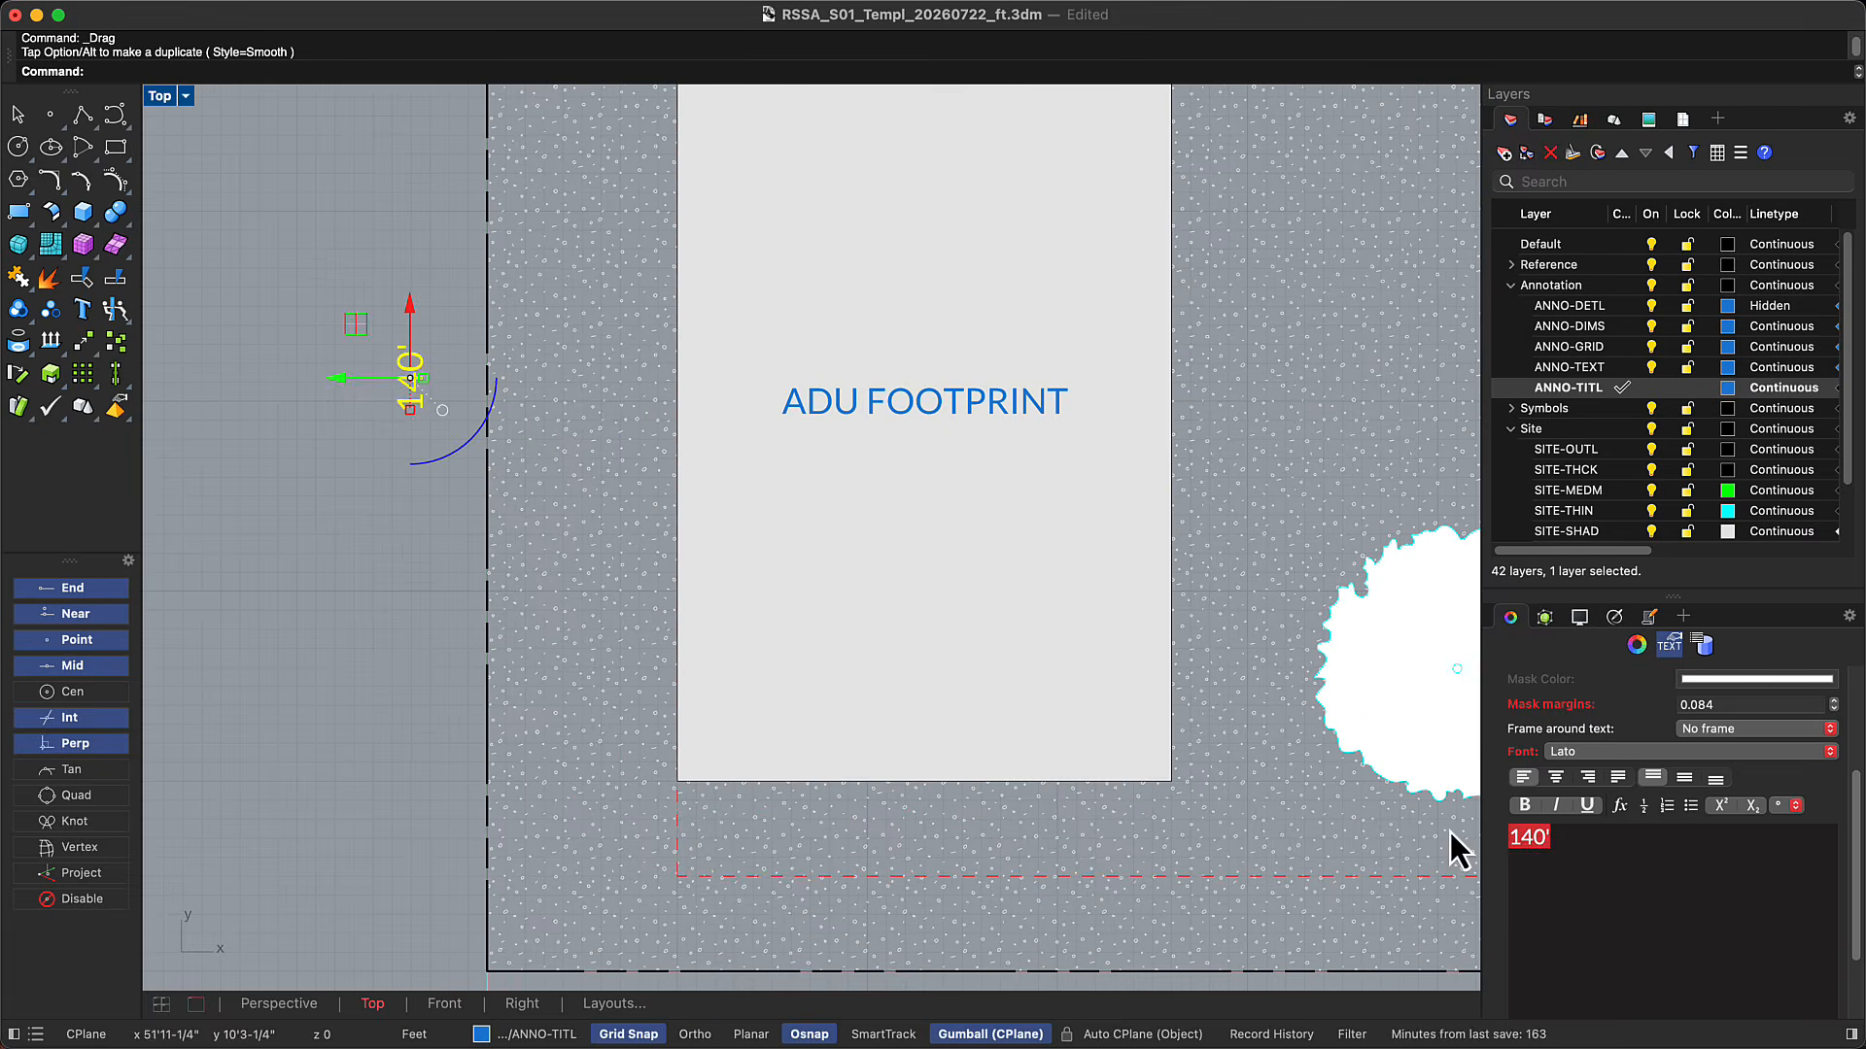
{"action": "type", "text": "60'"}
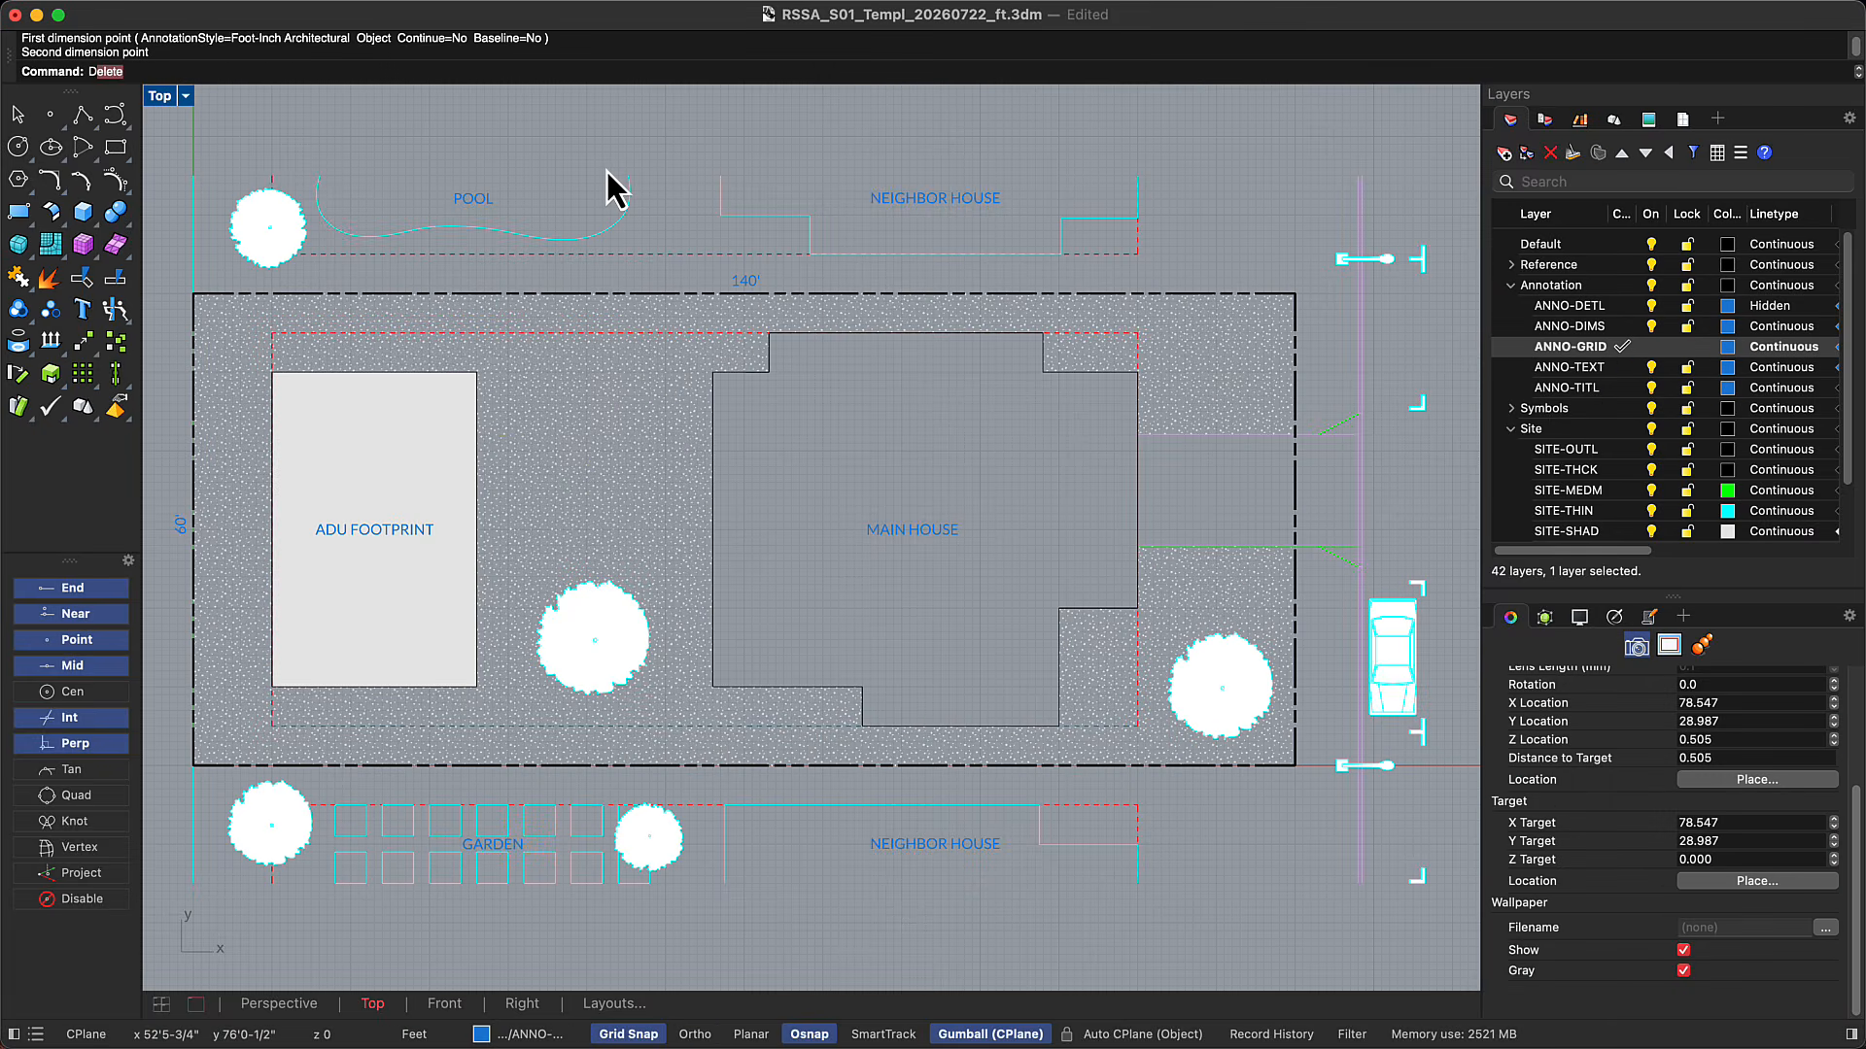
Add a continuous dimension chain from the left boundary across the ADU footprint's width to the main house, with Continue set to Yes
{"action": "type", "text": "Dim"}
{"action": "key", "text": "Return"}
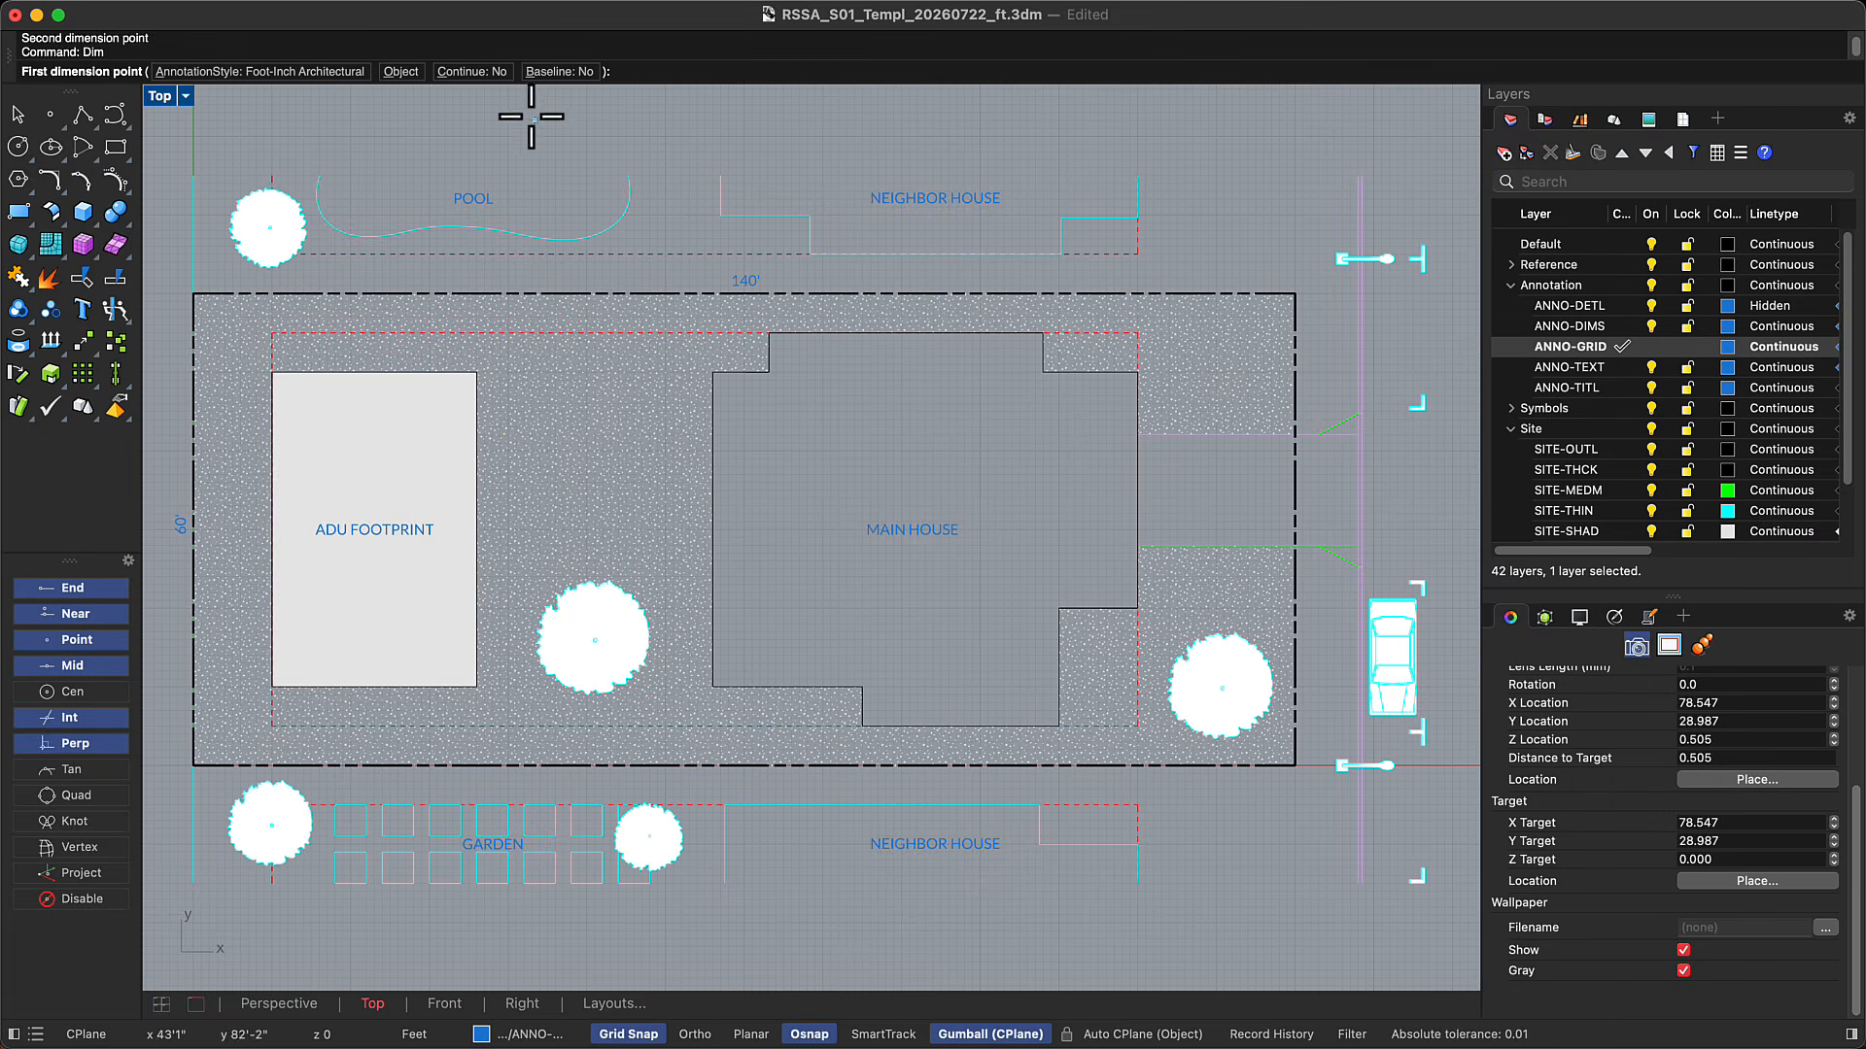
{"action": "left_click", "coordinate": [482, 74]}
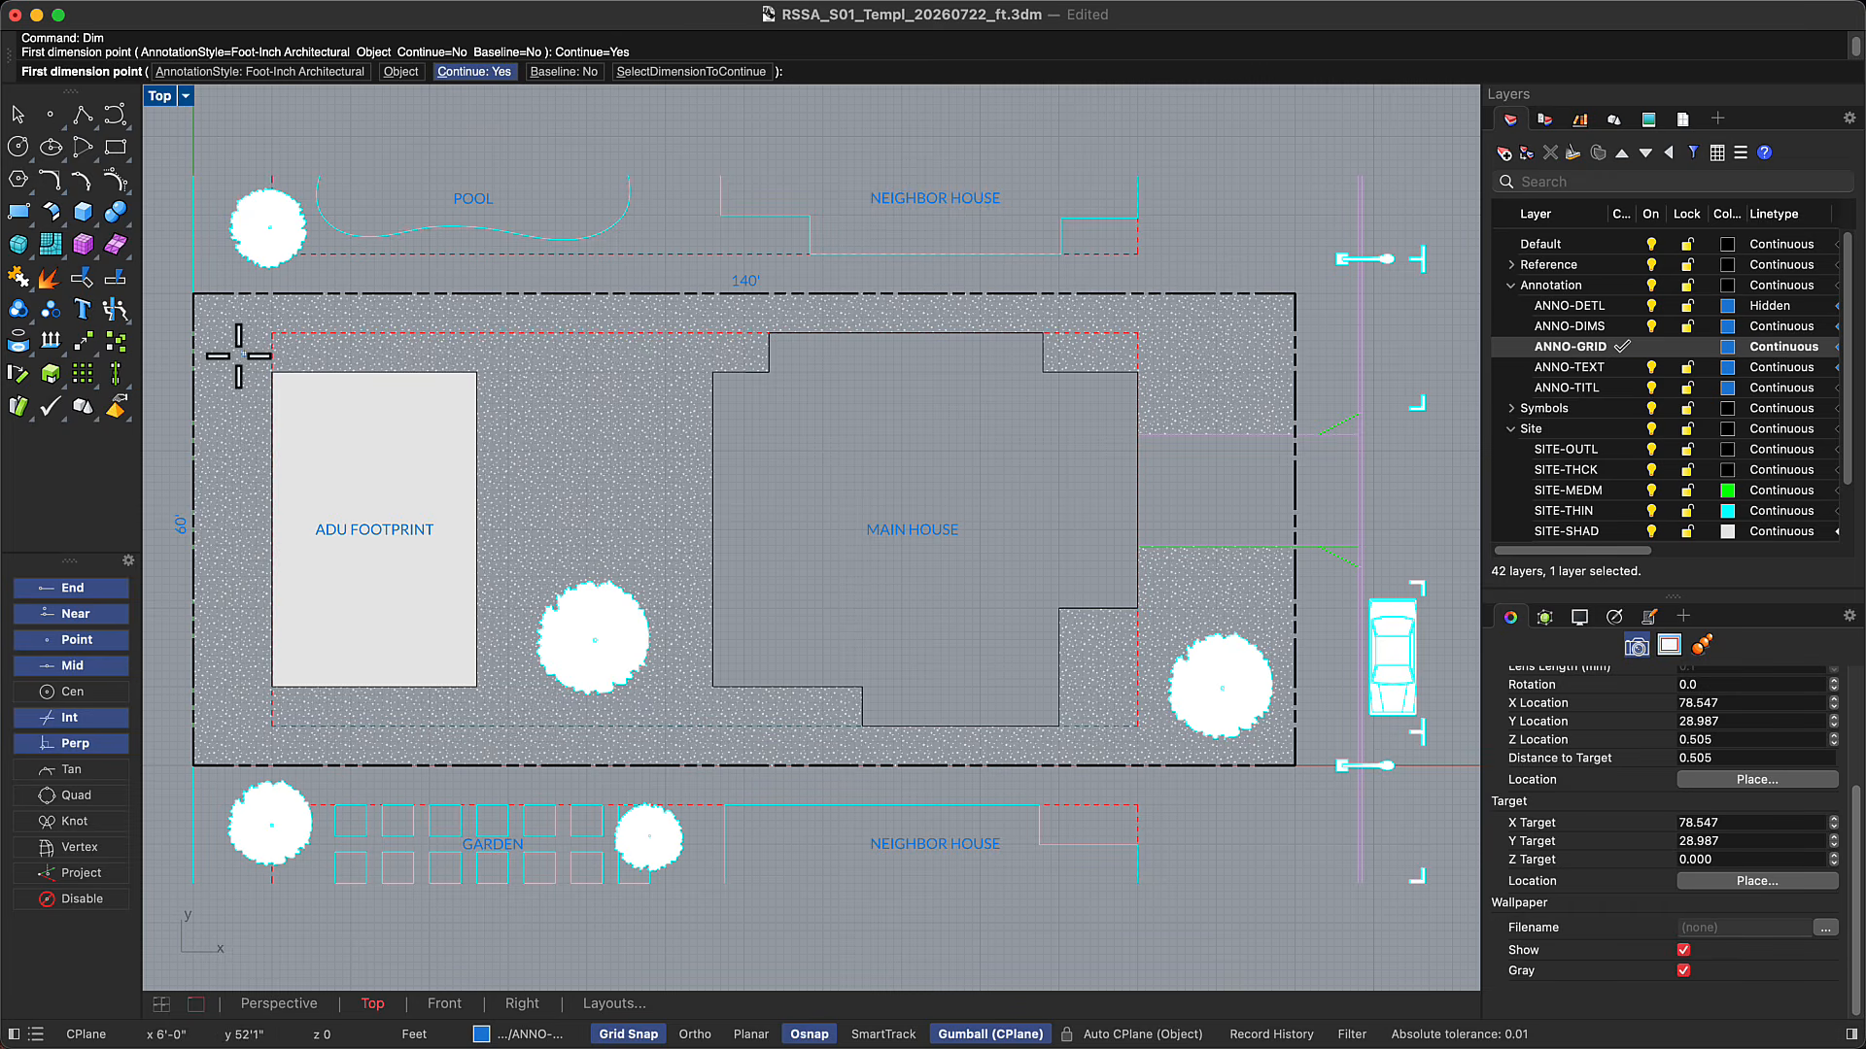
{"action": "left_click", "coordinate": [196, 344]}
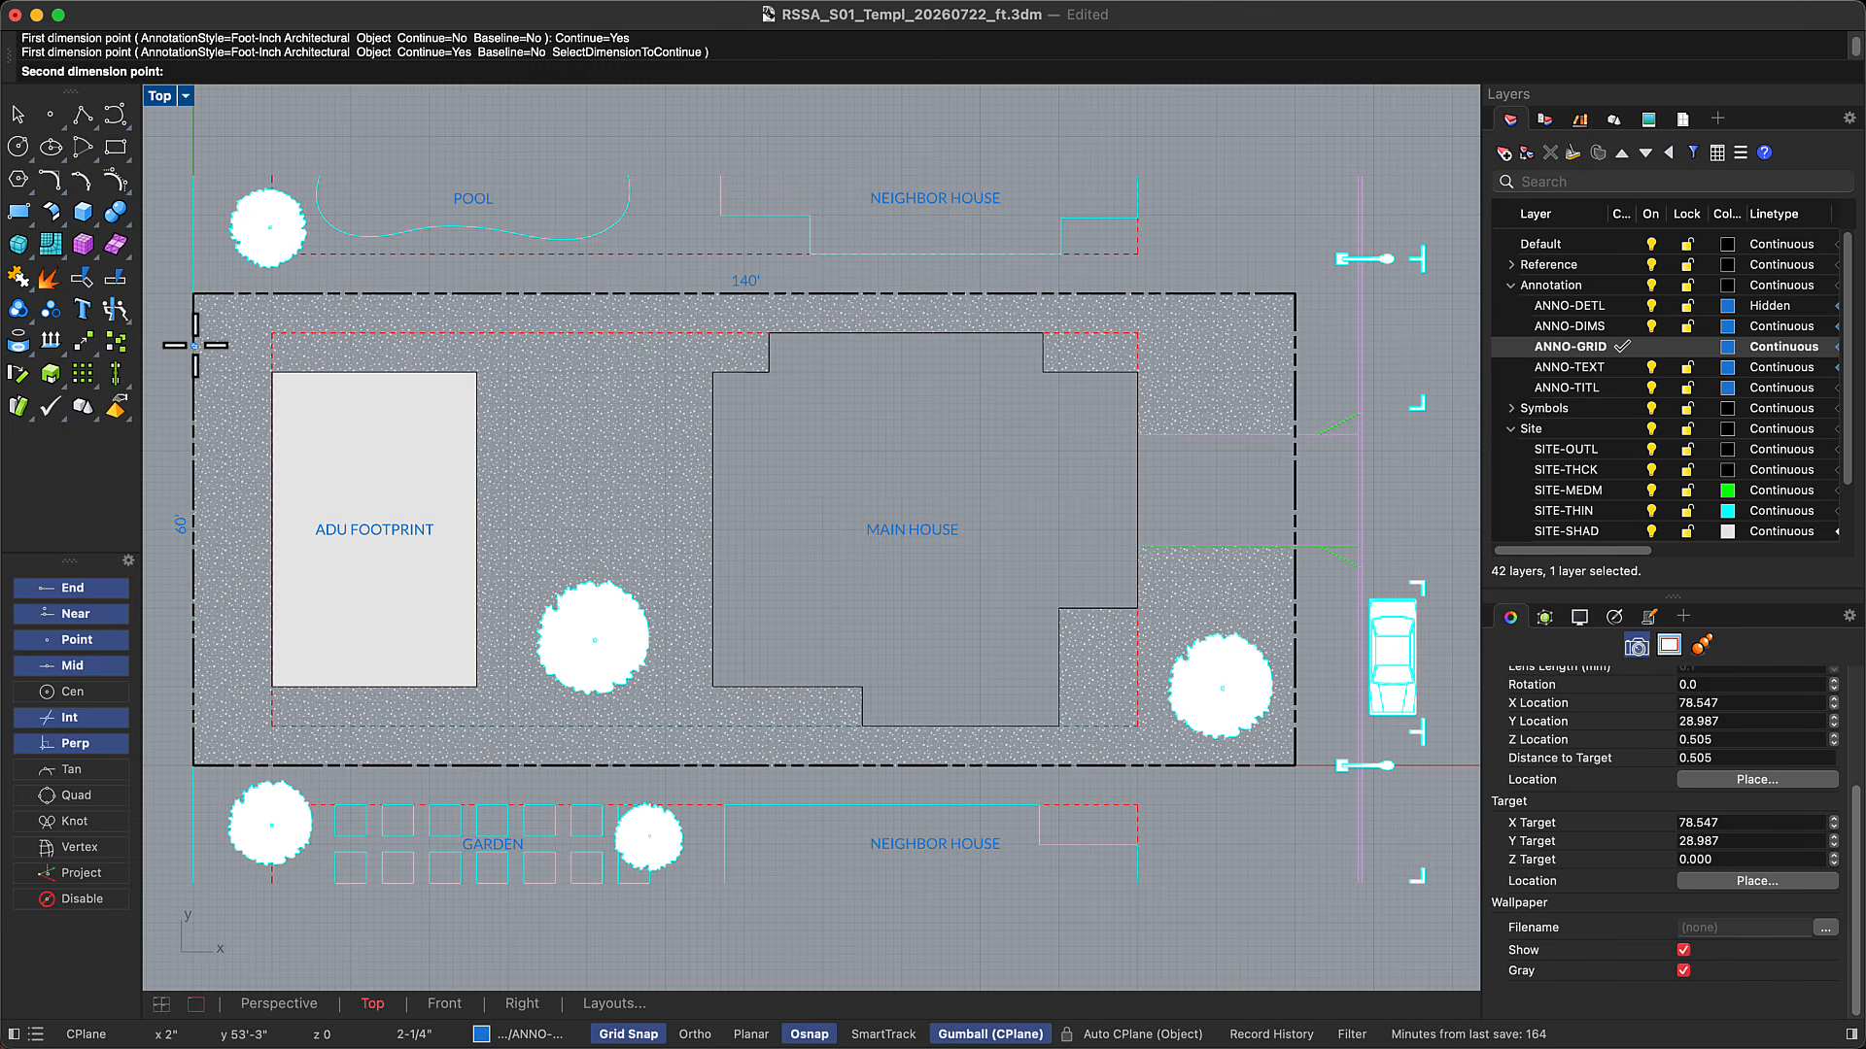
{"action": "left_click", "coordinate": [266, 349]}
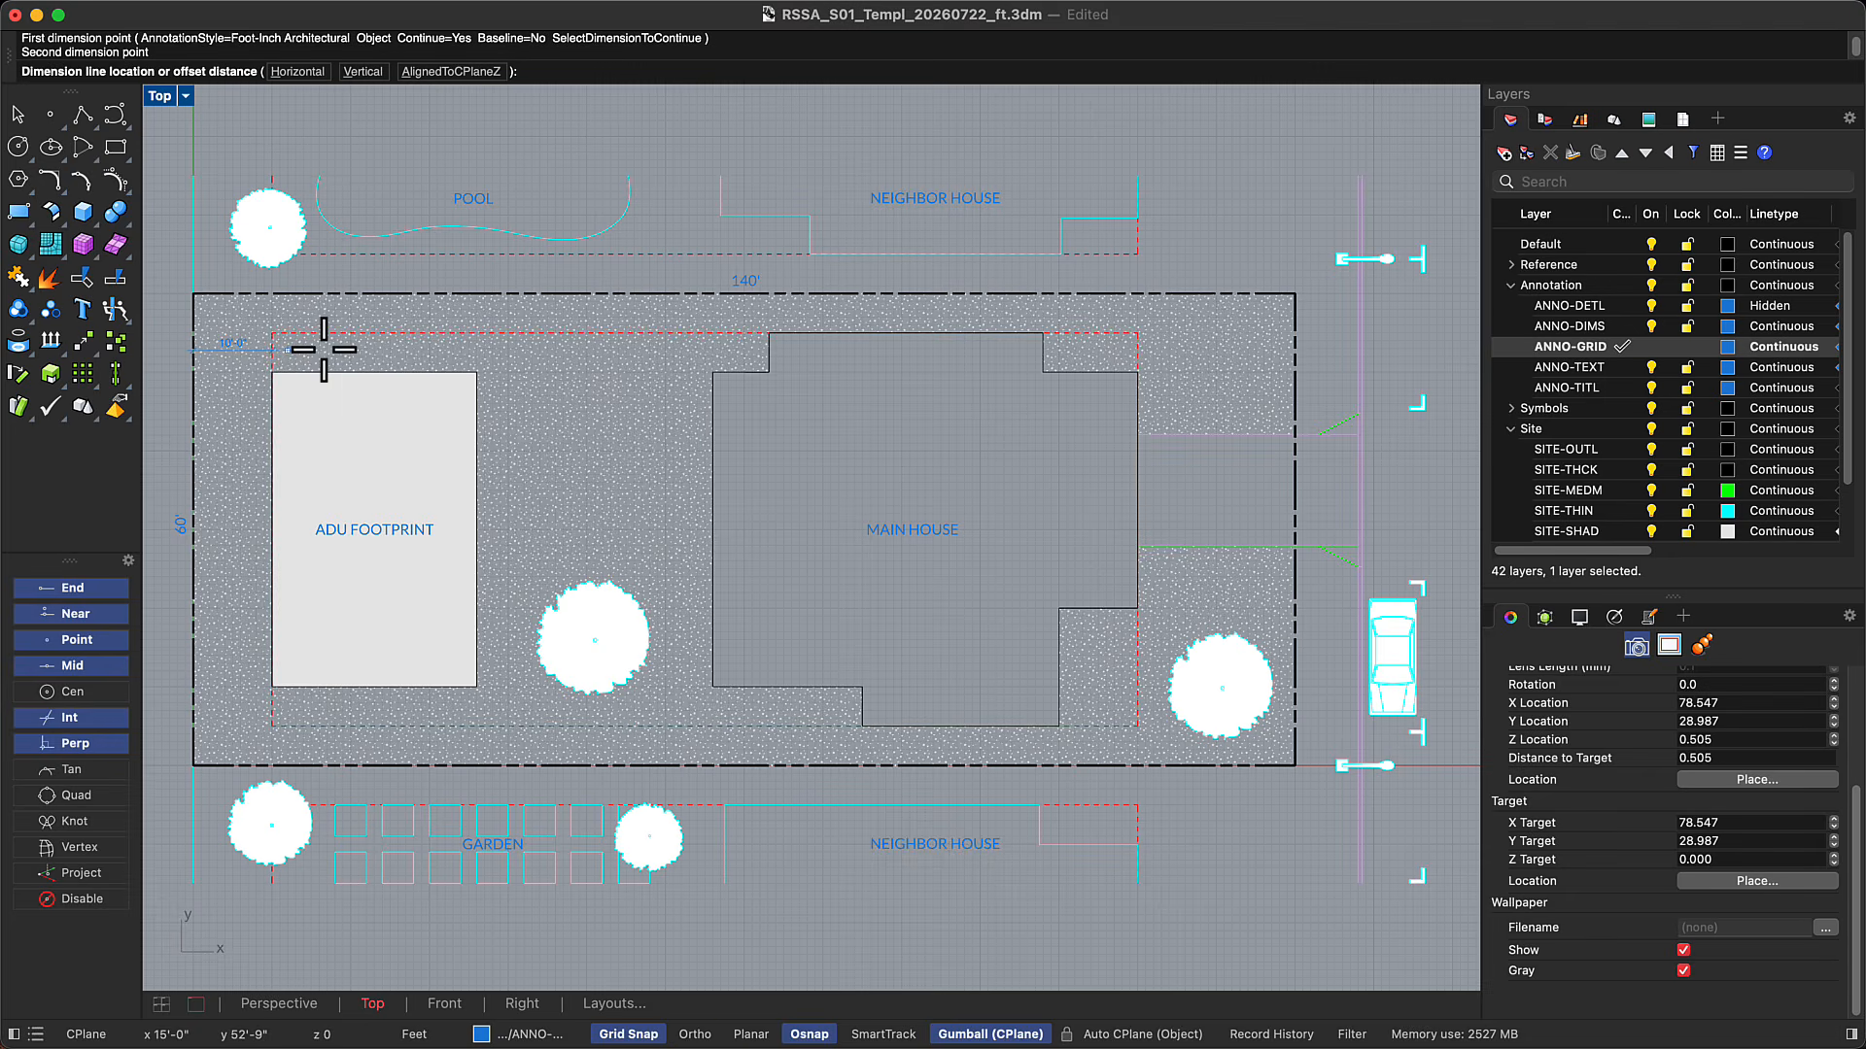
{"action": "left_click", "coordinate": [479, 373]}
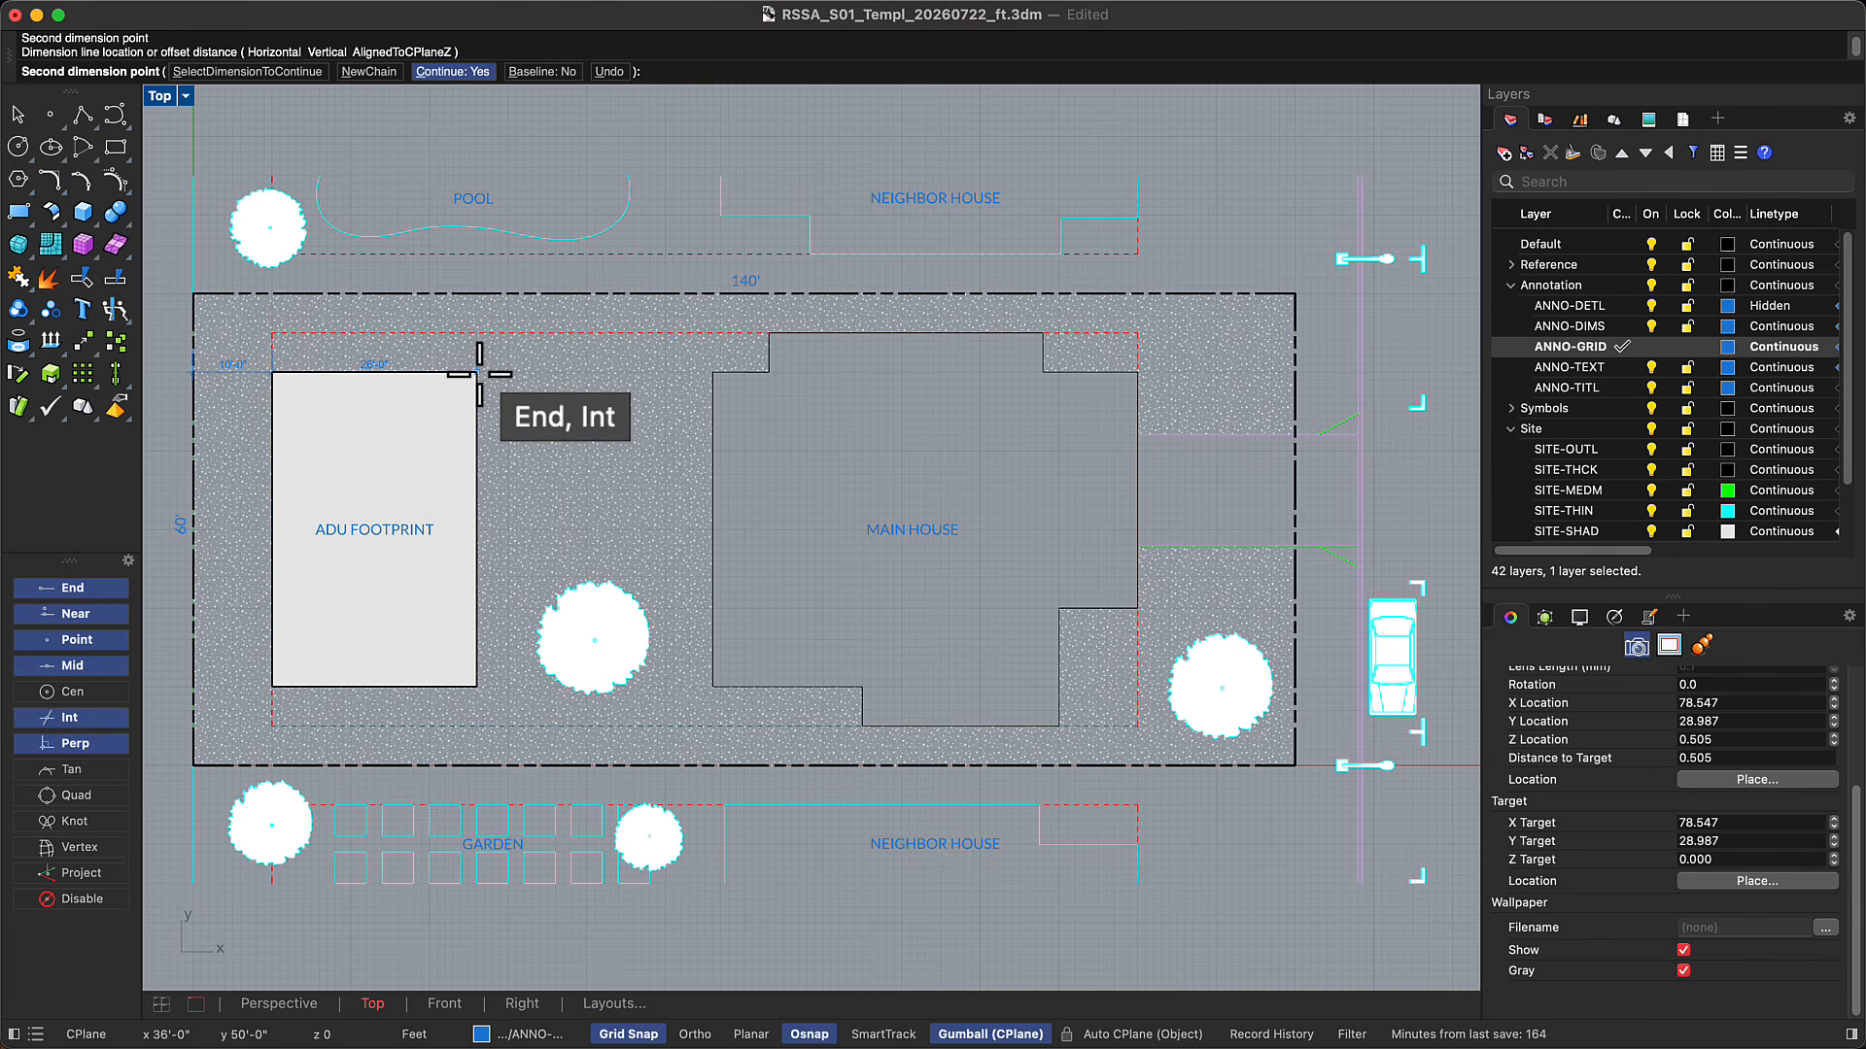
{"action": "left_click", "coordinate": [479, 373]}
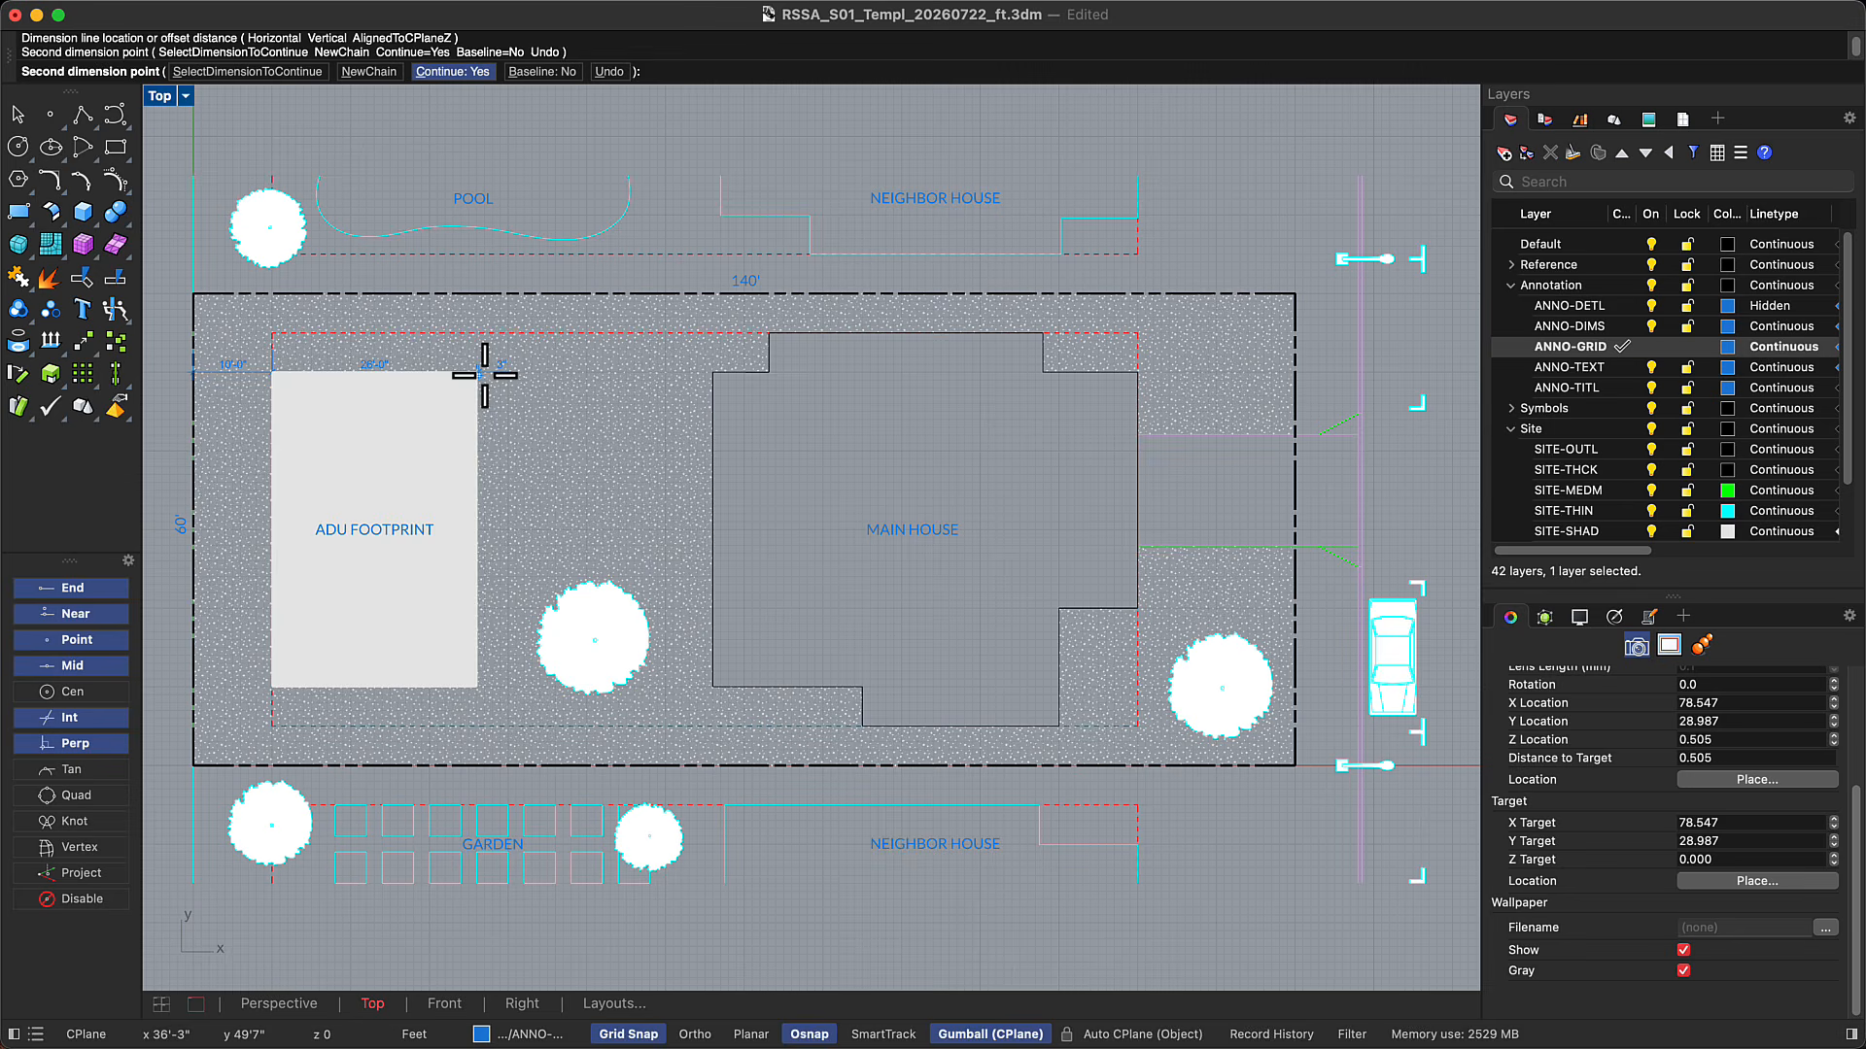
{"action": "left_click", "coordinate": [714, 376]}
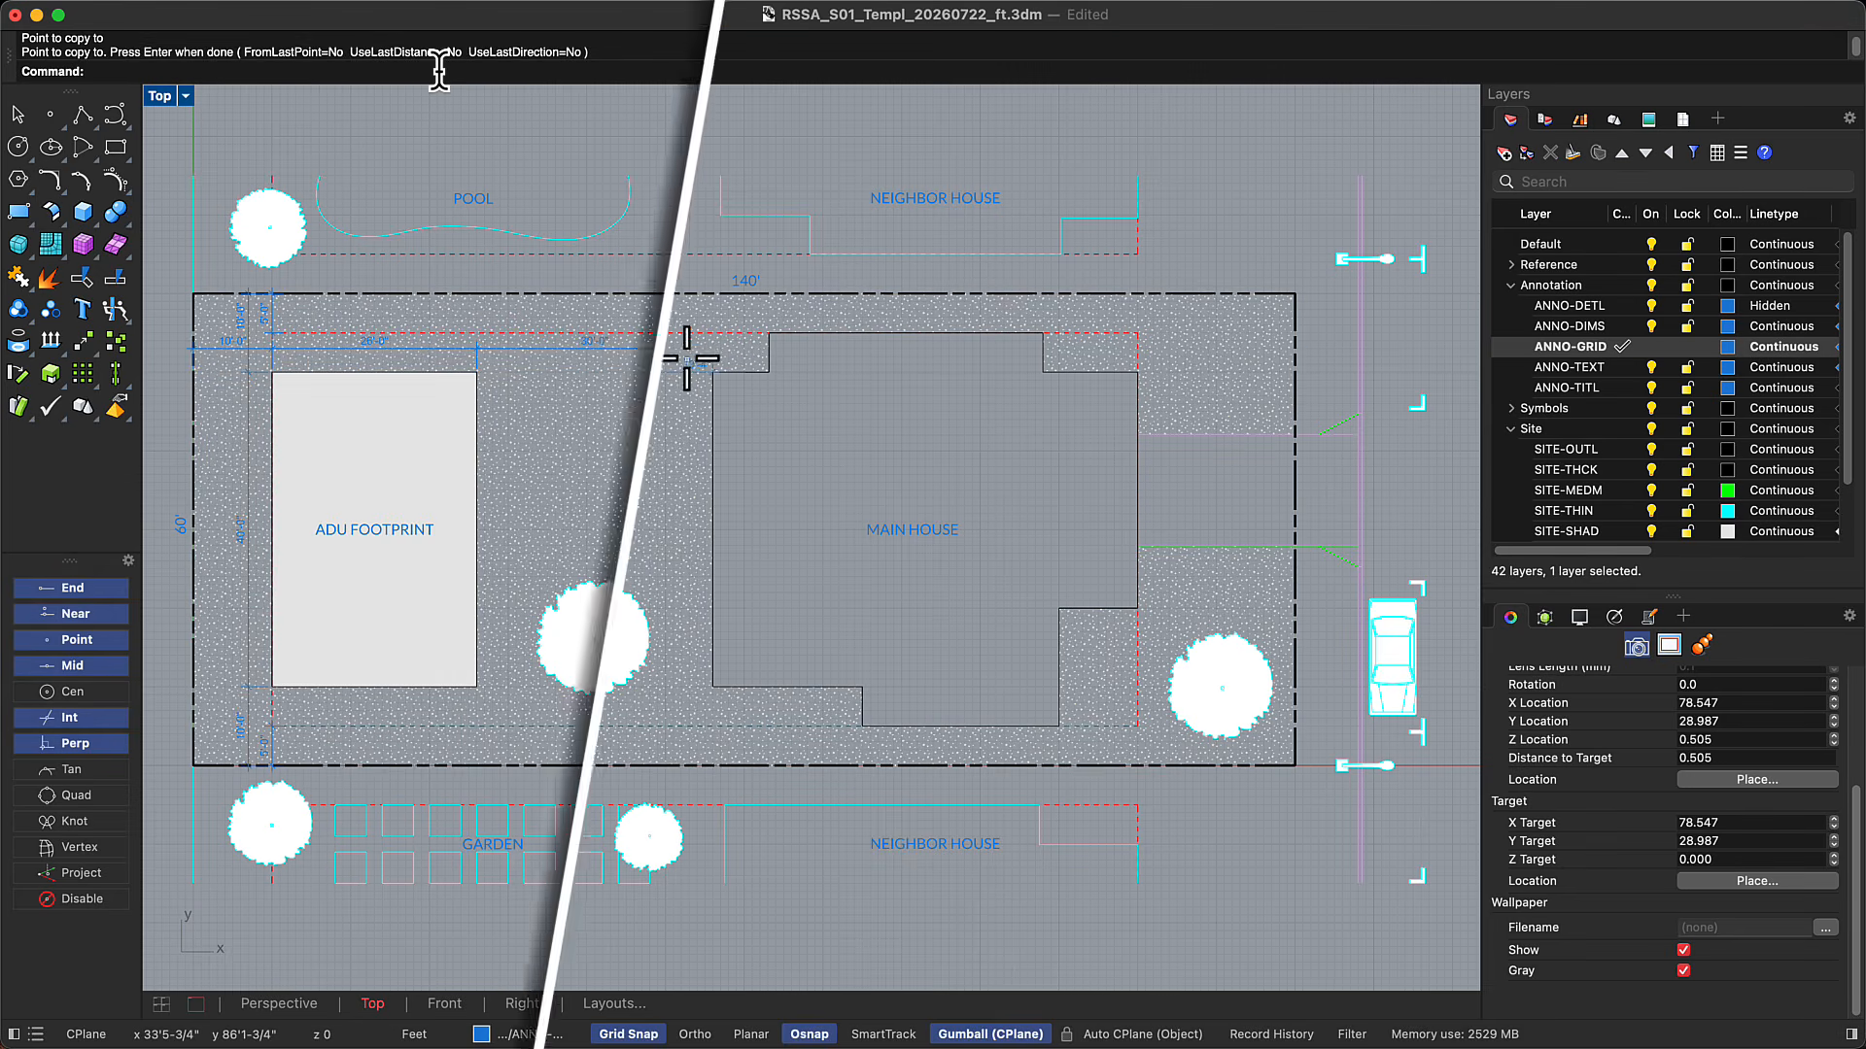
Turn on PrintDisplay for the model viewports
{"action": "type", "text": "Print"}
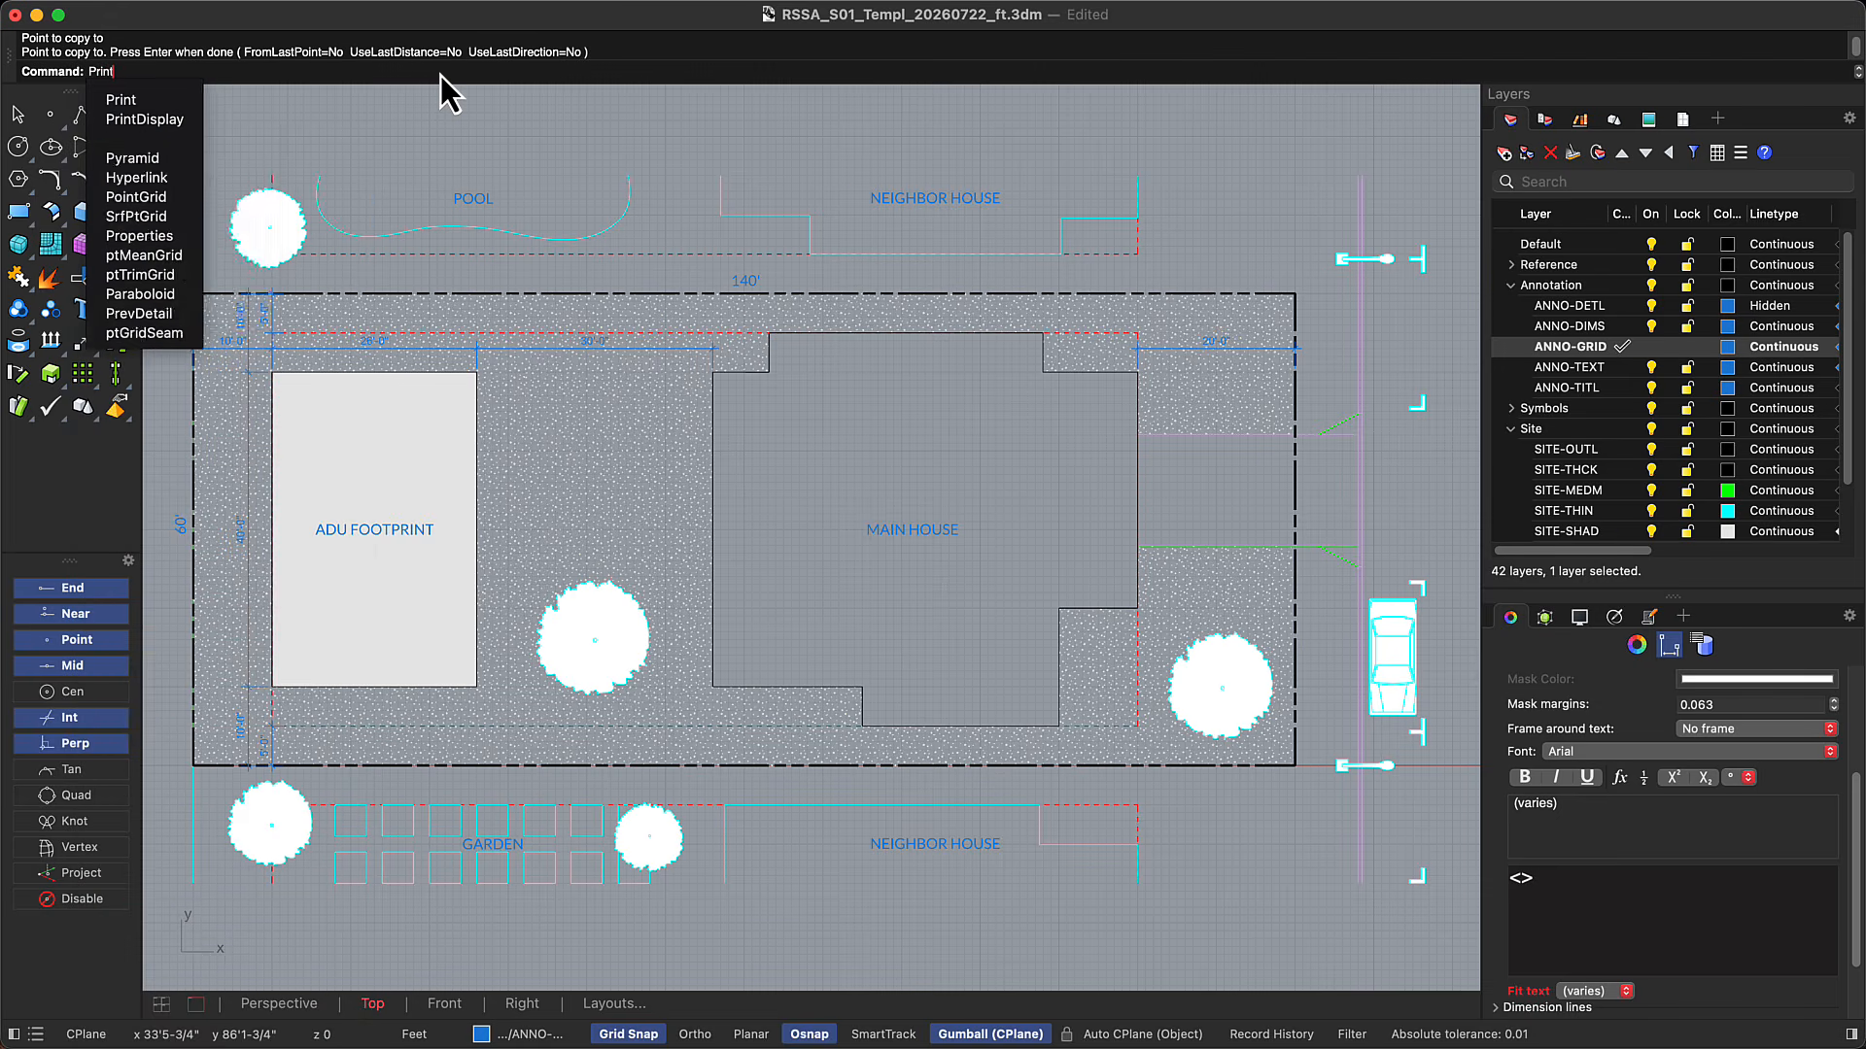
{"action": "type", "text": "Display"}
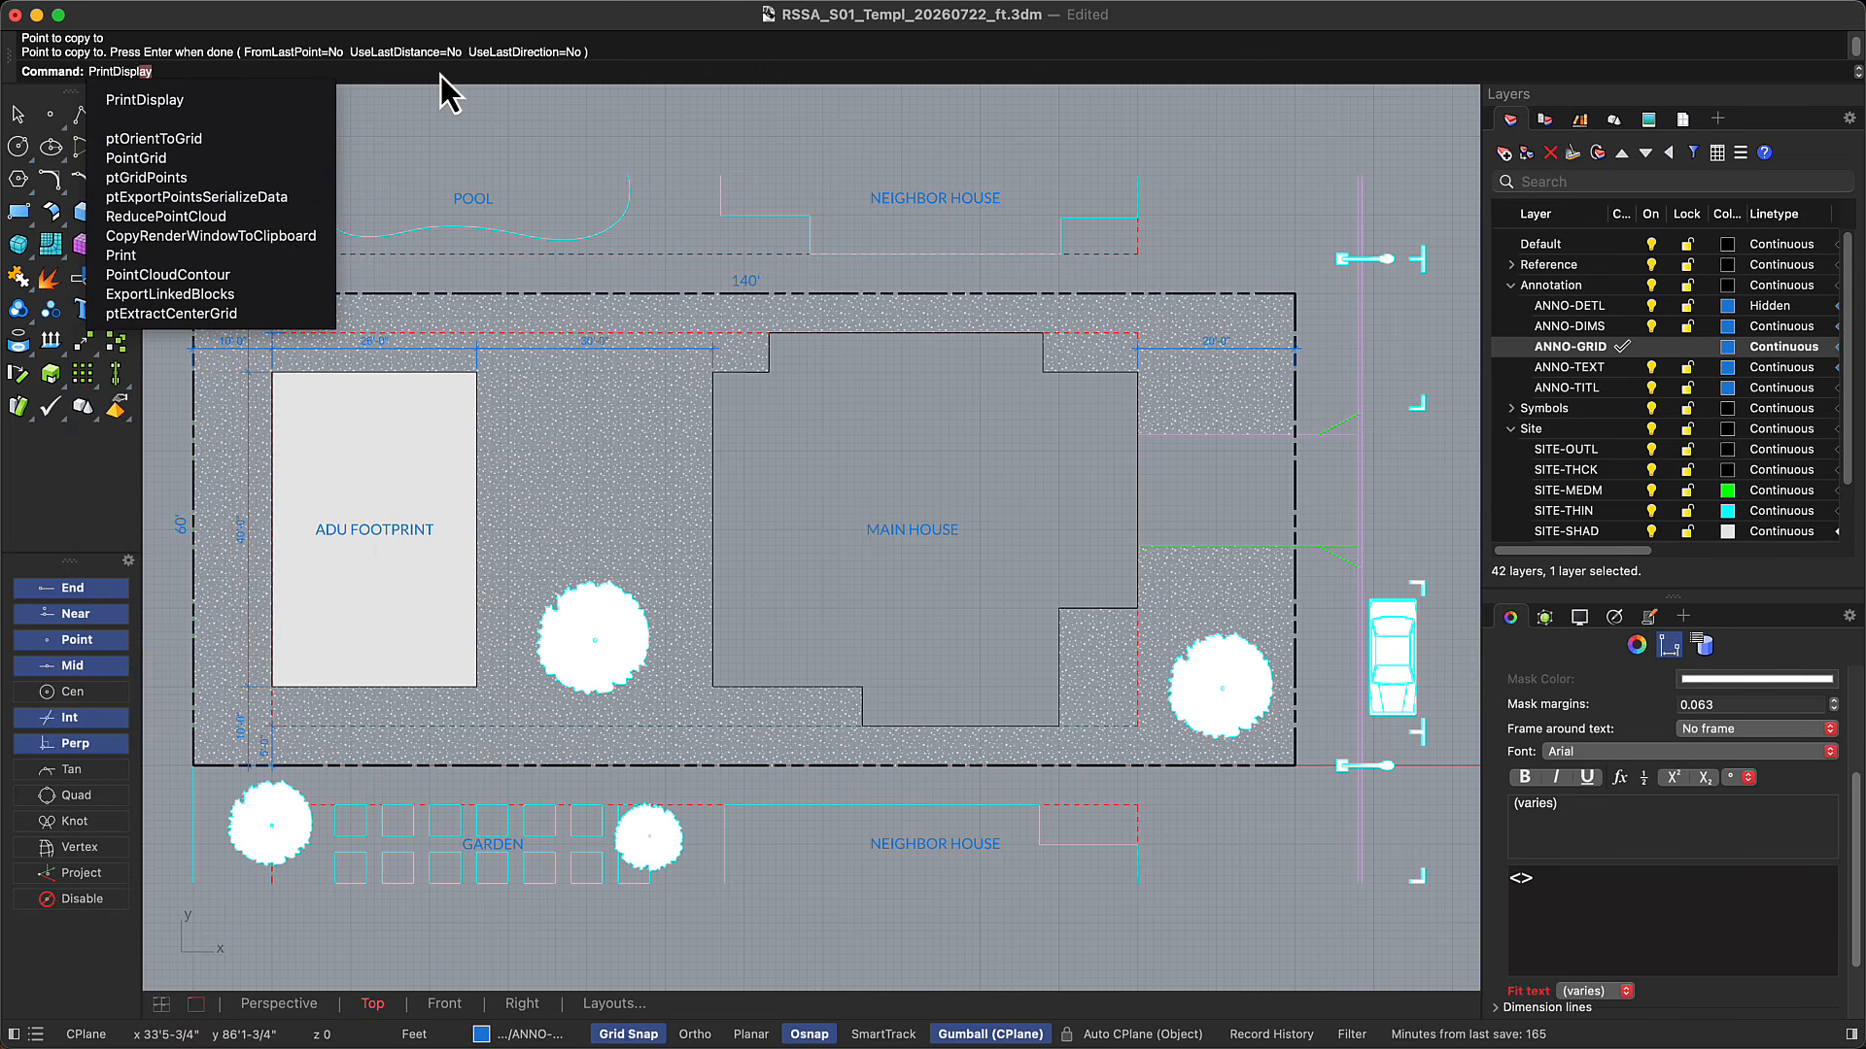
{"action": "key", "text": "Return"}
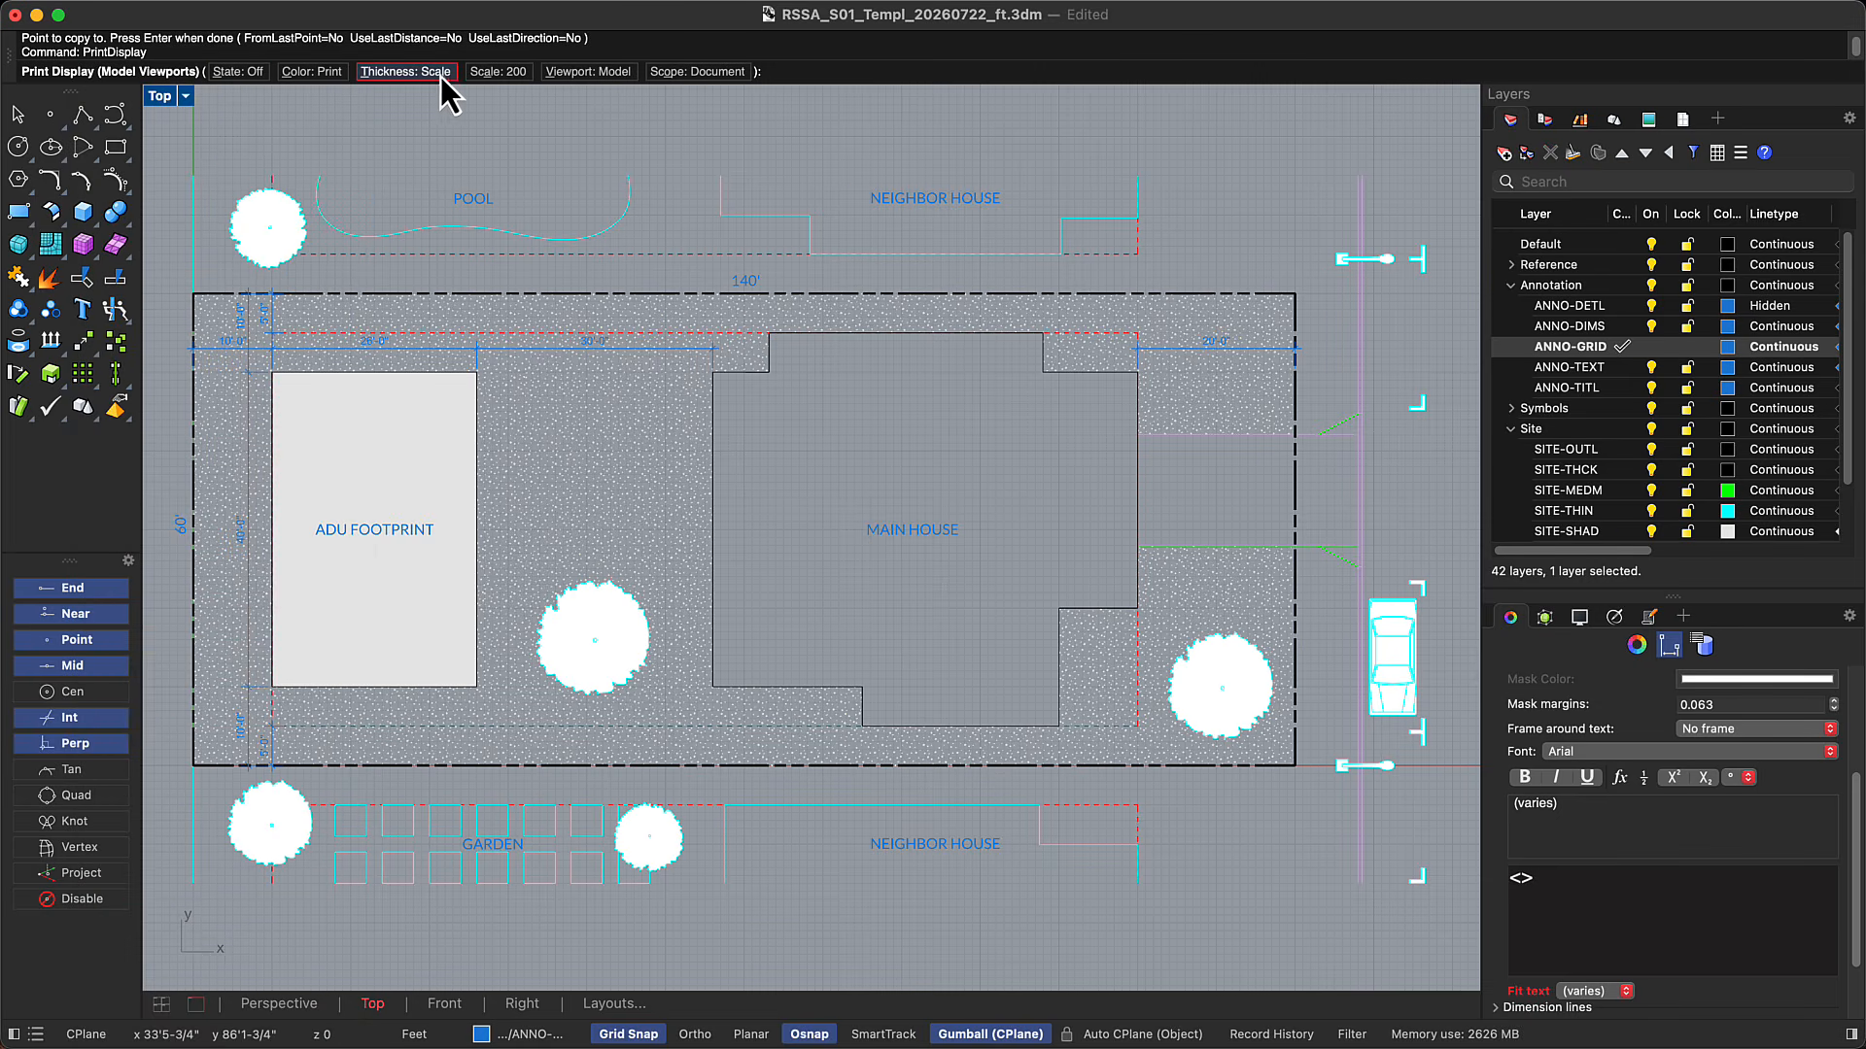
{"action": "left_click", "coordinate": [259, 74]}
{"action": "left_click", "coordinate": [264, 95]}
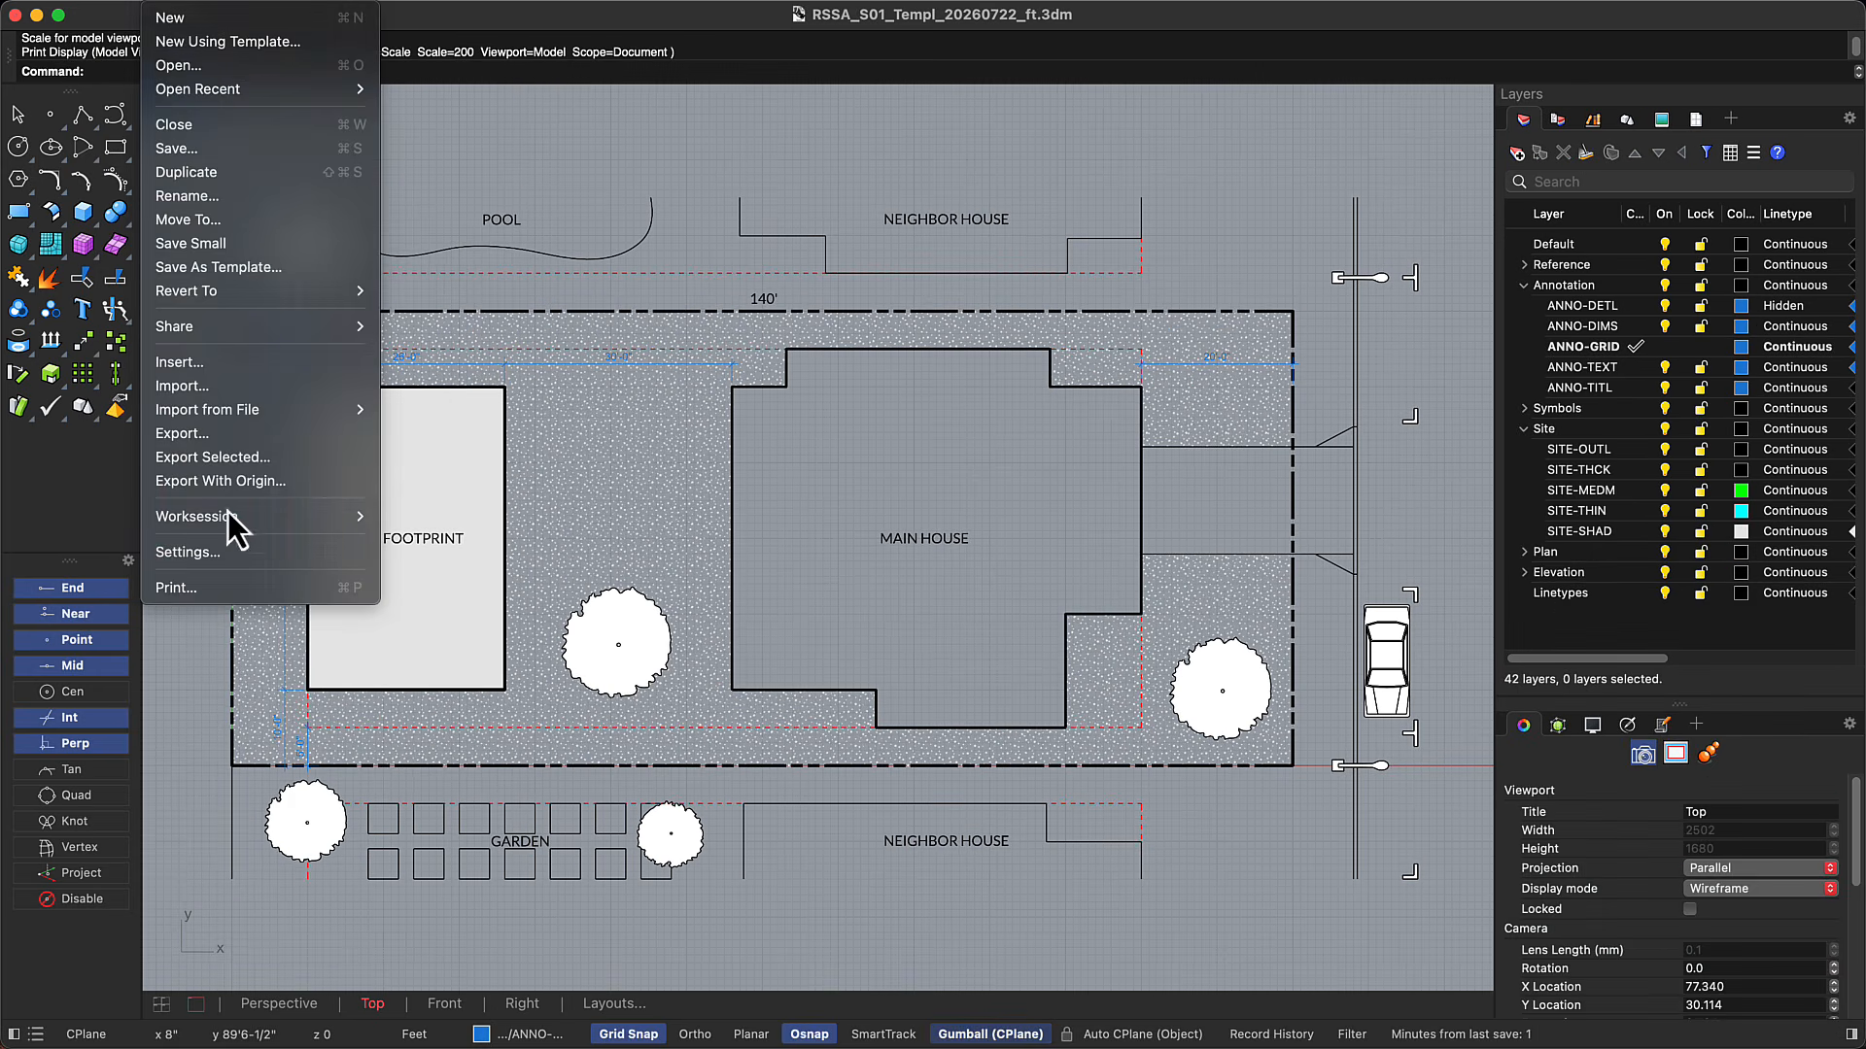
Open the print settings and use Letter (8.5" x 11") paper in Landscape orientation
{"action": "left_click", "coordinate": [242, 586]}
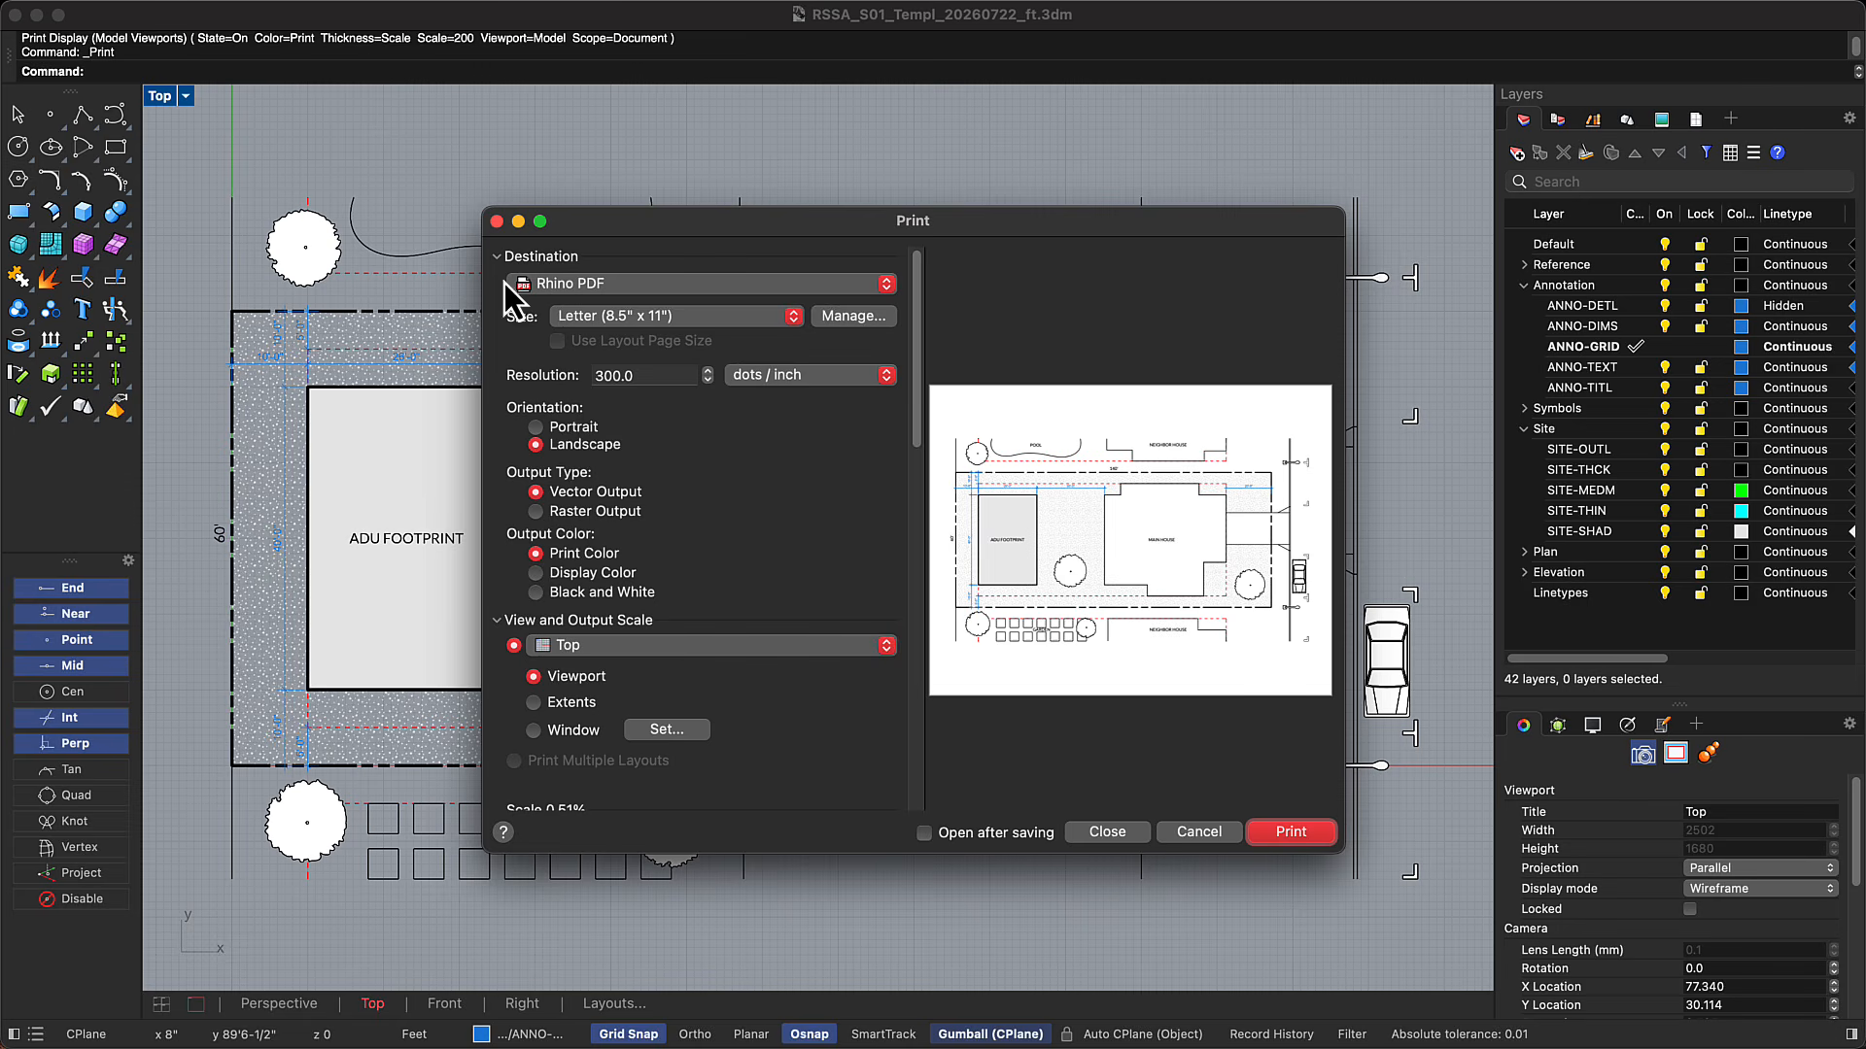
{"action": "left_click", "coordinate": [586, 323]}
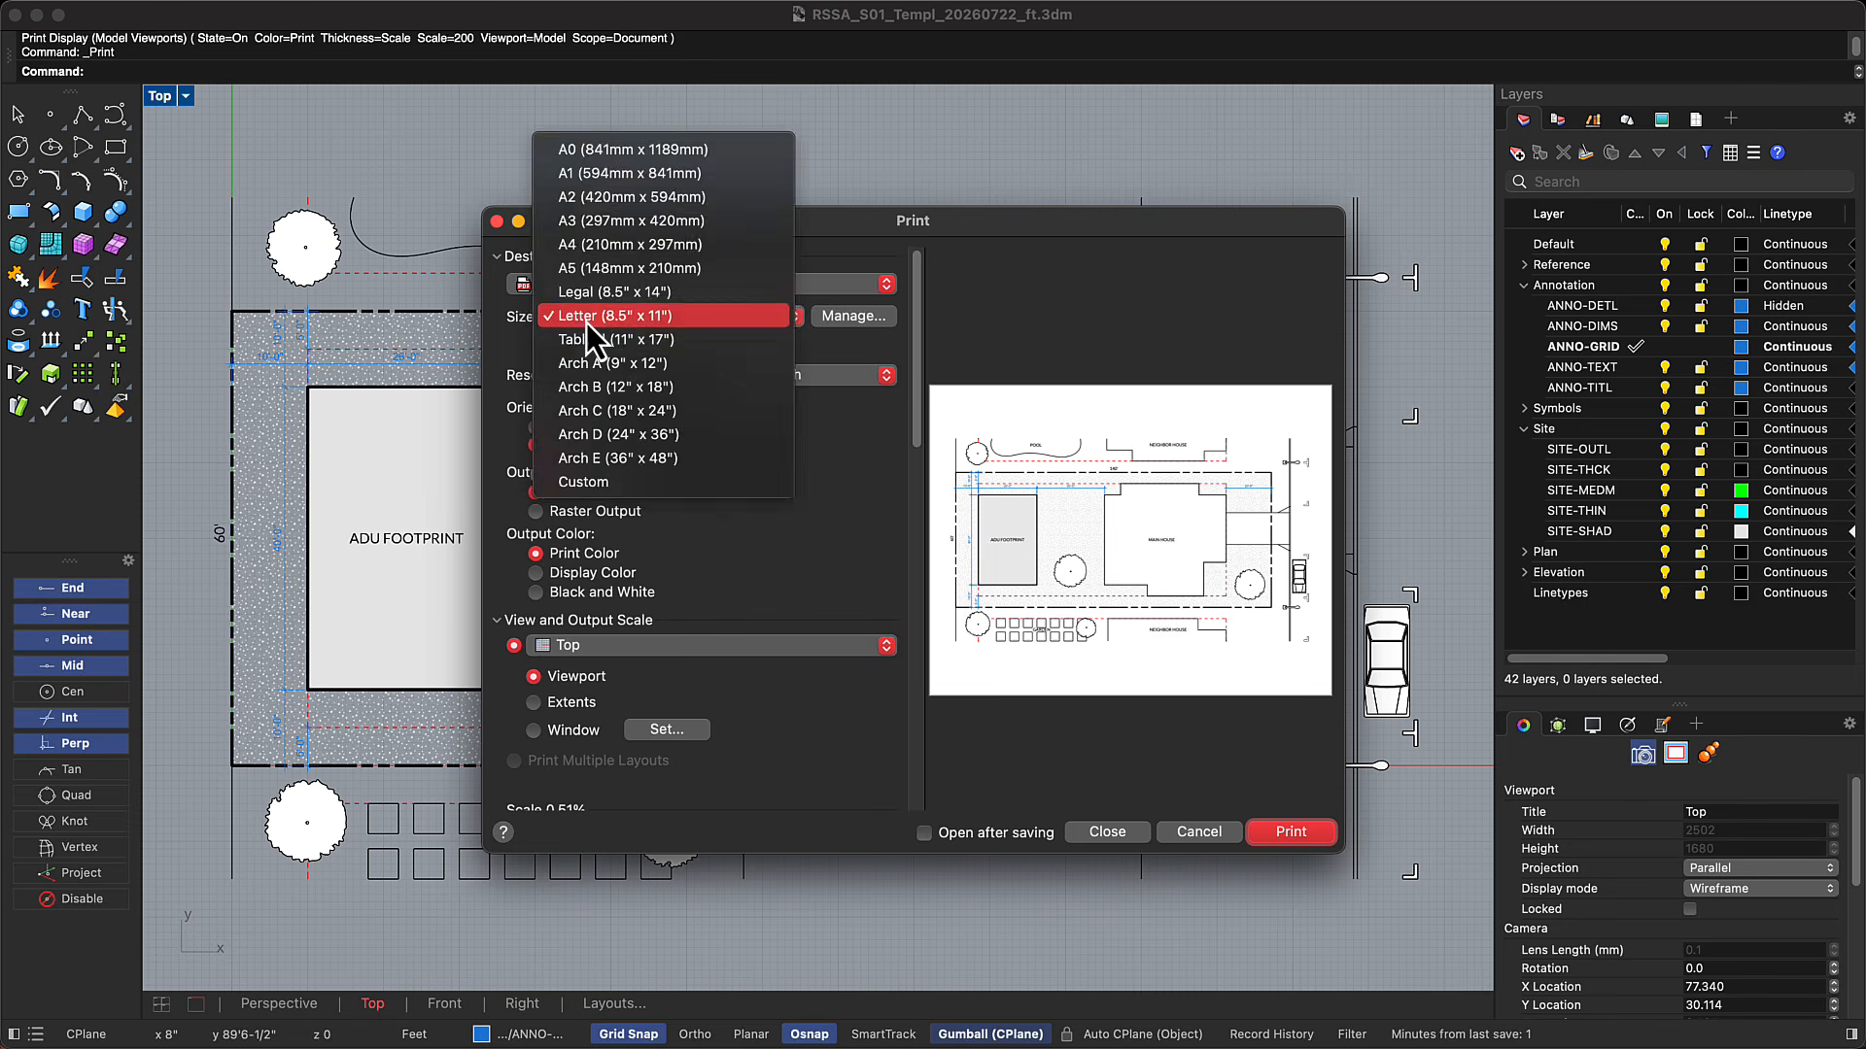
{"action": "left_click", "coordinate": [586, 323]}
{"action": "left_click", "coordinate": [575, 433]}
{"action": "left_click", "coordinate": [581, 447]}
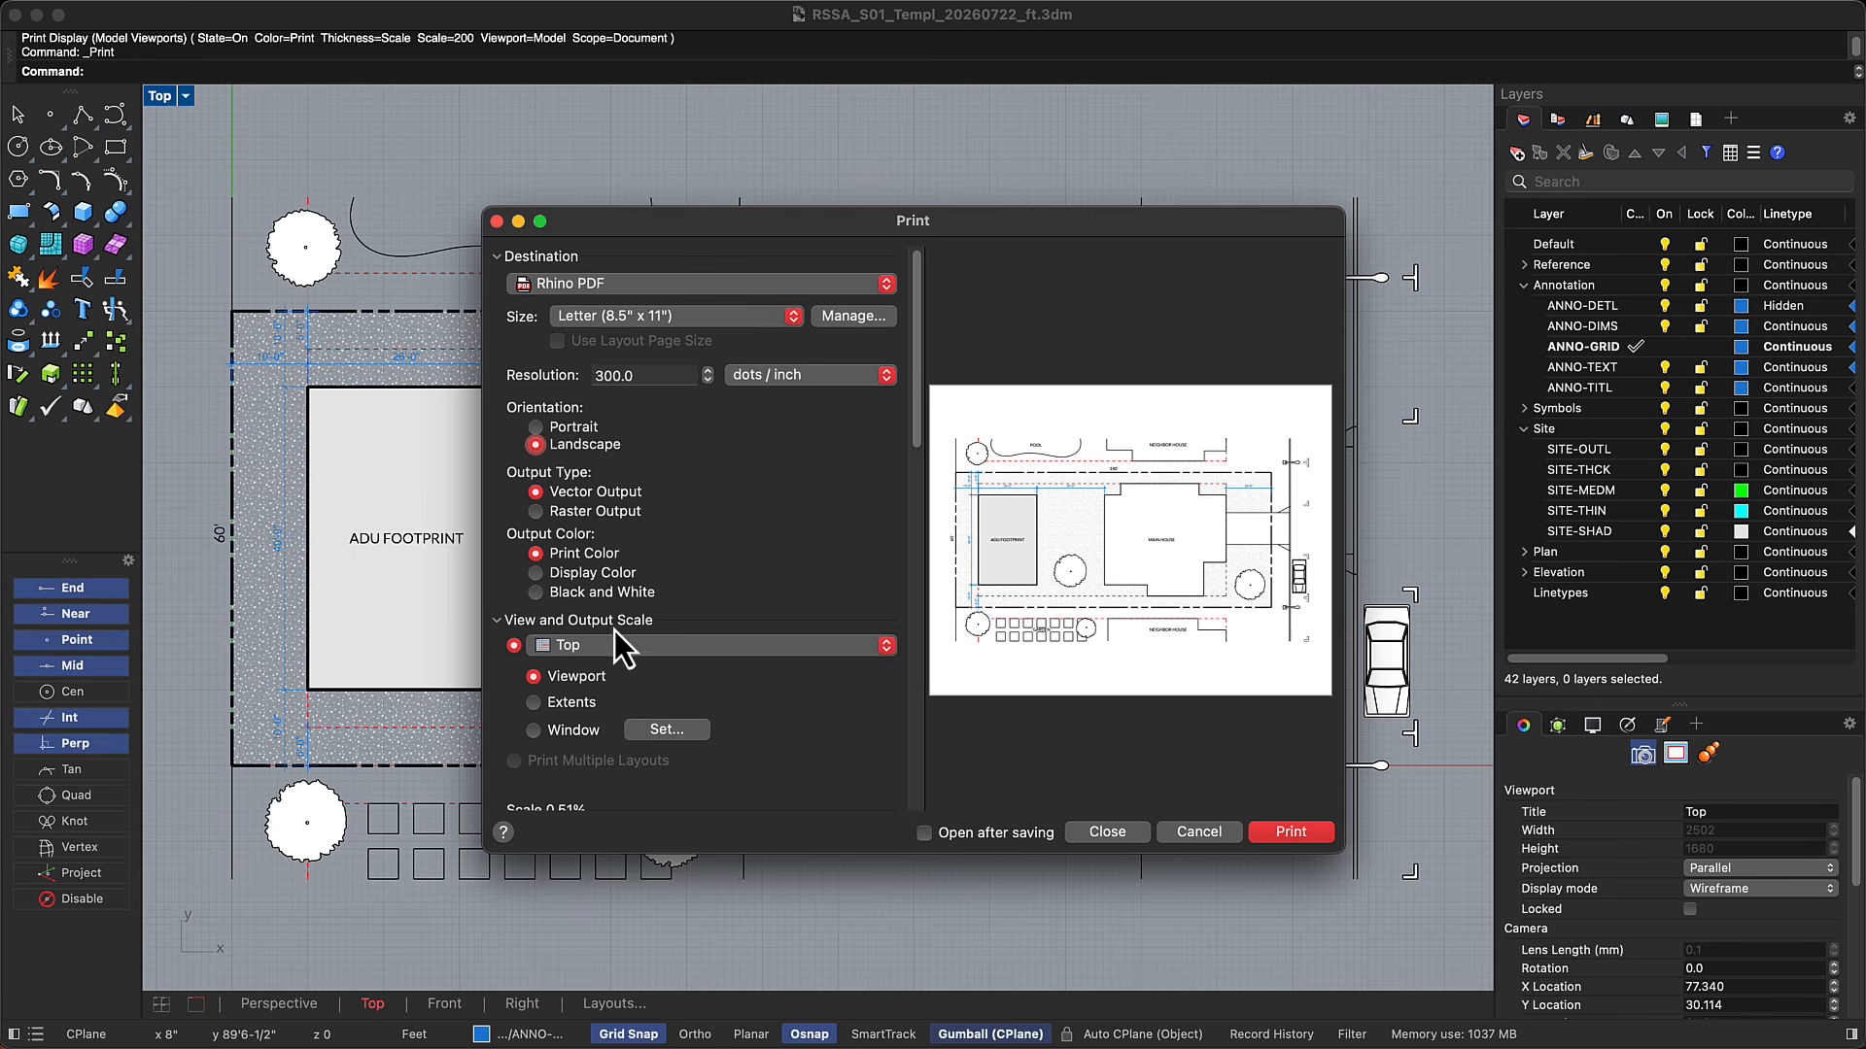
Set the print area to a window enclosing the whole site plan, from the upper-left tree to the lower street edge
{"action": "left_click", "coordinate": [579, 733]}
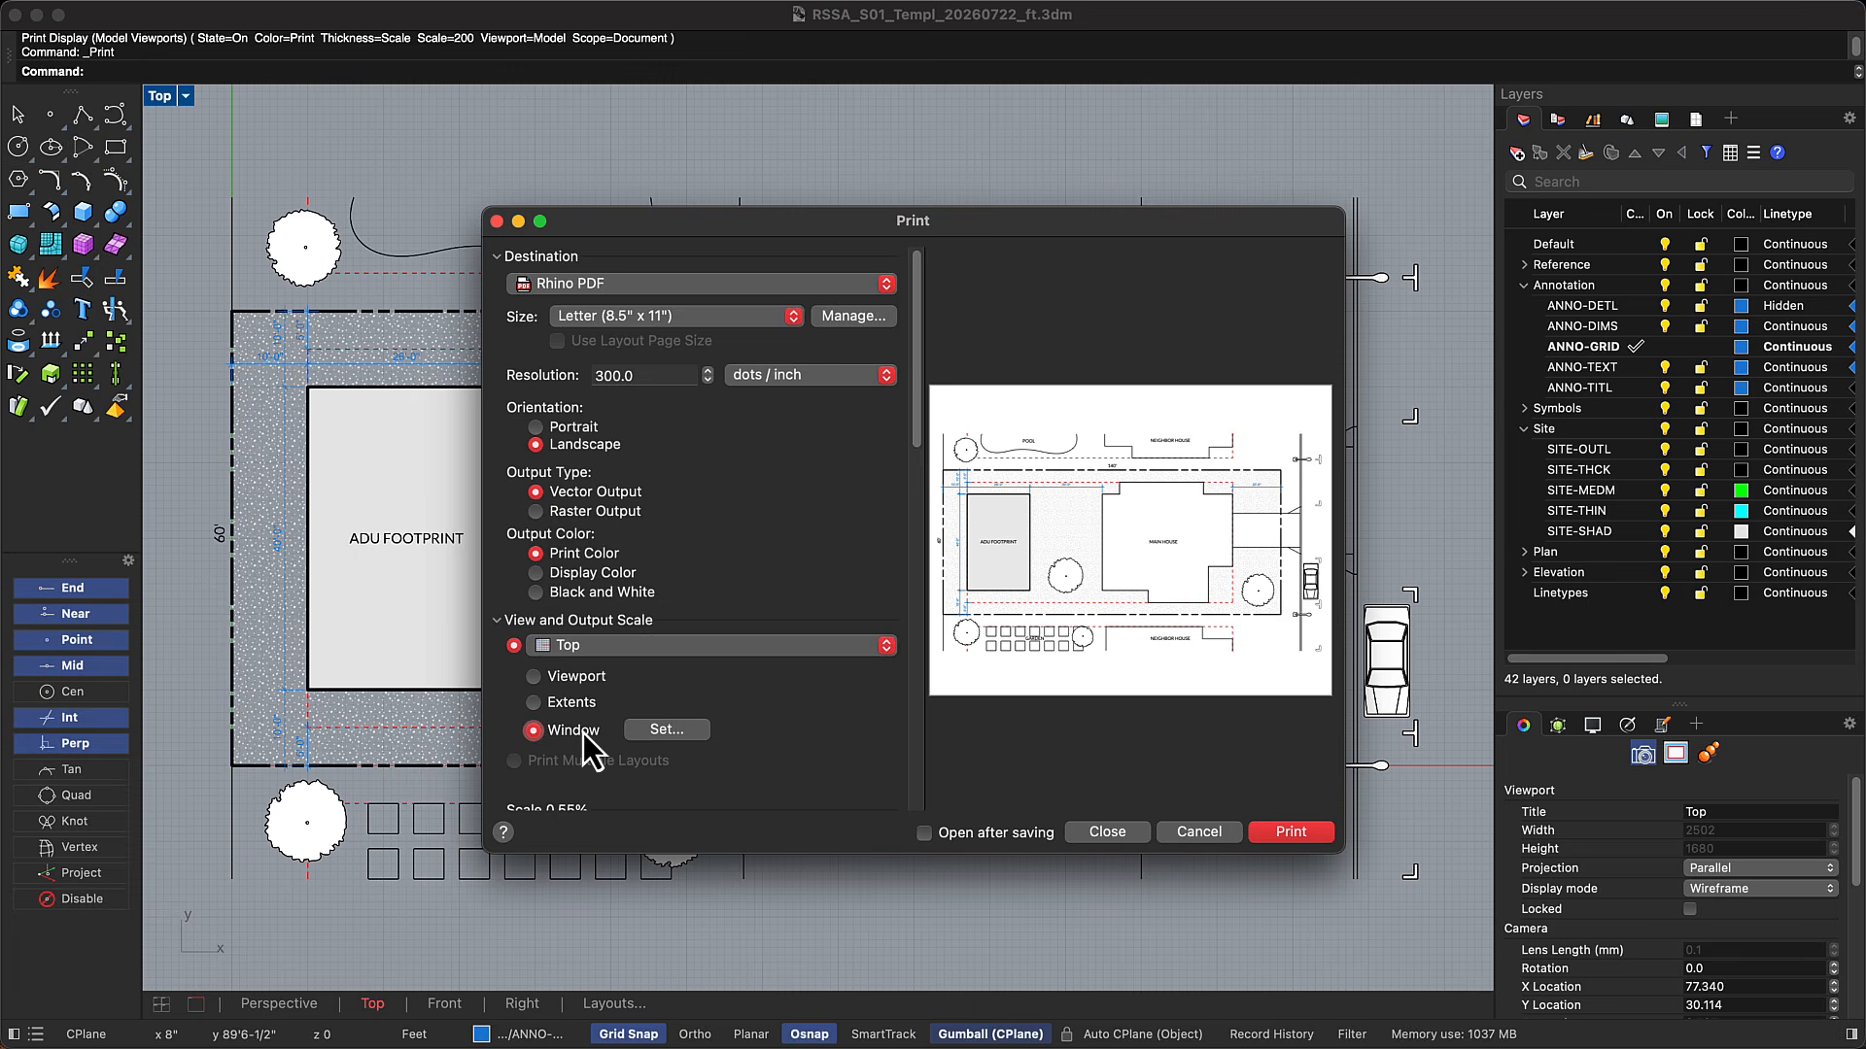
{"action": "left_click", "coordinate": [667, 731]}
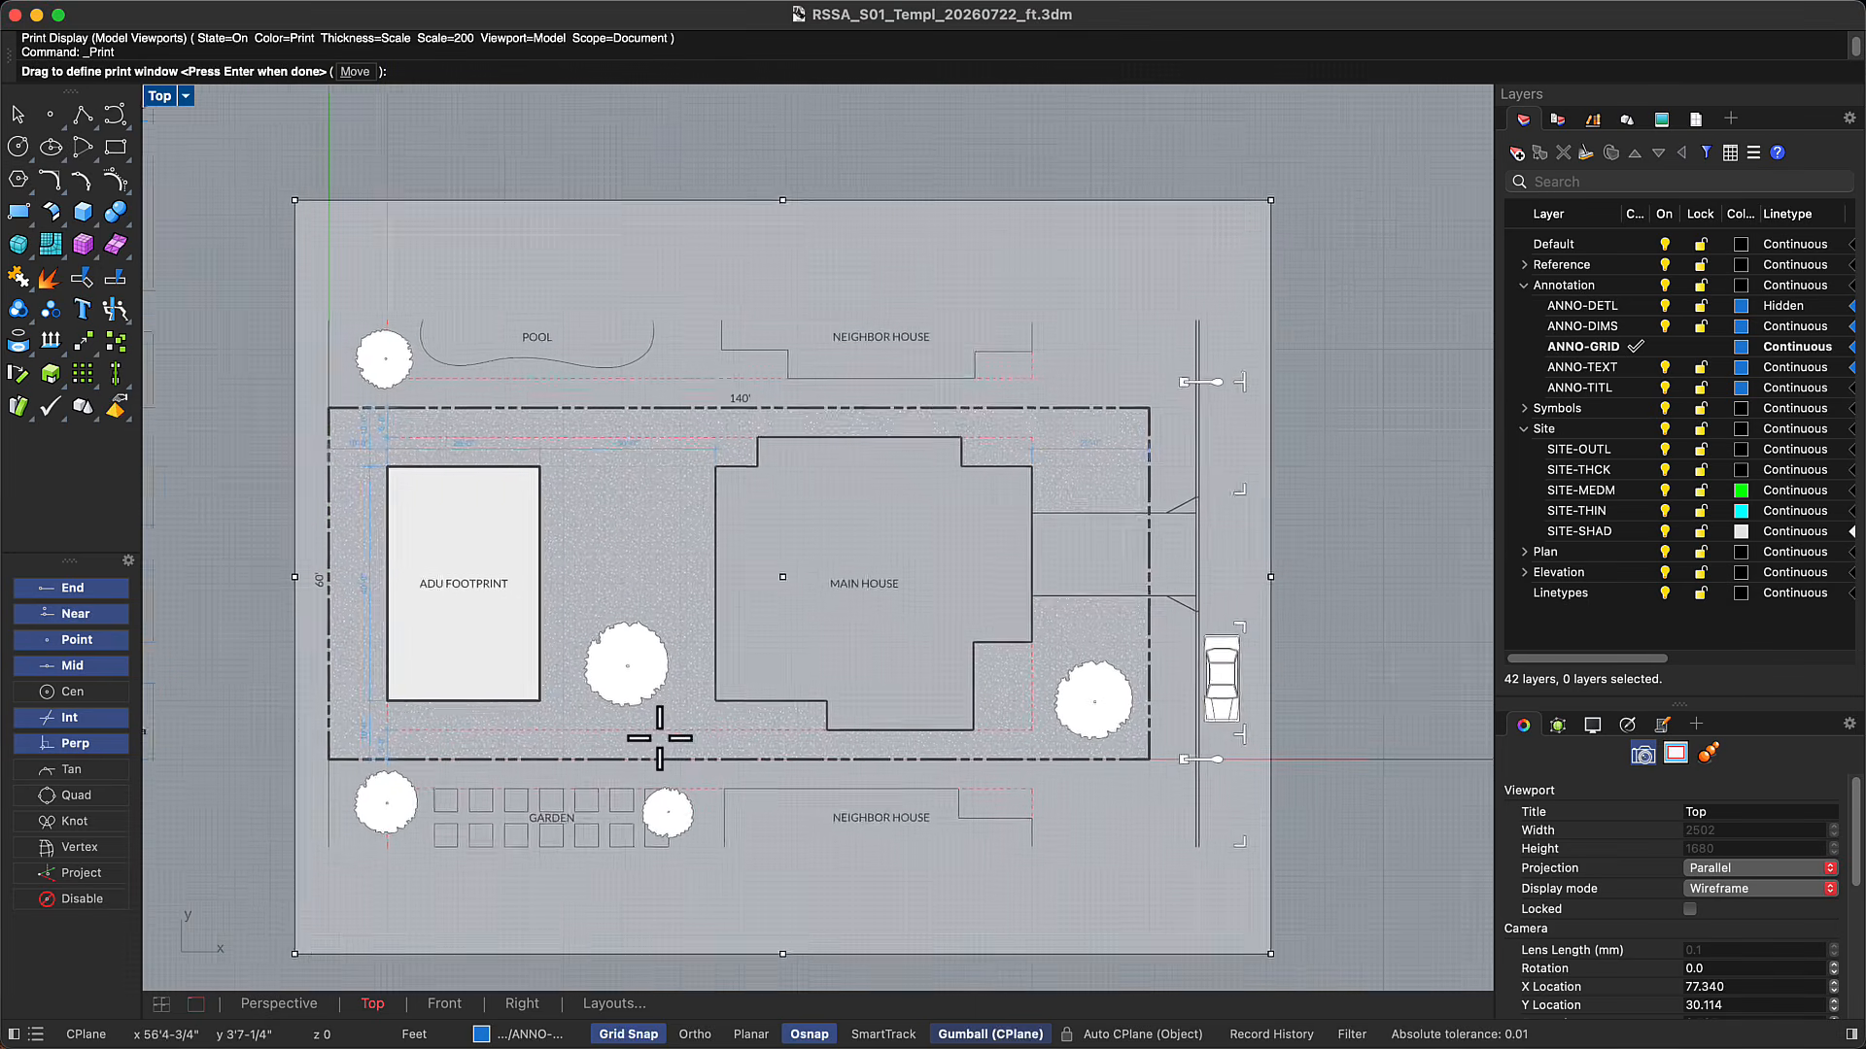
{"action": "scroll", "coordinate": [660, 738], "scroll_direction": "down", "scroll_amount": 2}
{"action": "left_click", "coordinate": [362, 362]}
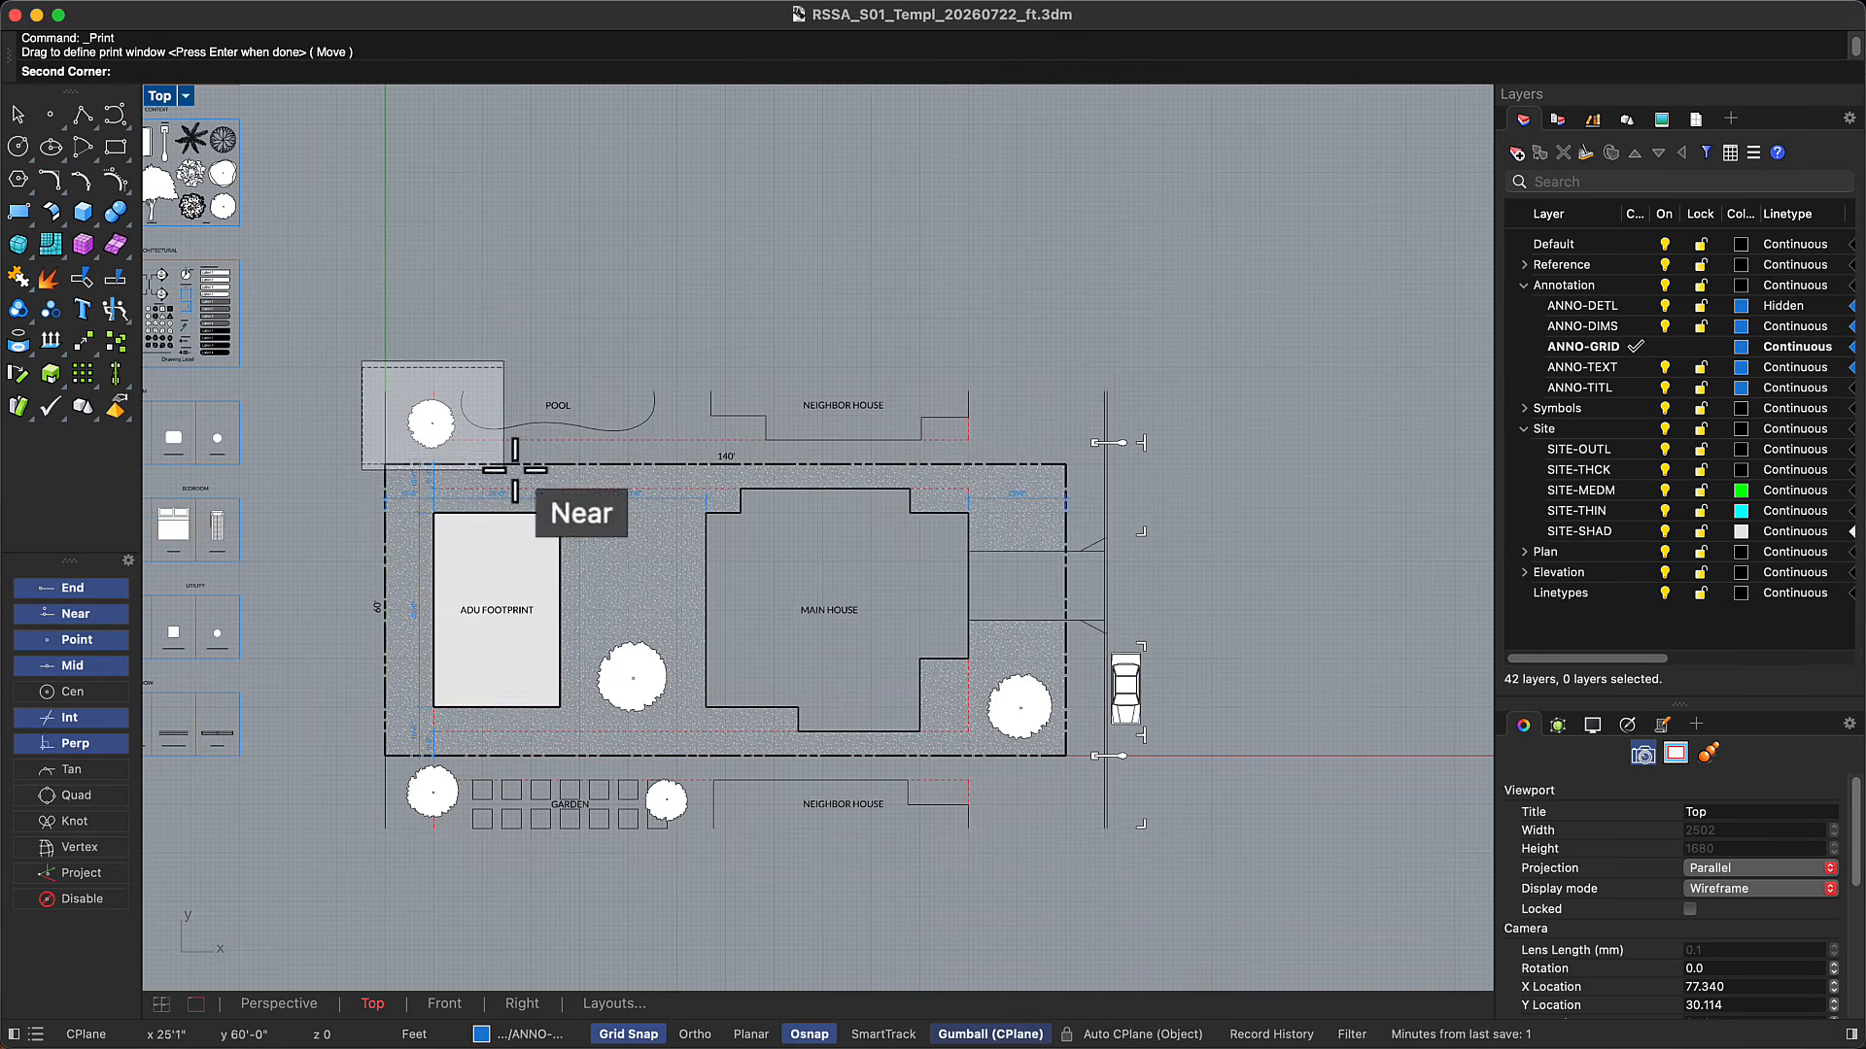
{"action": "left_click", "coordinate": [1142, 824]}
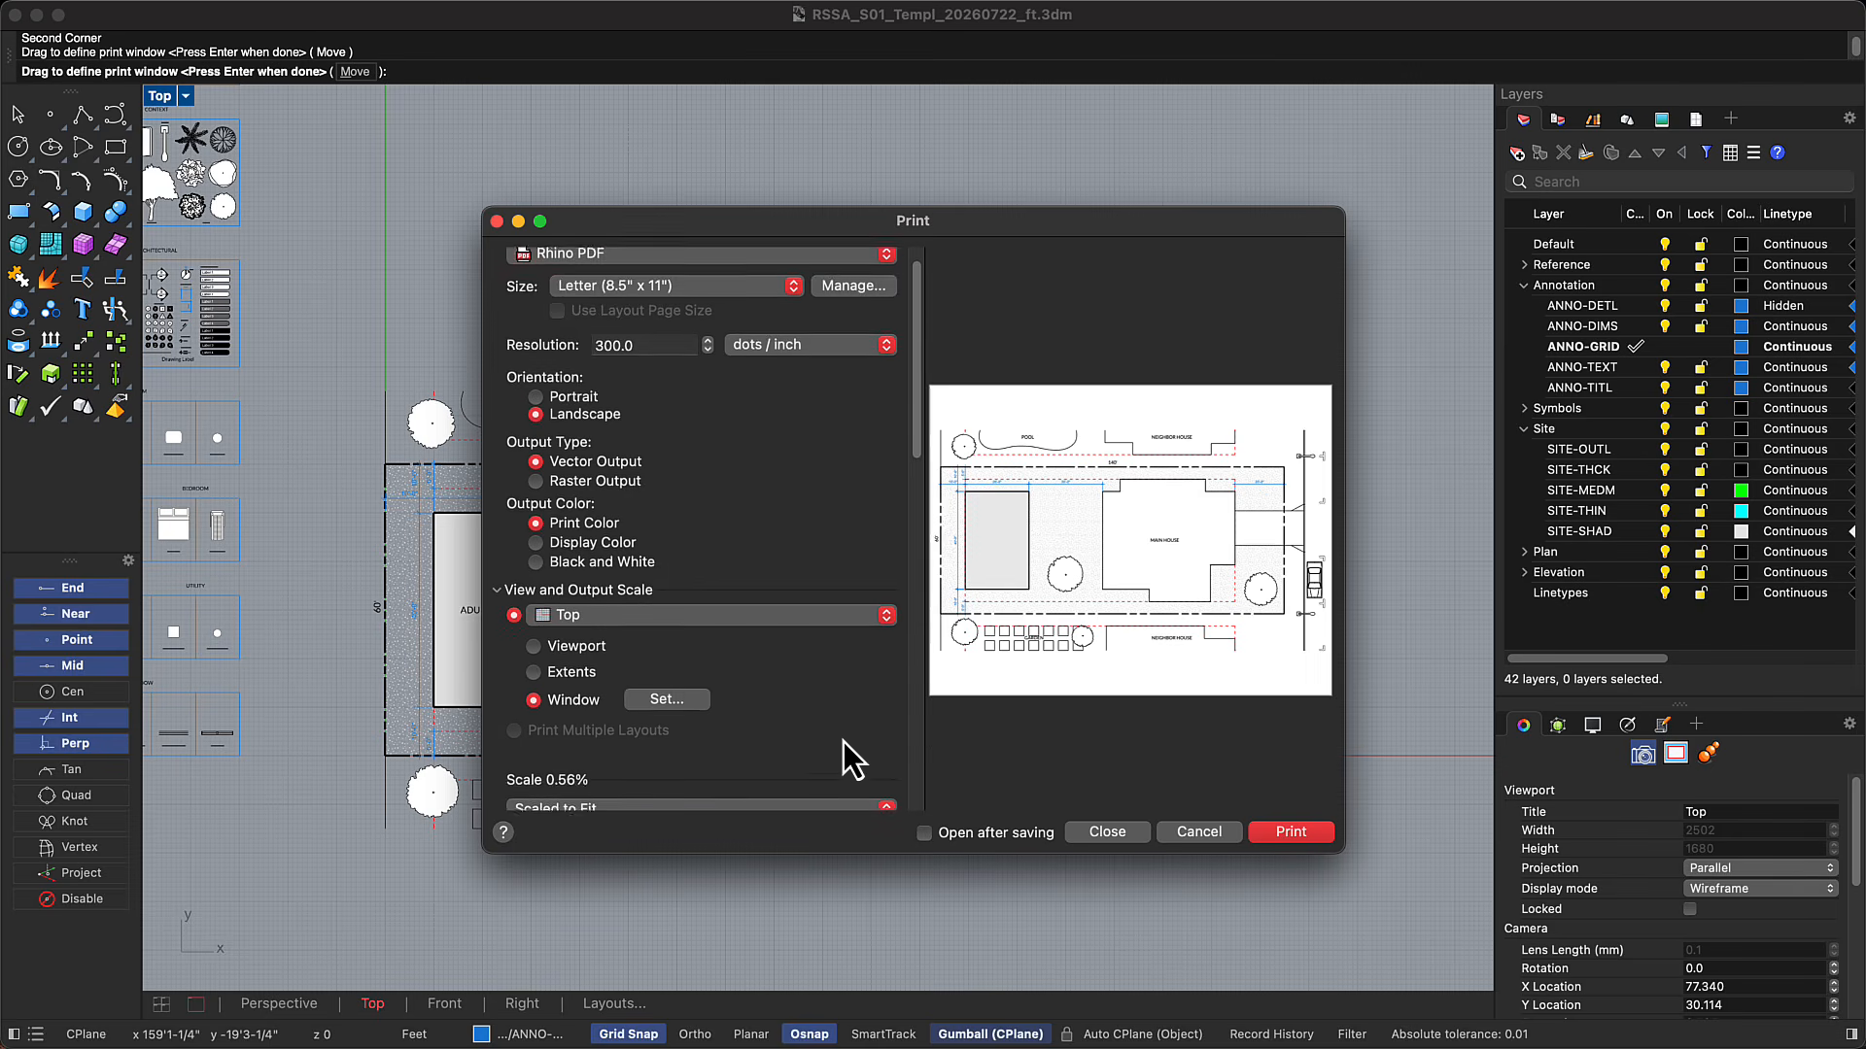
Set the print scale to 1 inch on paper equals 16 feet in the model
{"action": "scroll", "coordinate": [843, 743], "scroll_direction": "down", "scroll_amount": 4}
{"action": "left_click", "coordinate": [700, 683]}
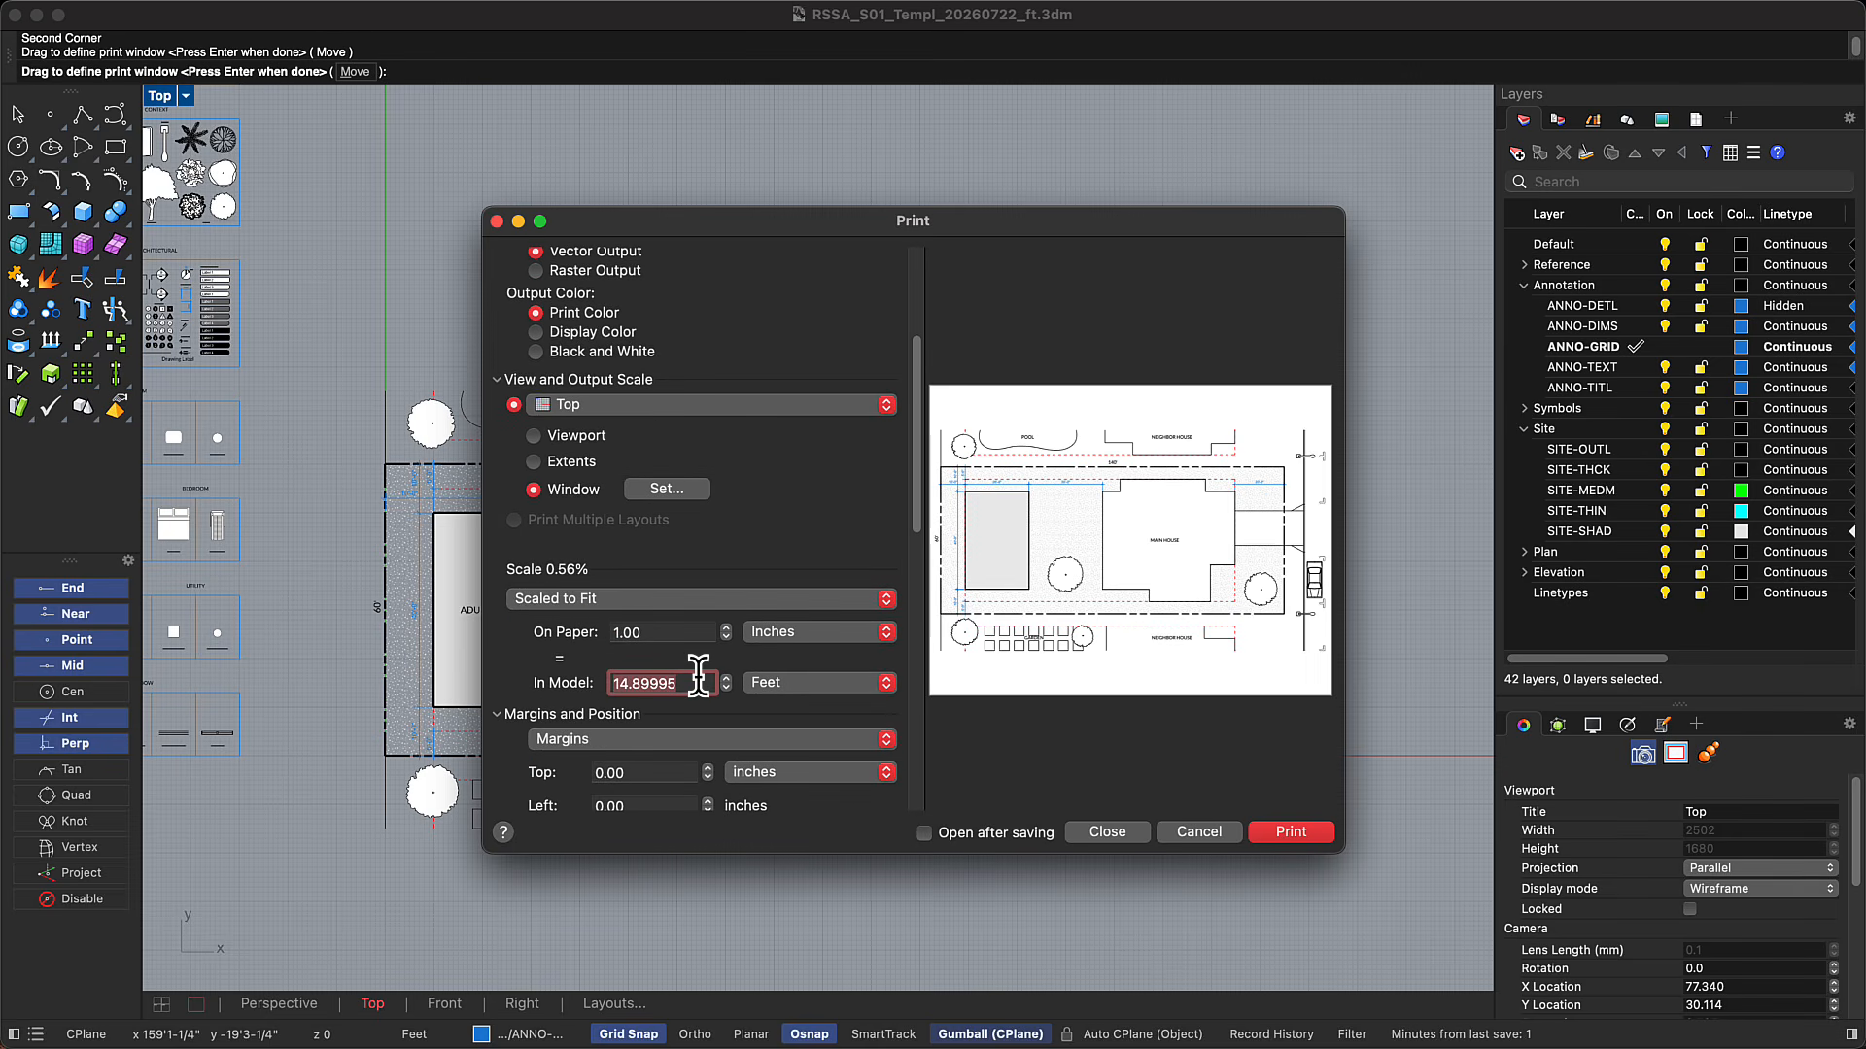
{"action": "key", "text": "BackSpace"}
{"action": "type", "text": "16"}
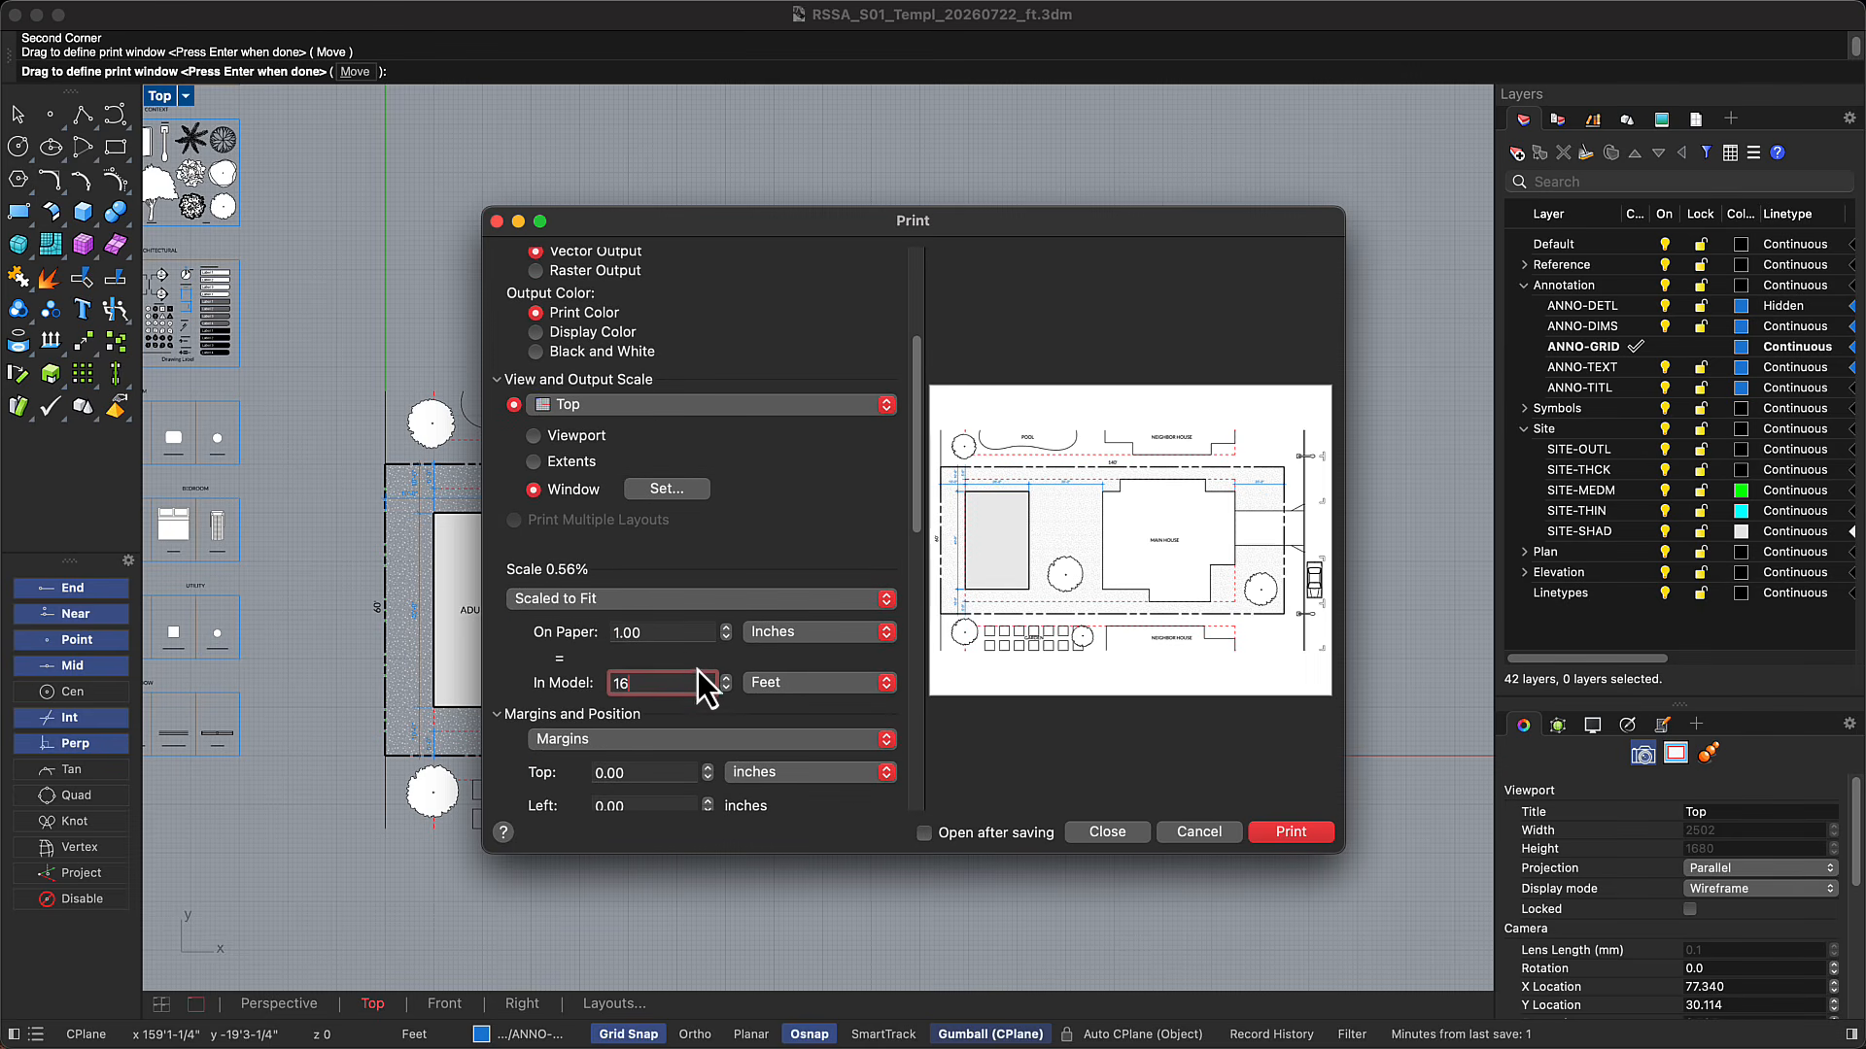